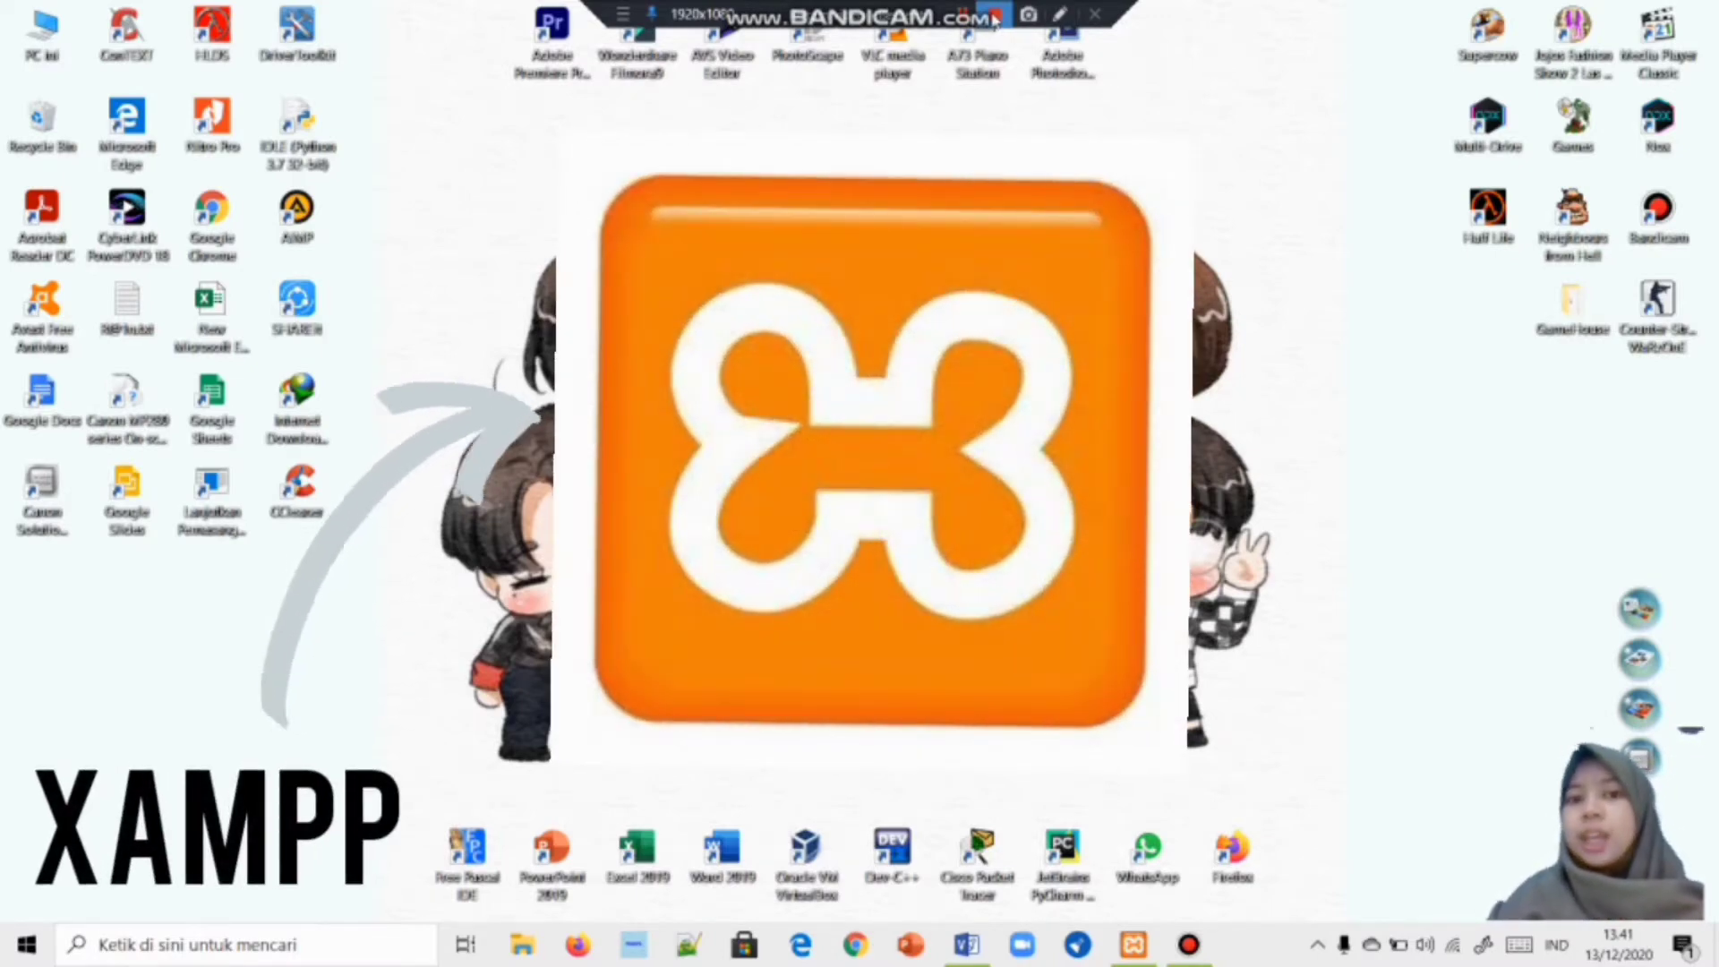
# Start the Apache and MySQL services in XAMPP Control Panel, then switch to Firefox.
pyautogui.click(1134, 947)
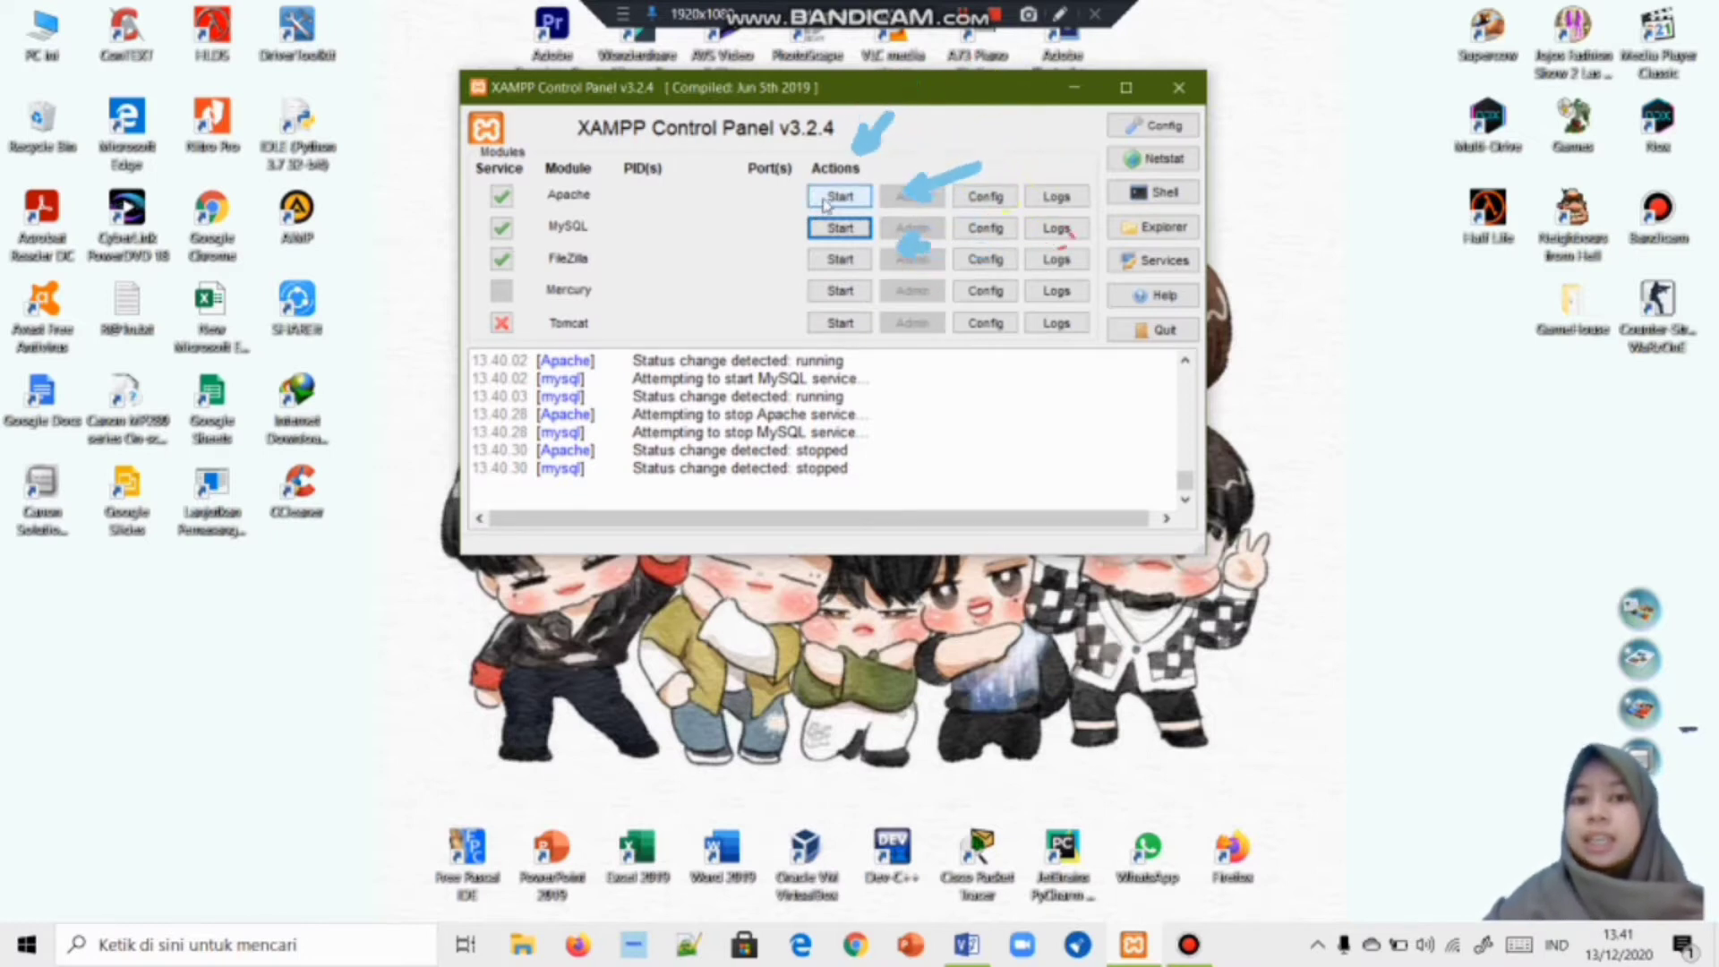
pyautogui.click(840, 196)
pyautogui.click(840, 231)
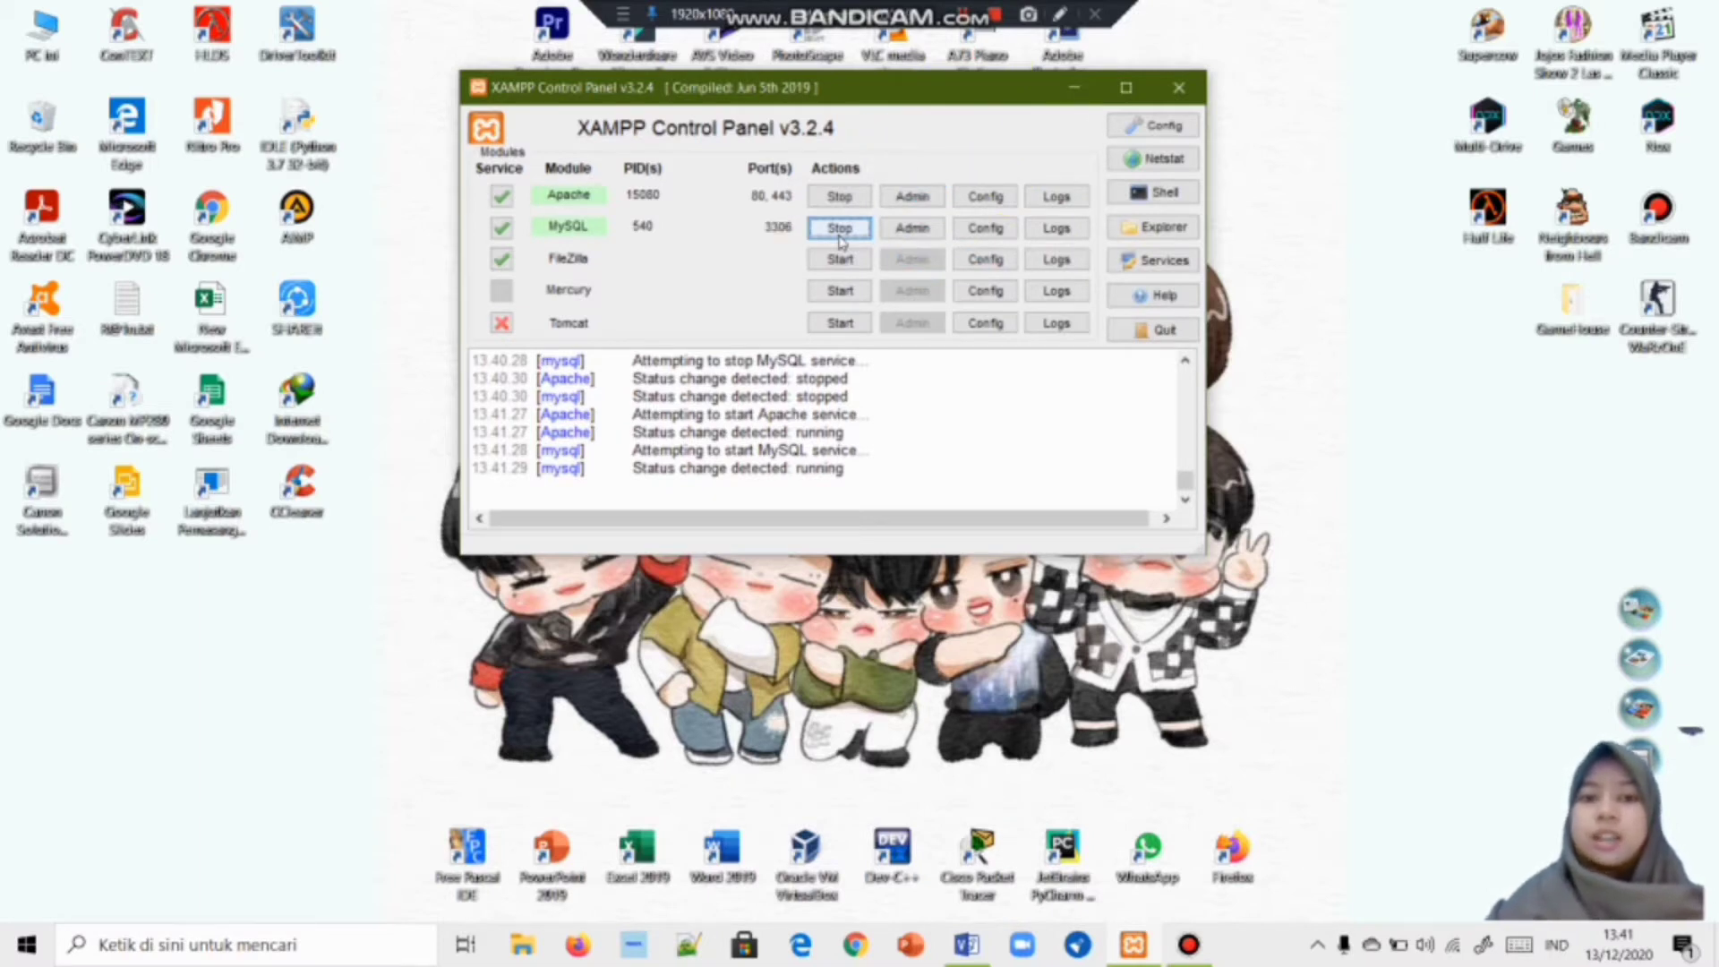
pyautogui.click(578, 945)
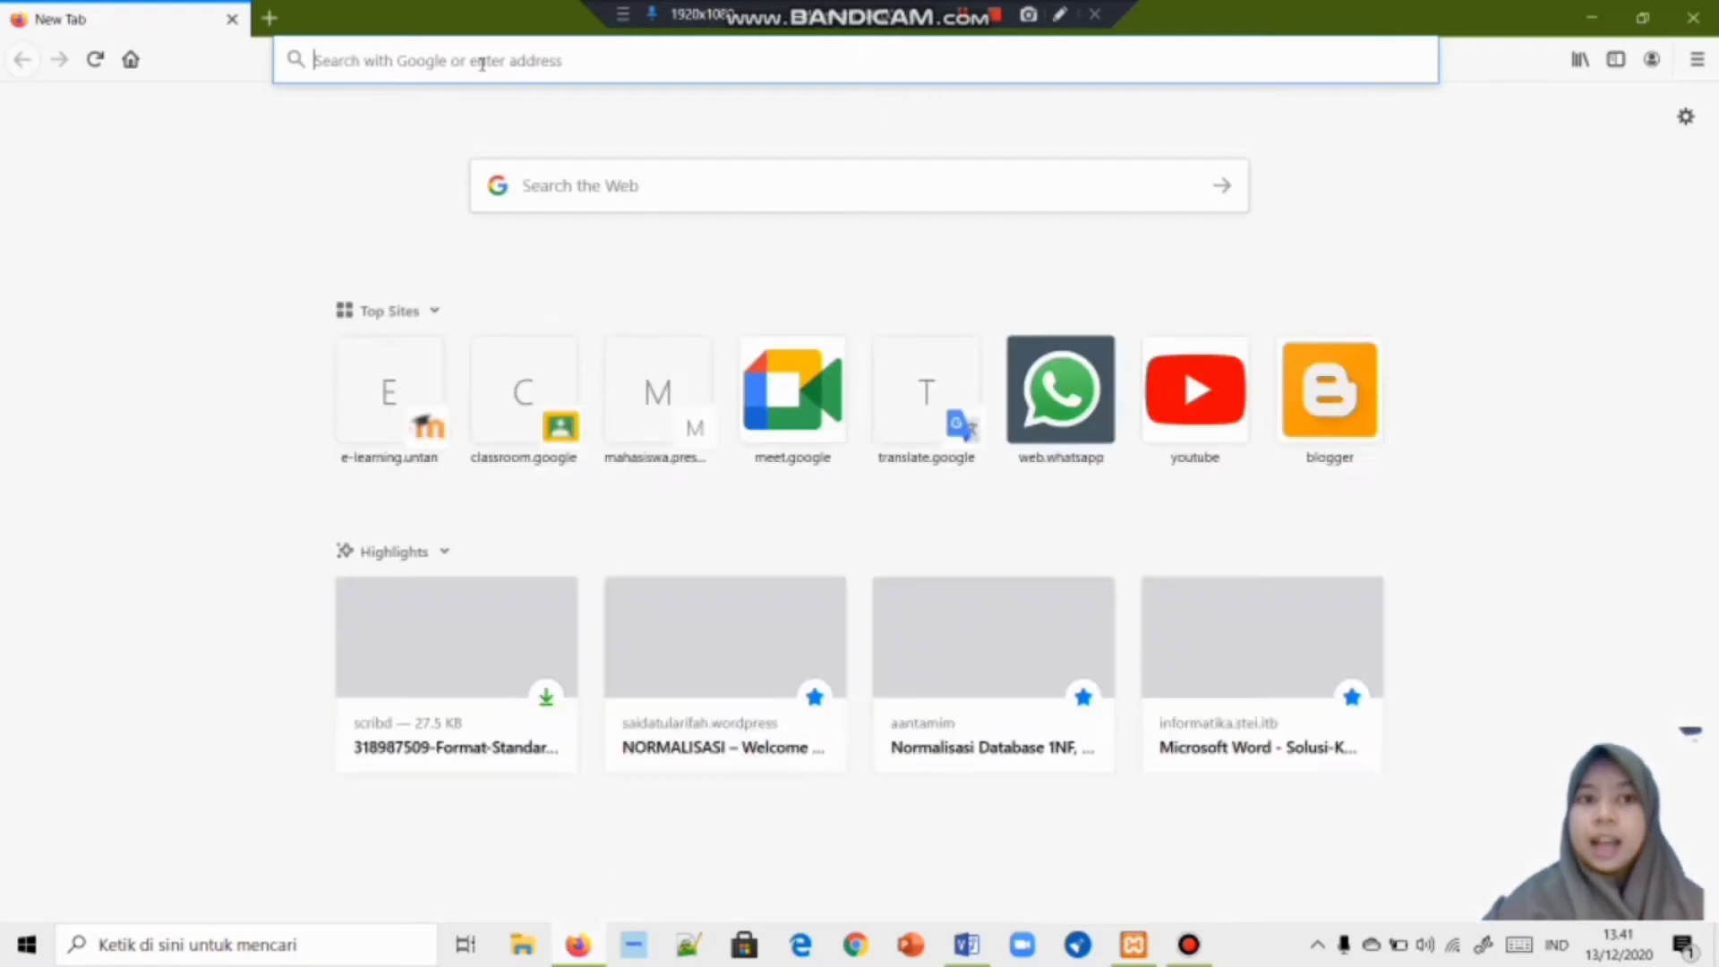
# Load localhost in Firefox and go to phpMyAdmin from the XAMPP dashboard.
pyautogui.click(1011, 508)
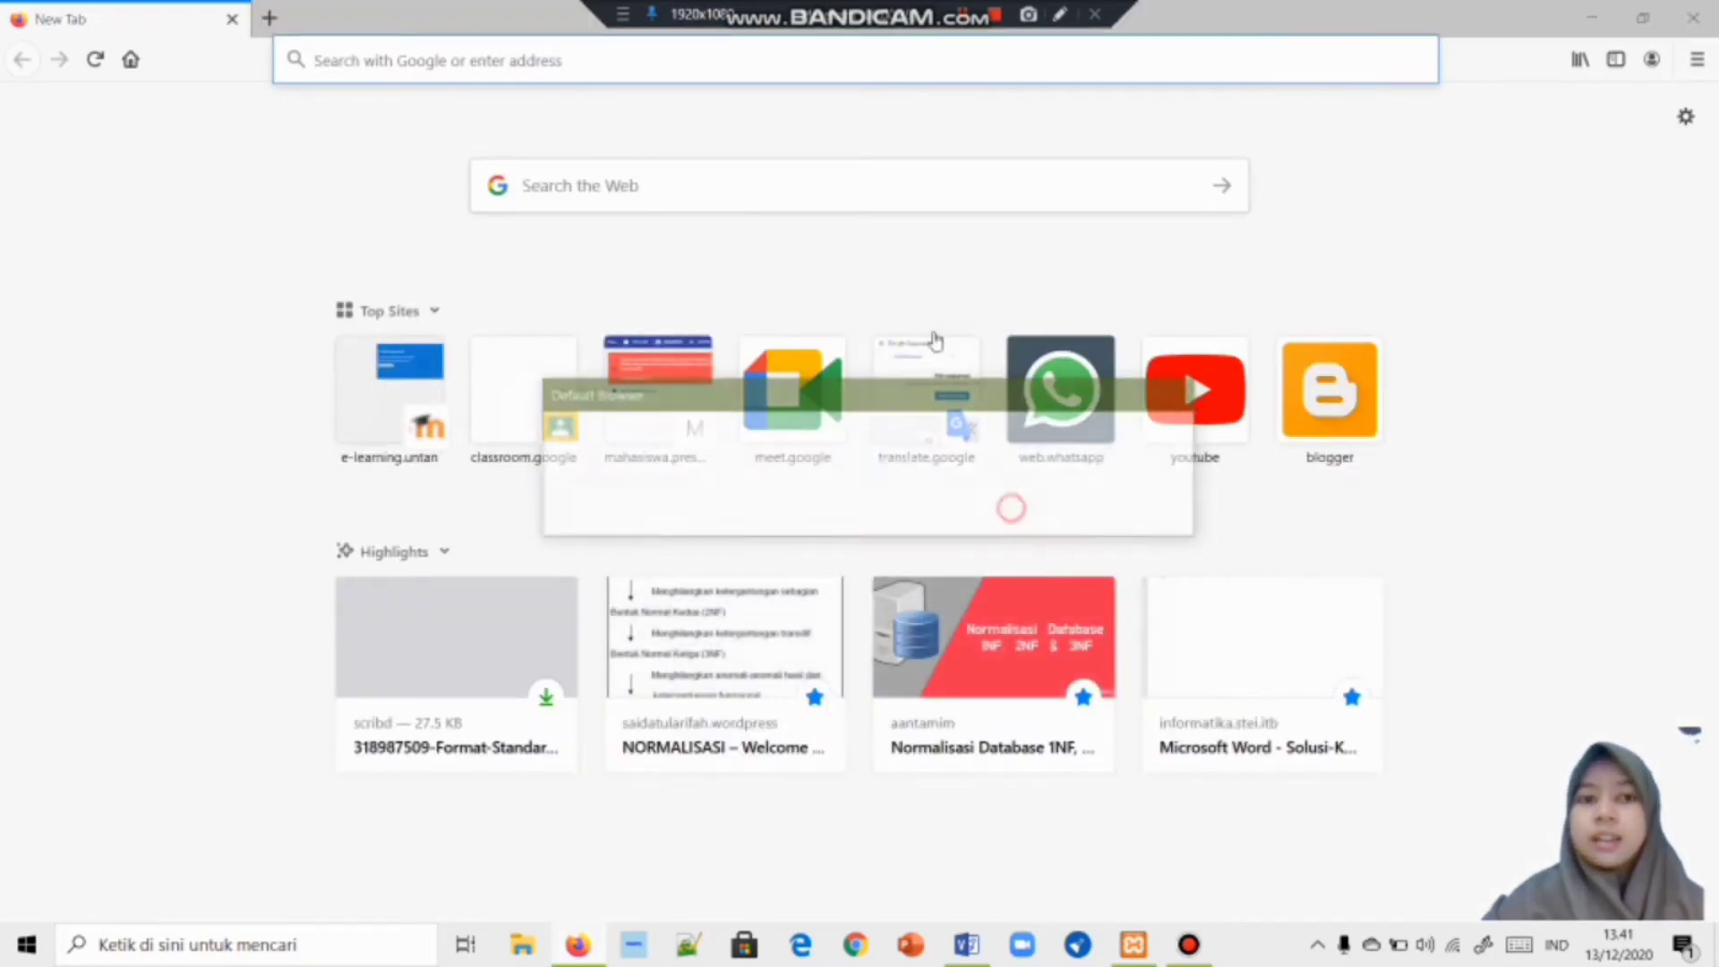
pyautogui.click(534, 60)
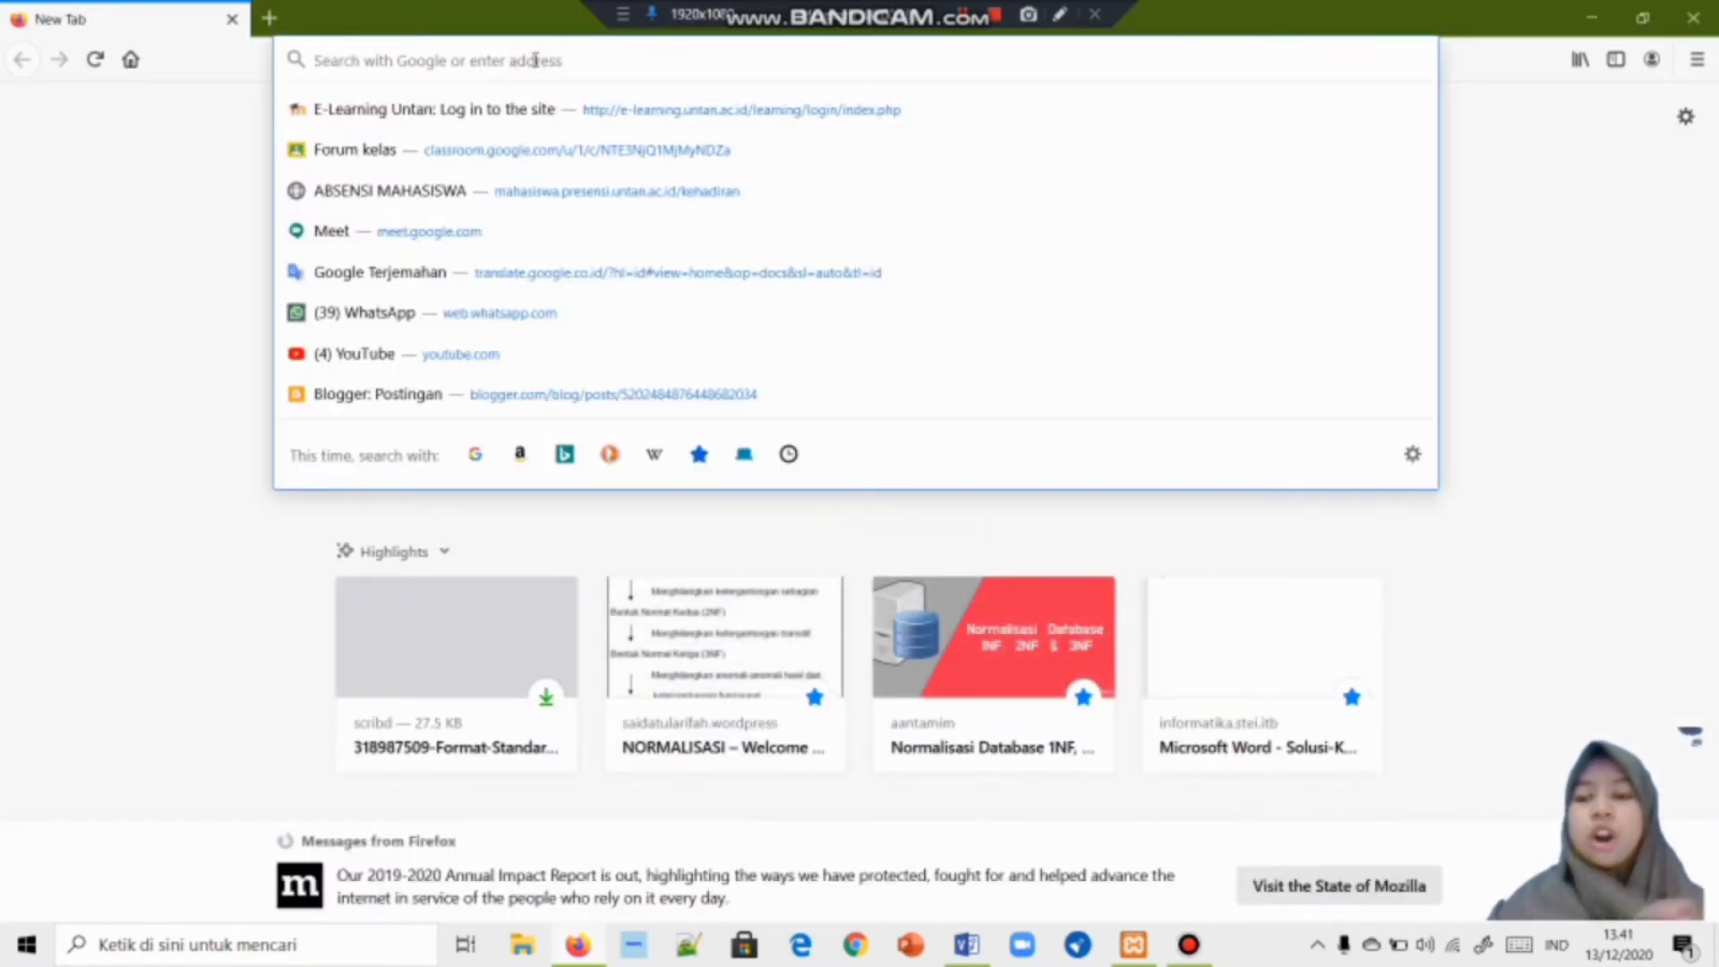
pyautogui.write('local')
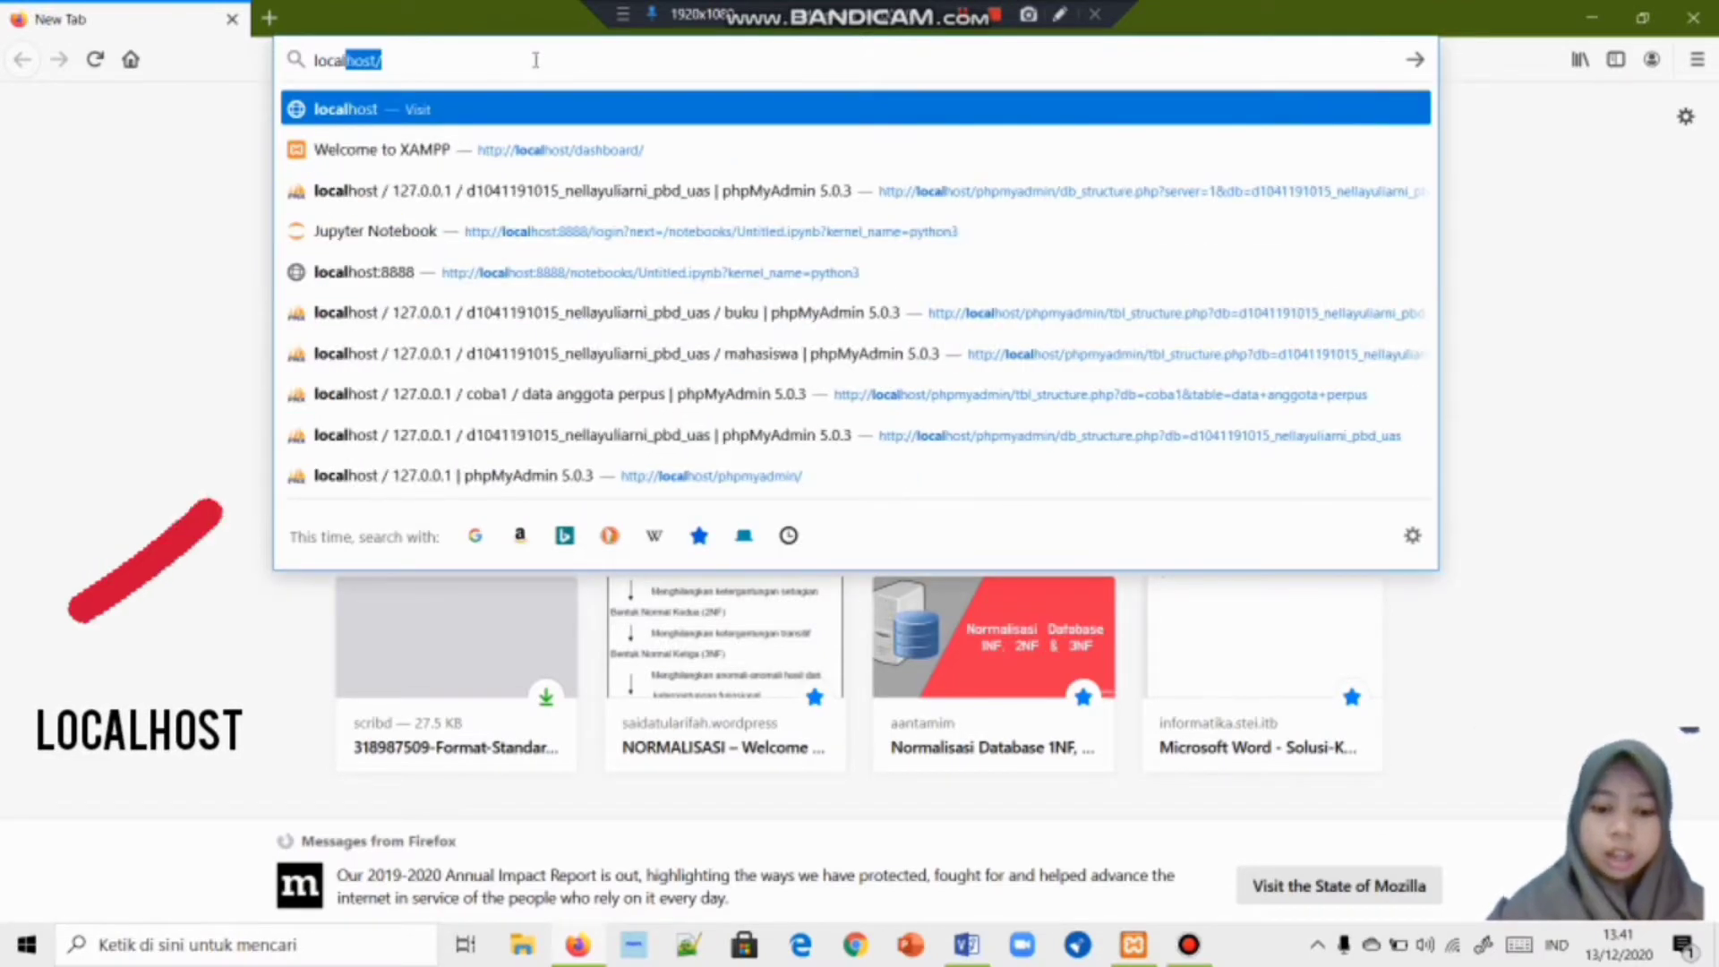
pyautogui.write('host')
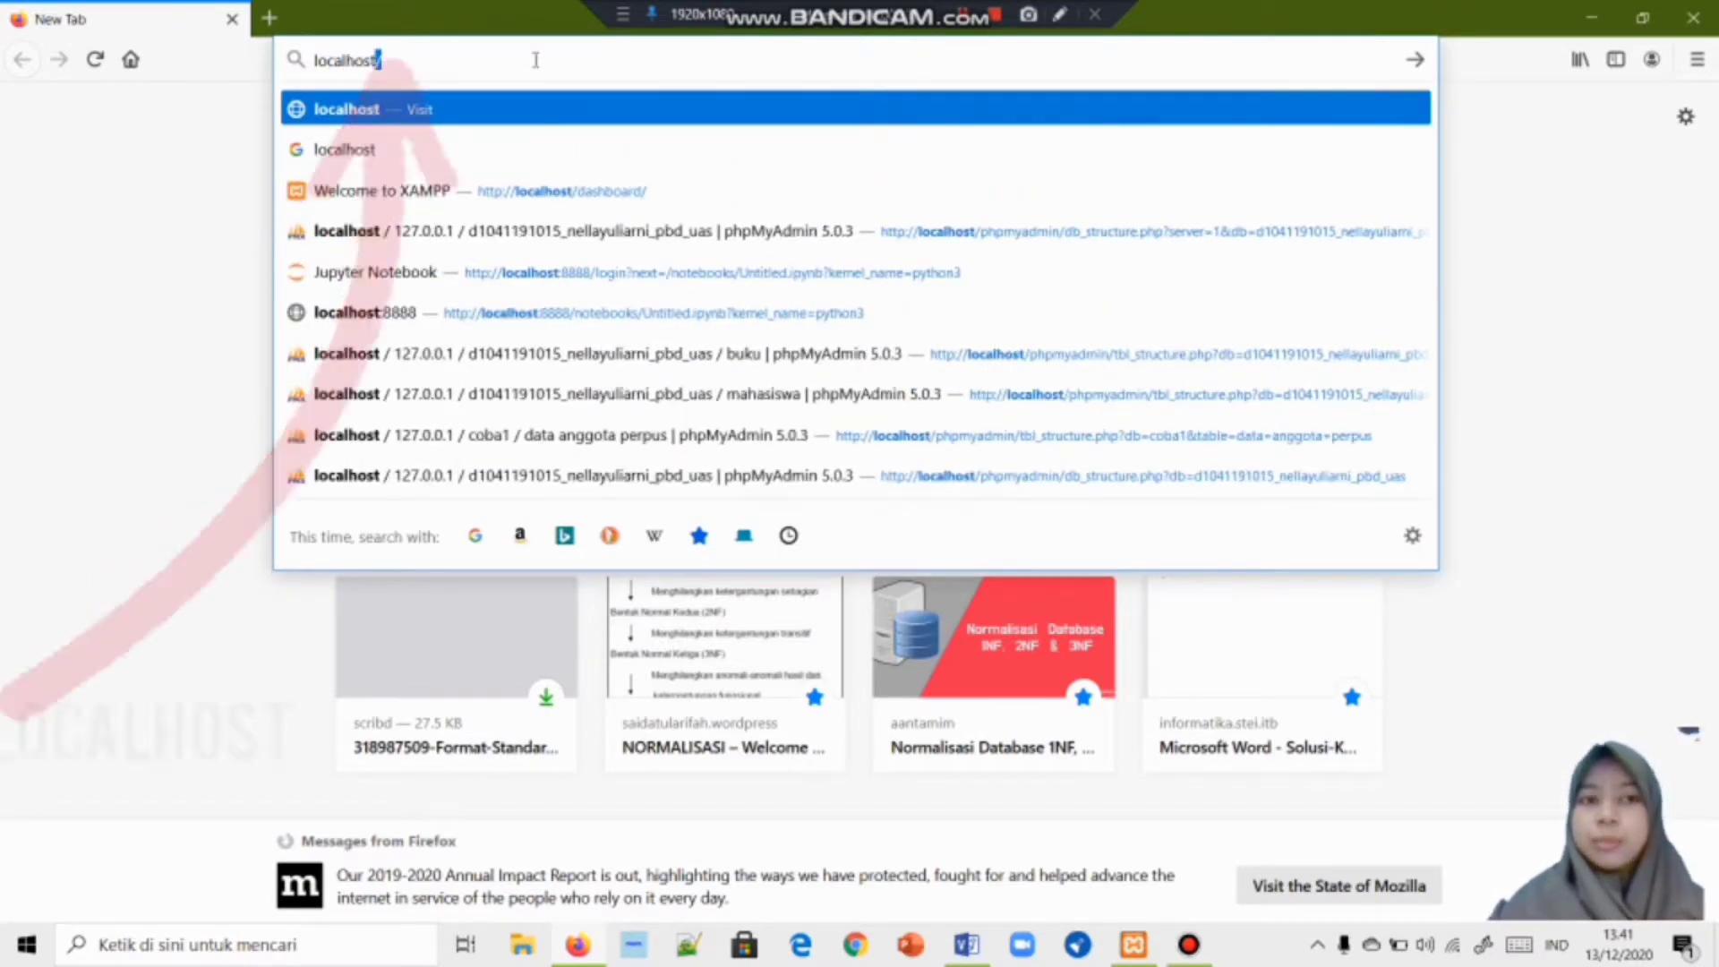
pyautogui.press('Return')
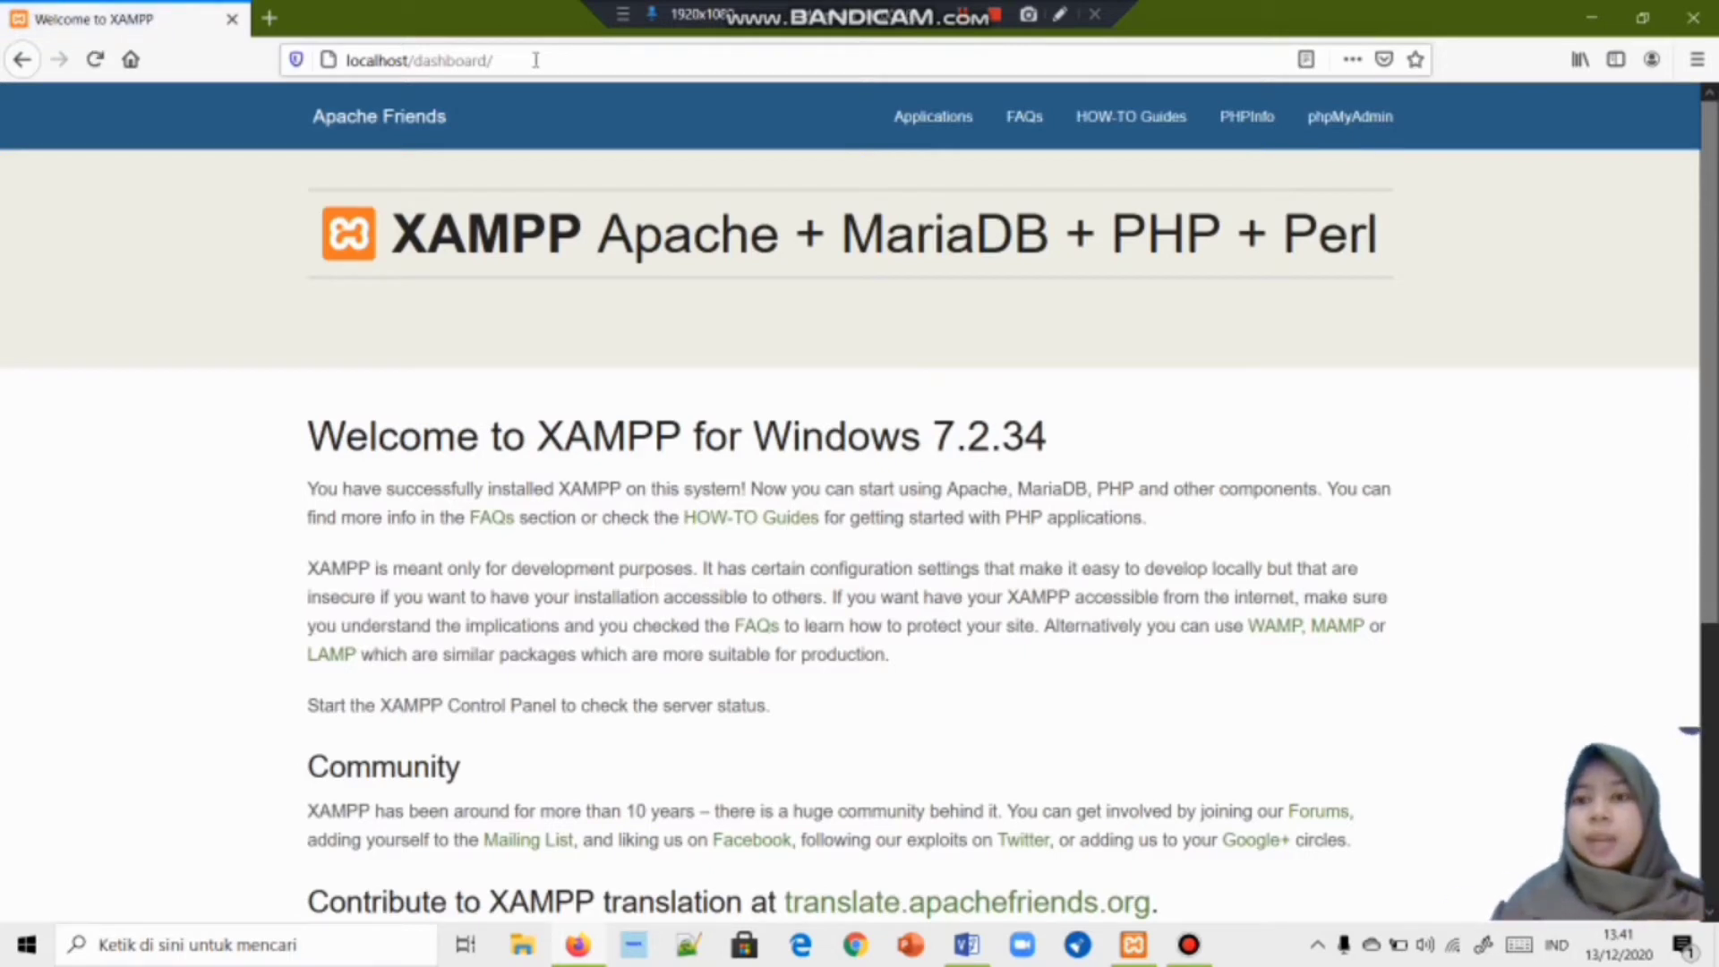
pyautogui.click(1359, 137)
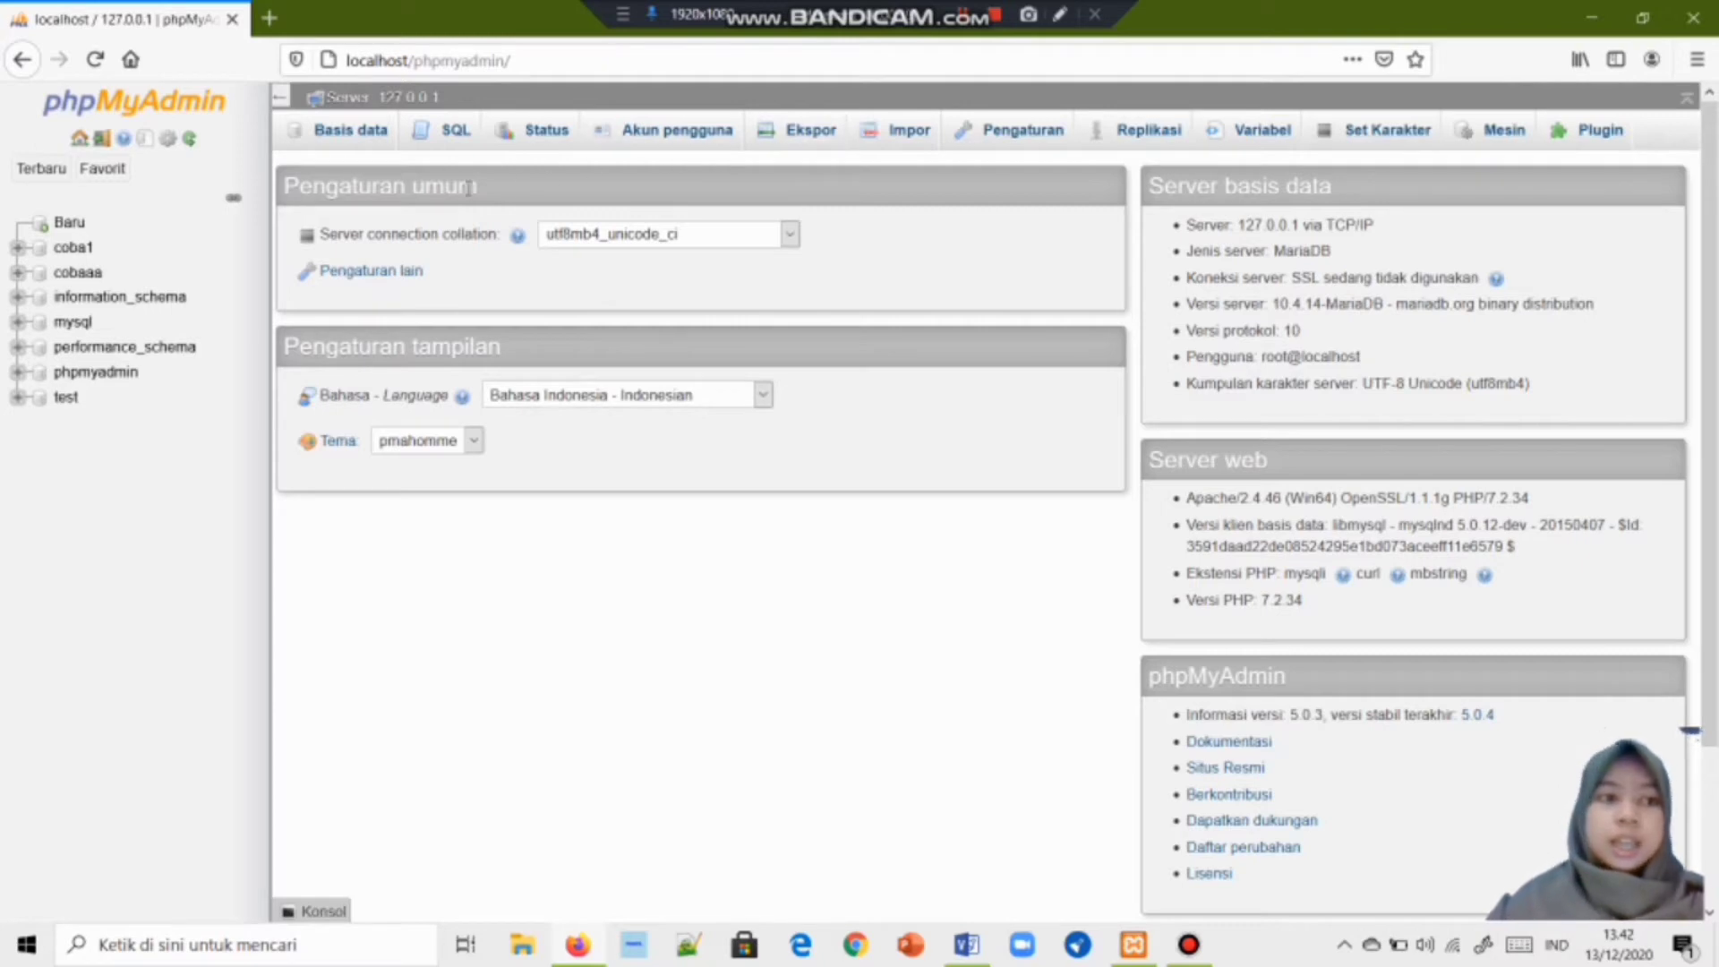
# Run a CREATE DATABASE query for a ..._PBD_UAS database named with the student's ID and name.
pyautogui.click(452, 136)
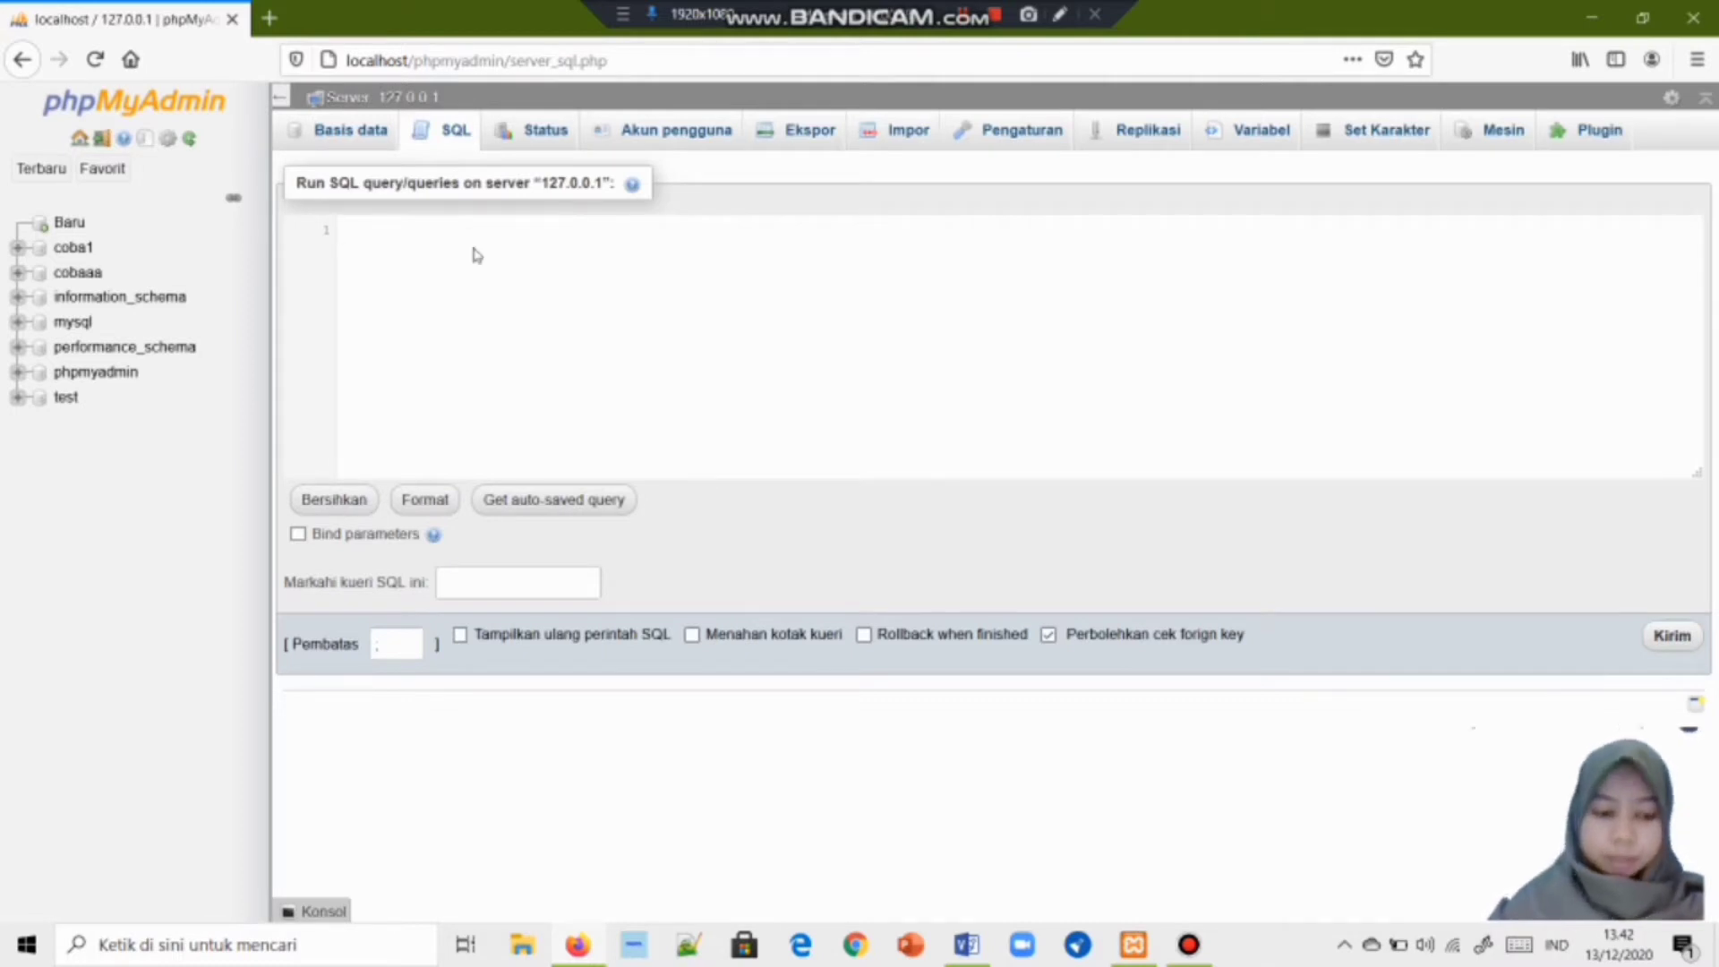
pyautogui.write('cr')
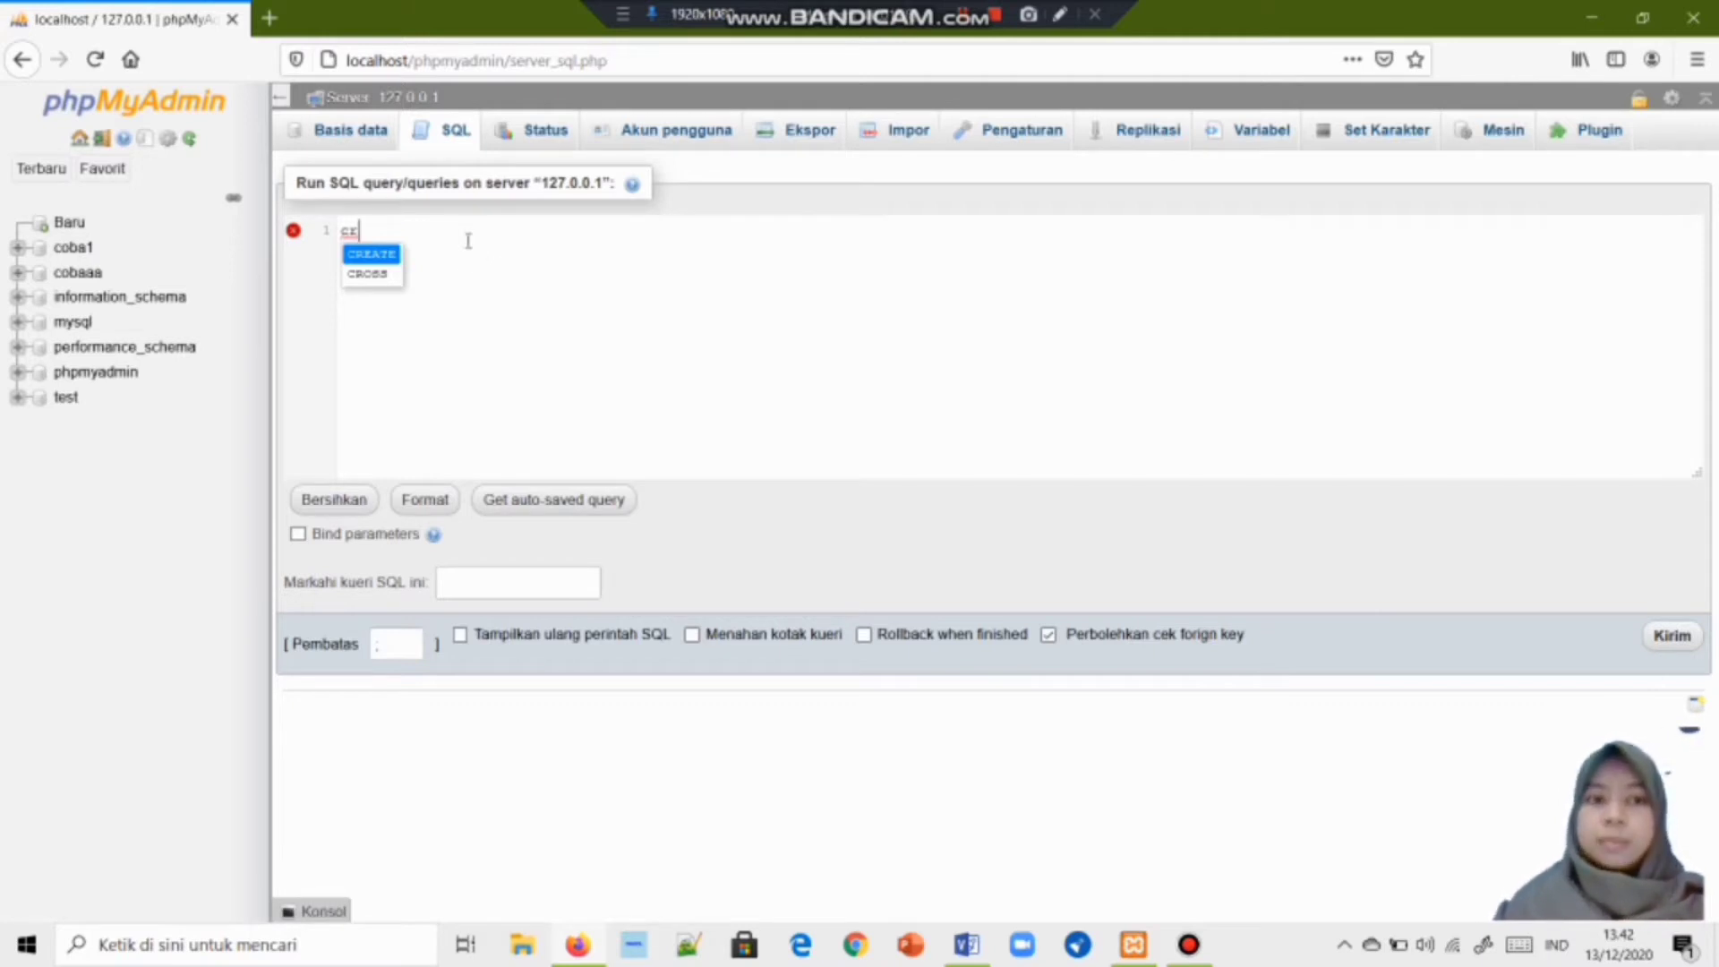
pyautogui.press('Return')
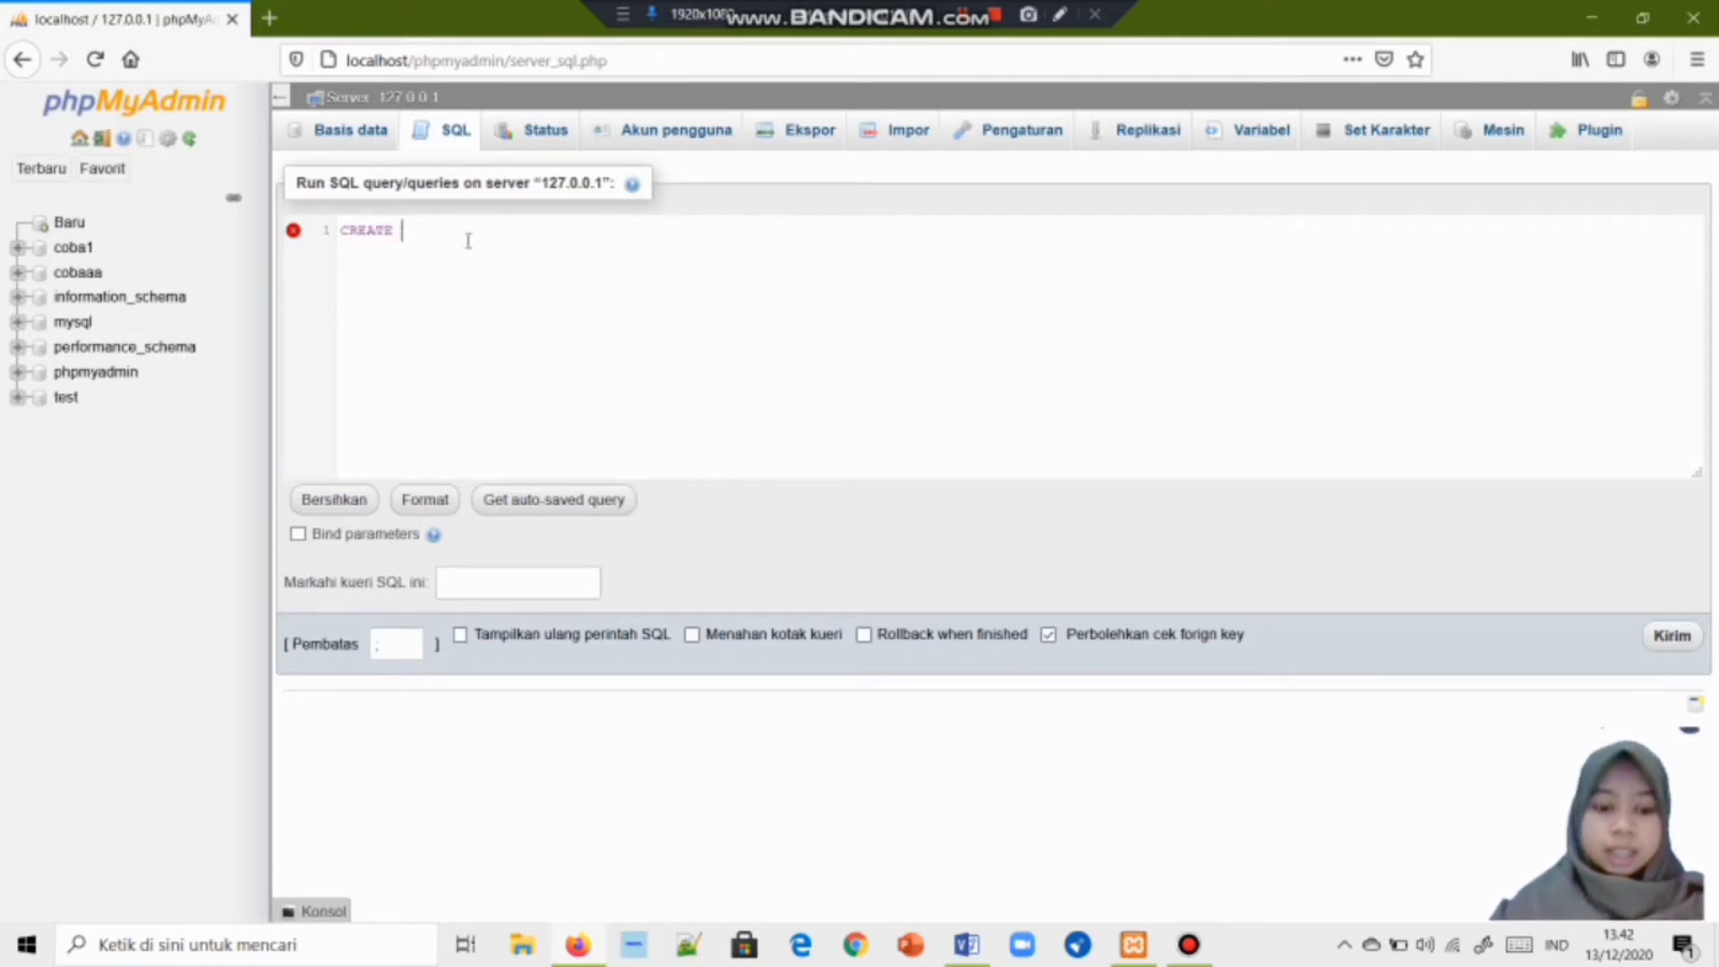
pyautogui.write('Data')
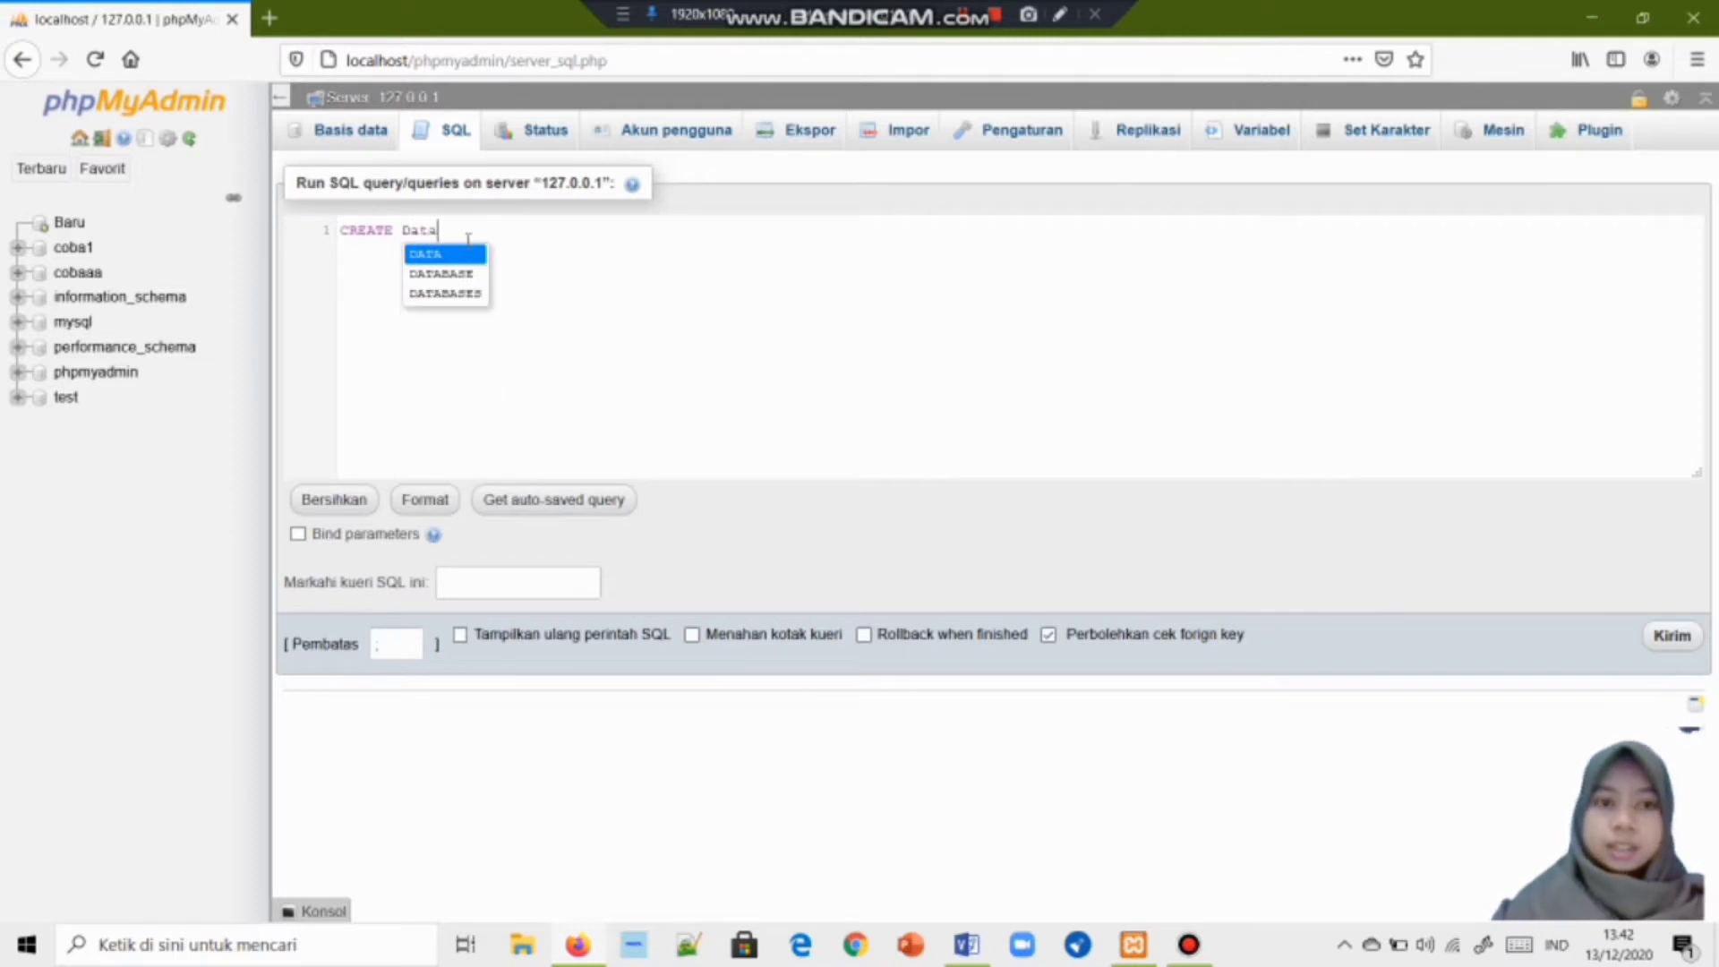
pyautogui.press('Down')
pyautogui.press('Return')
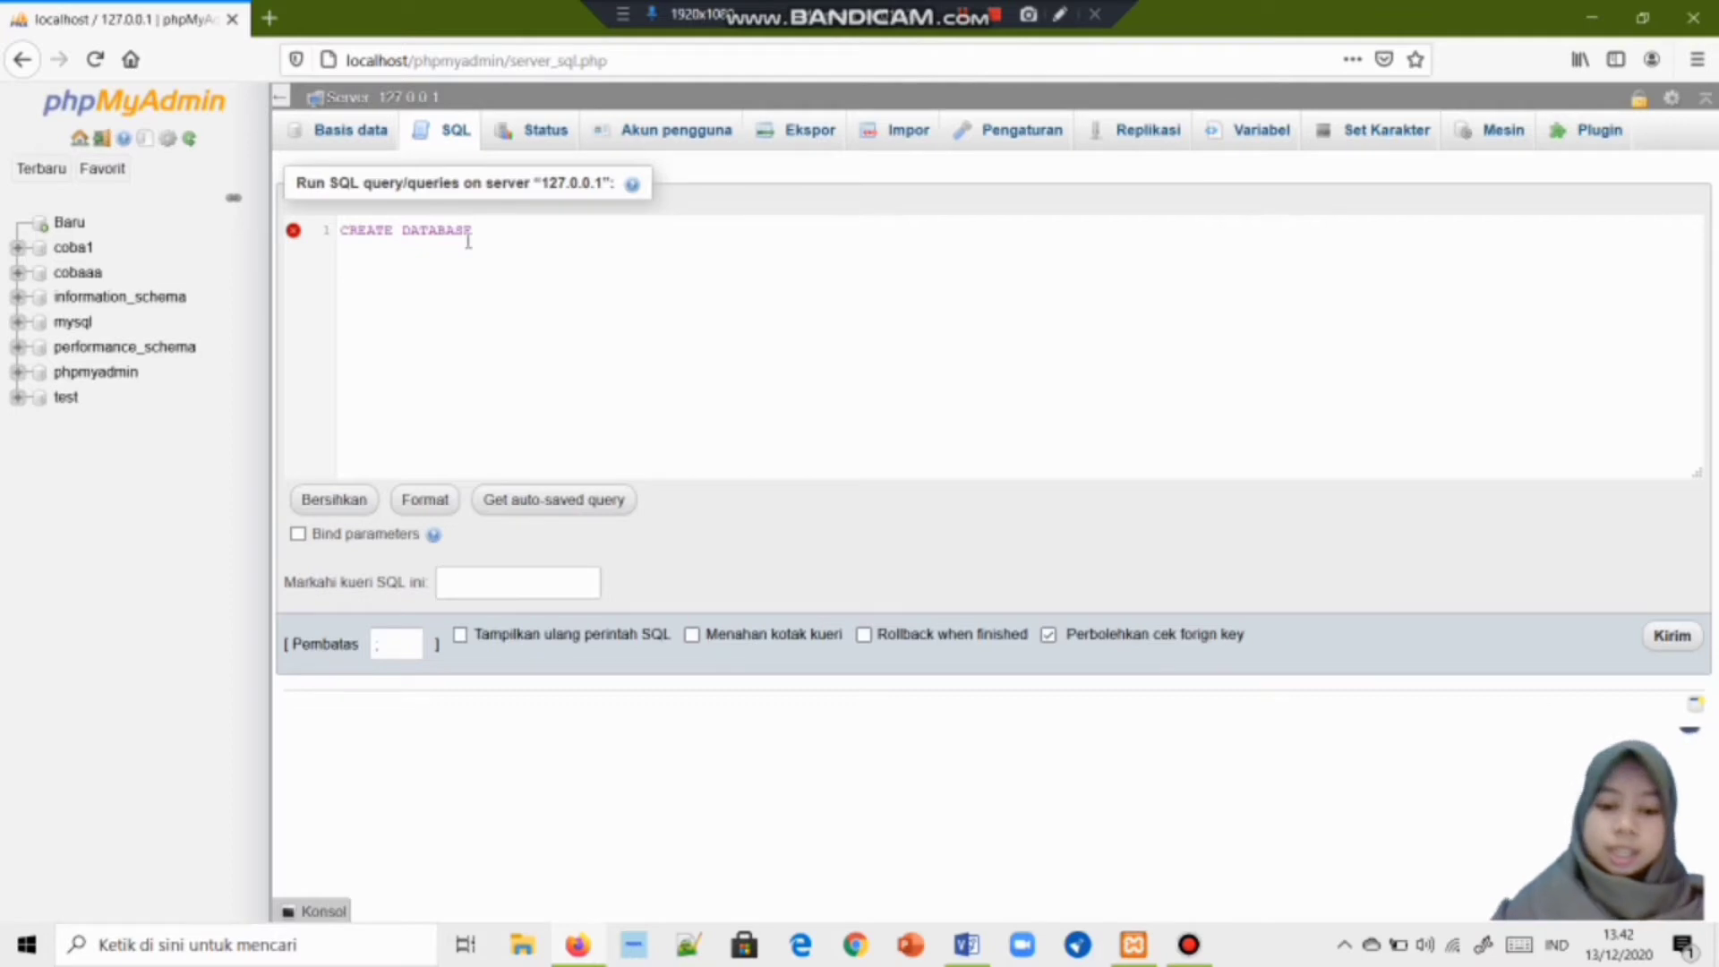
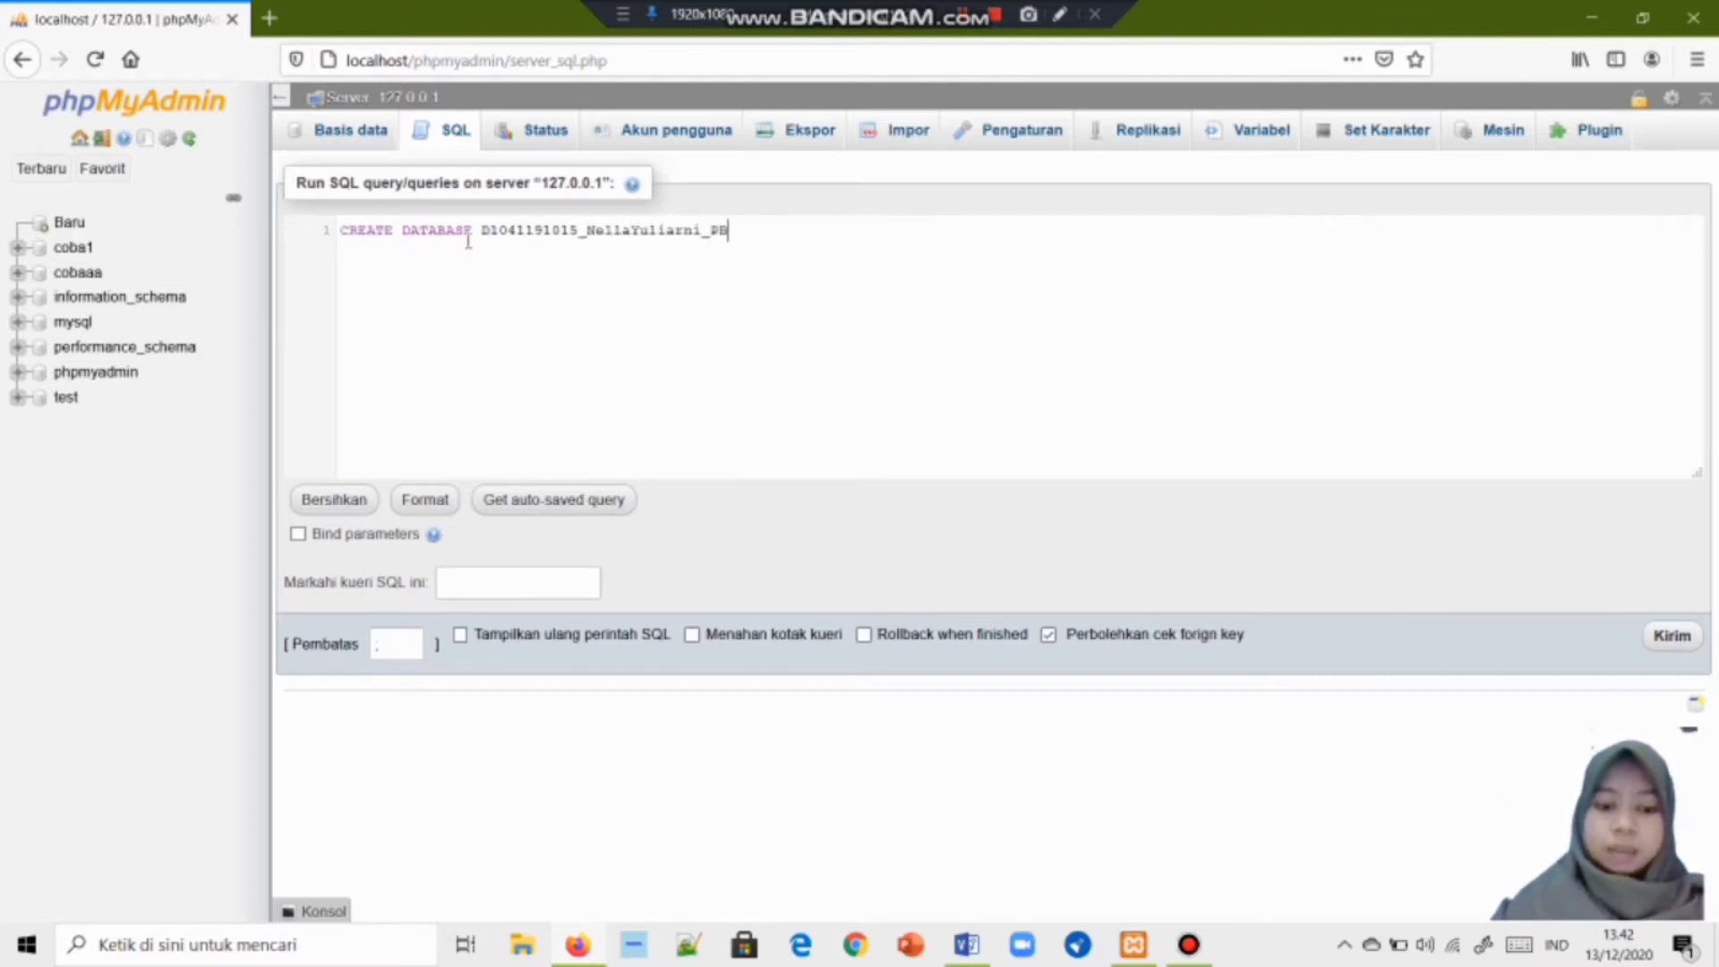
pyautogui.write('D_UAS')
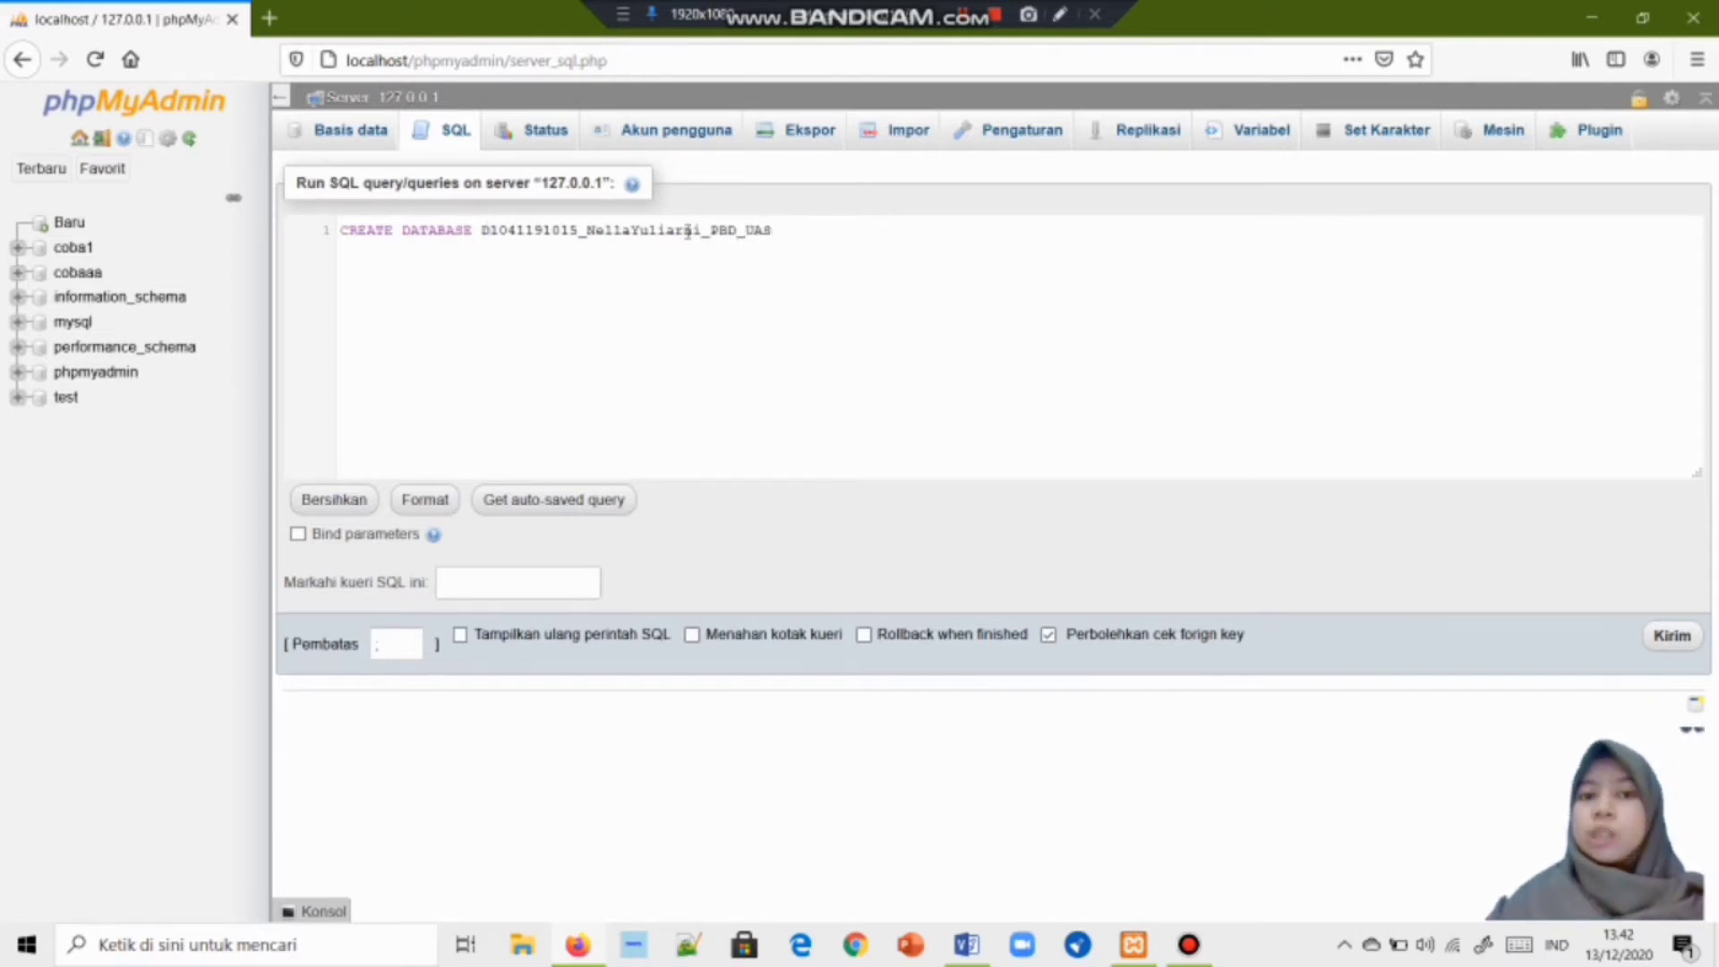
pyautogui.moveTo(482, 230); pyautogui.dragTo(808, 223)
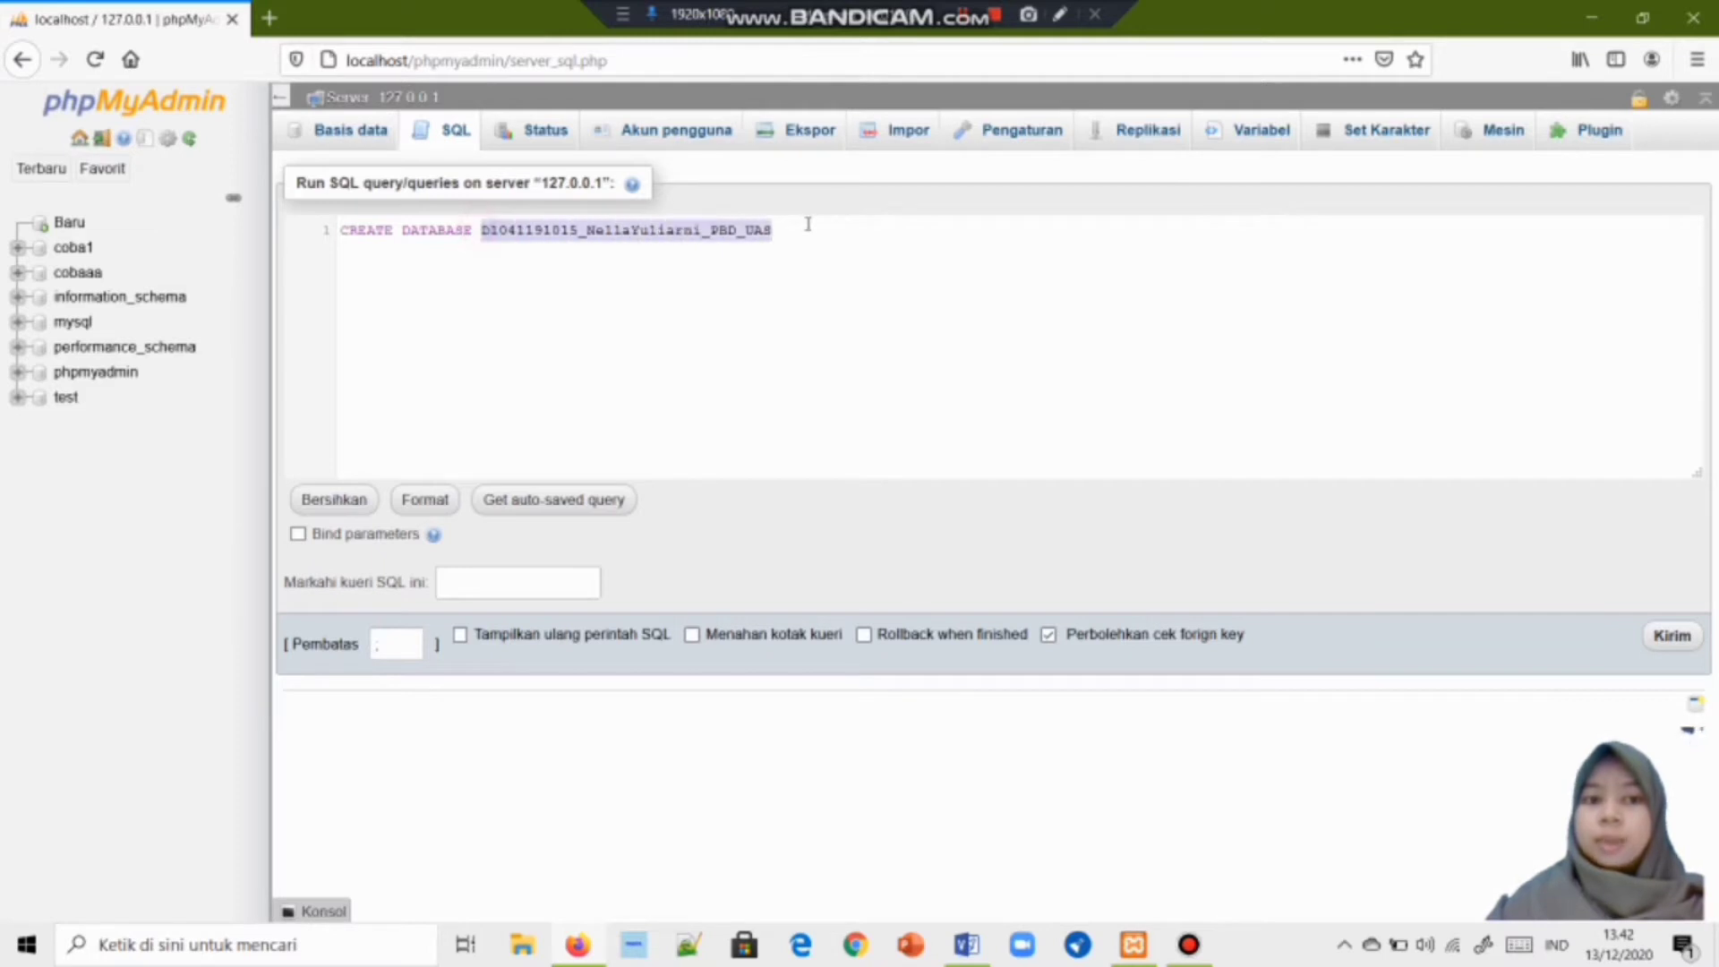
pyautogui.click(1667, 637)
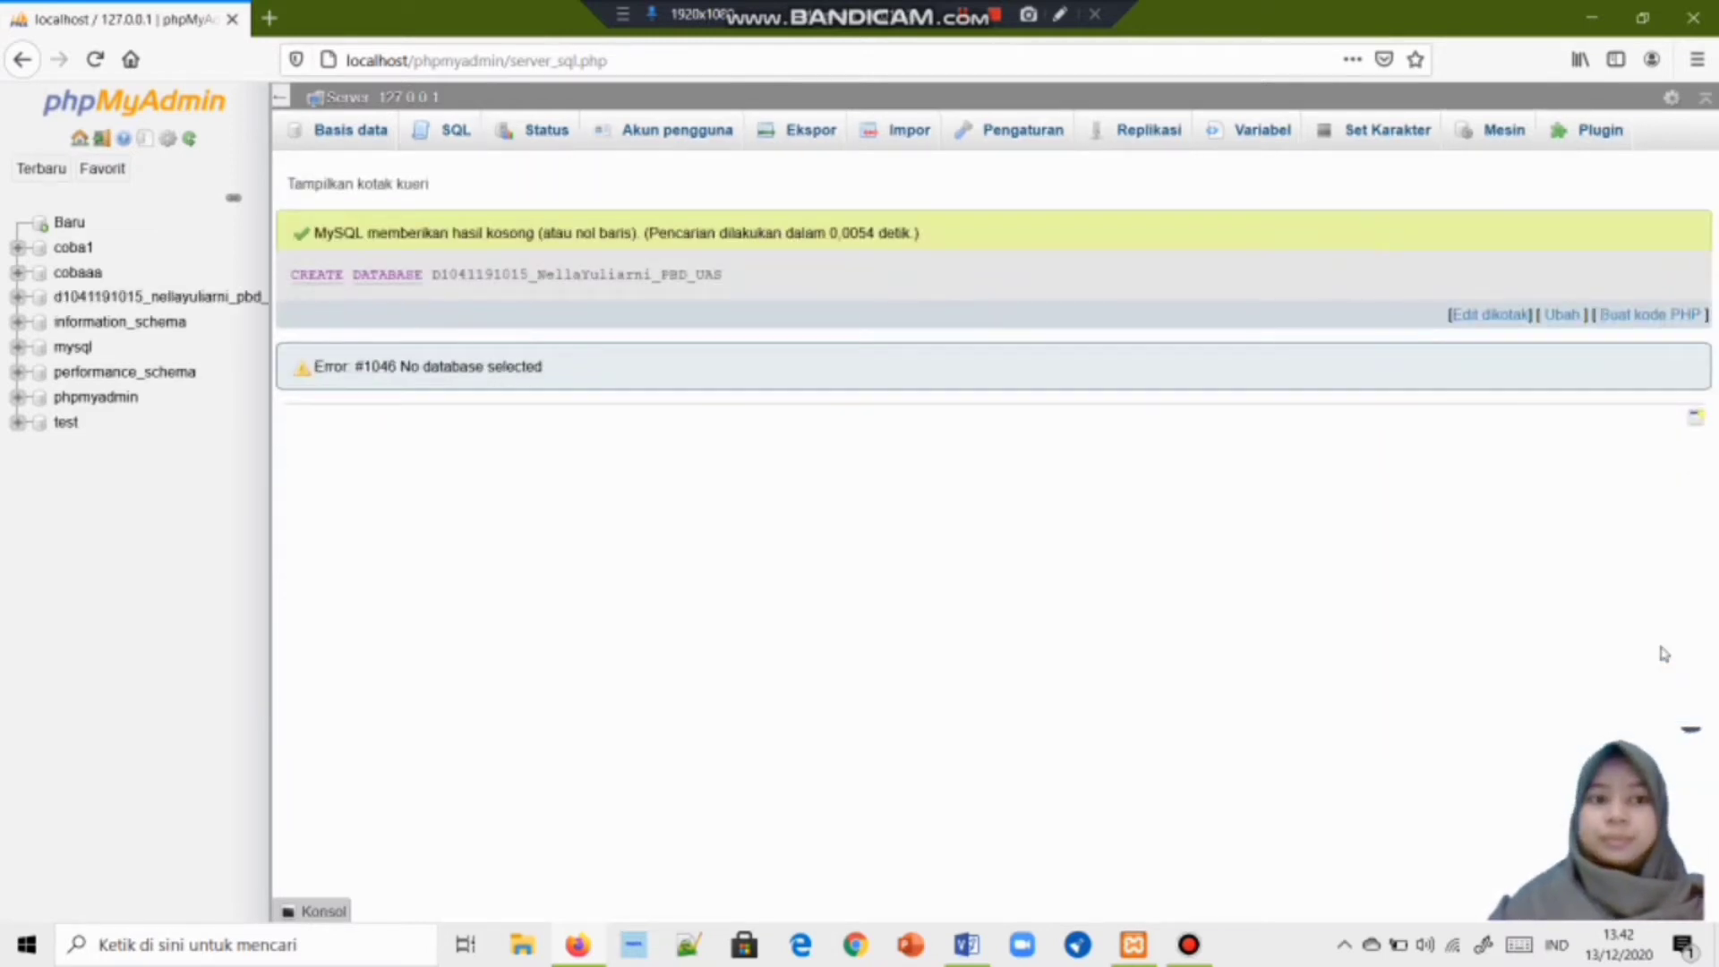
# In the new database, create a table named Mahasiswa with 3 columns.
pyautogui.click(144, 305)
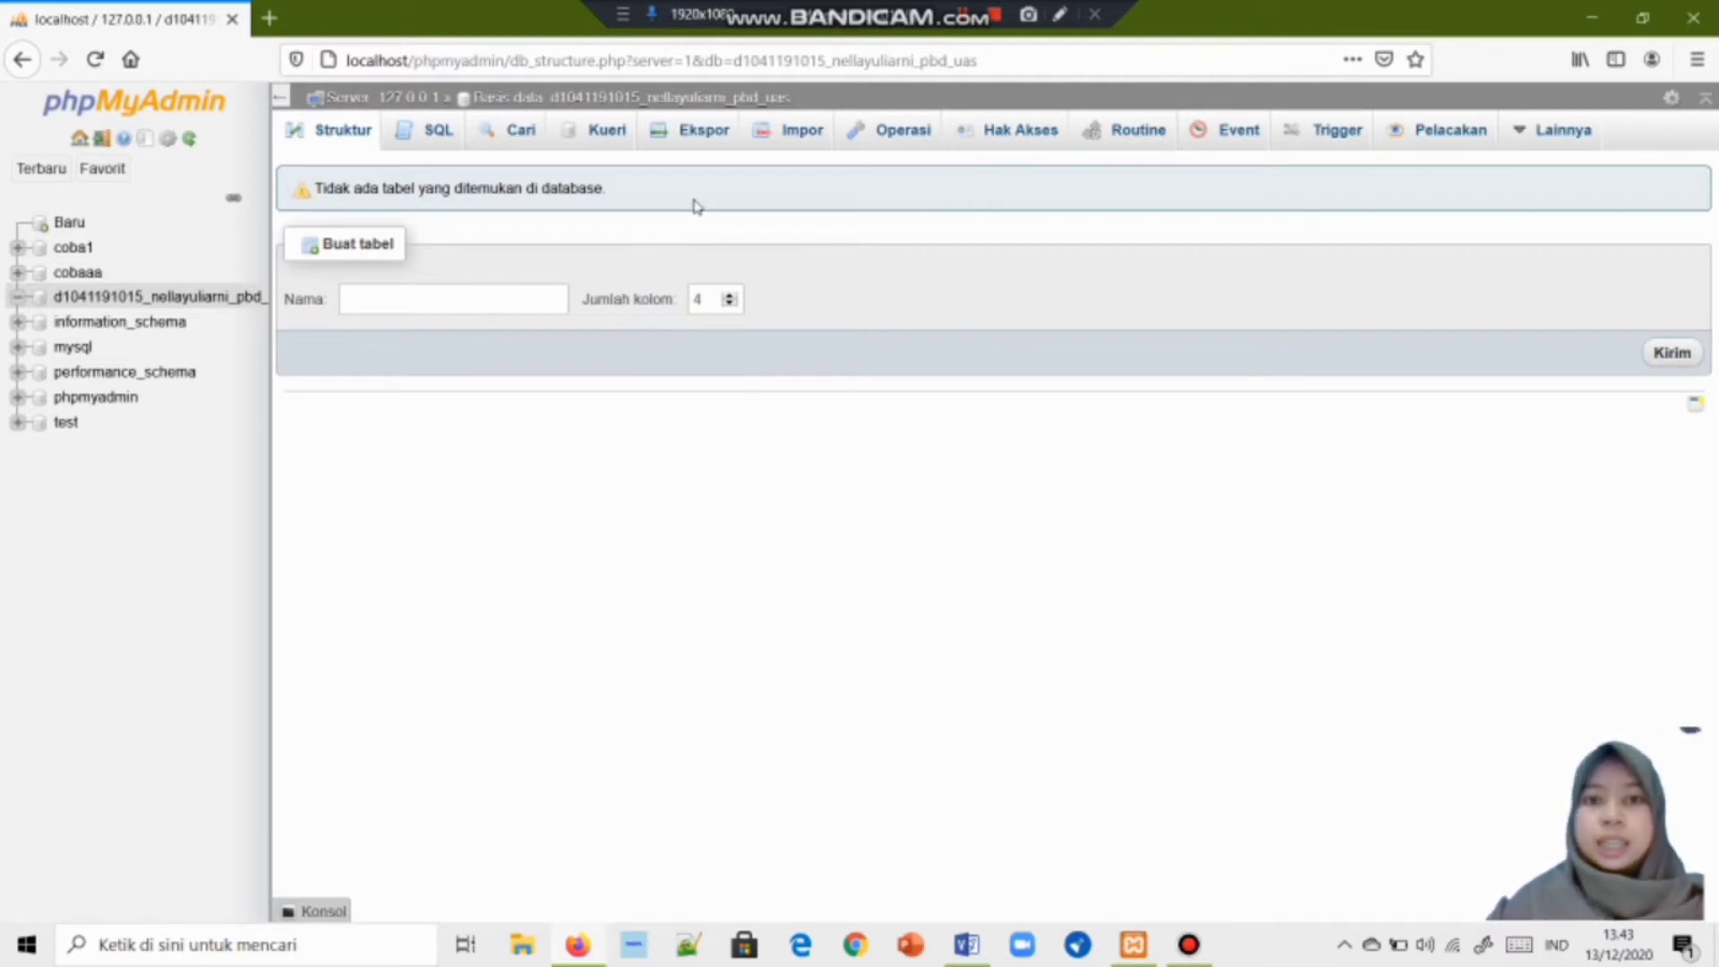
pyautogui.click(373, 302)
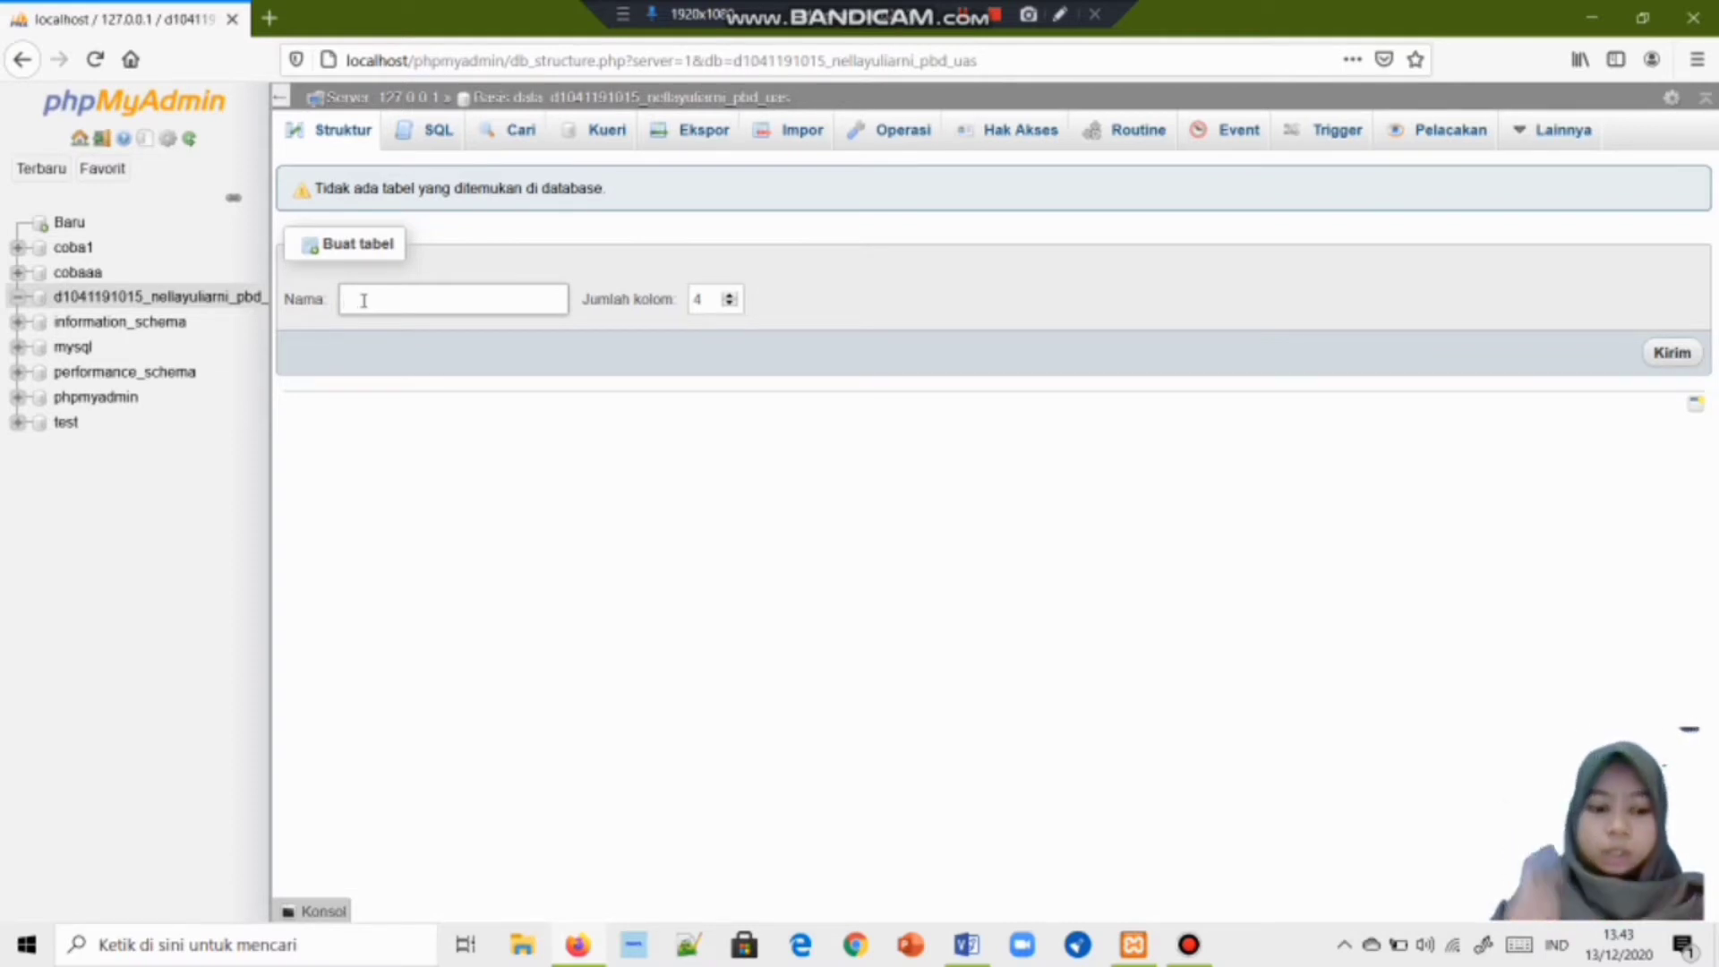
pyautogui.write('mahas')
pyautogui.press('Down')
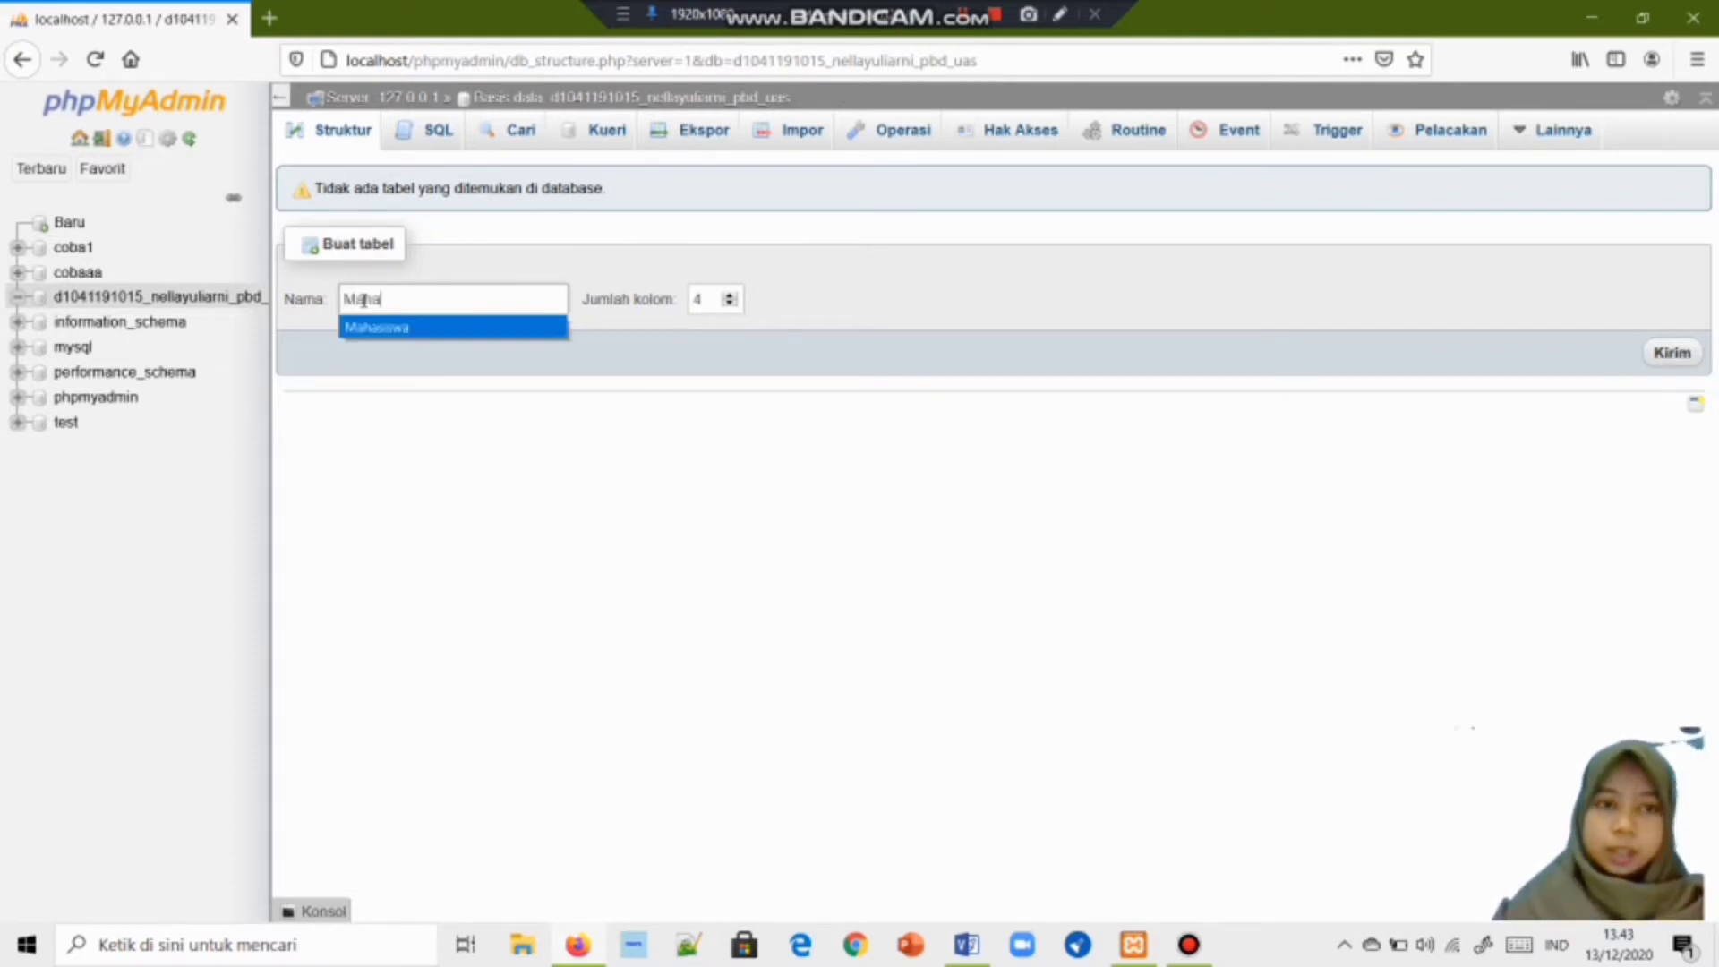
pyautogui.press('Return')
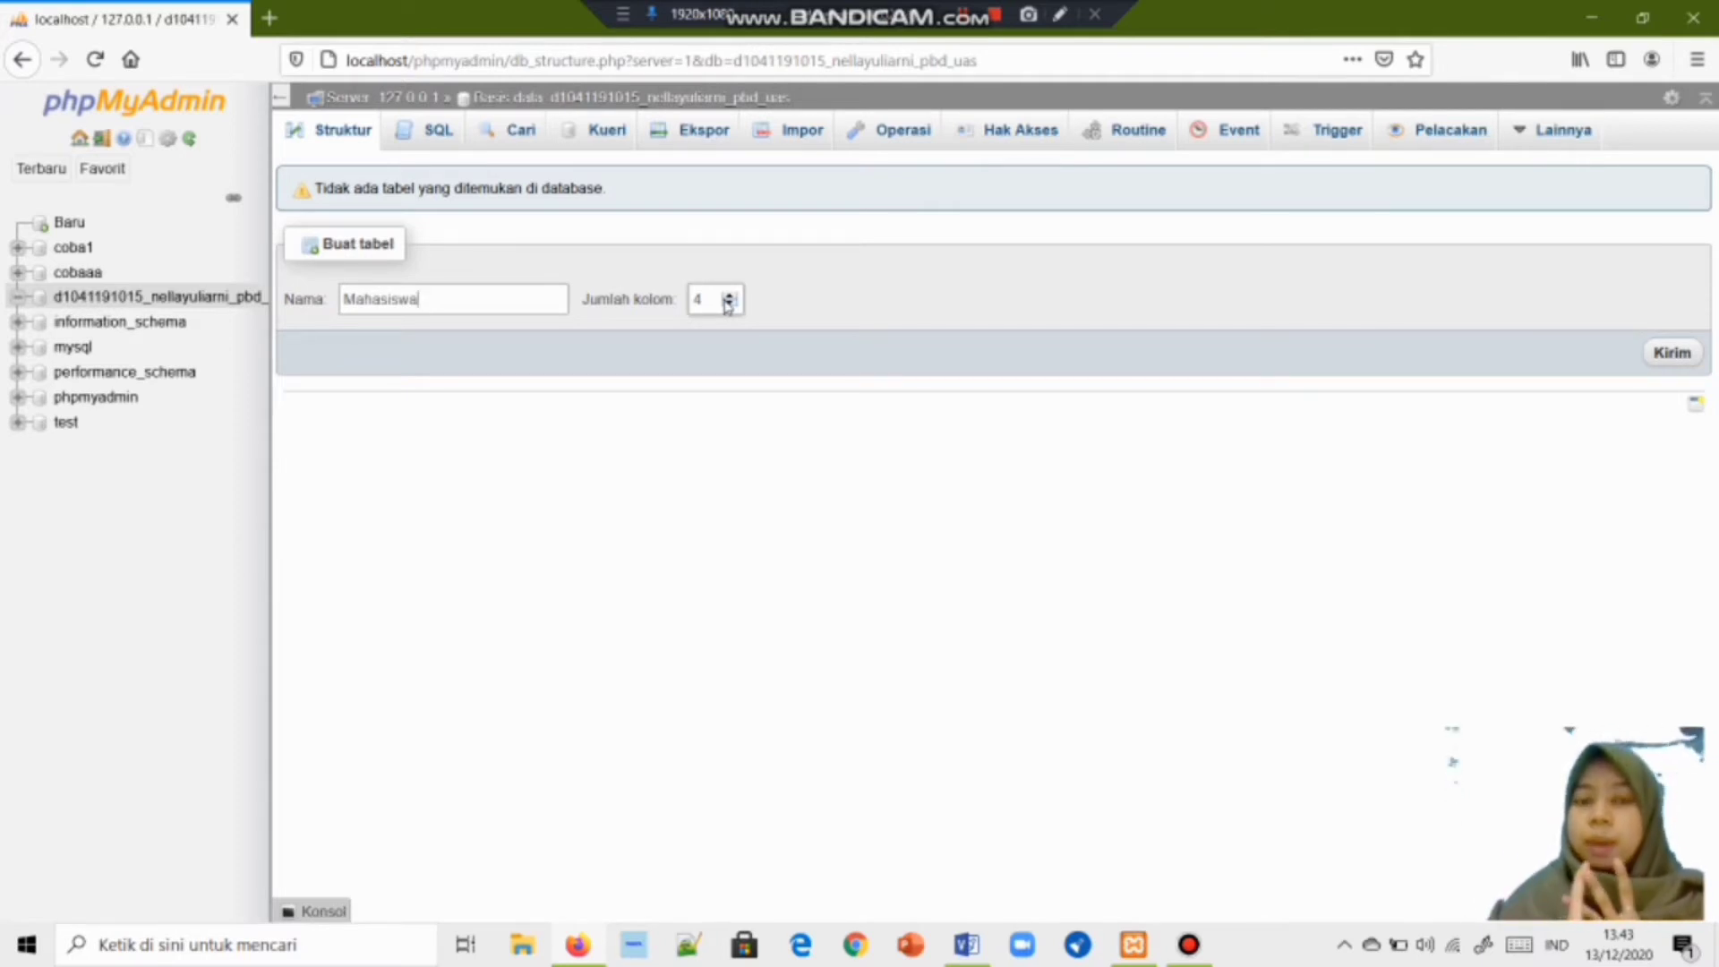
pyautogui.click(728, 306)
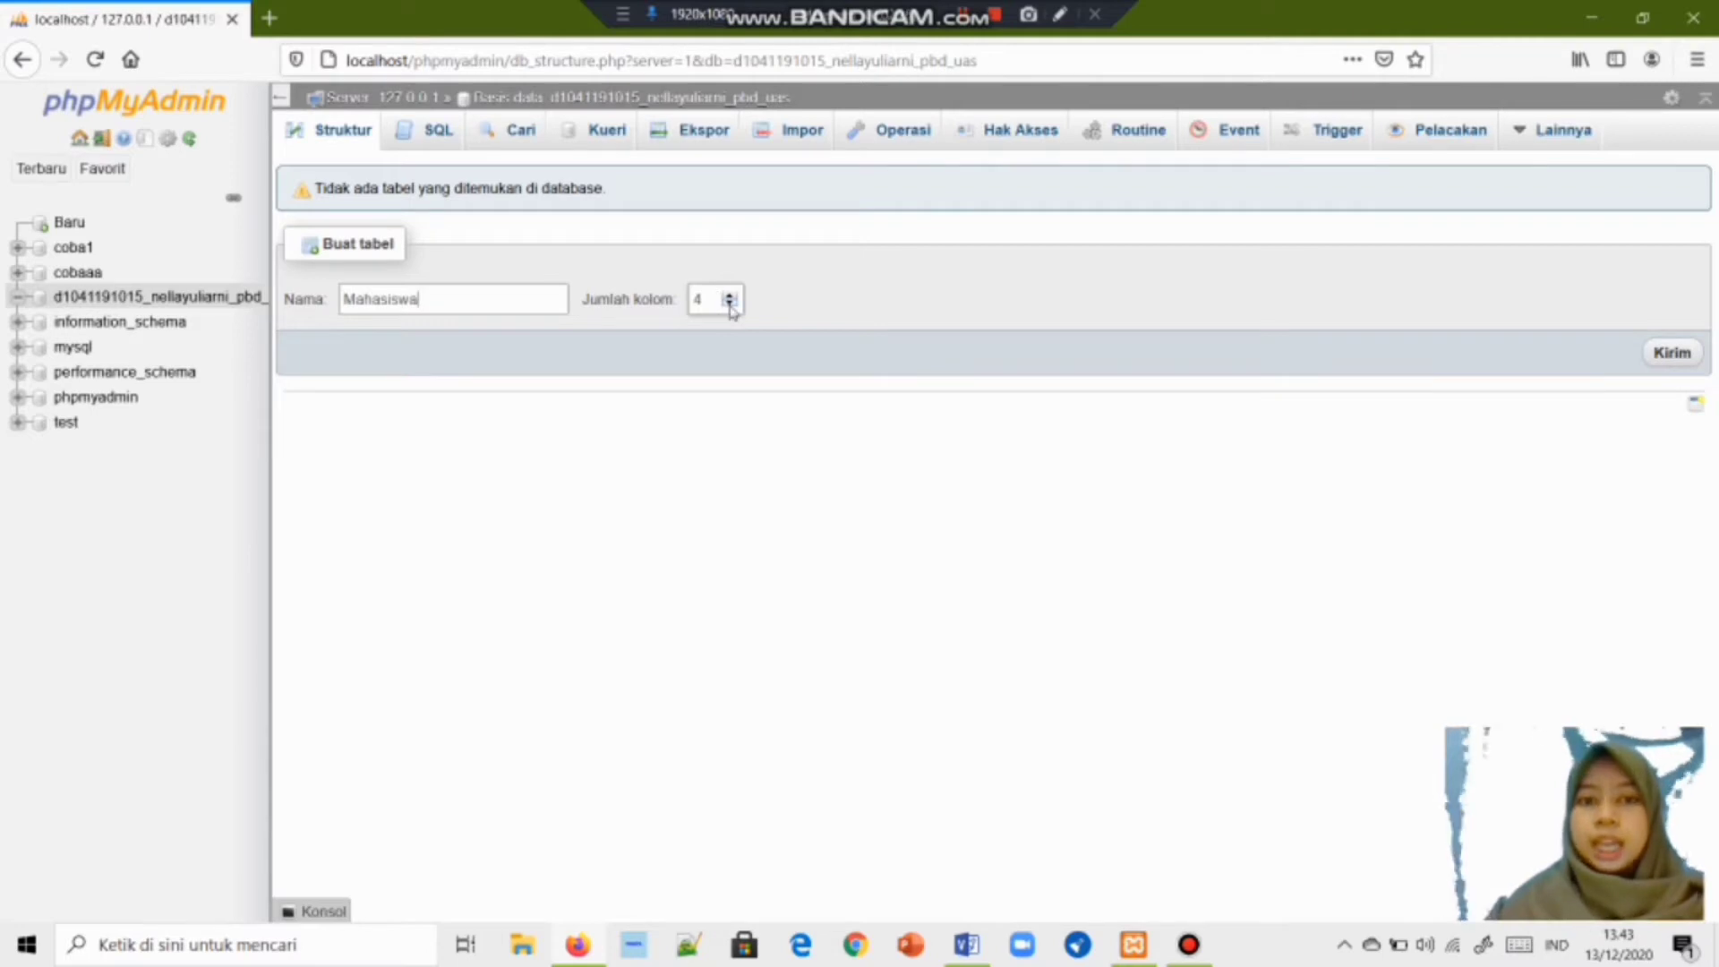
pyautogui.click(1655, 363)
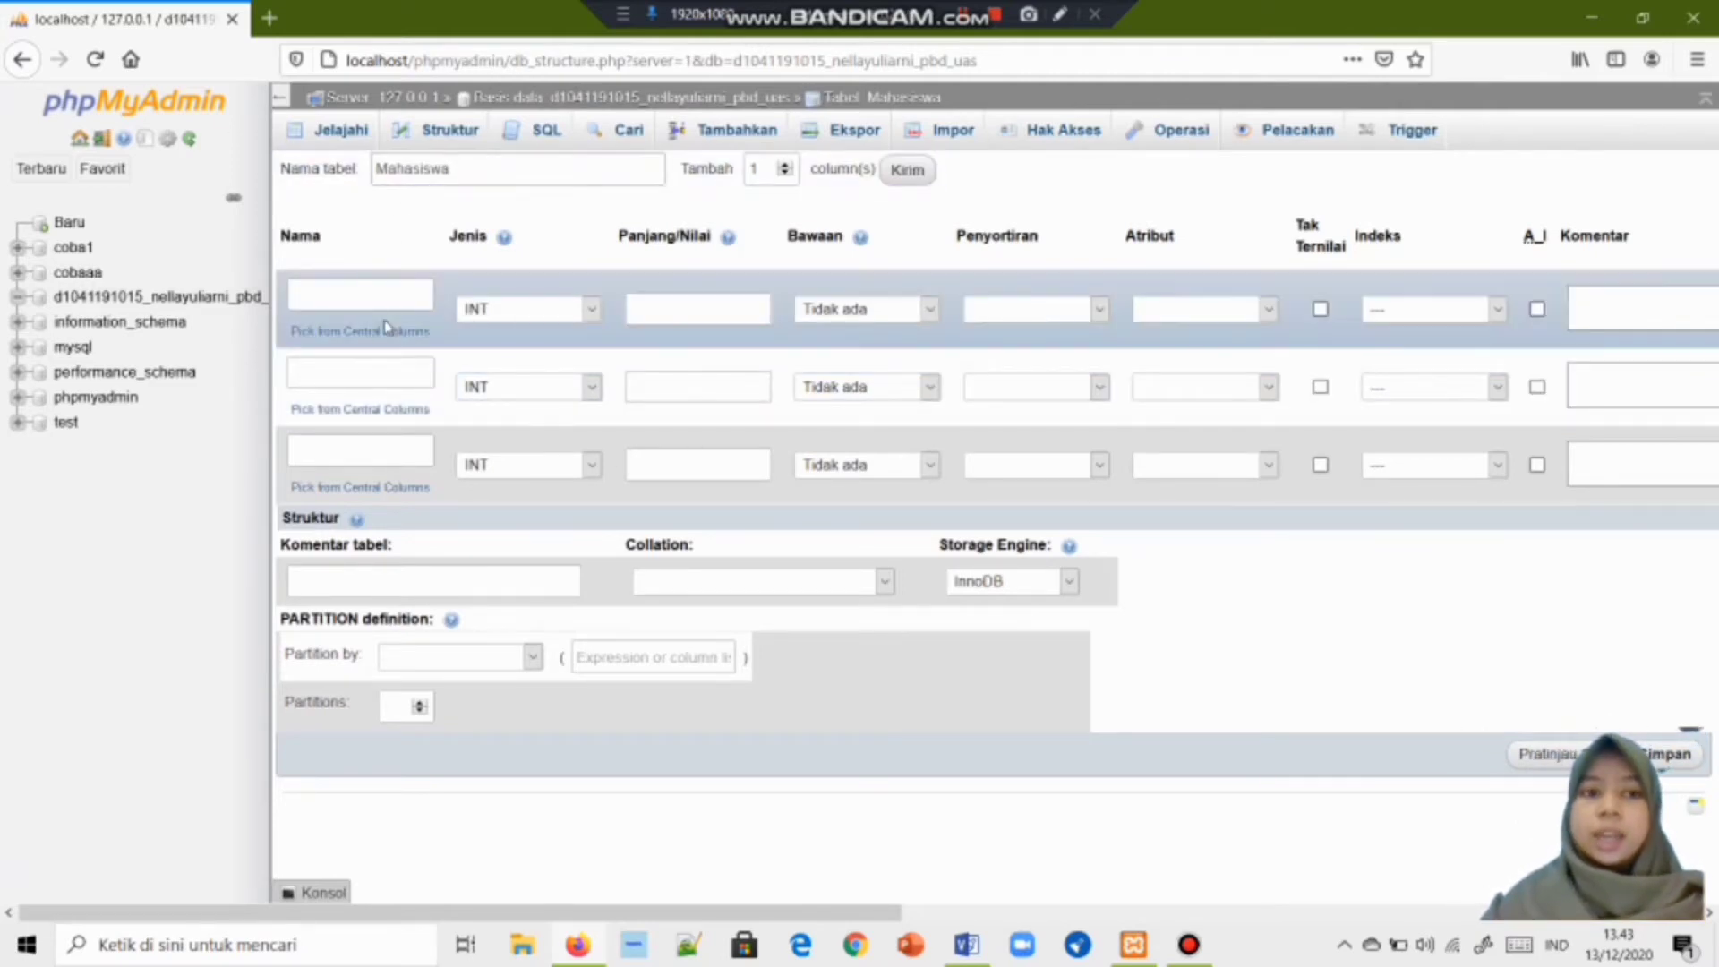
# Name the three columns NIM, Nama_Mahasiswa and Alamat_mahasiswa.
pyautogui.click(367, 293)
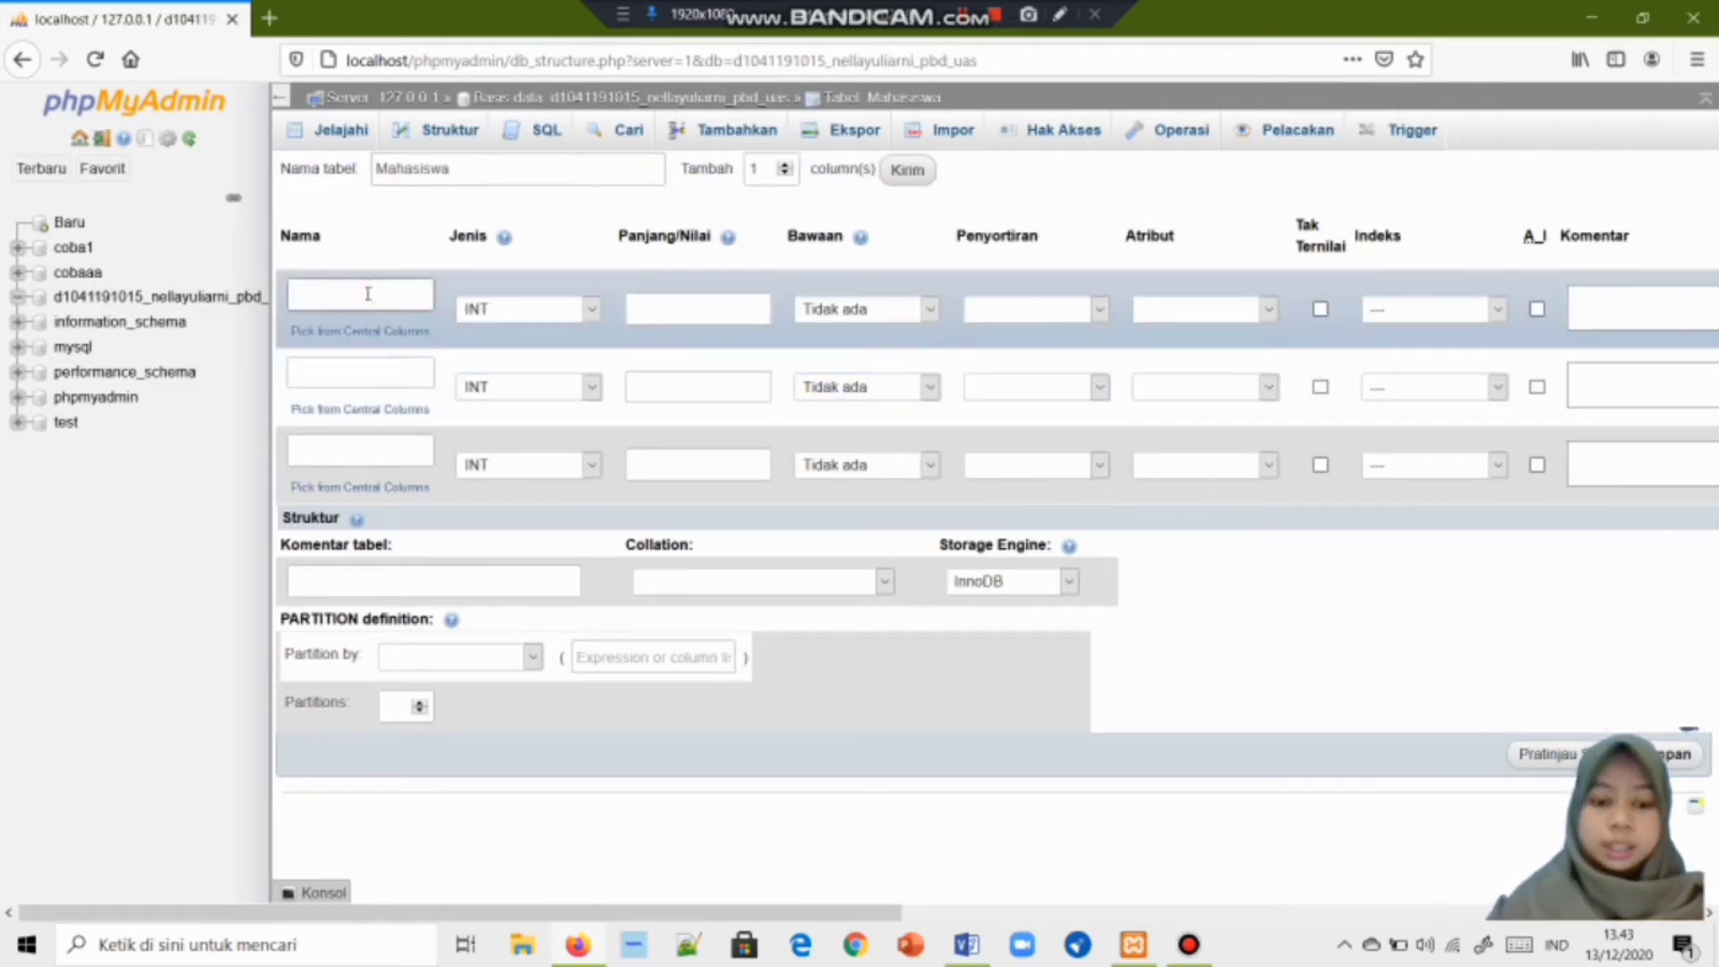
pyautogui.write('NIM')
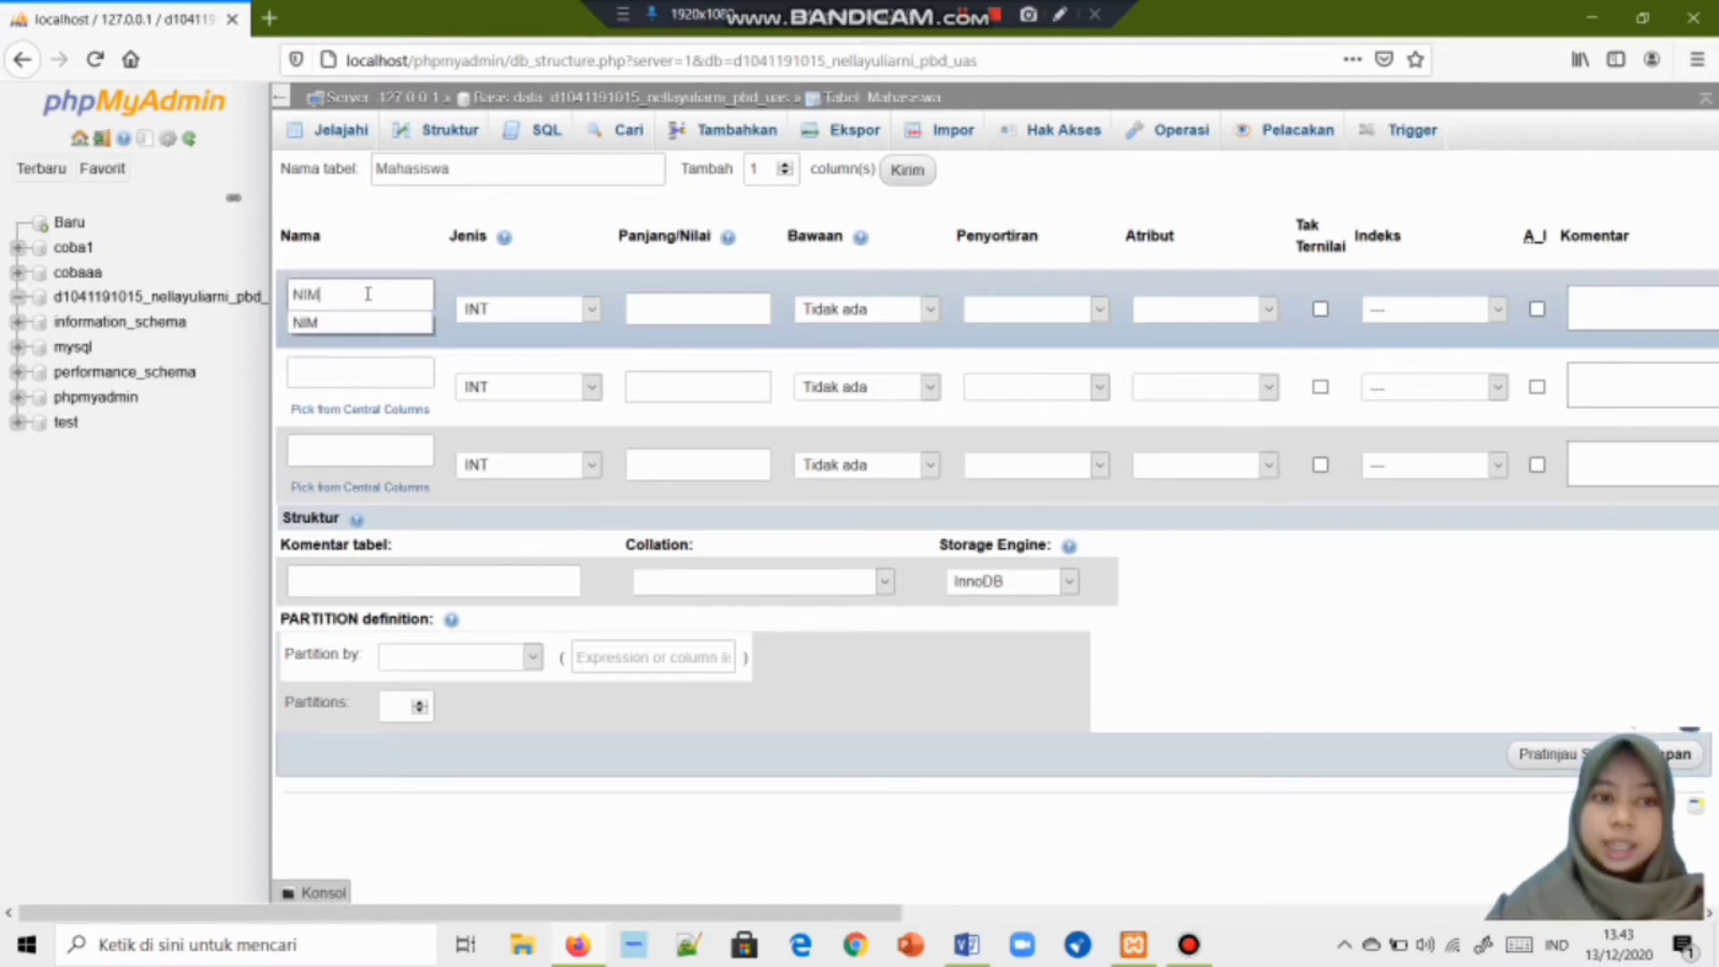
pyautogui.press('Down')
pyautogui.press('Return')
pyautogui.click(345, 383)
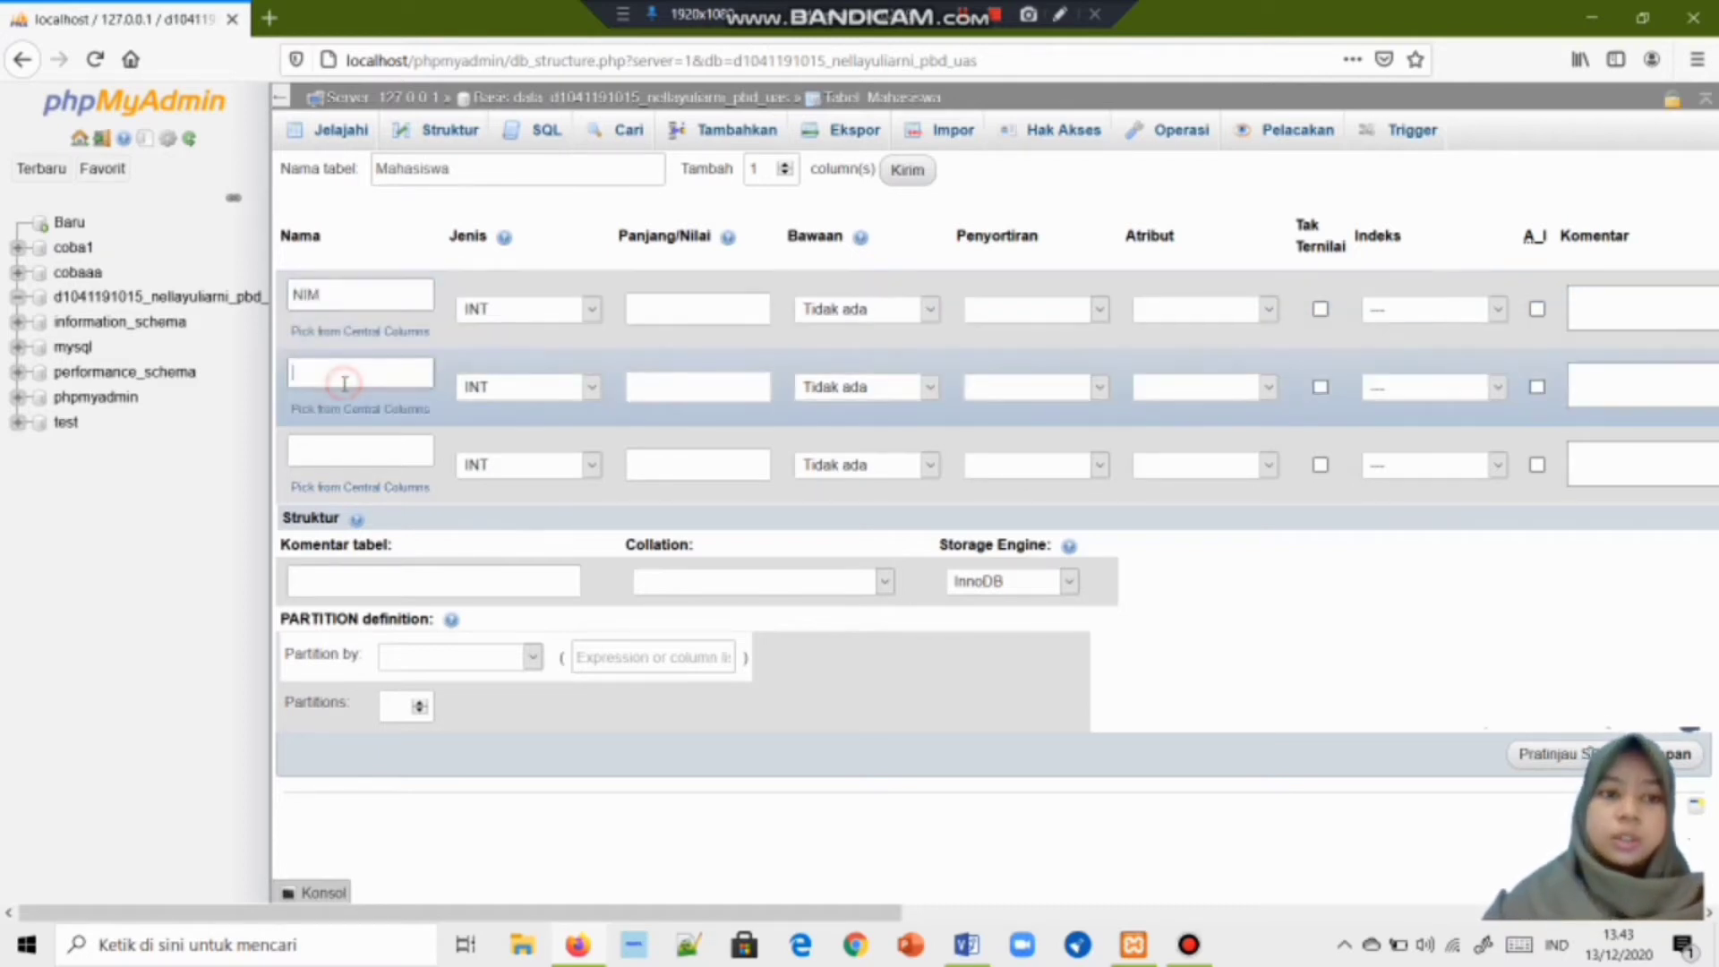
pyautogui.write('Nama_Ma')
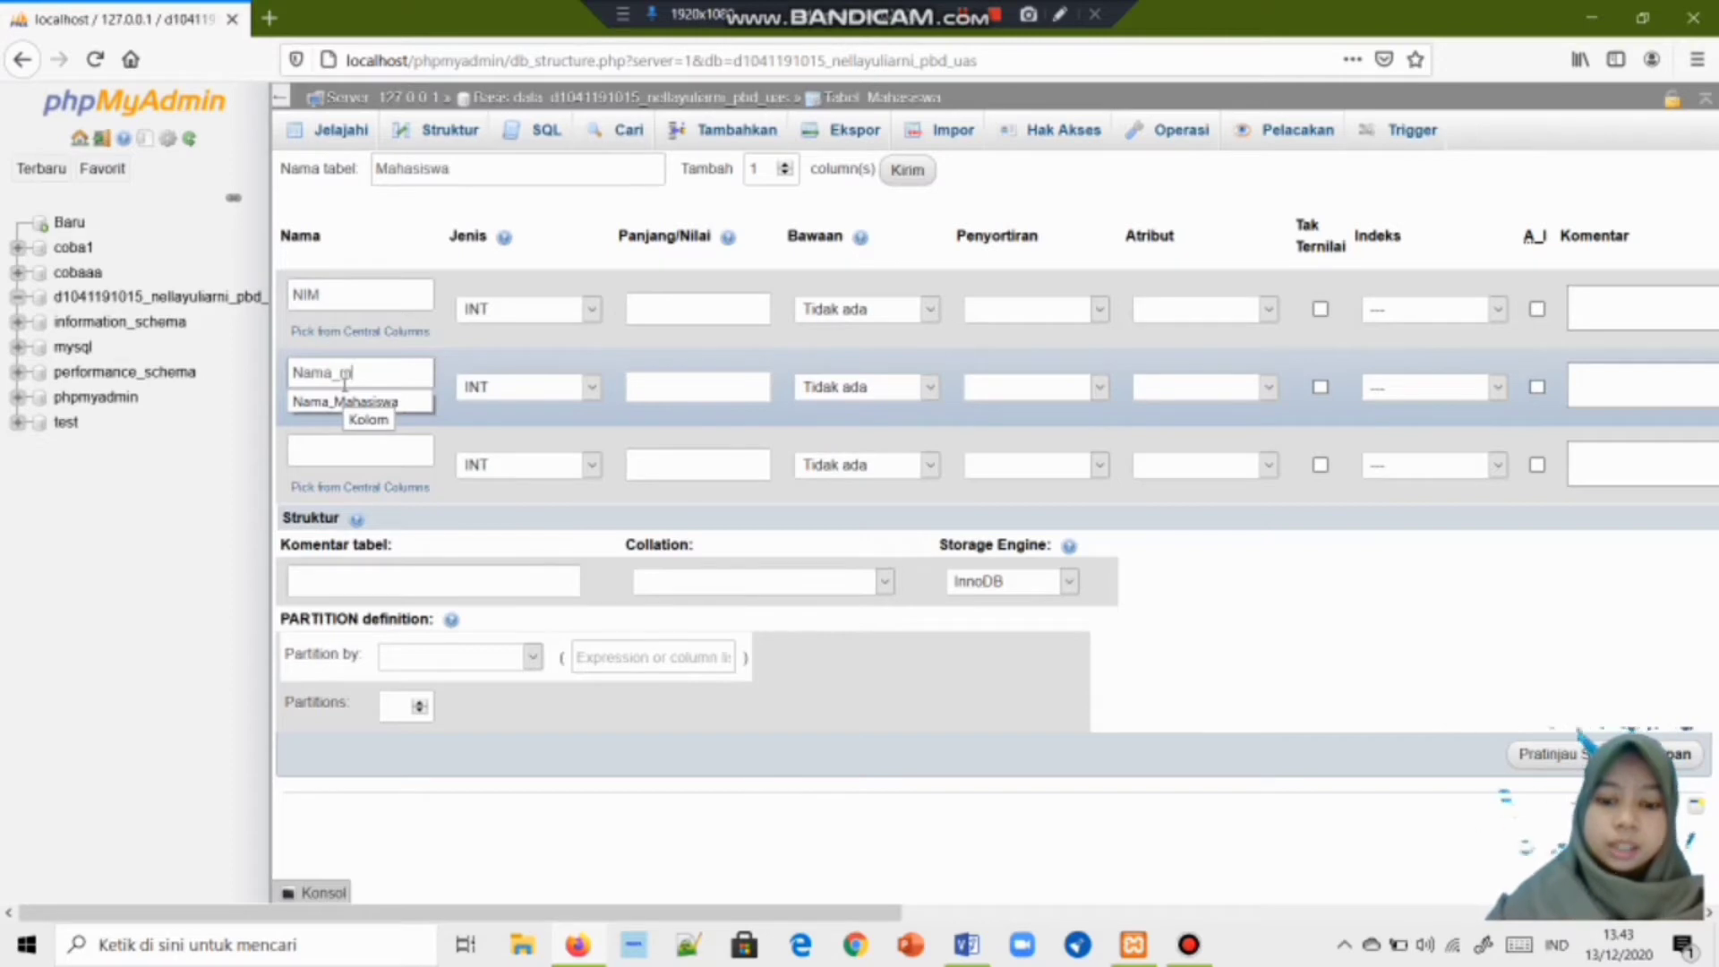
pyautogui.press('BackSpace')
pyautogui.press('BackSpace')
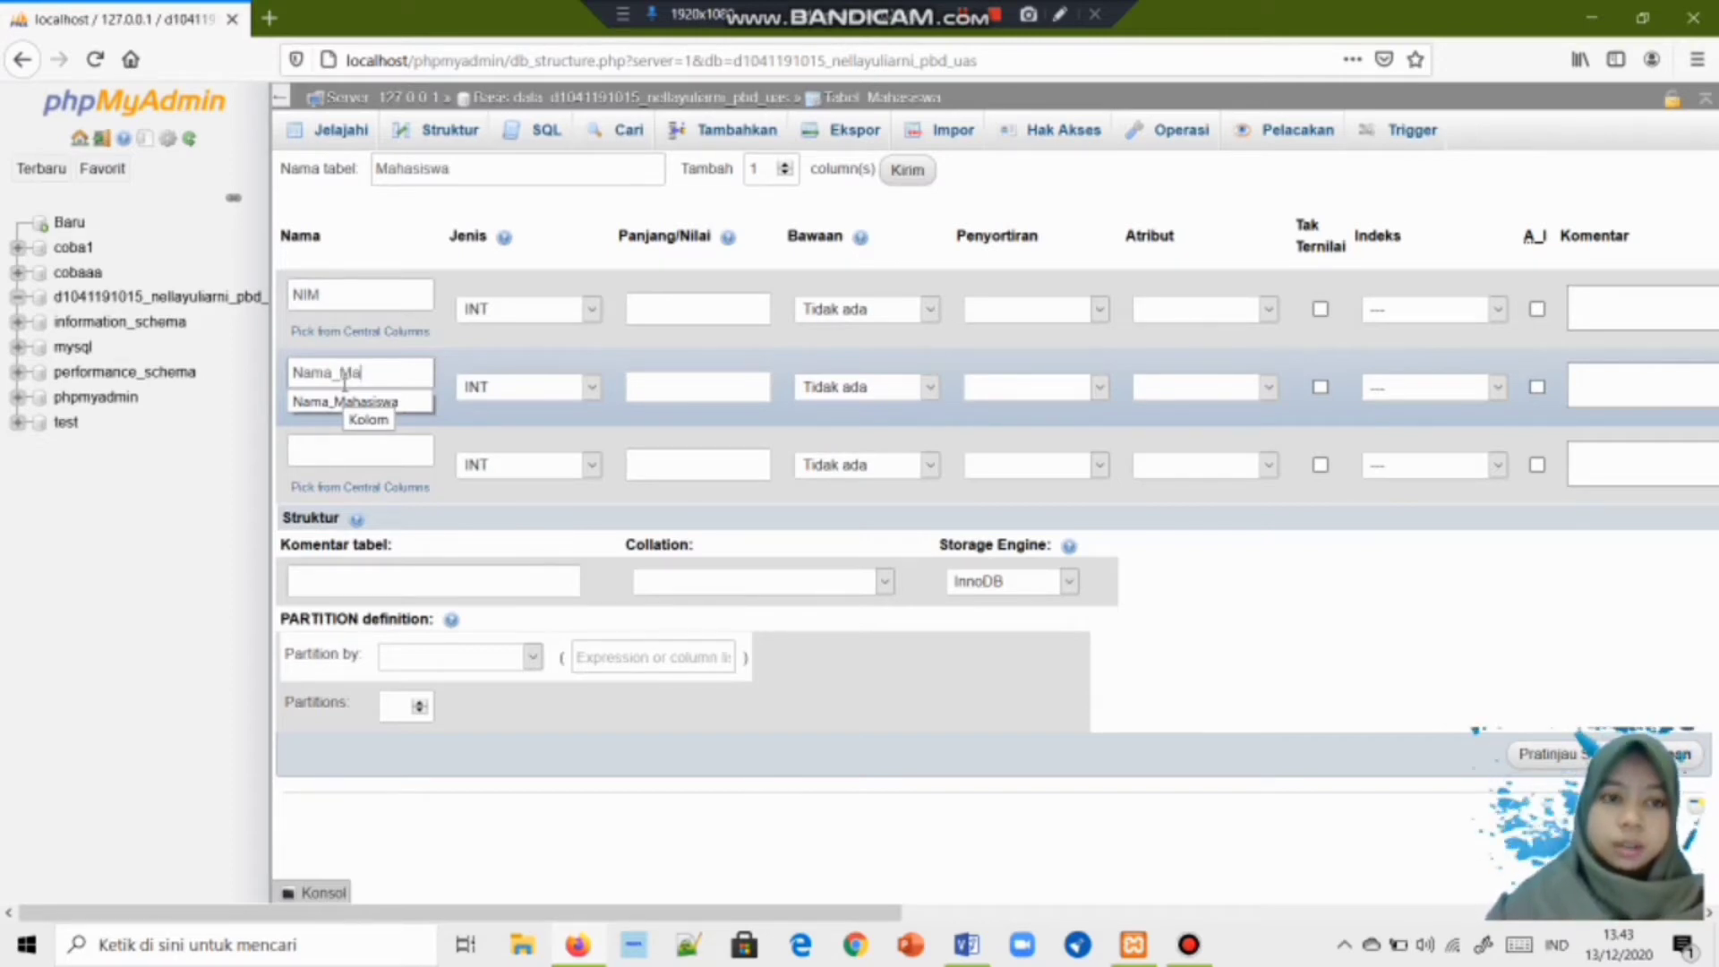
pyautogui.write('Mahasiswa')
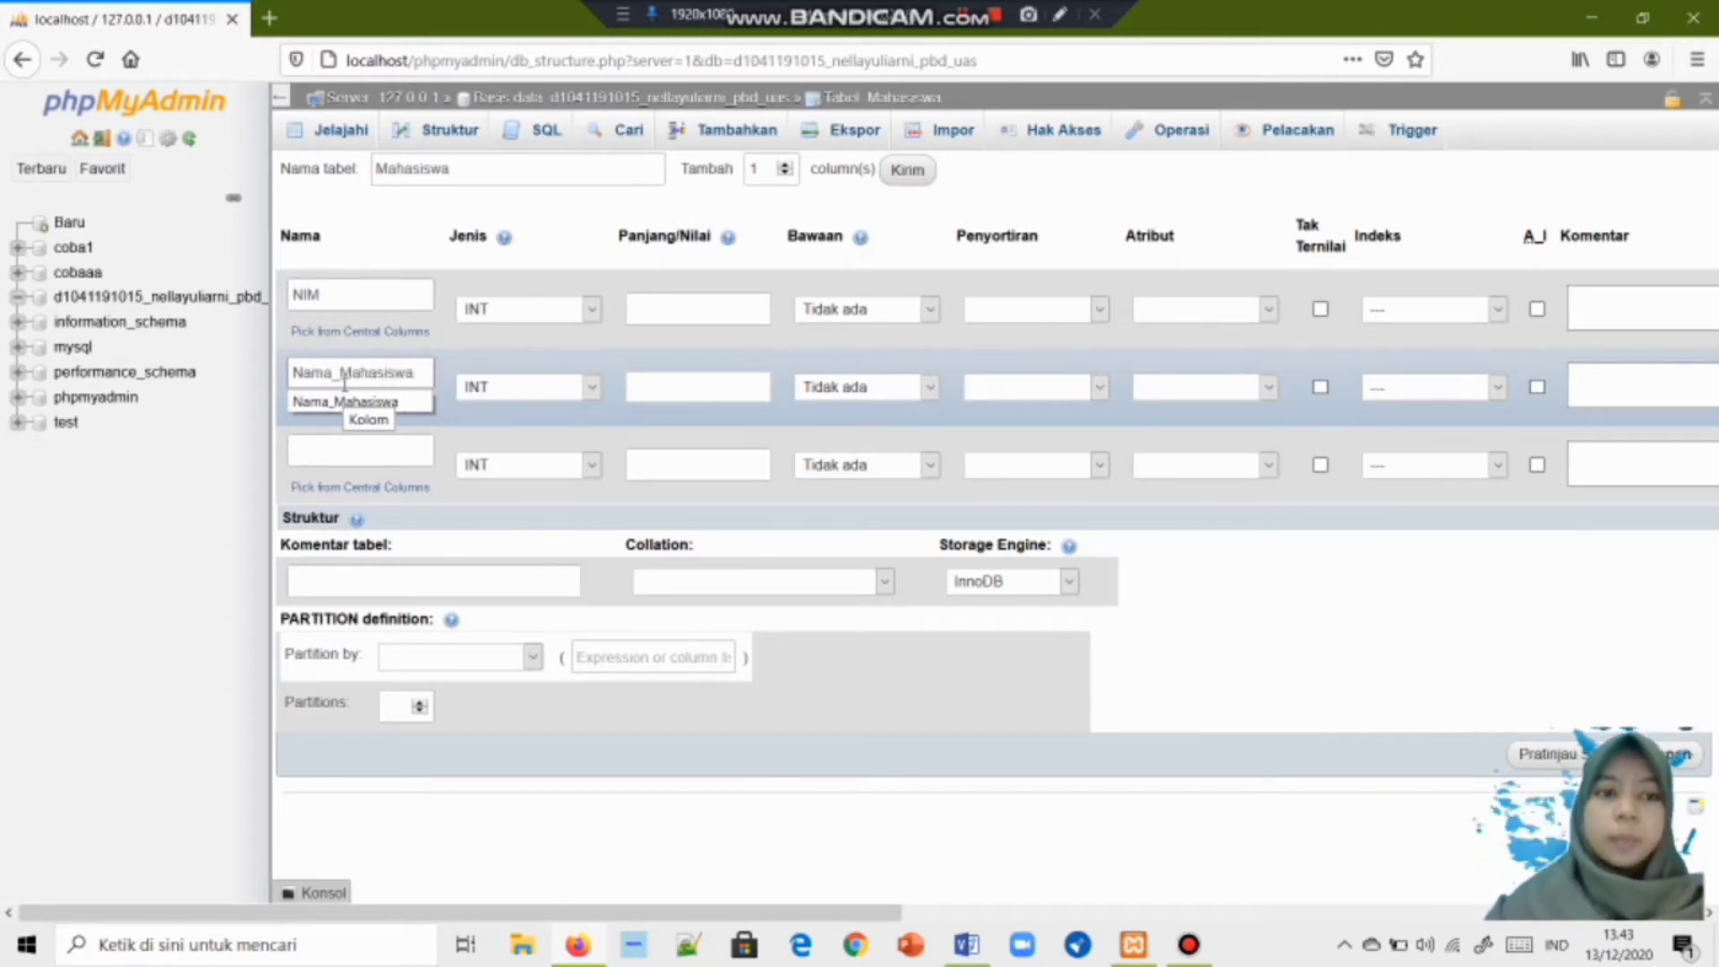
pyautogui.click(363, 450)
pyautogui.write('Alama')
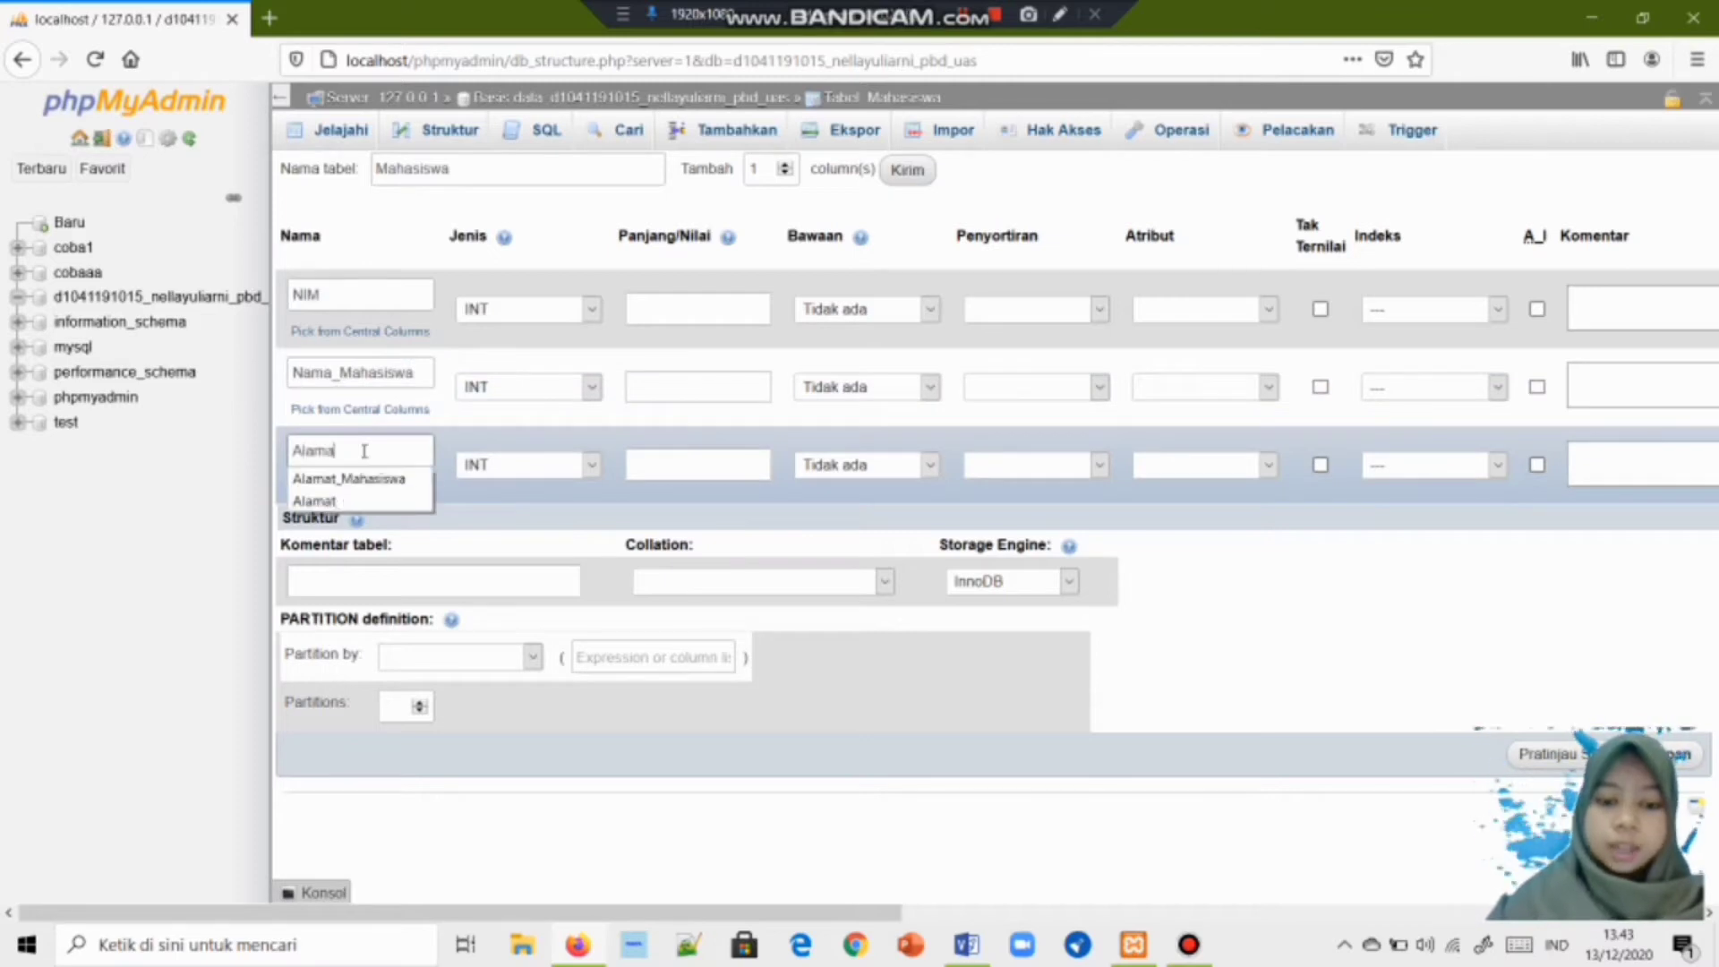
pyautogui.write('t_mahasis')
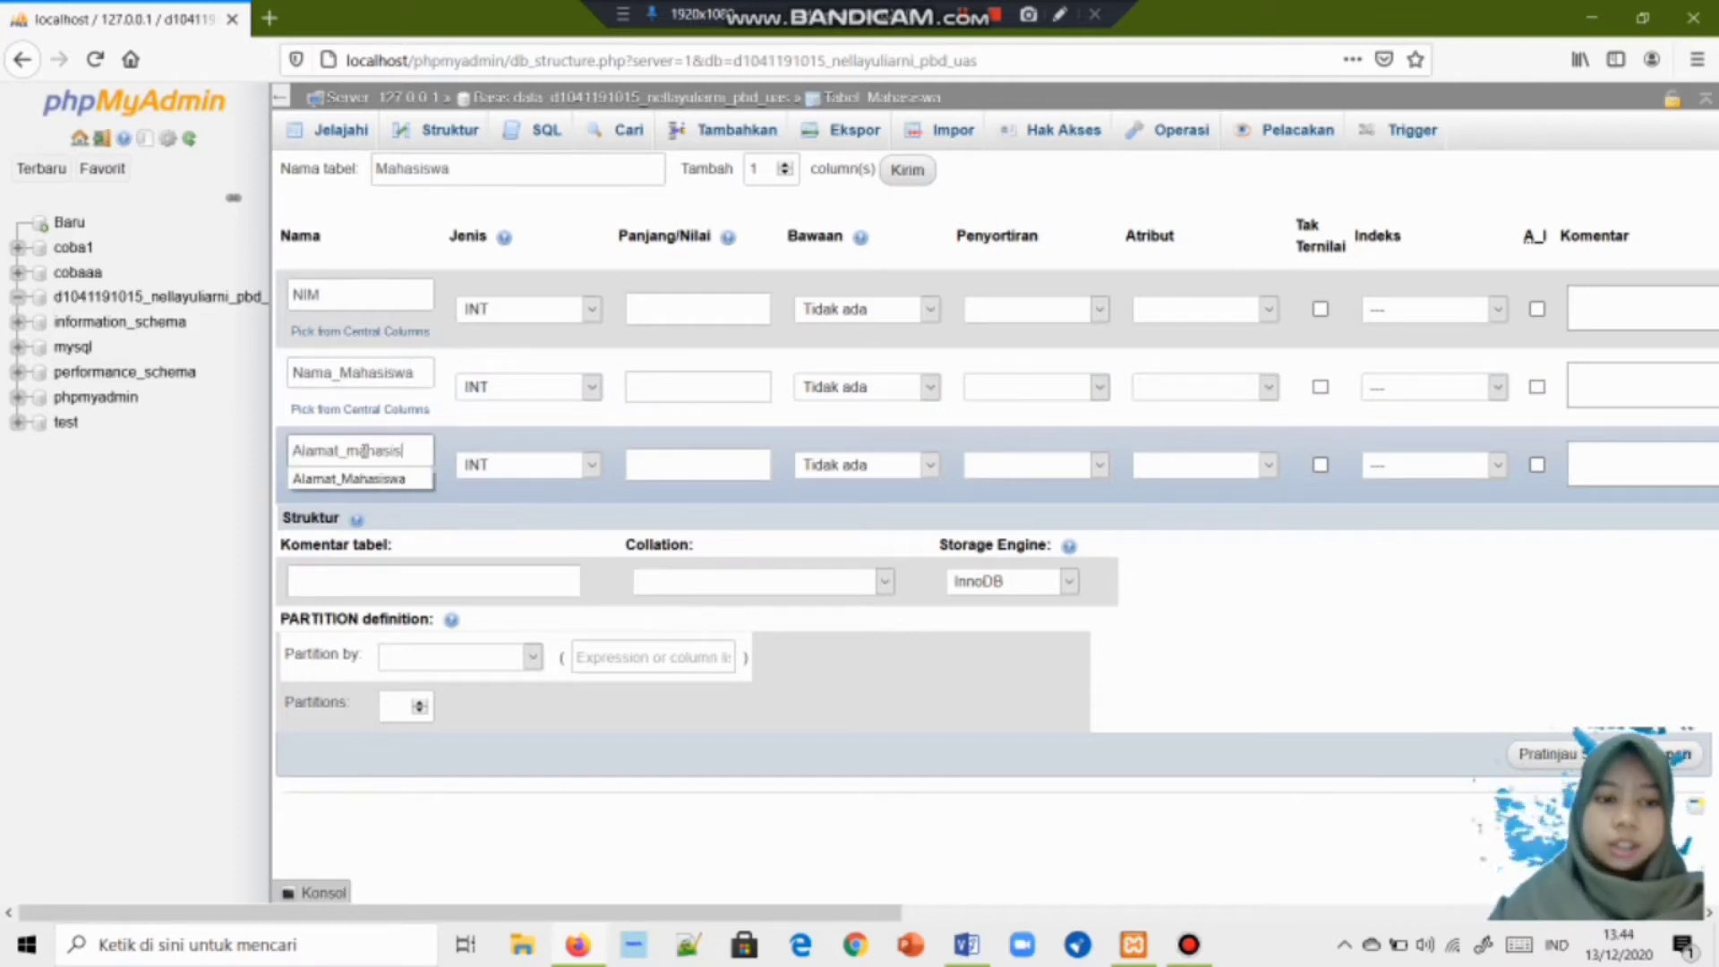
pyautogui.write('wa')
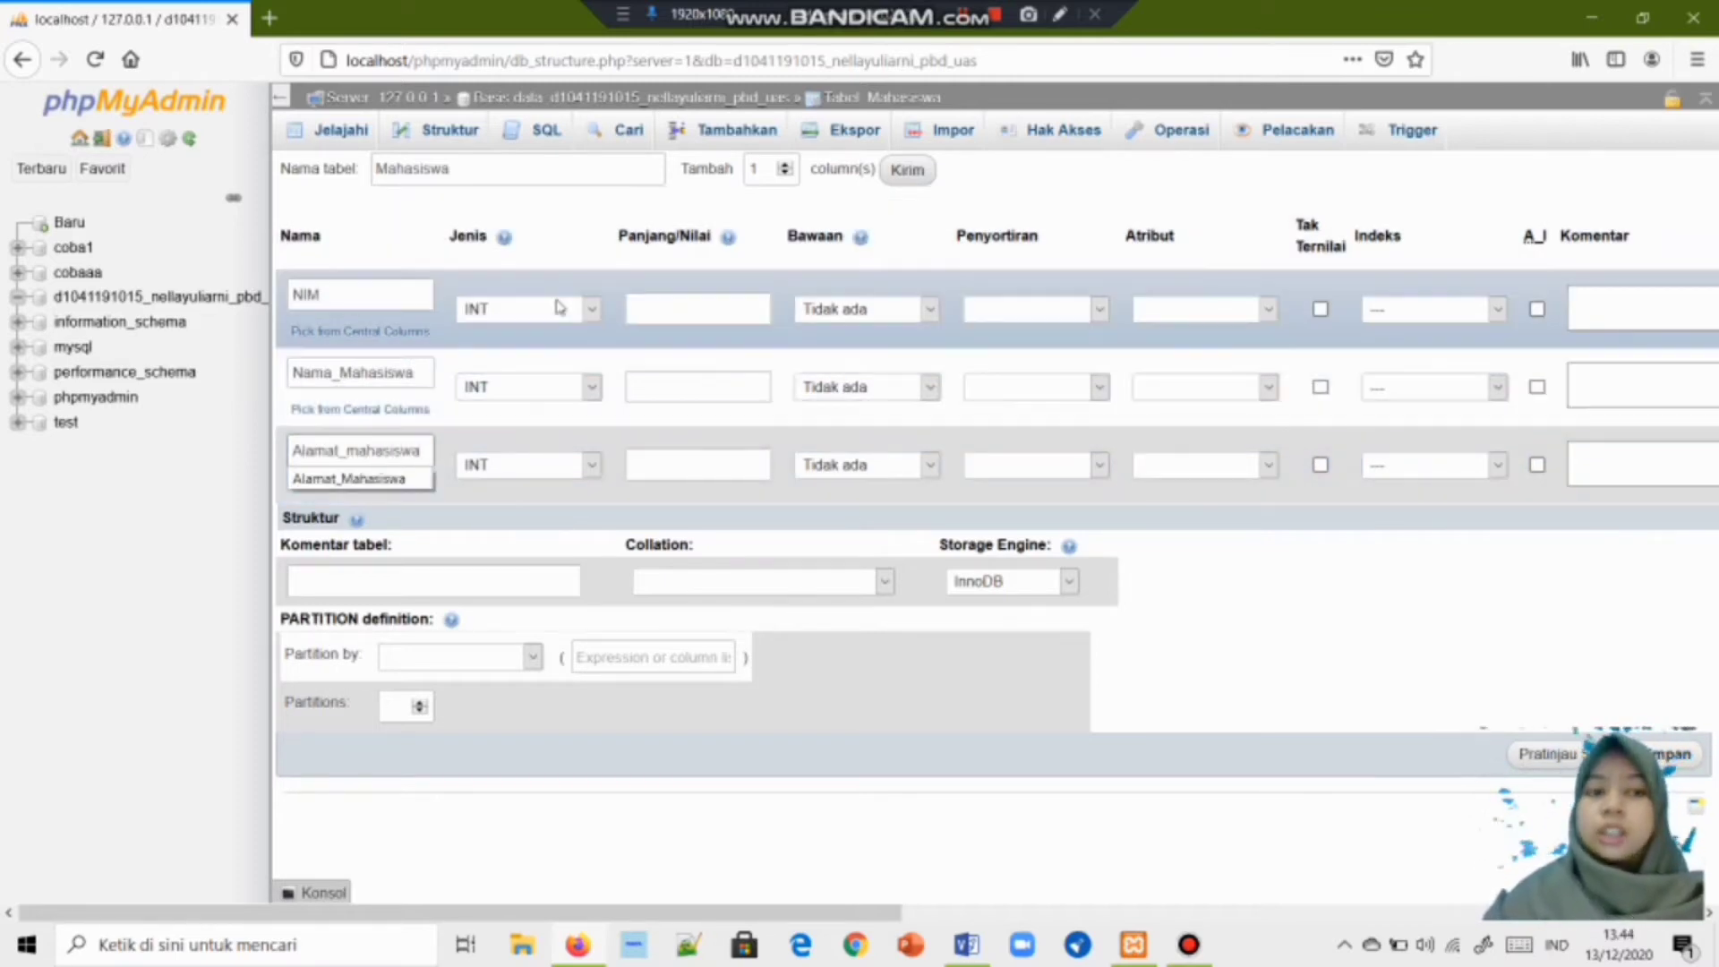
# Set the type of all three columns to VARCHAR.
pyautogui.click(591, 309)
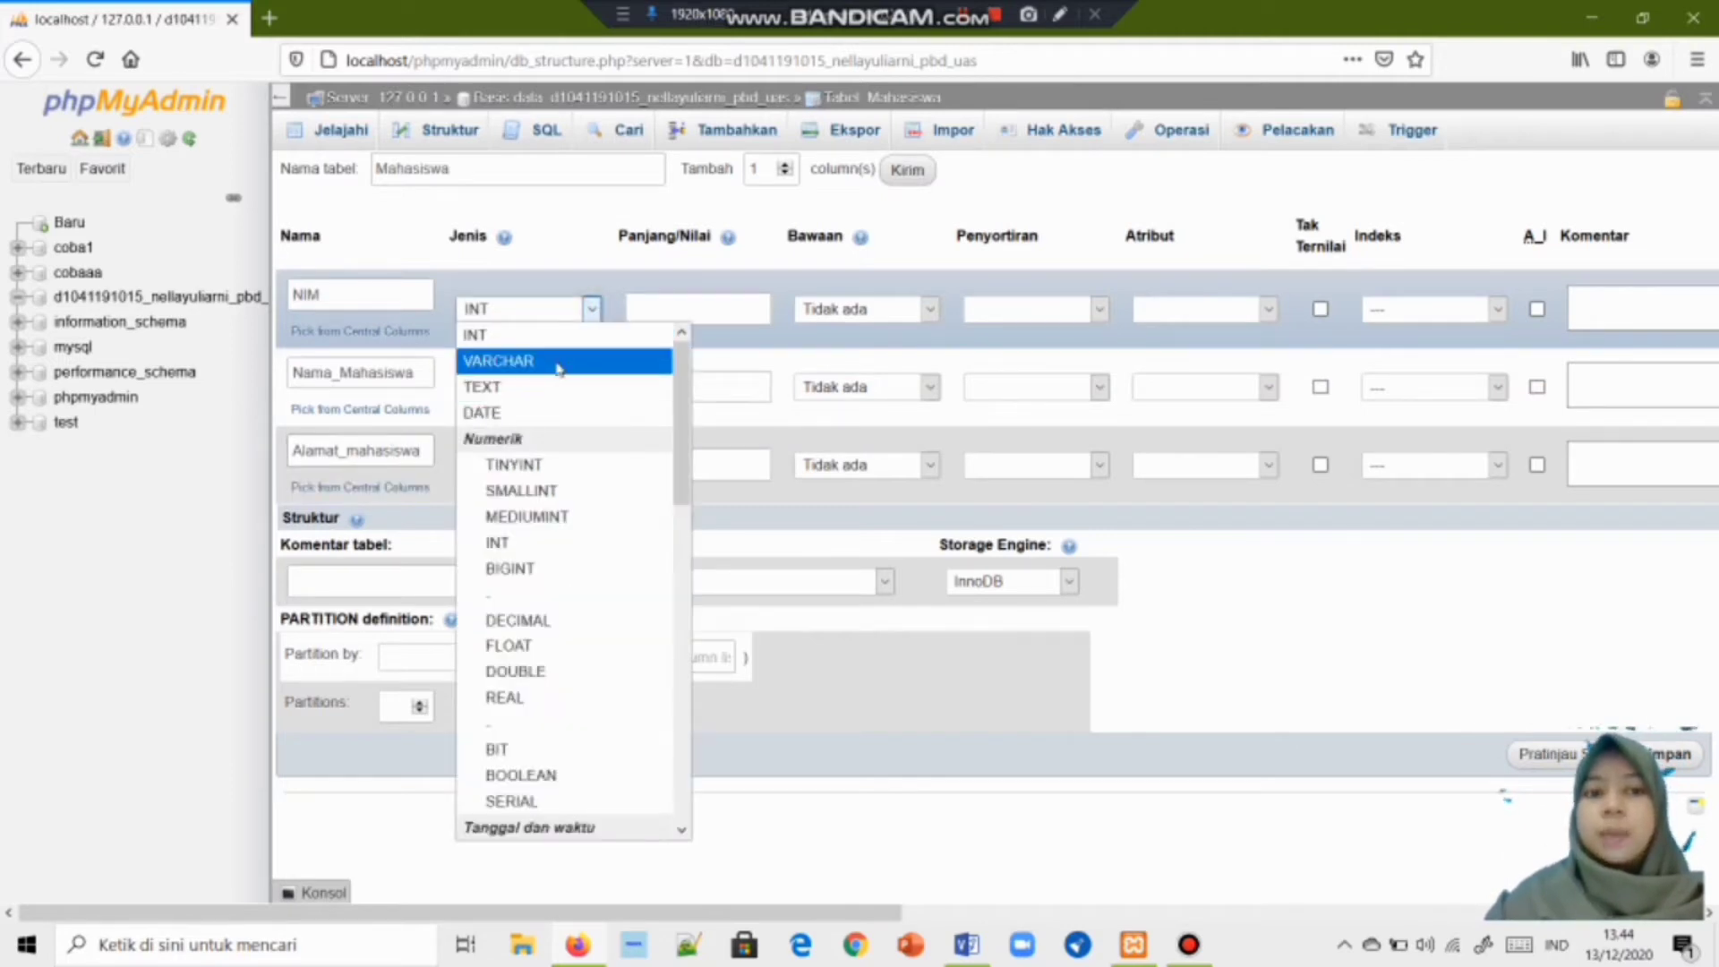
pyautogui.click(557, 362)
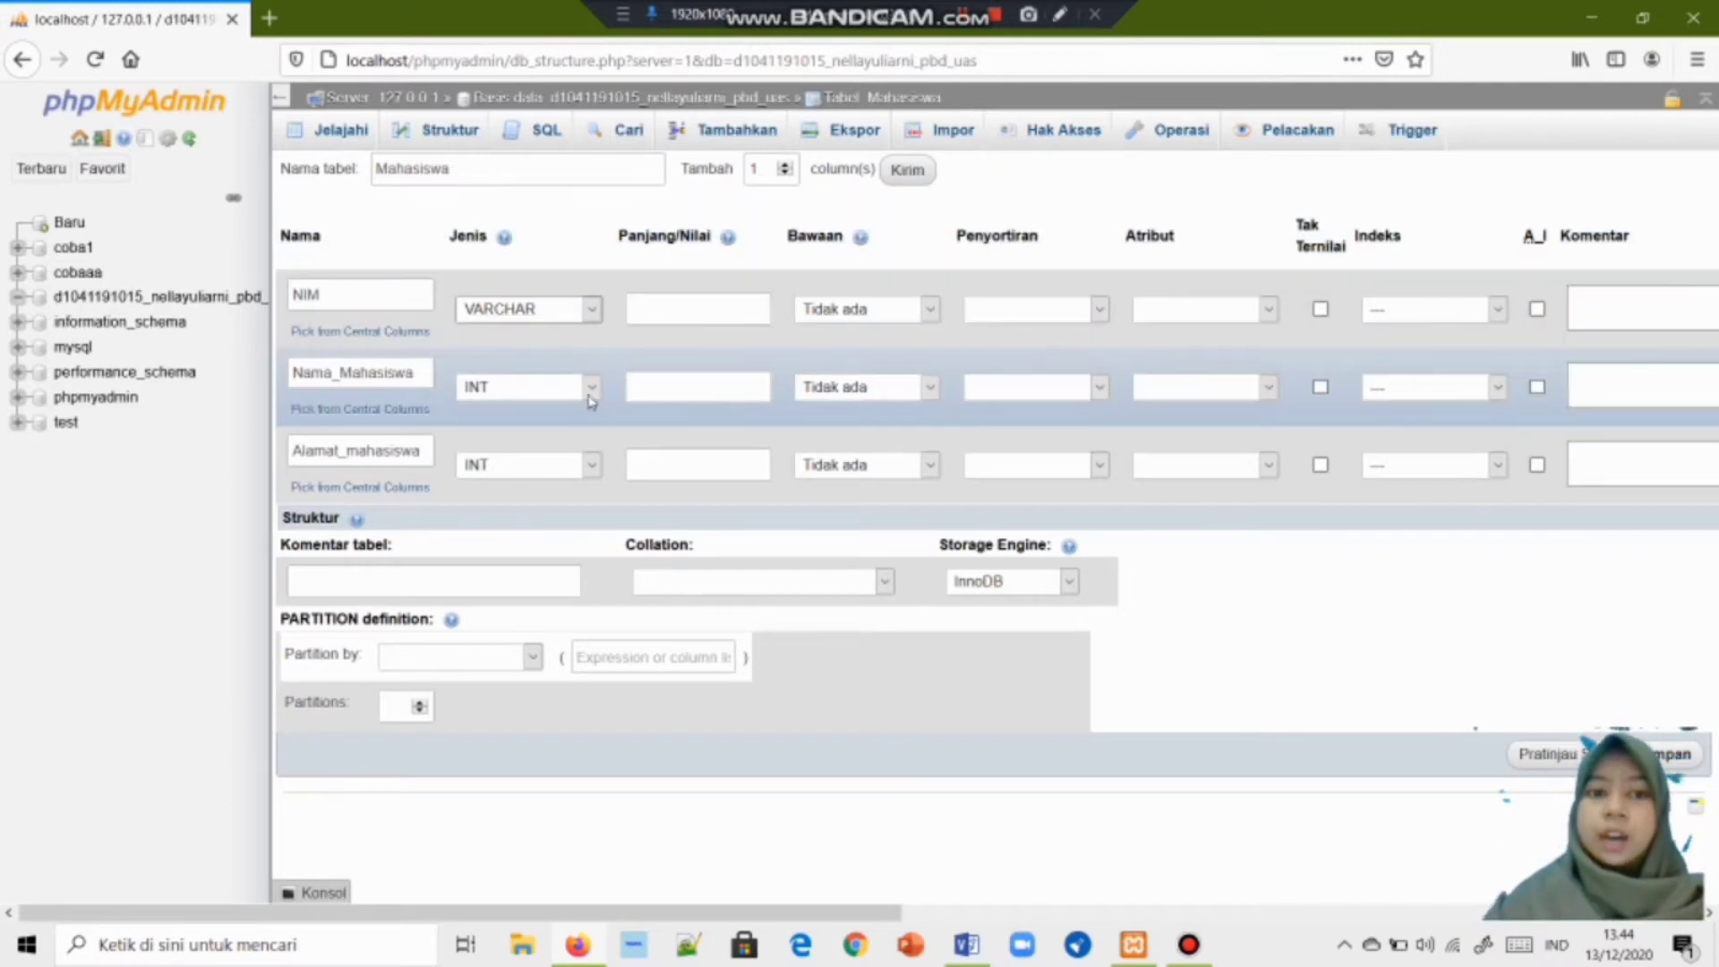
pyautogui.click(593, 391)
pyautogui.click(584, 438)
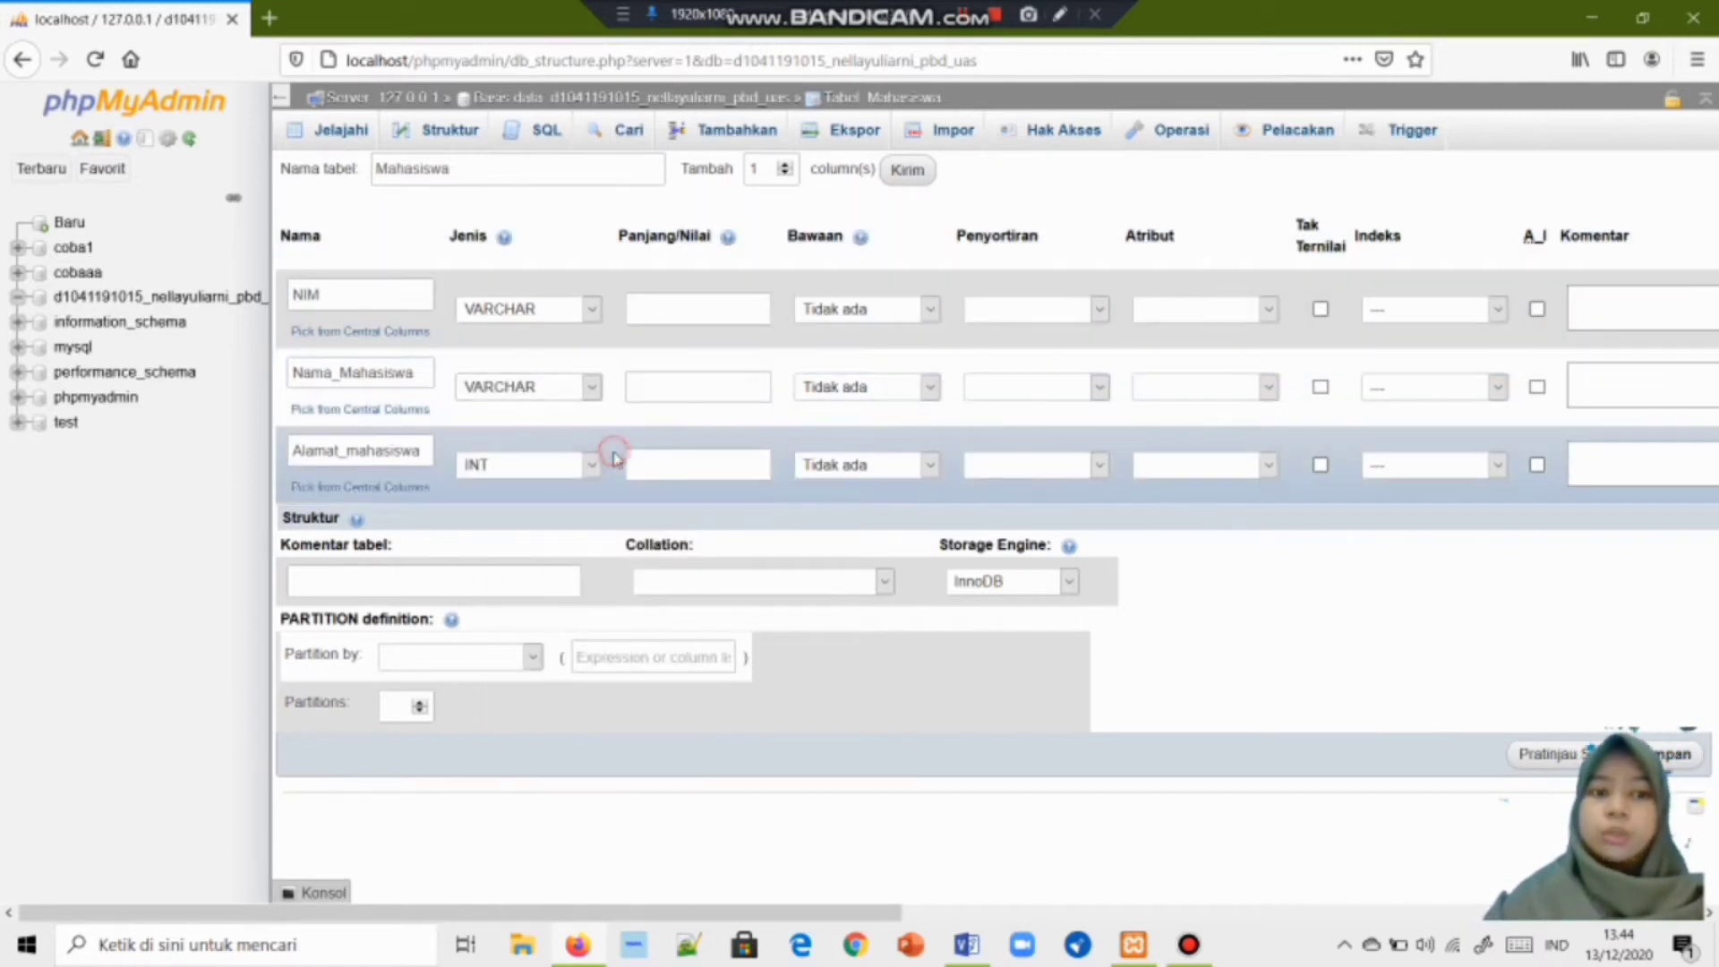
pyautogui.click(594, 465)
pyautogui.click(583, 516)
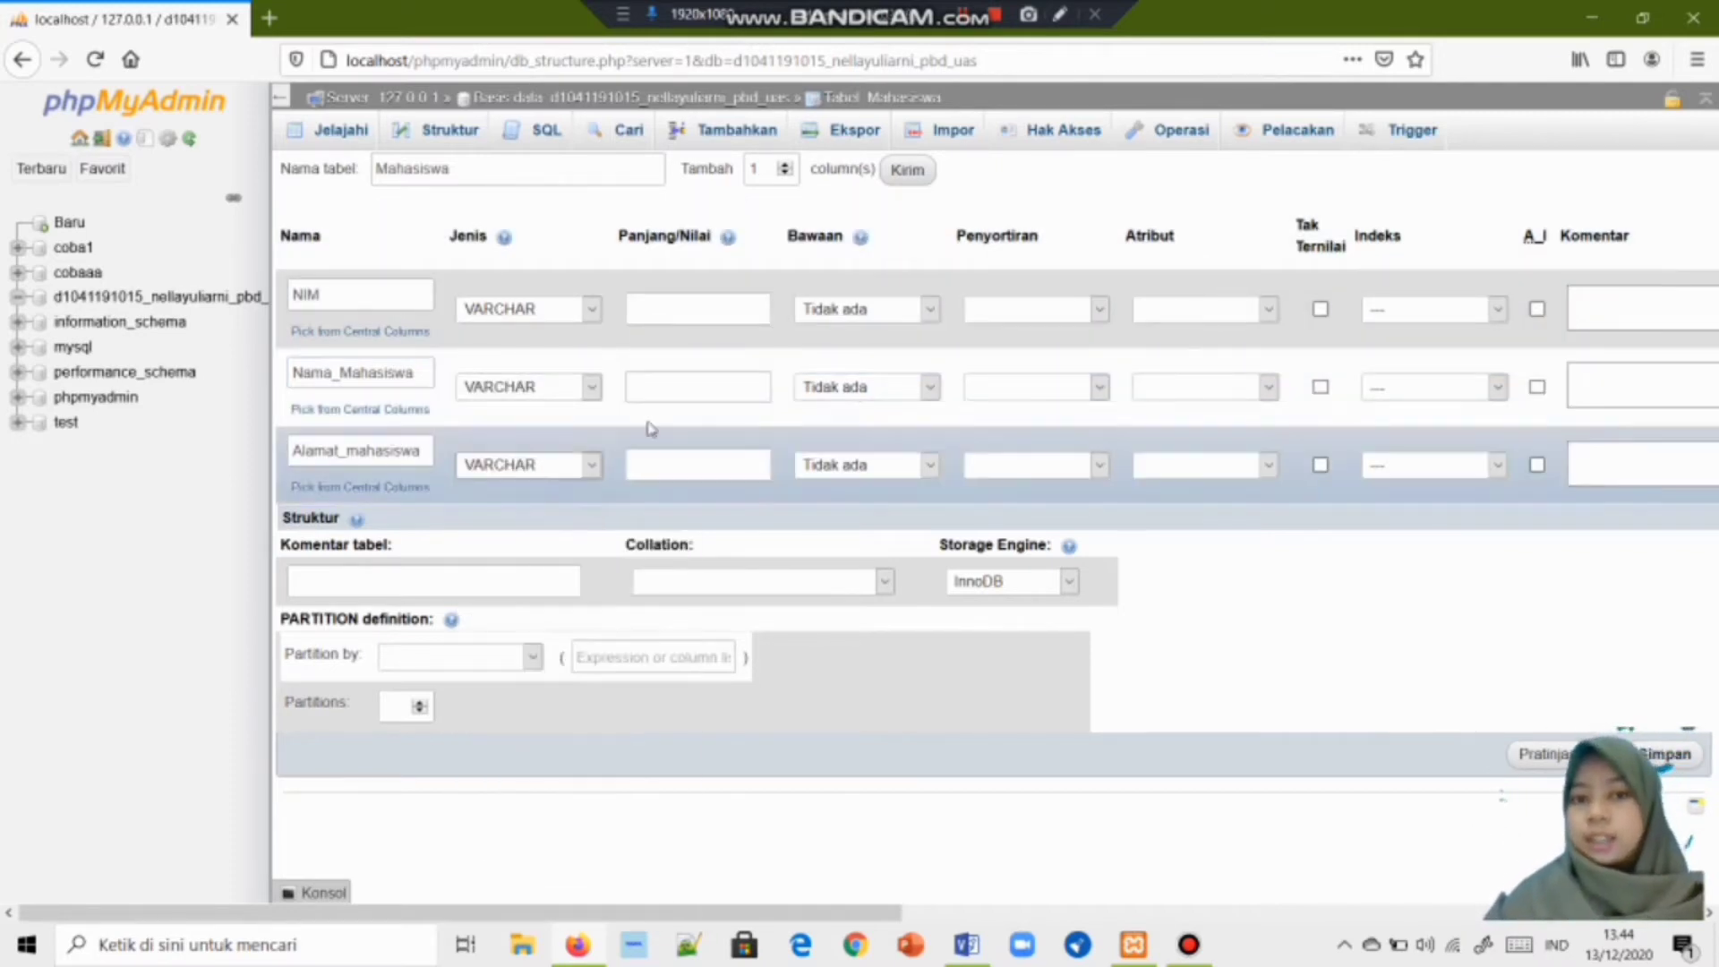
# Enter lengths 25, 25 and 60 for NIM, Nama_Mahasiswa and Alamat_mahasiswa.
pyautogui.click(686, 307)
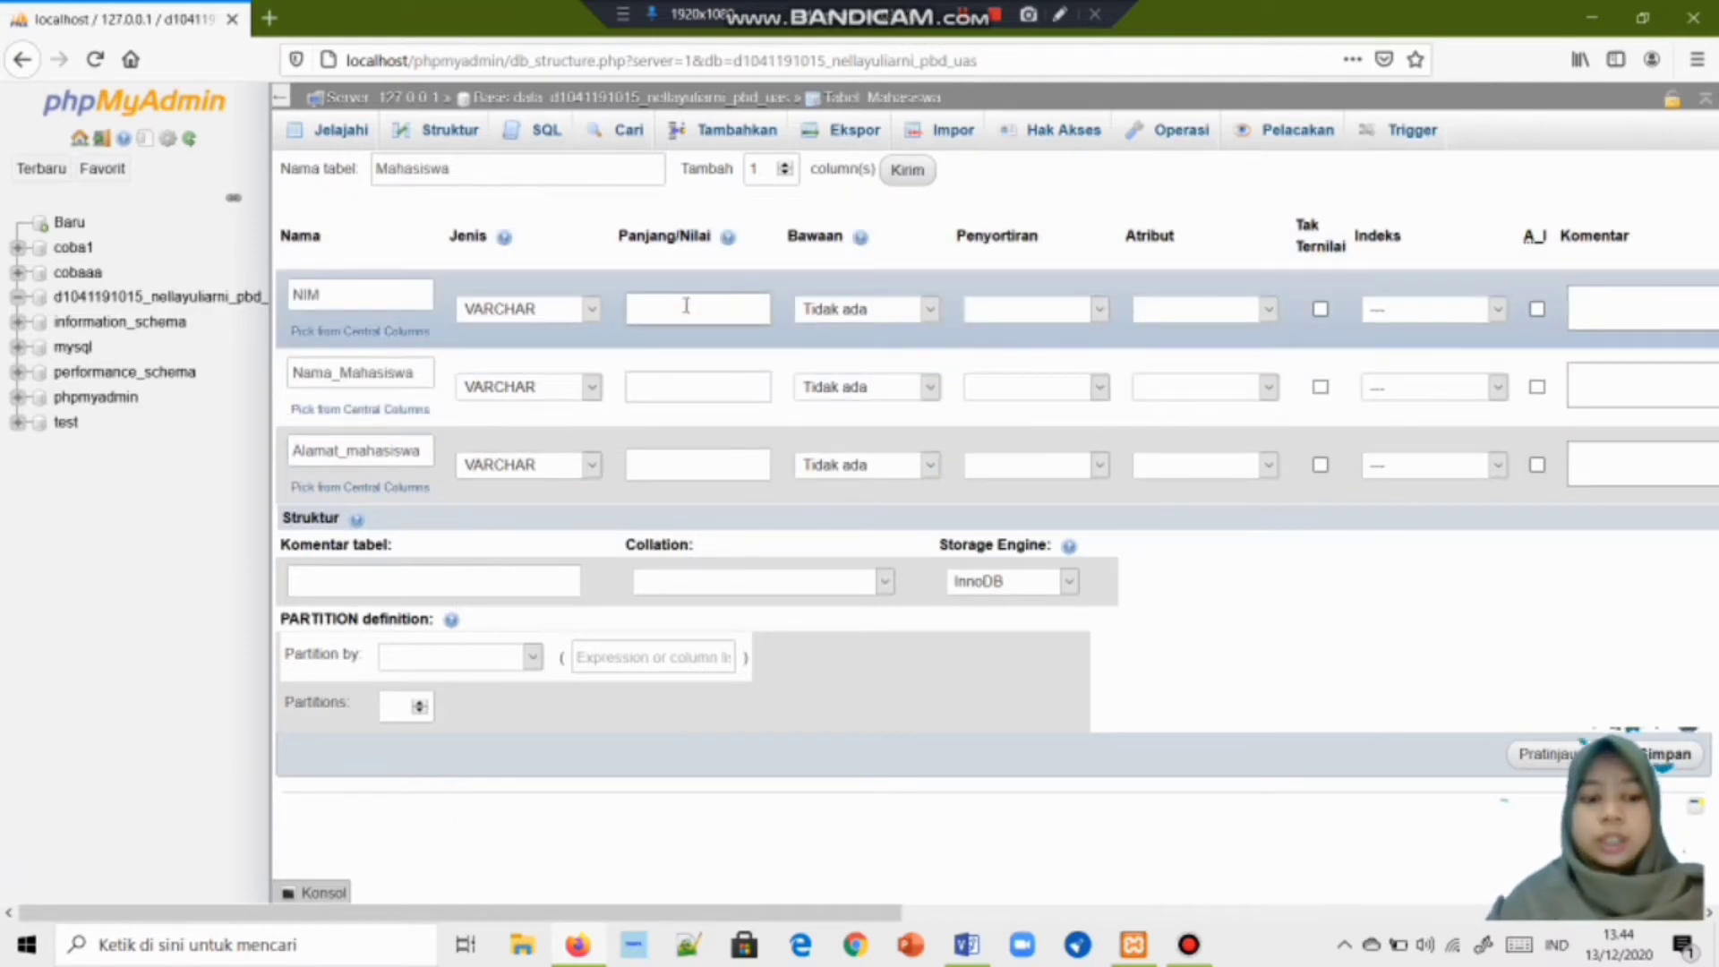
pyautogui.write('25')
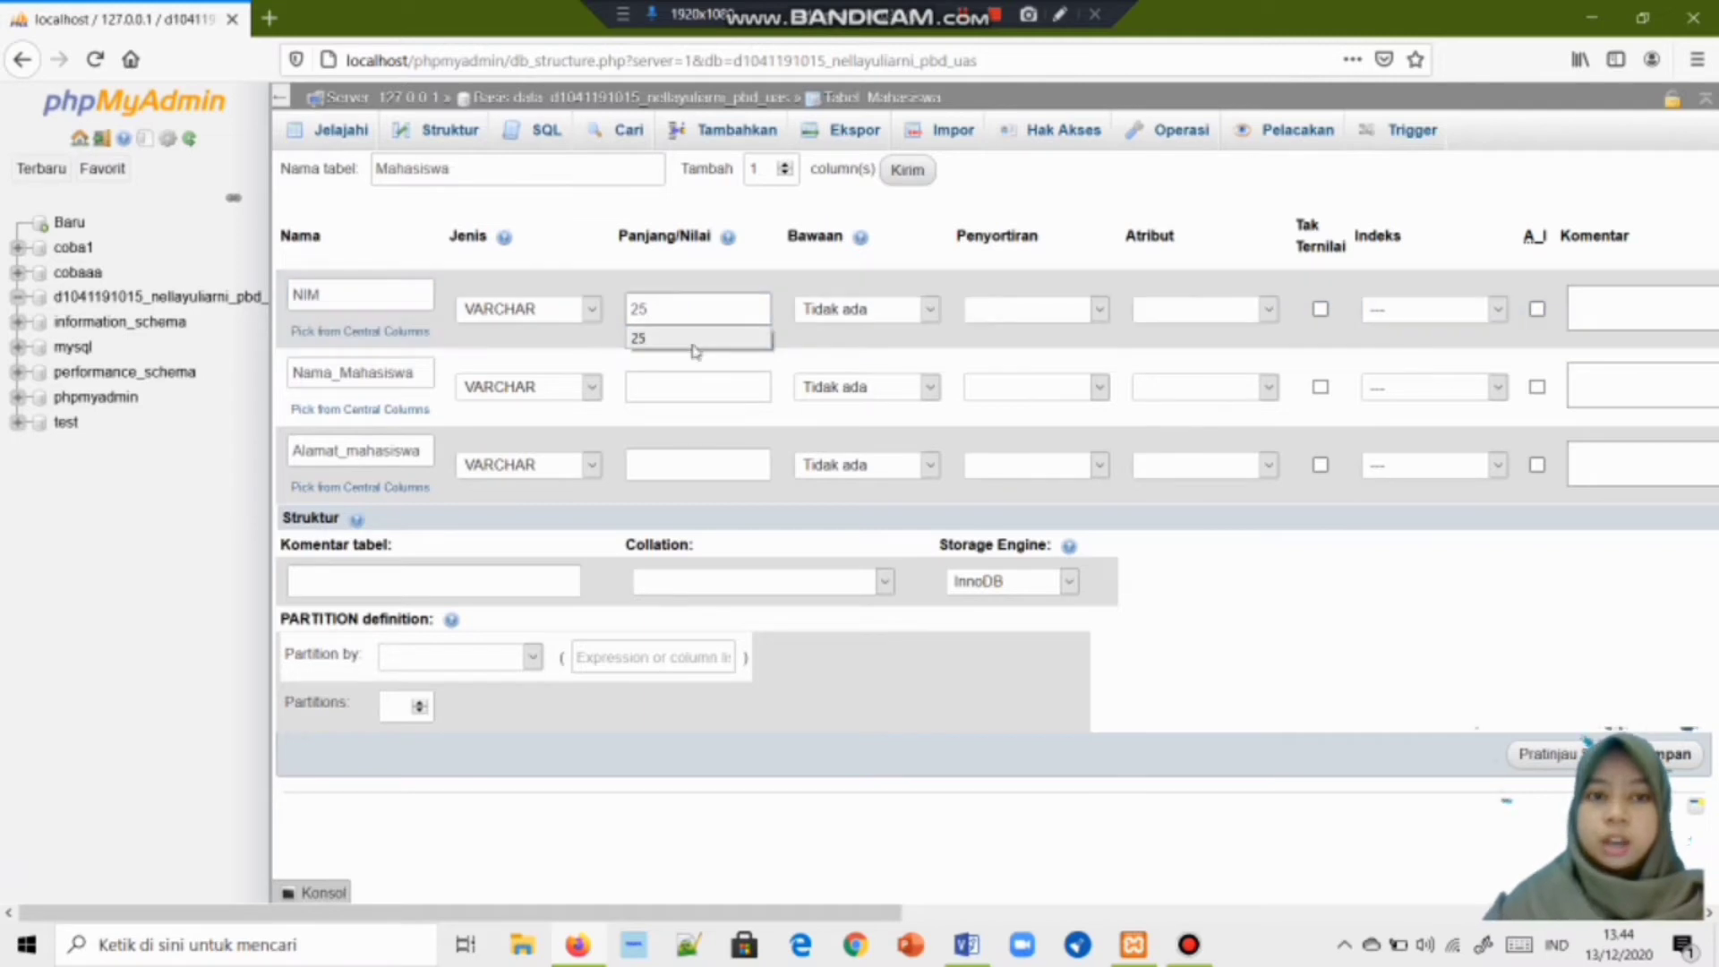
pyautogui.click(696, 385)
pyautogui.write('25')
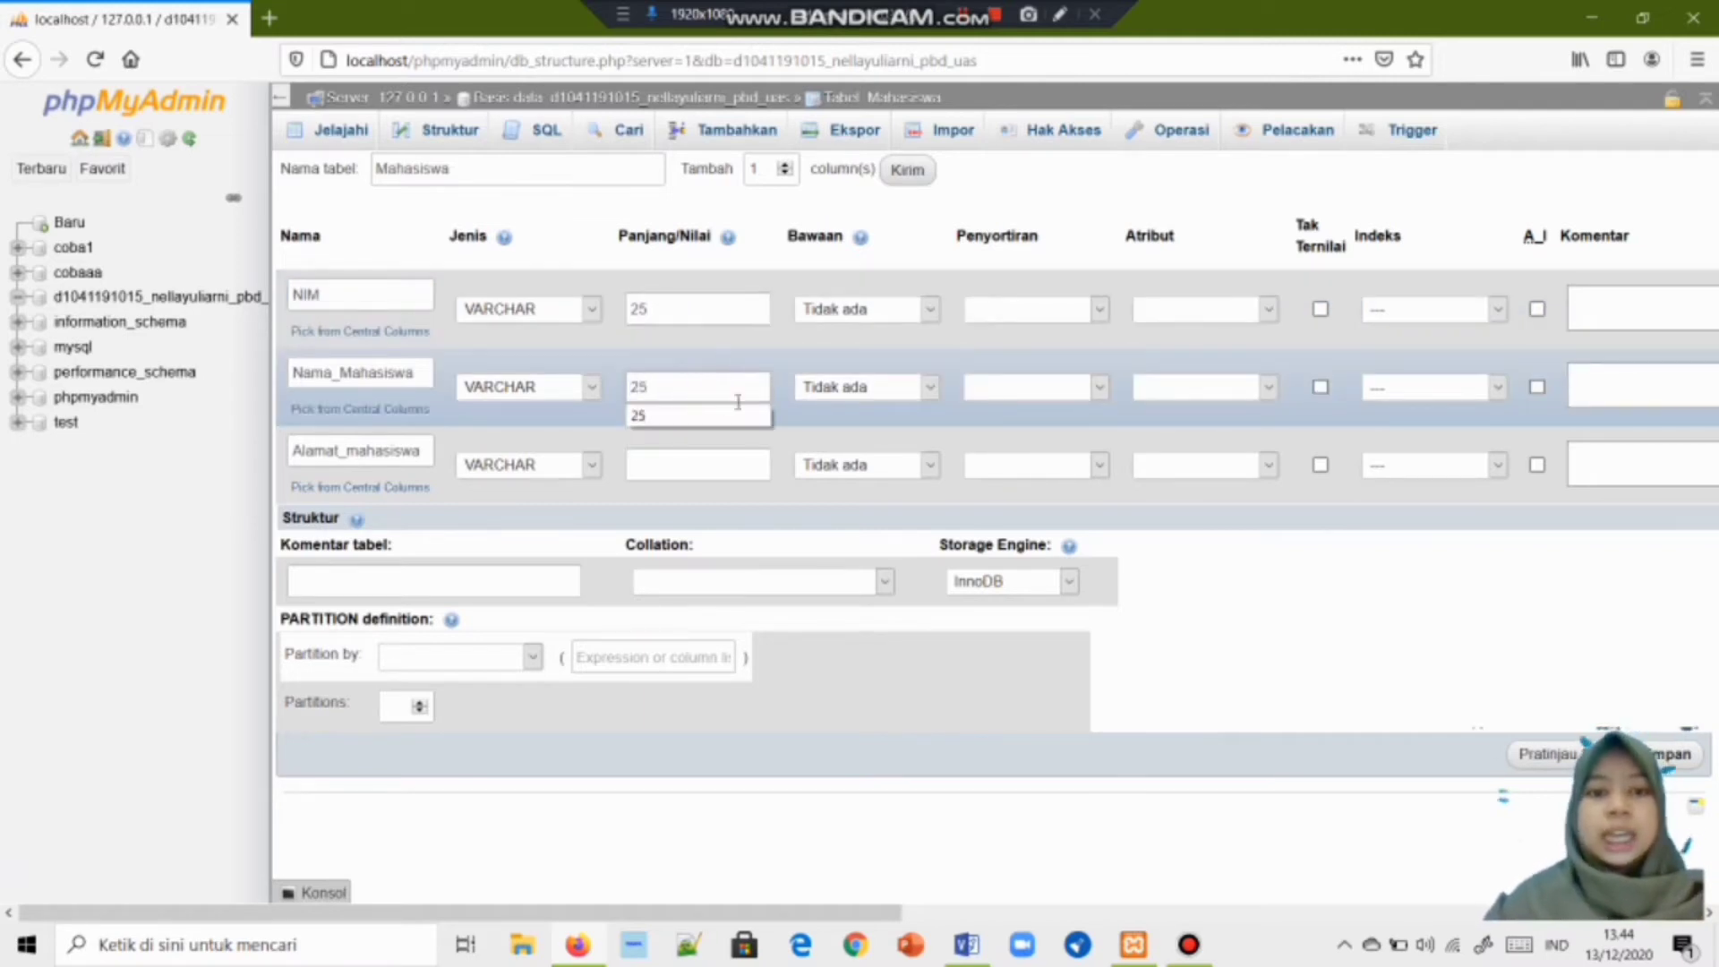
pyautogui.click(713, 462)
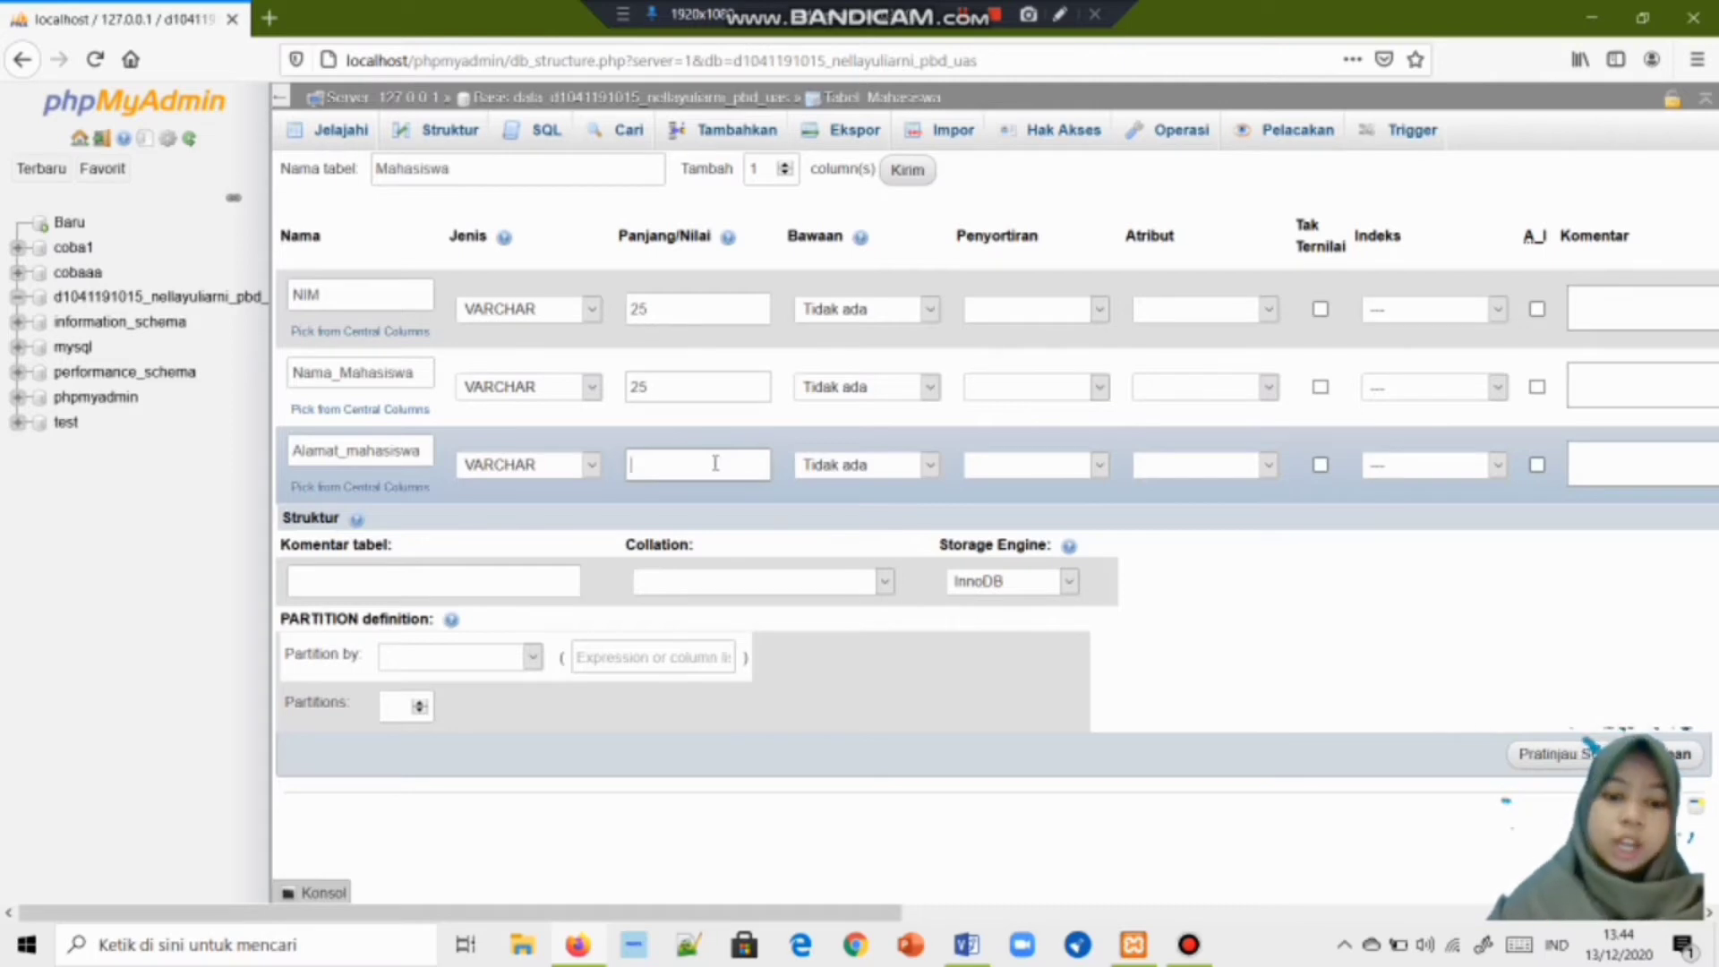
pyautogui.click(716, 463)
pyautogui.write('0')
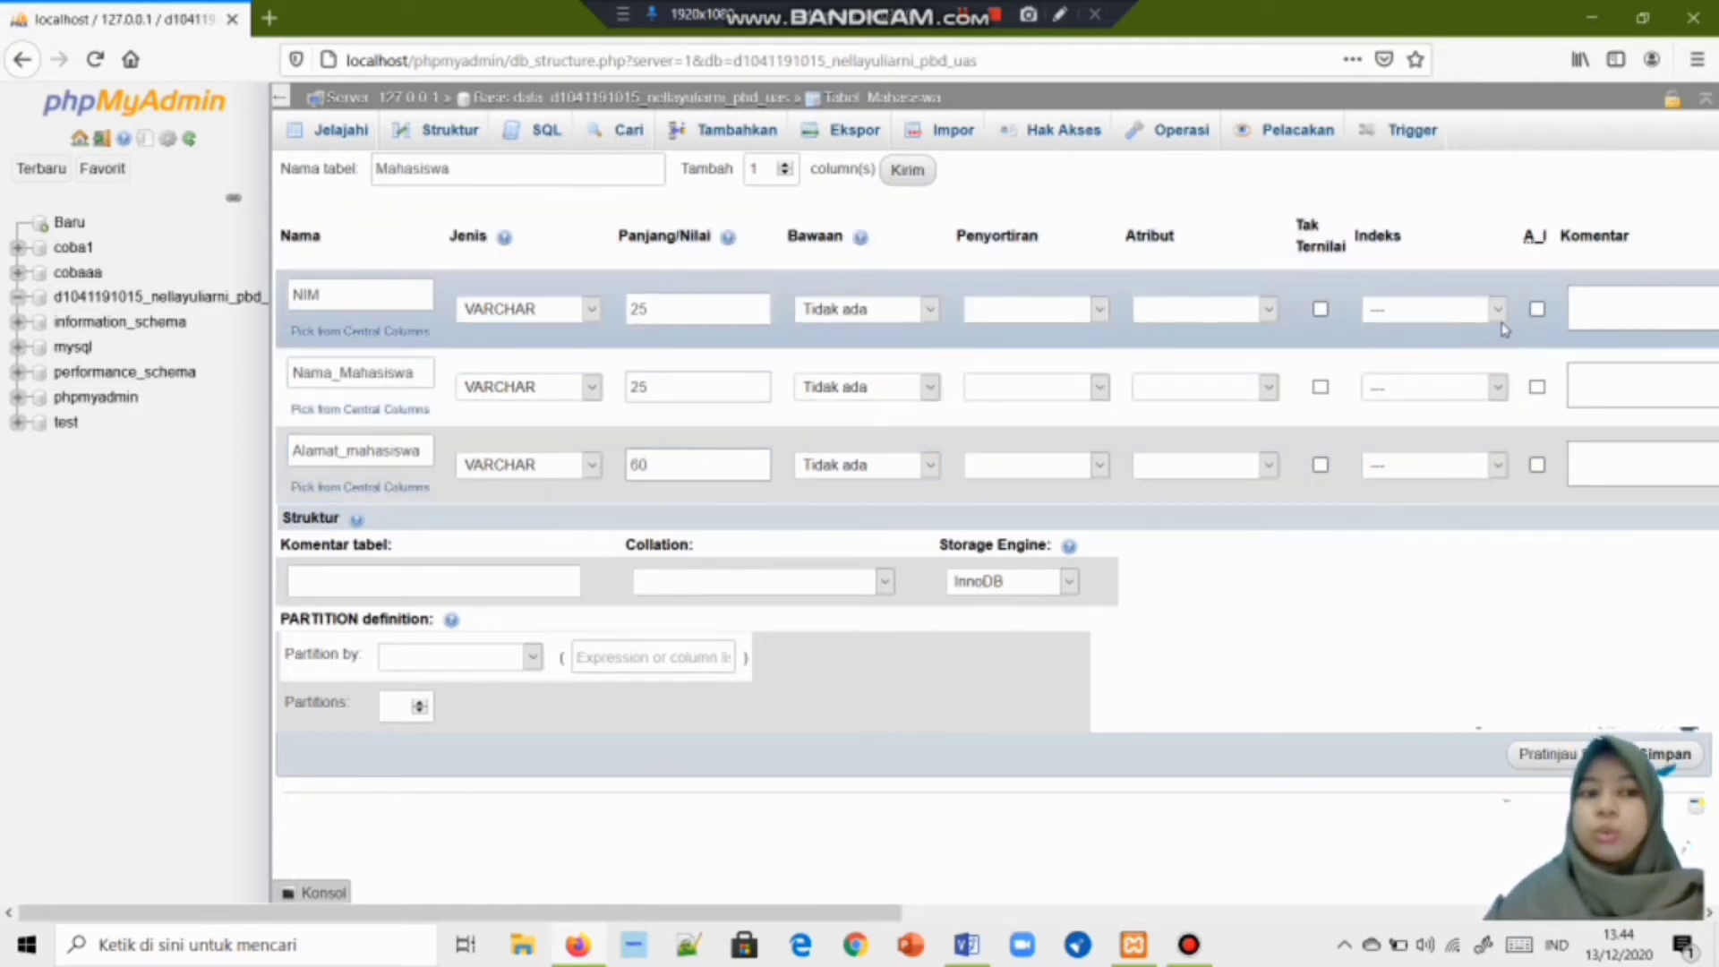
# Make NIM the PRIMARY key, save the Mahasiswa table, and open its insert-row form.
pyautogui.click(1499, 313)
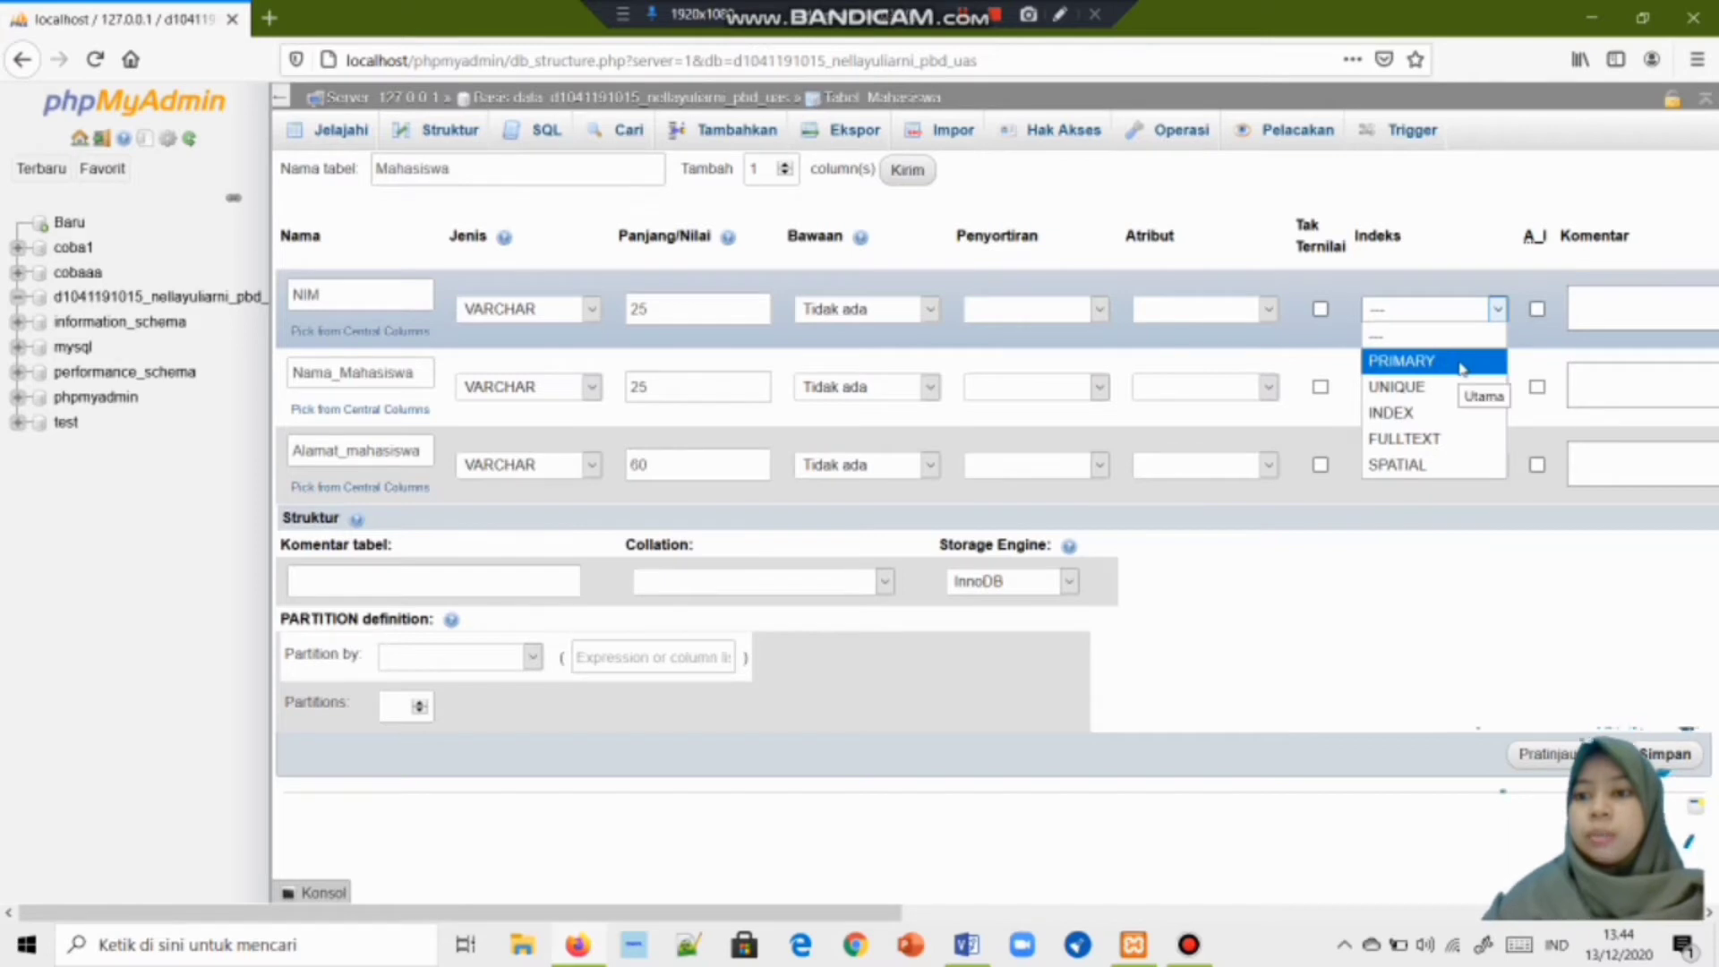
pyautogui.click(1460, 364)
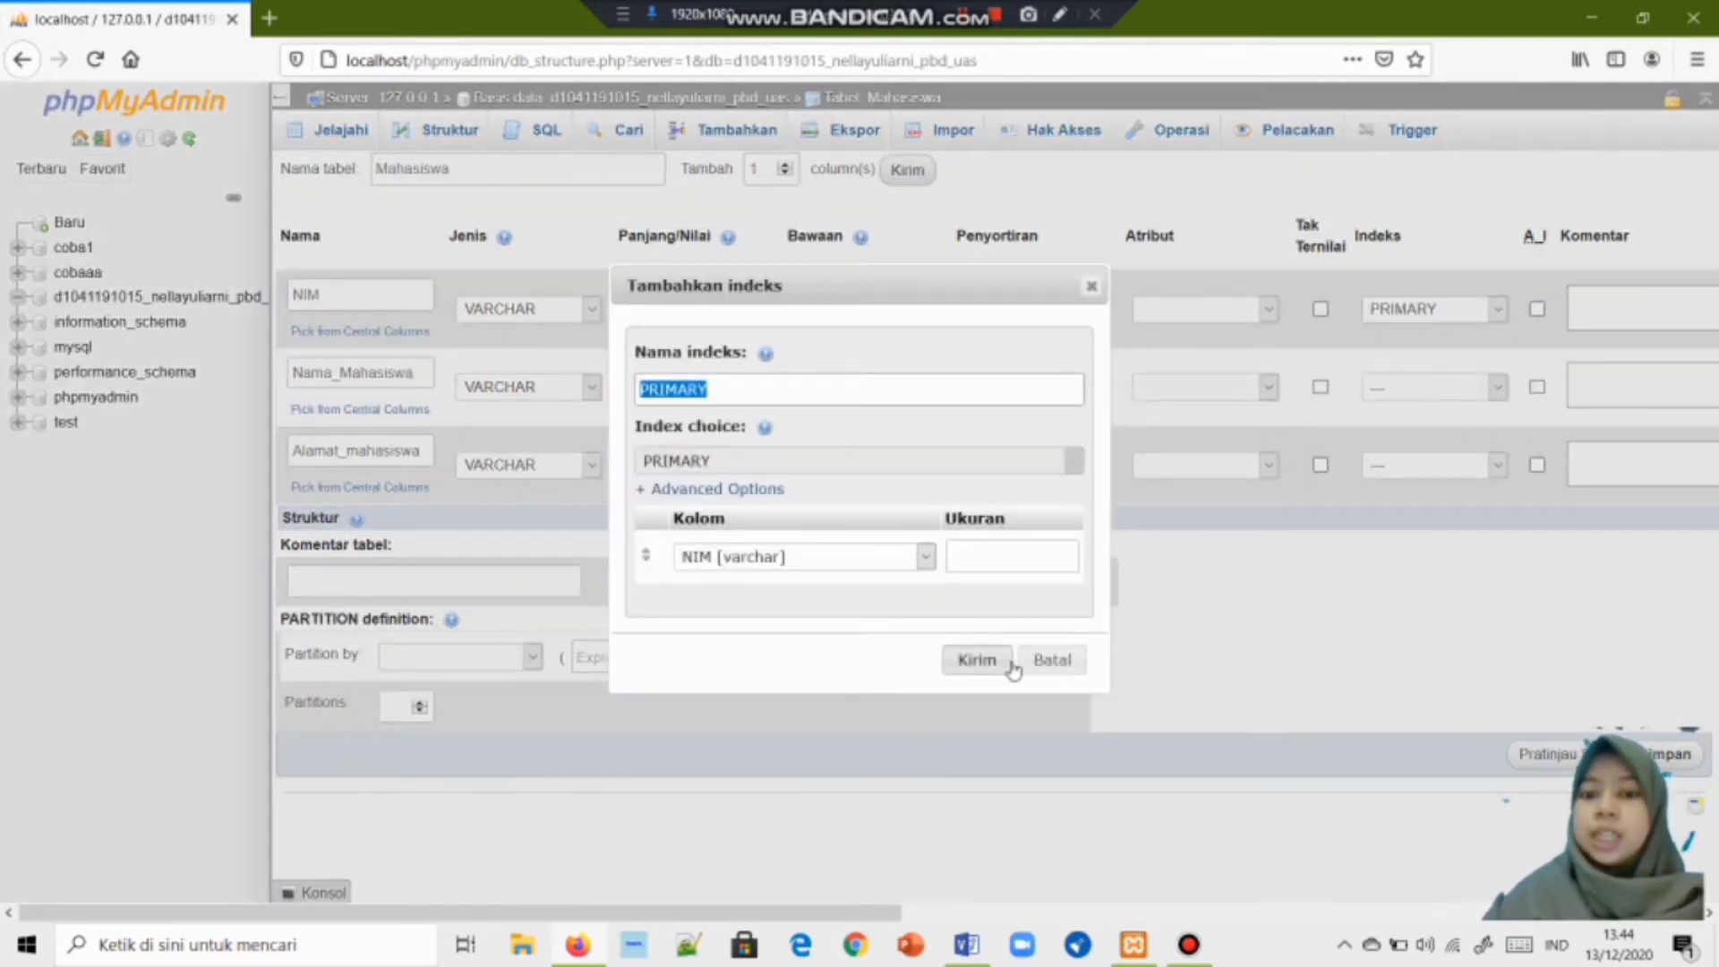
pyautogui.click(988, 660)
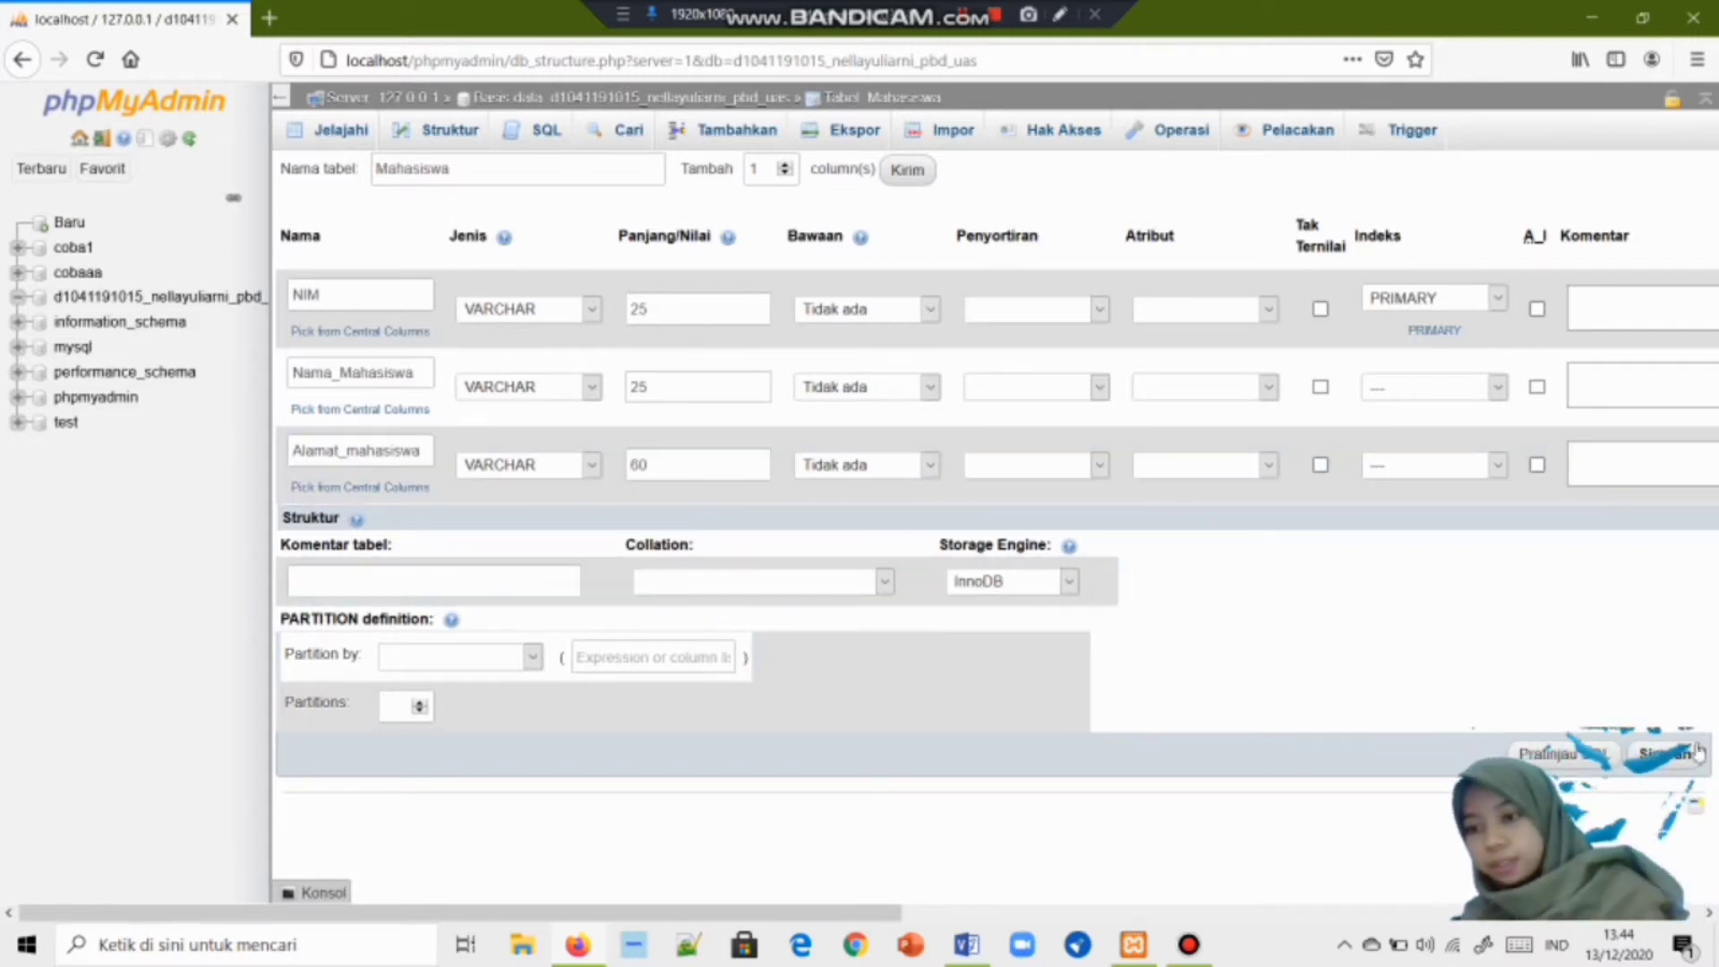
pyautogui.click(1661, 761)
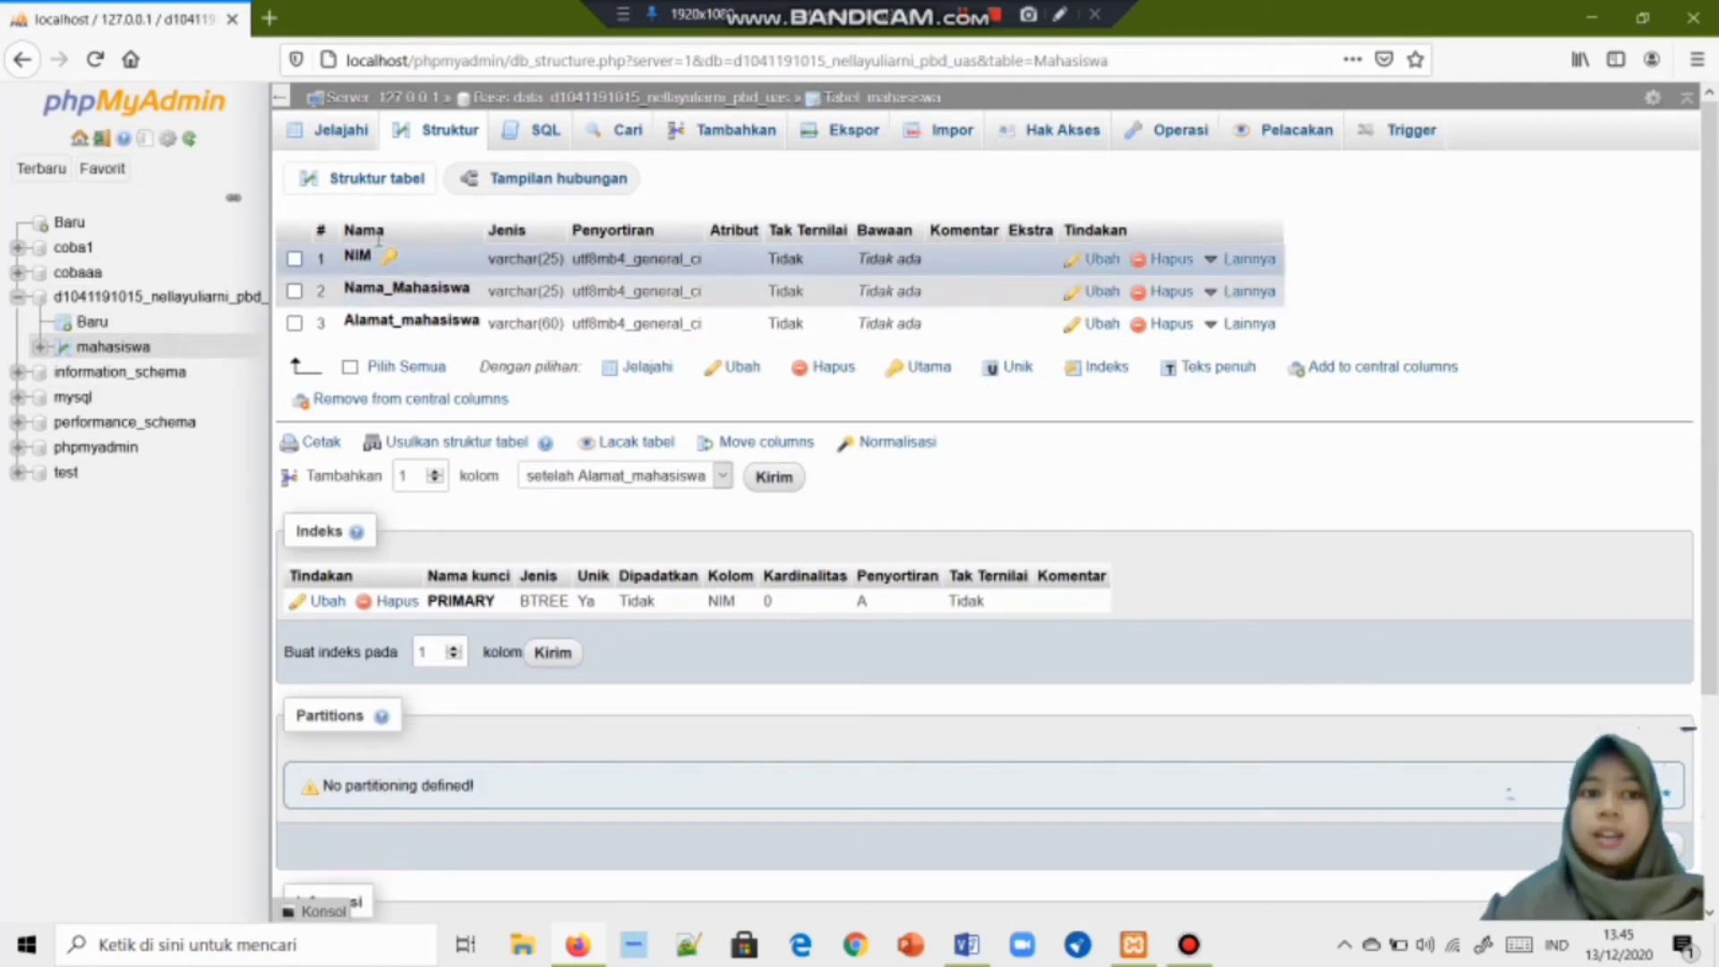
pyautogui.click(719, 134)
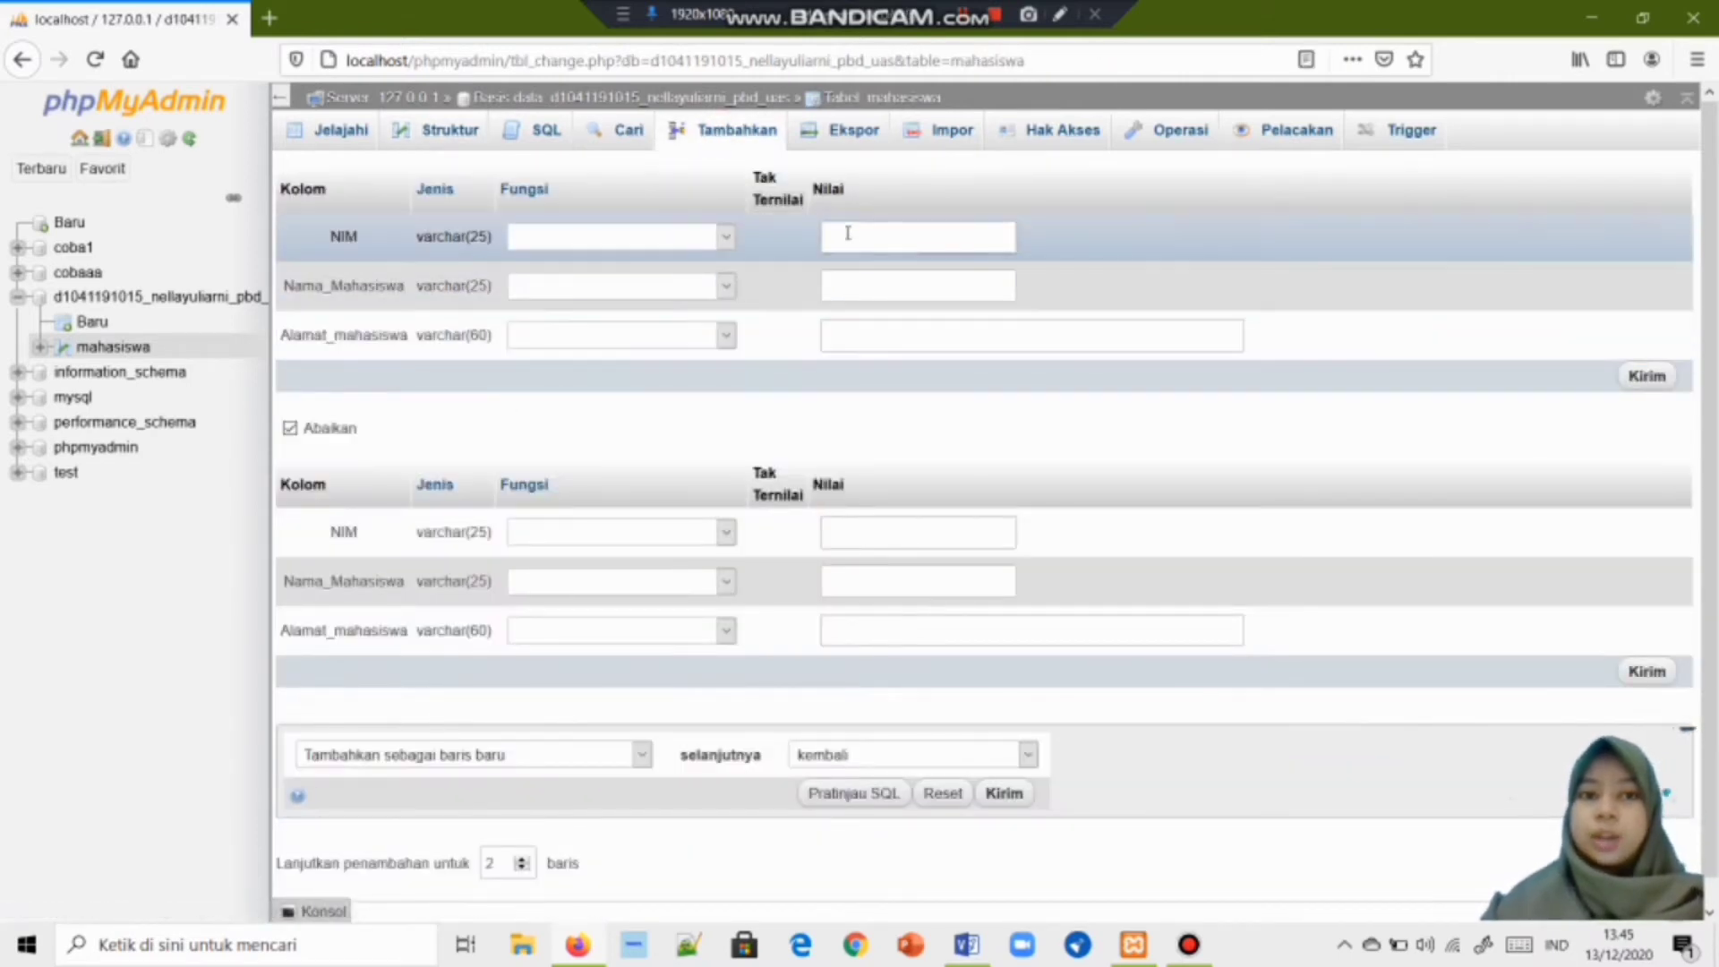
# Fill the first row with a student's NIM, name and the address 'Ponianak'.
pyautogui.click(848, 237)
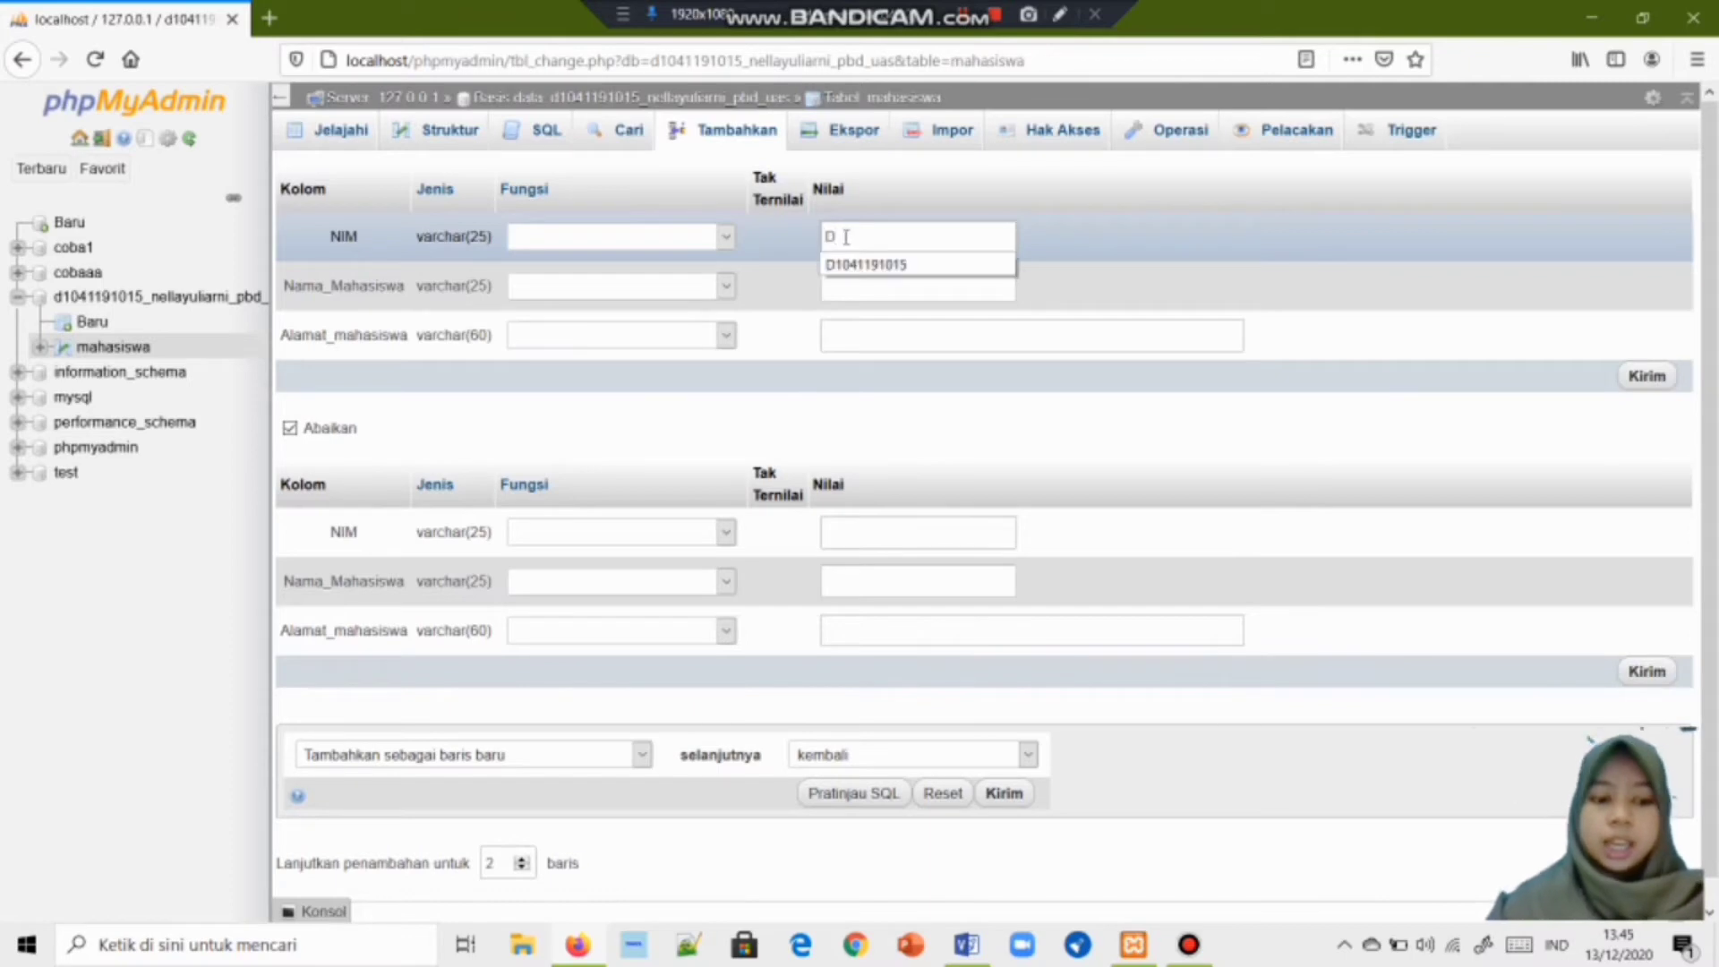
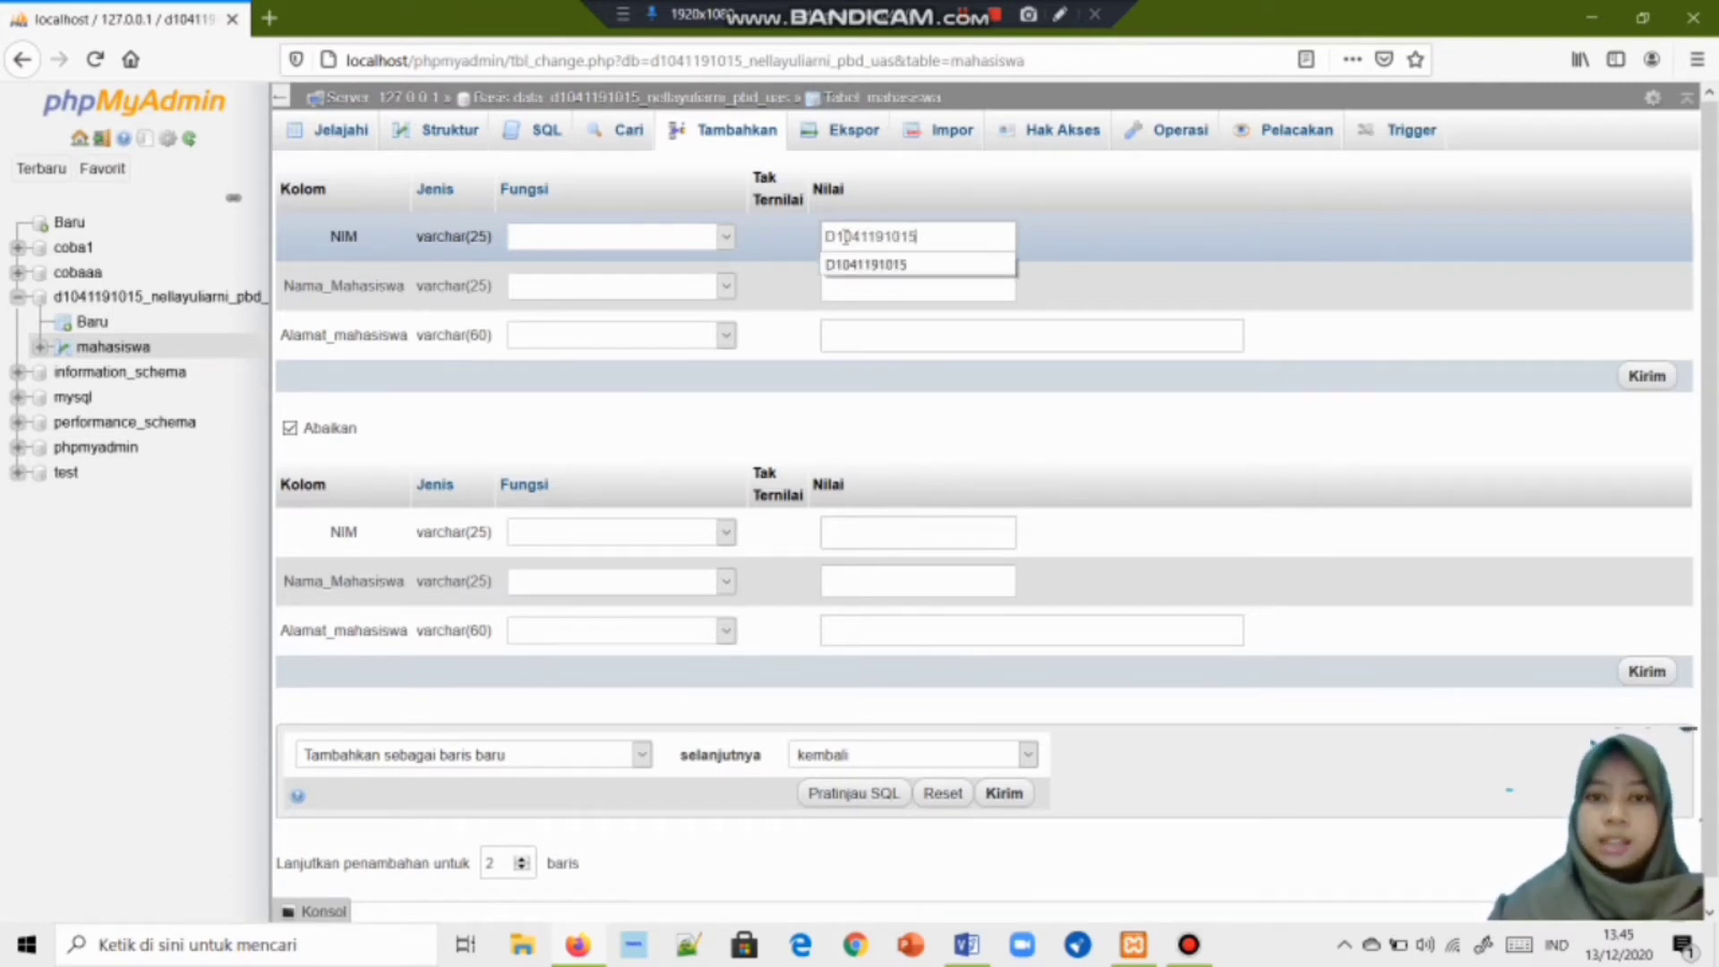
pyautogui.click(855, 288)
pyautogui.write('ne')
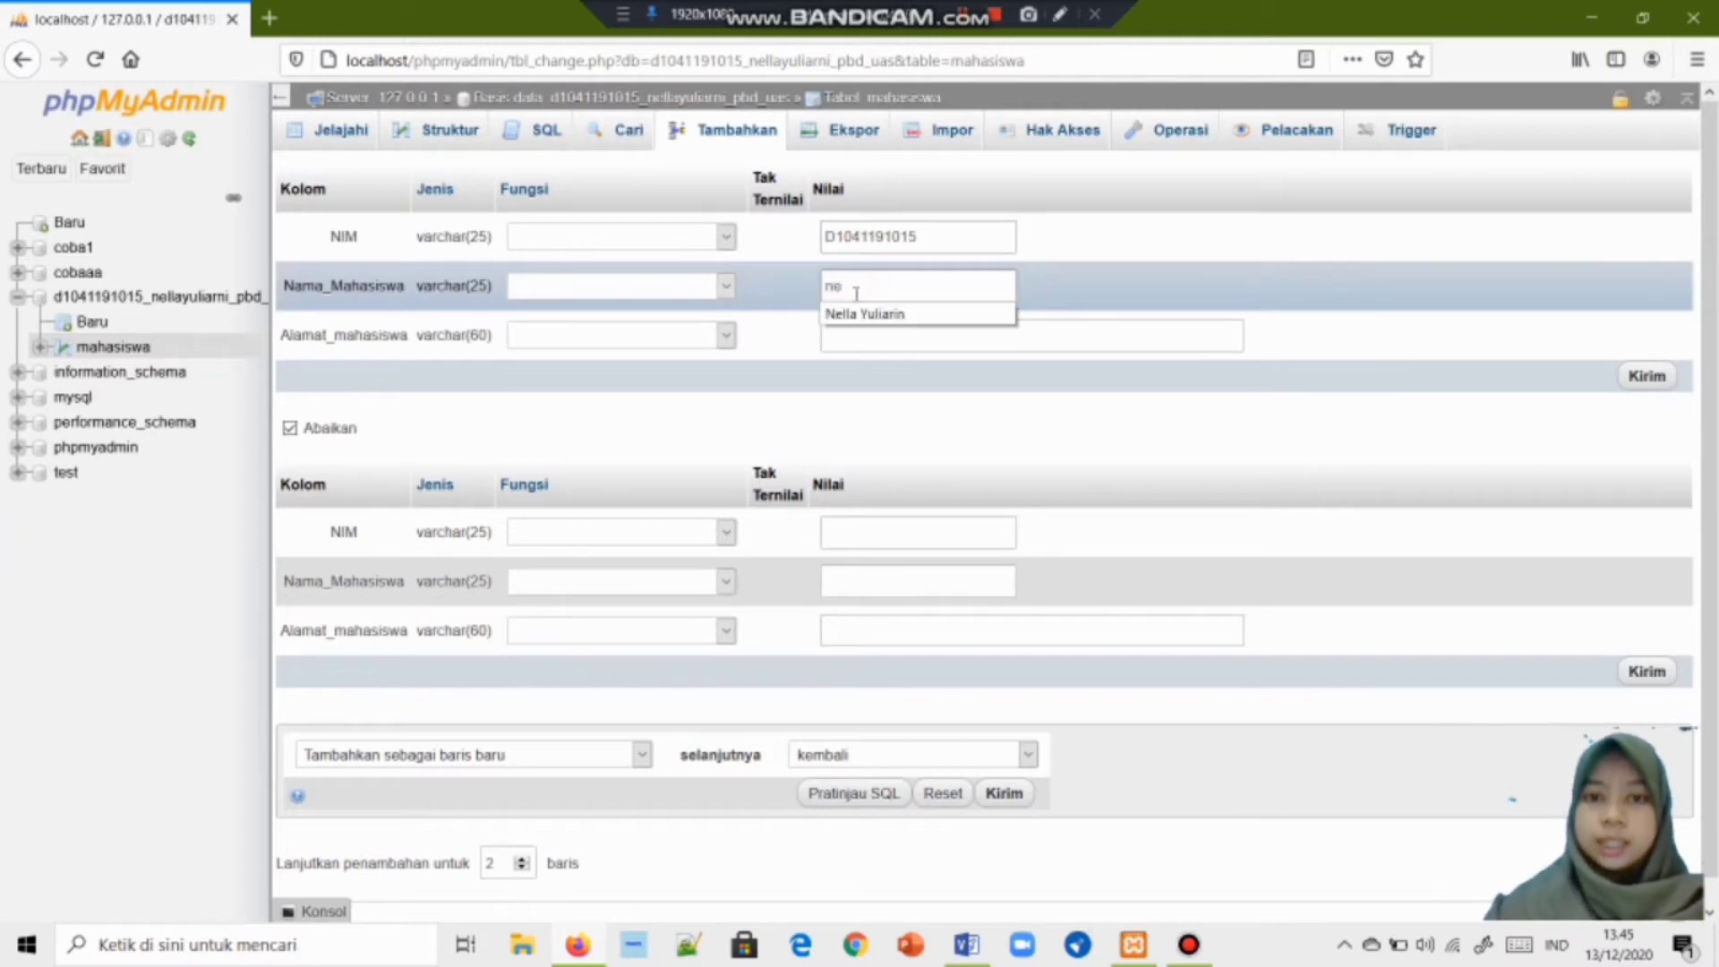
pyautogui.click(852, 312)
pyautogui.click(863, 332)
pyautogui.write('Pon')
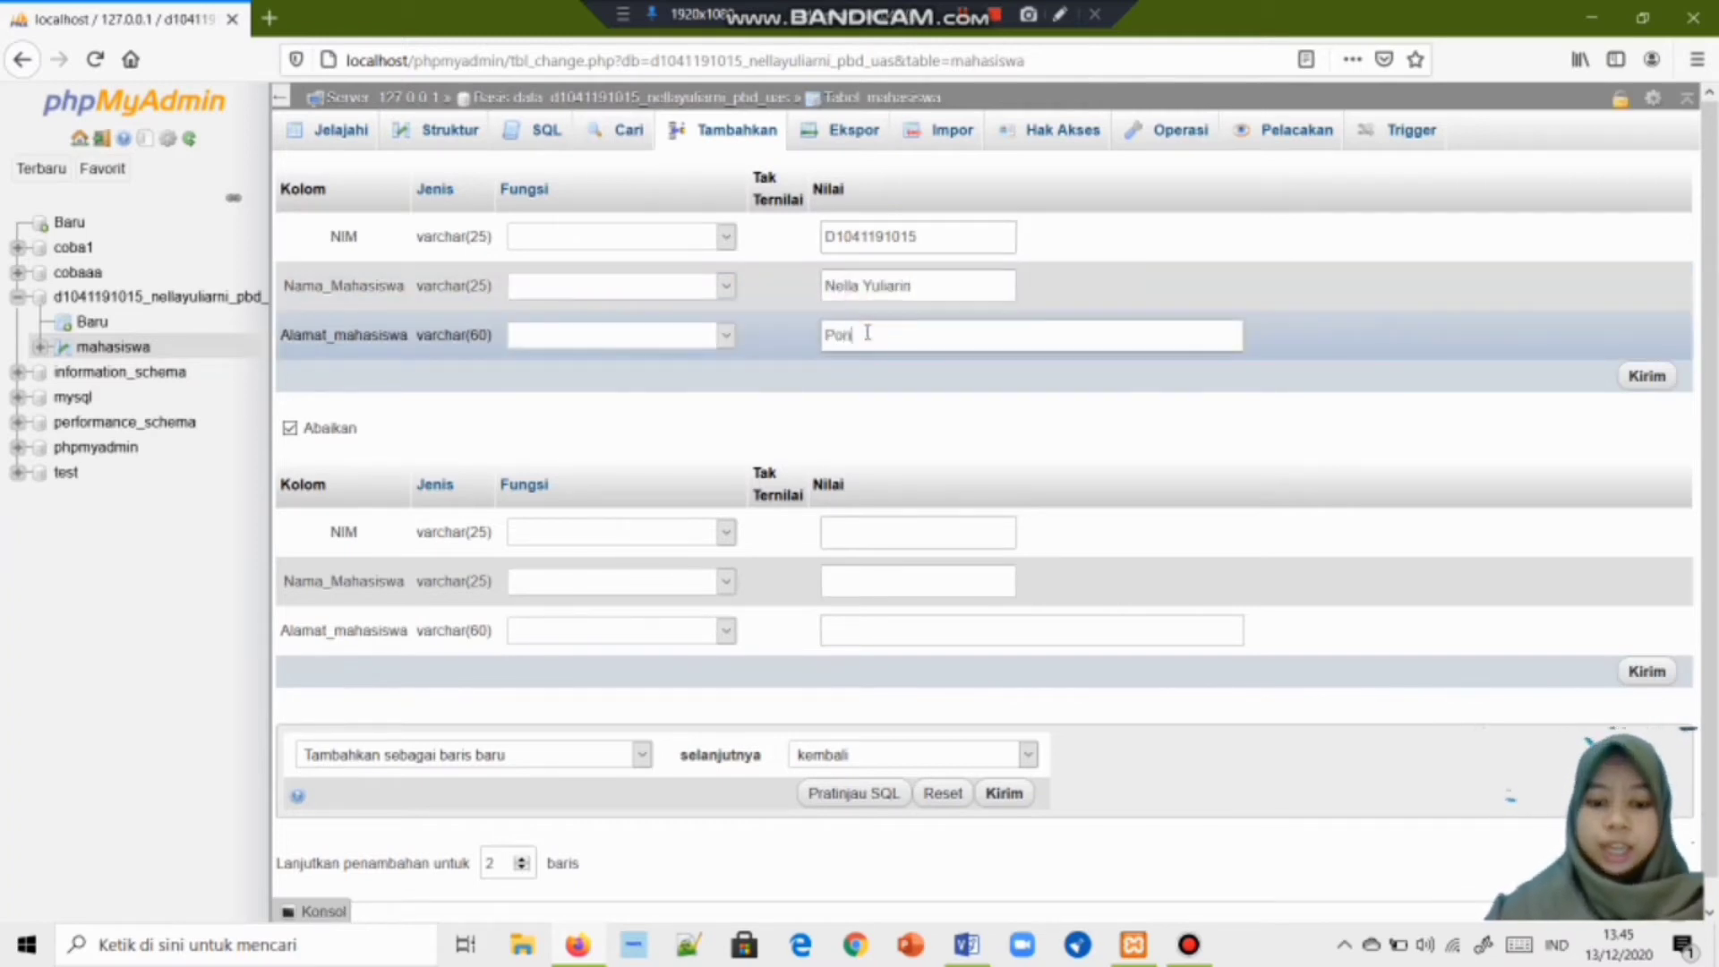
pyautogui.write('ianak')
# Add the second student's NIM and 'Pontianak' address, trim the first name's surname, and insert both rows.
pyautogui.click(843, 532)
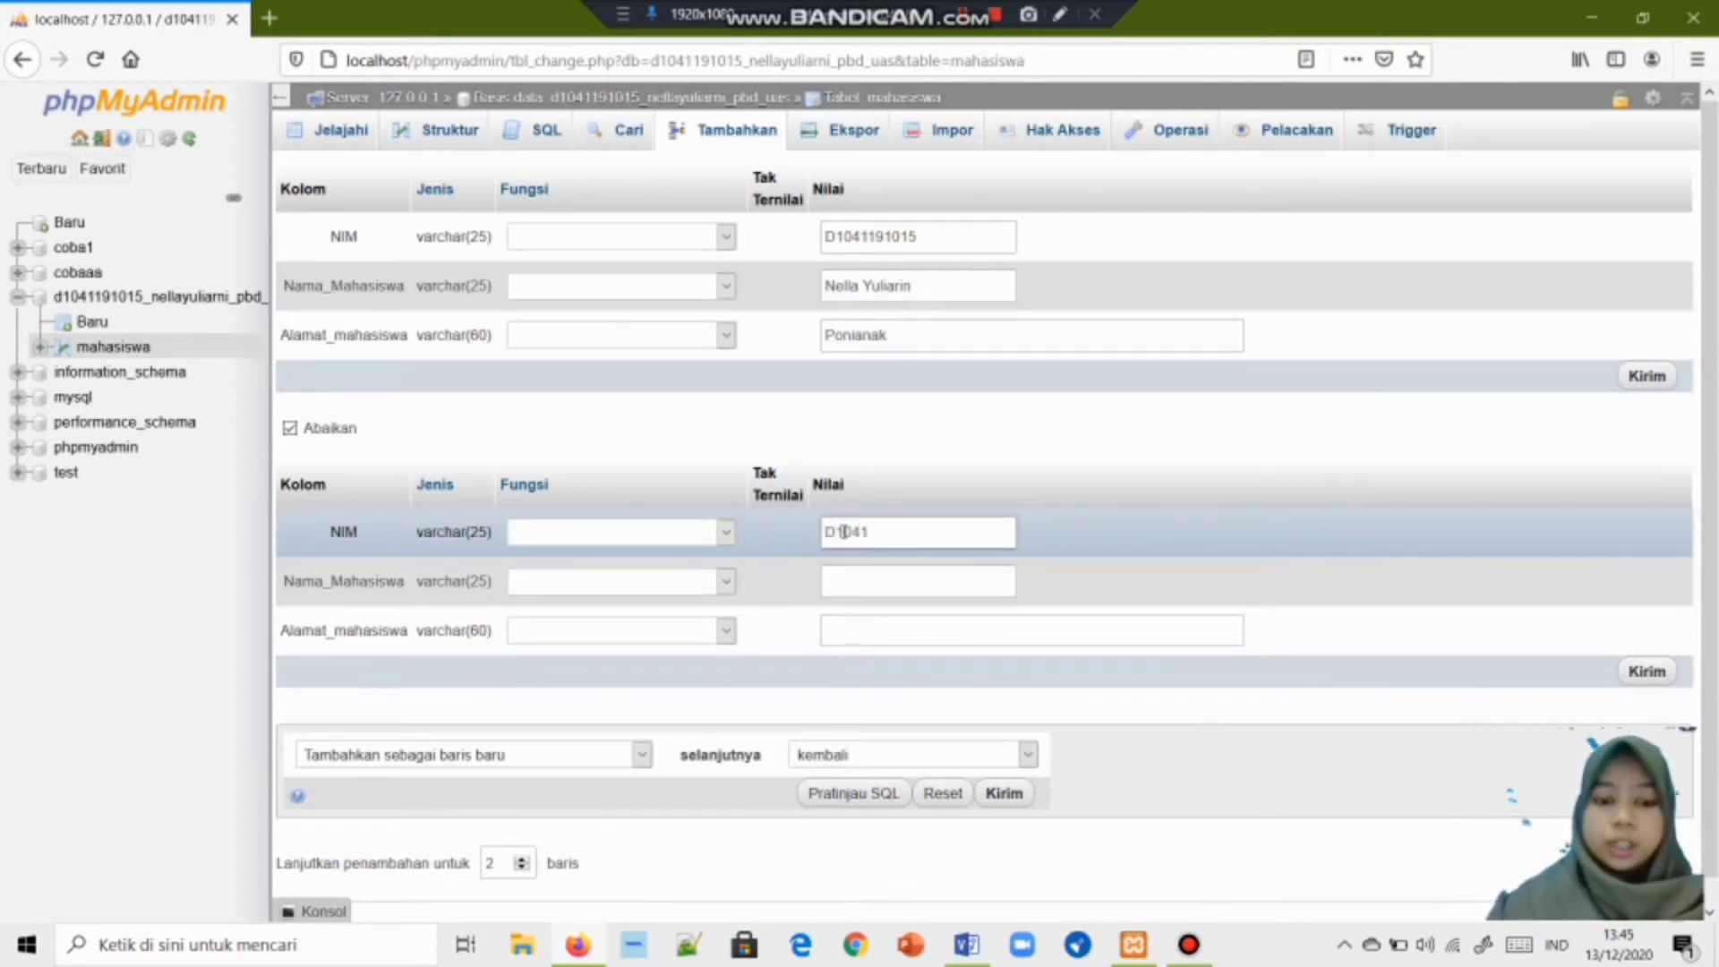
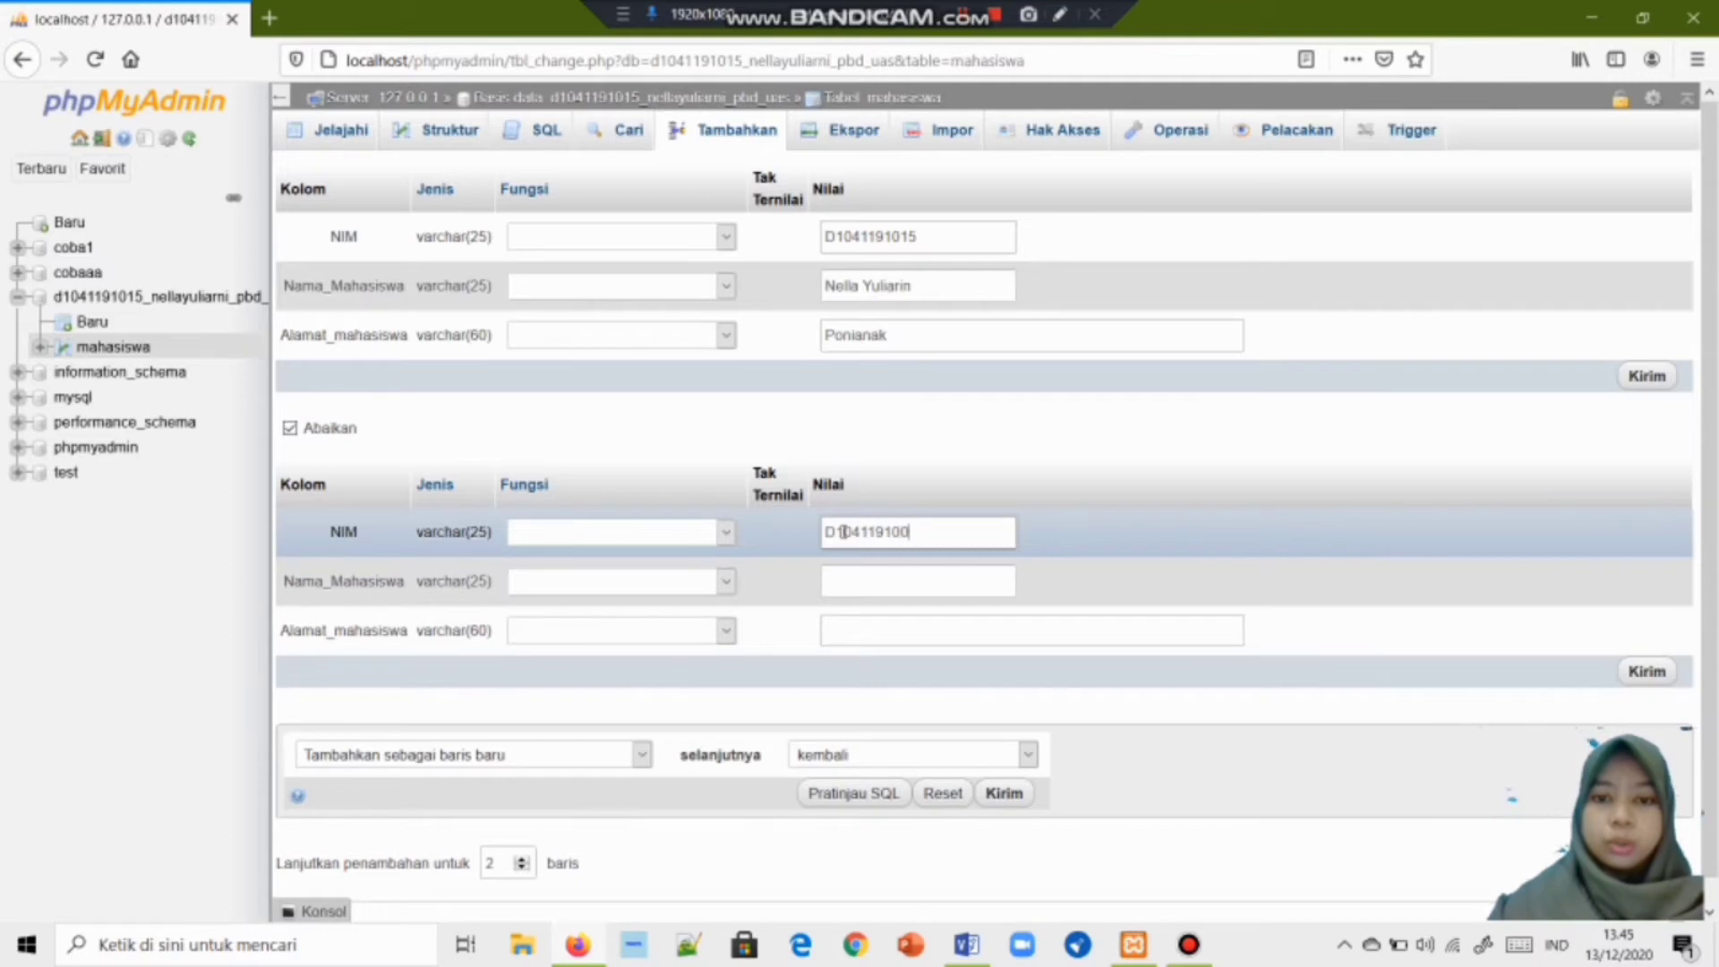
pyautogui.click(852, 574)
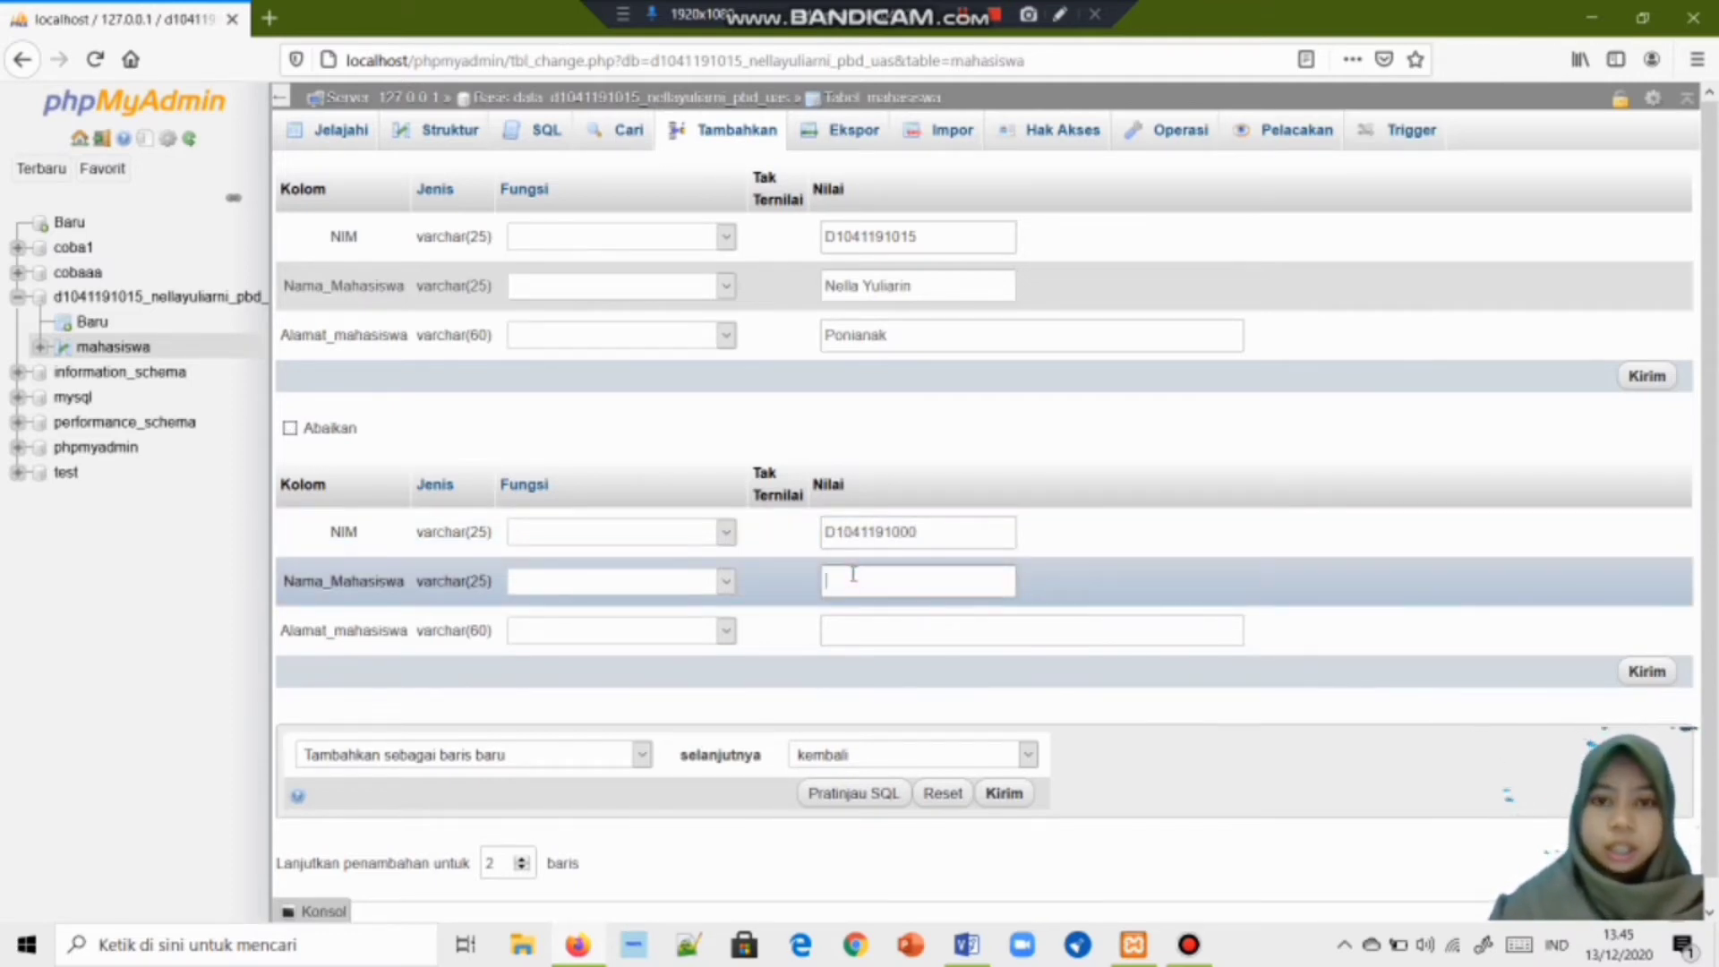
pyautogui.moveTo(928, 287); pyautogui.dragTo(861, 288)
pyautogui.press('BackSpace')
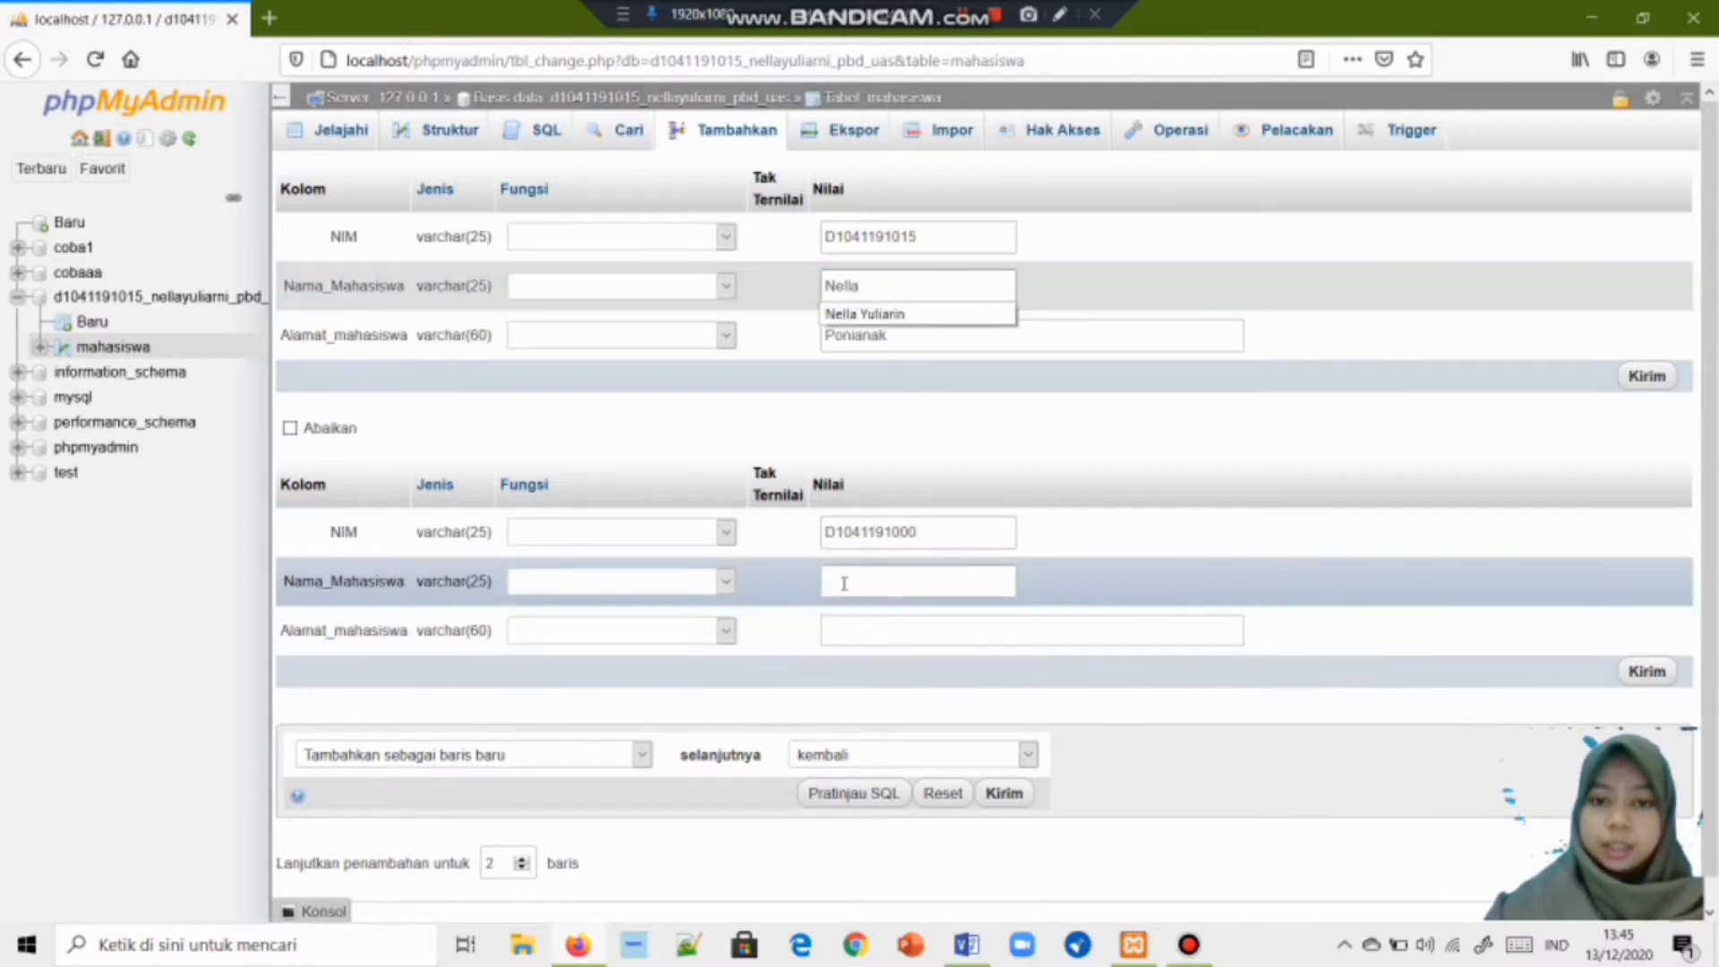
pyautogui.click(844, 582)
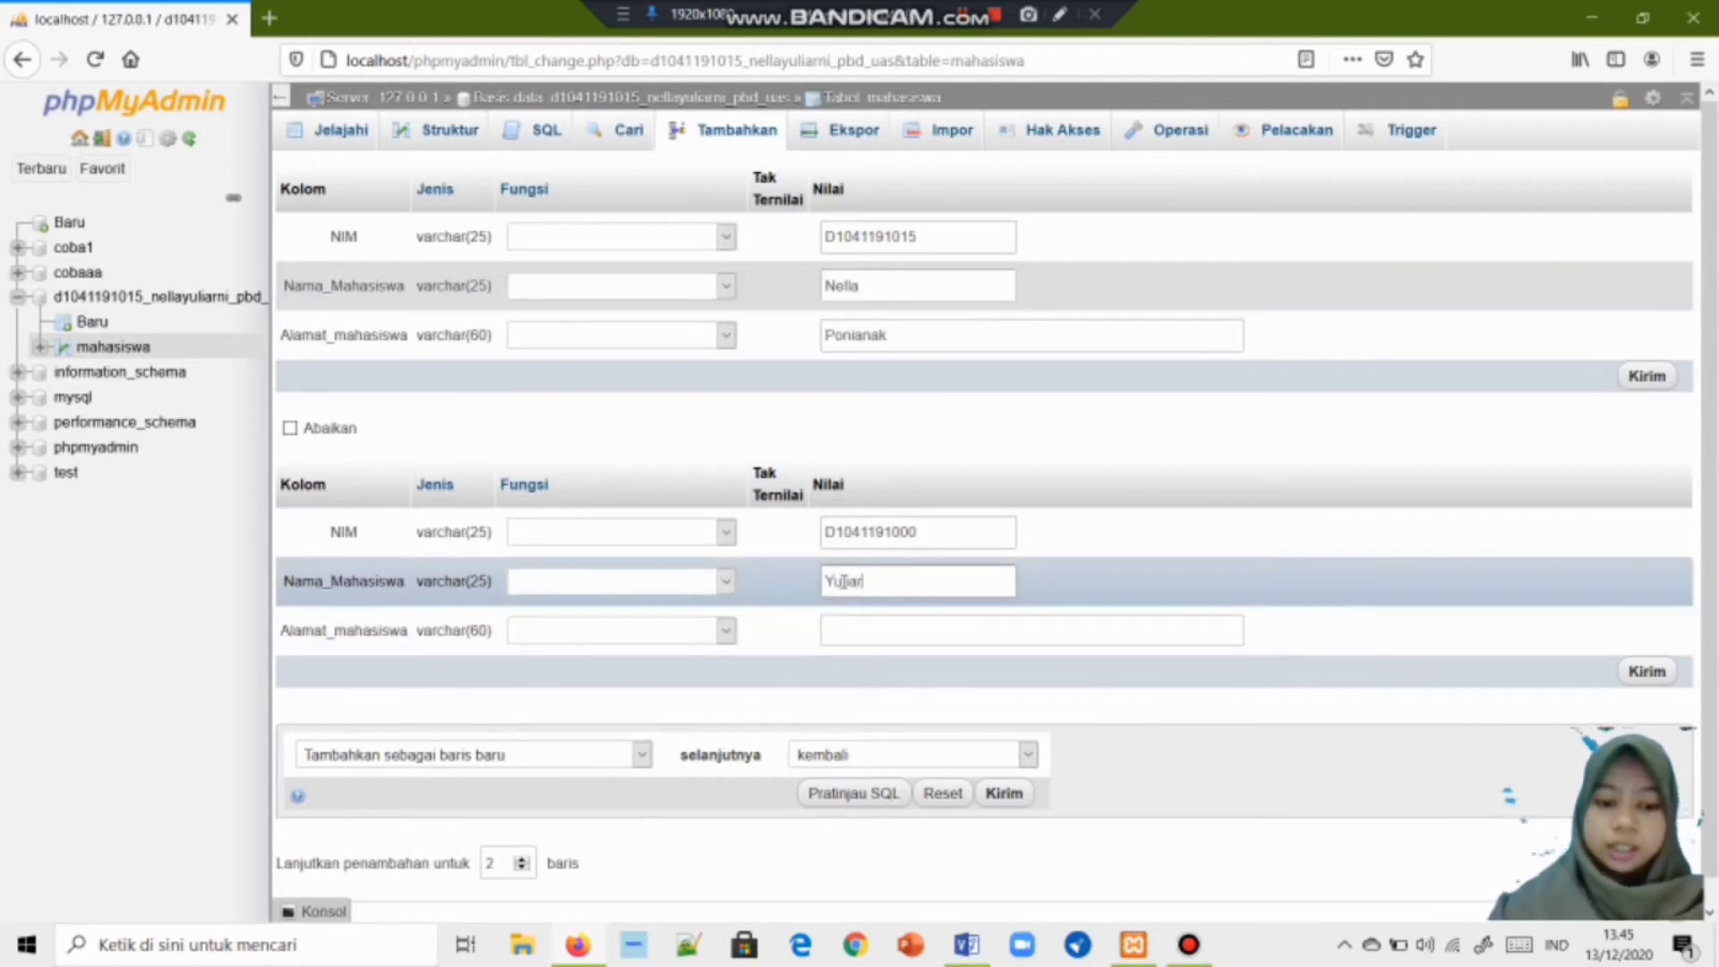
pyautogui.click(860, 630)
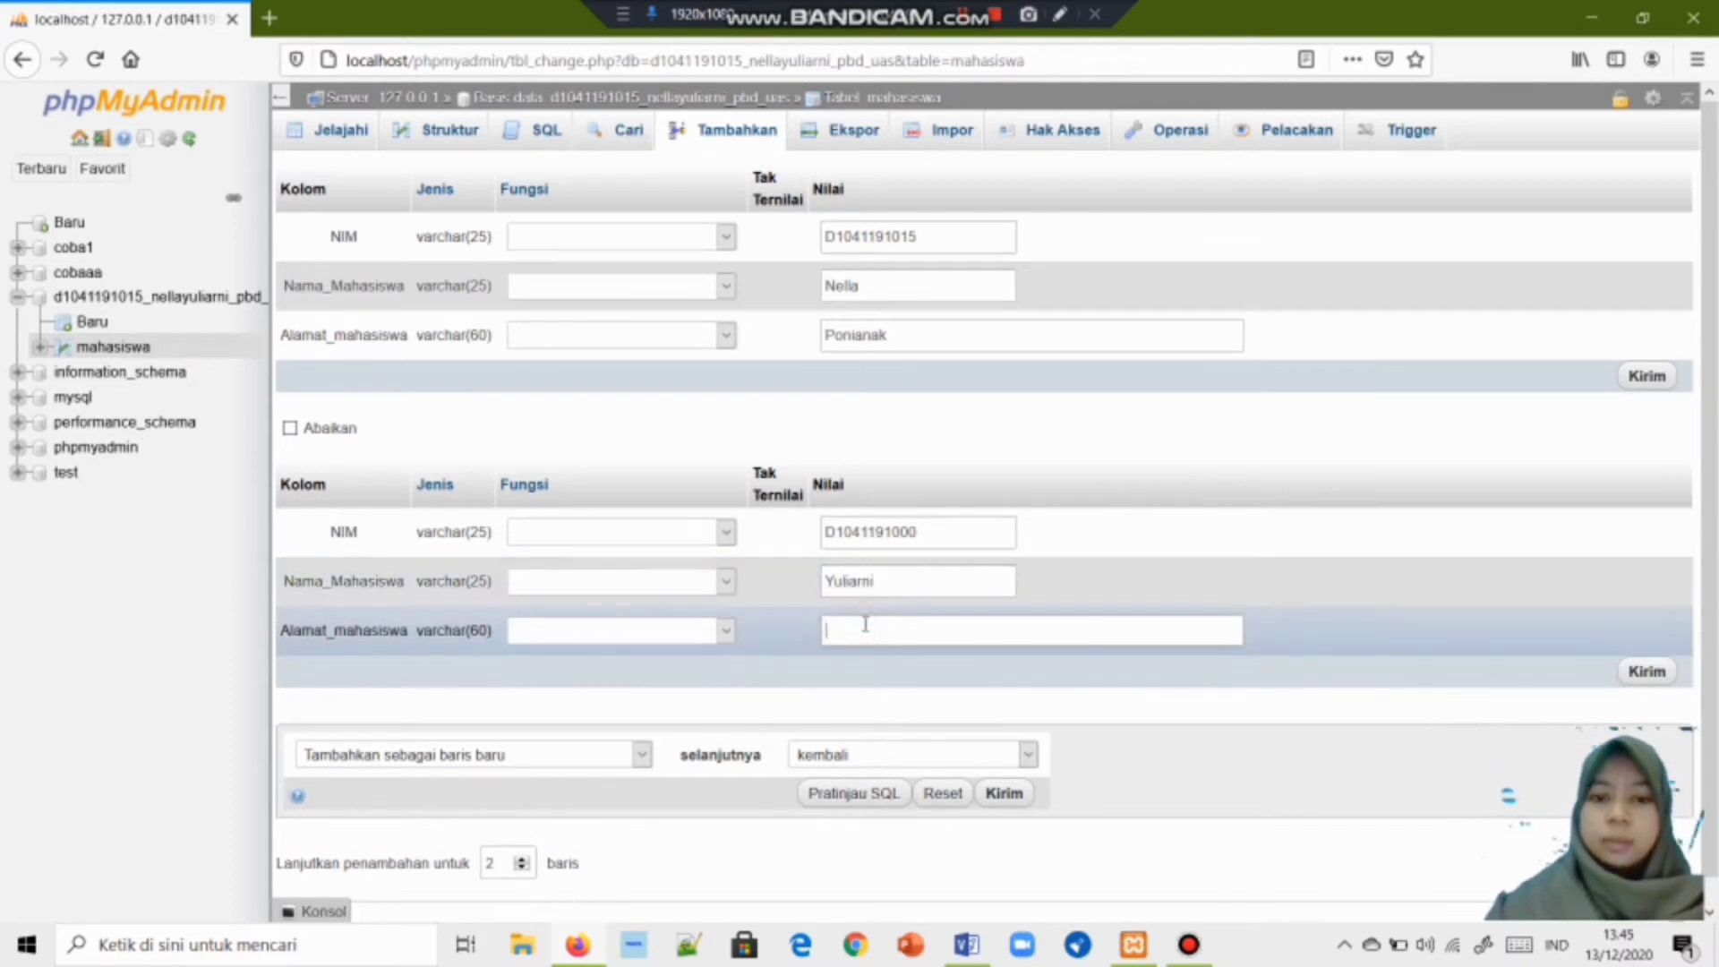
pyautogui.write('Pontianak')
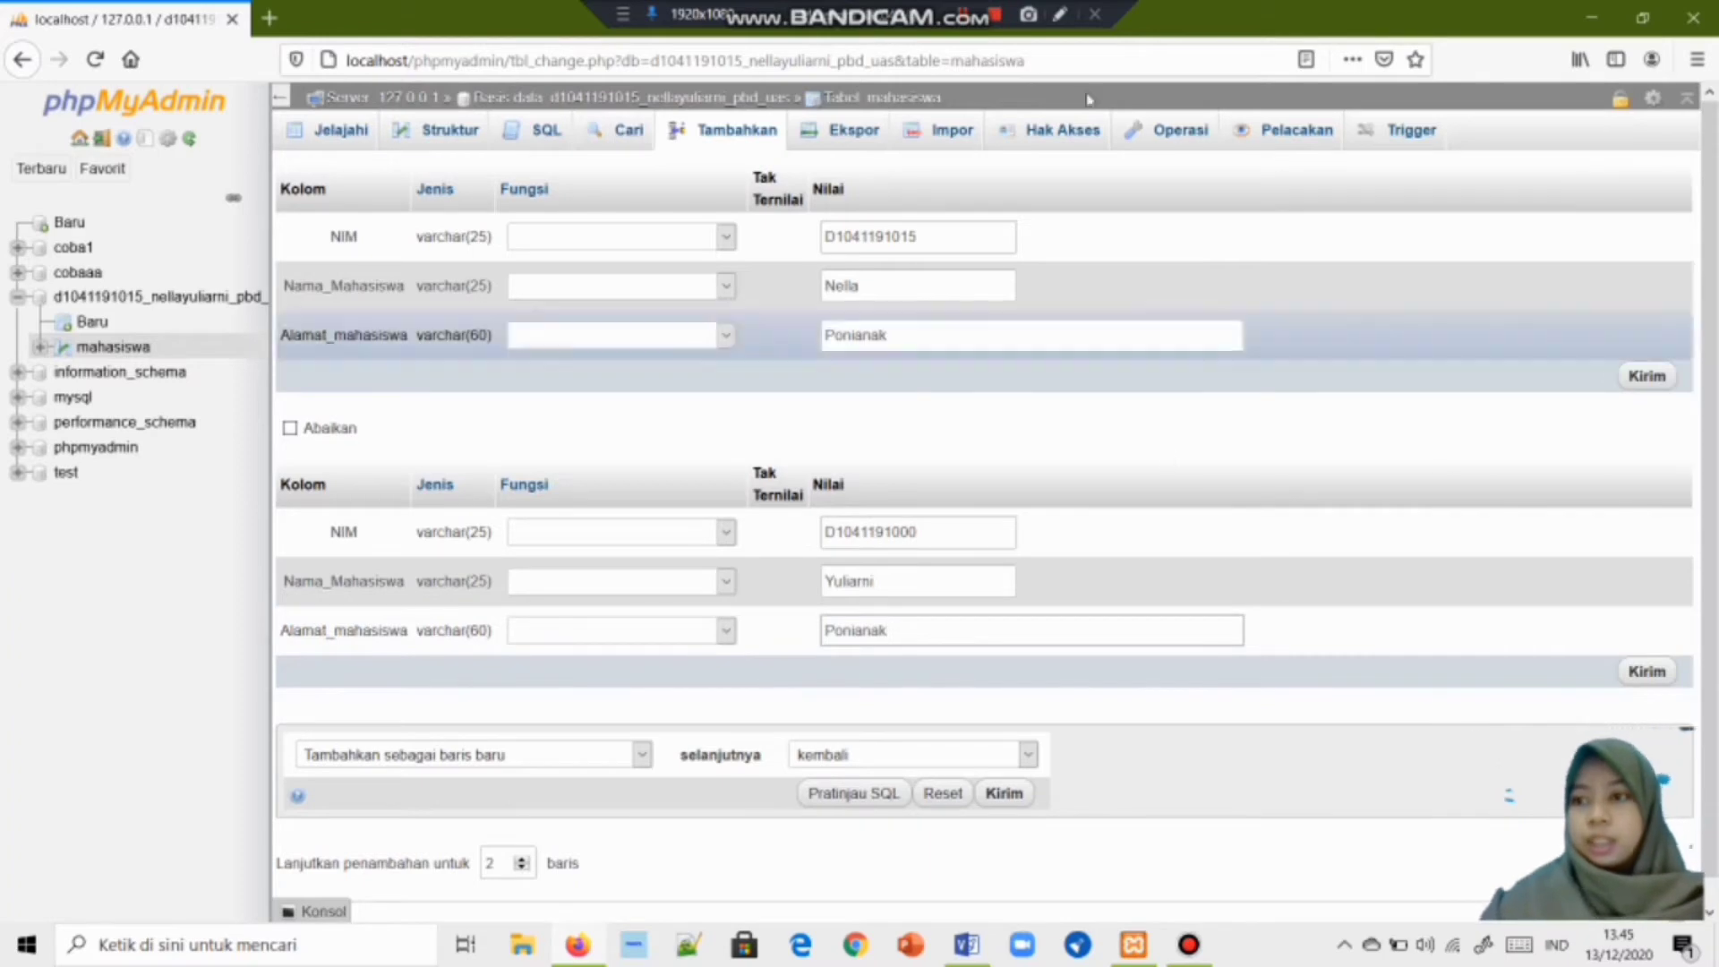
pyautogui.click(1629, 379)
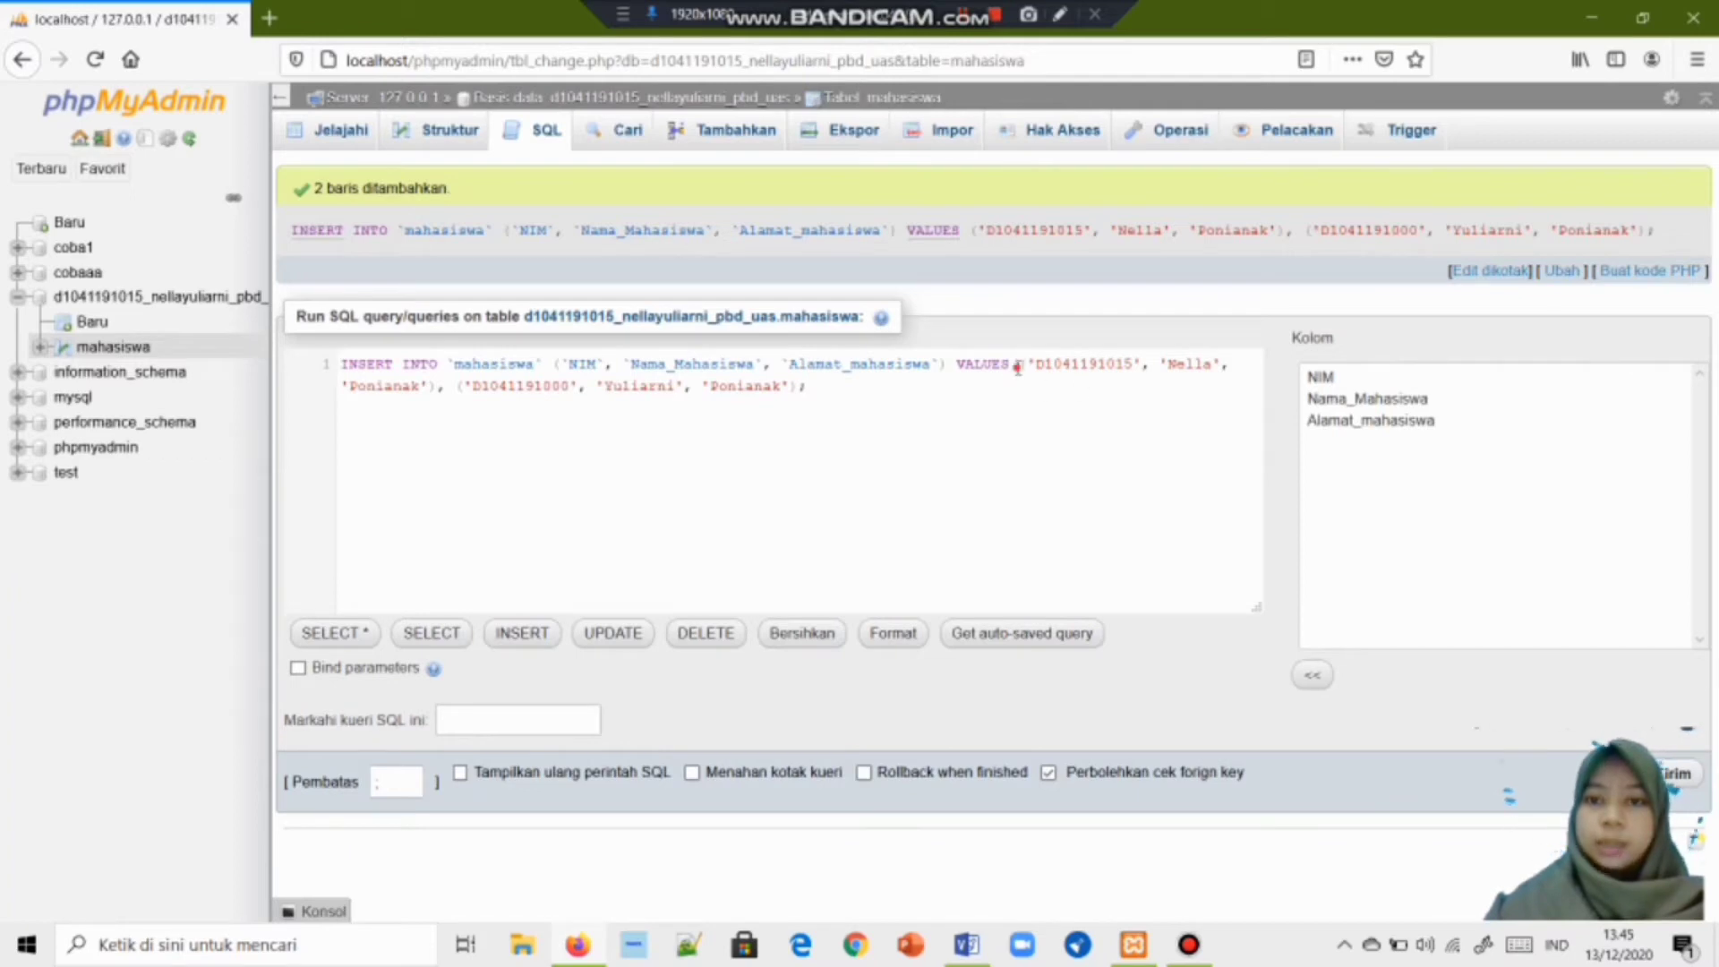
# Browse the stored mahasiswa rows, then return to the database's table overview.
pyautogui.moveTo(1018, 367); pyautogui.dragTo(808, 392)
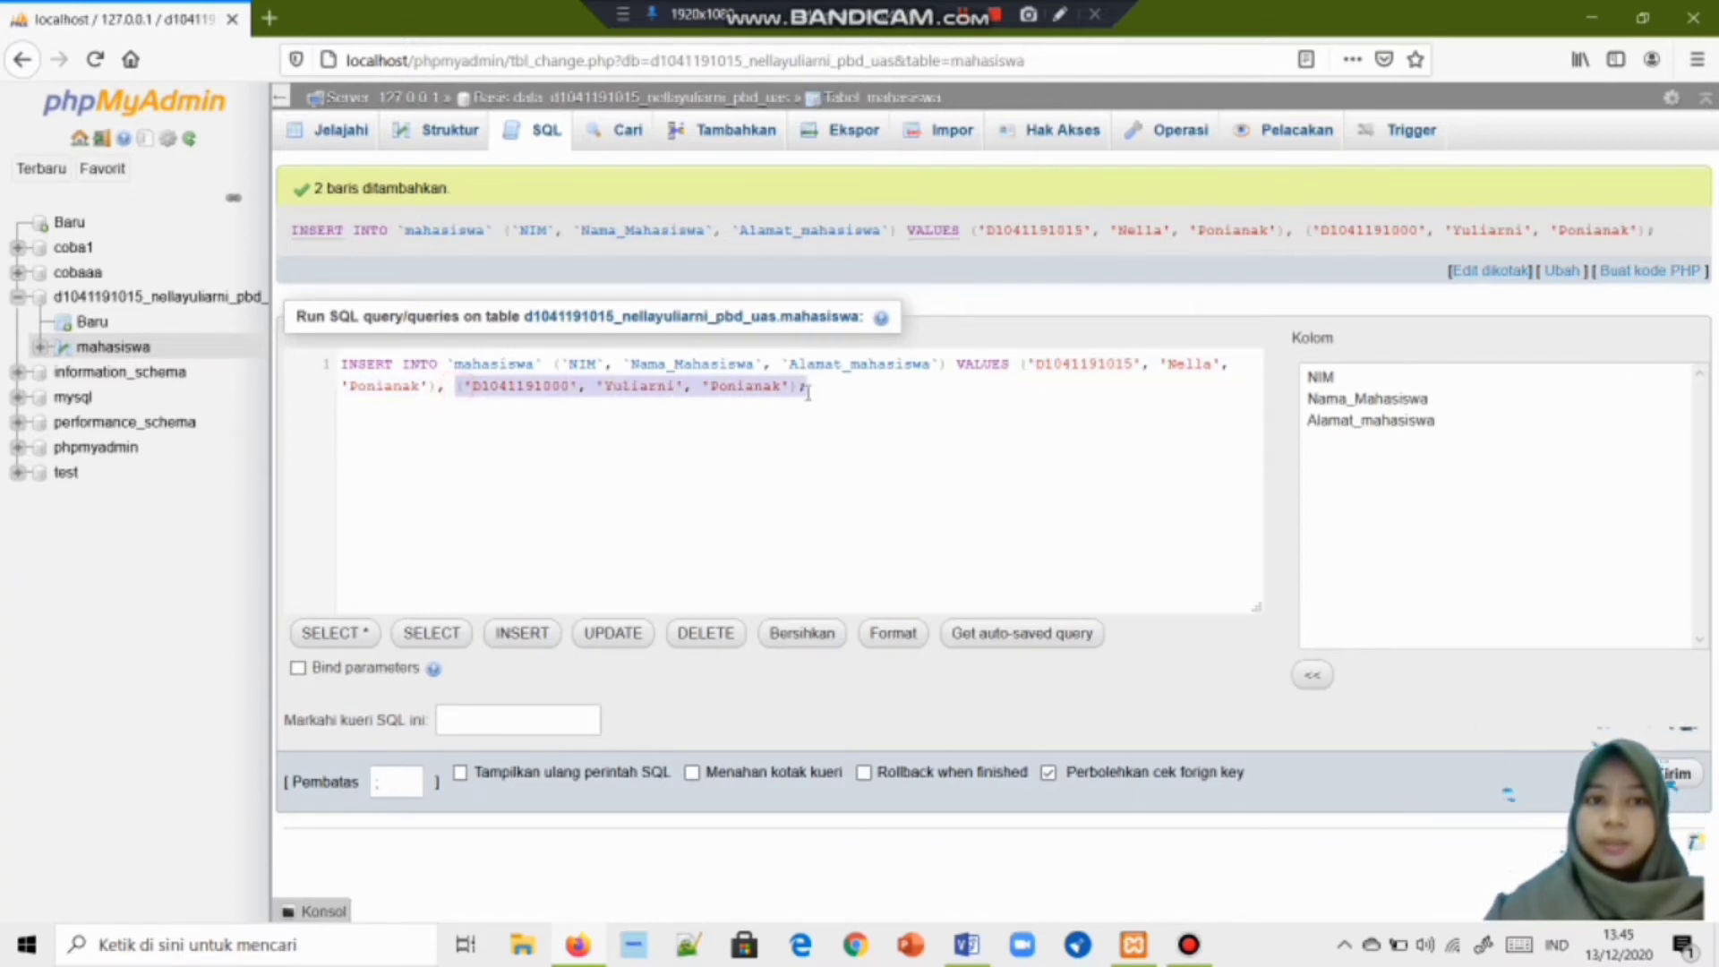
pyautogui.click(340, 128)
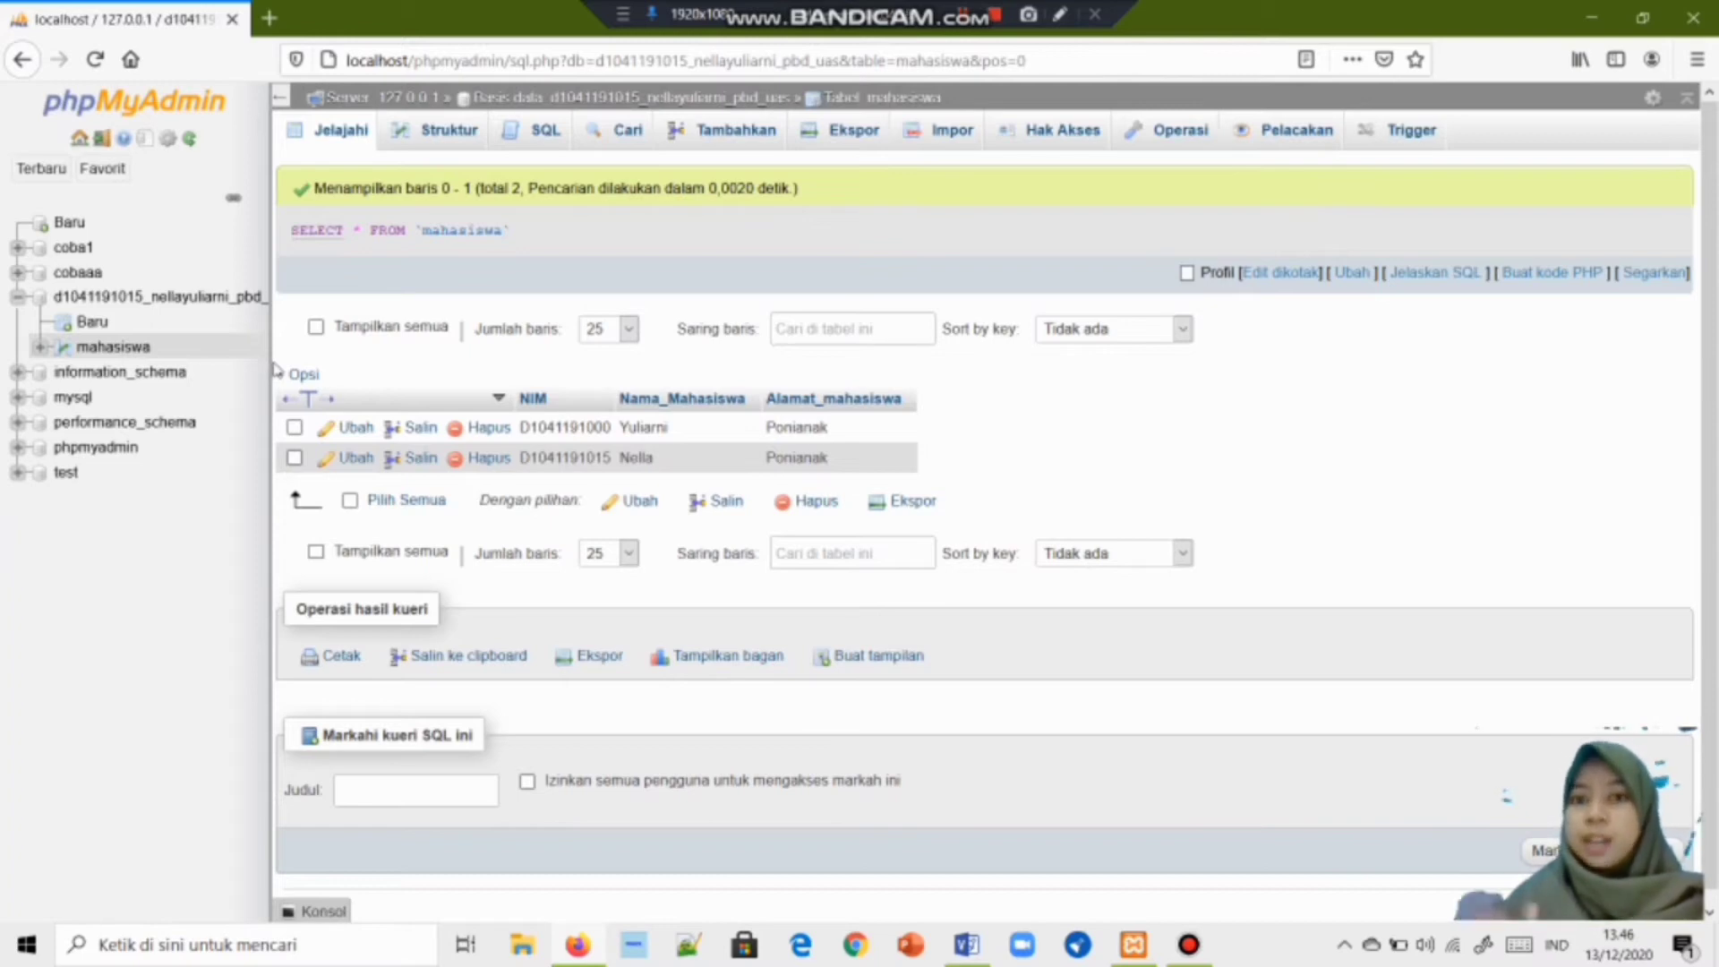
pyautogui.click(659, 101)
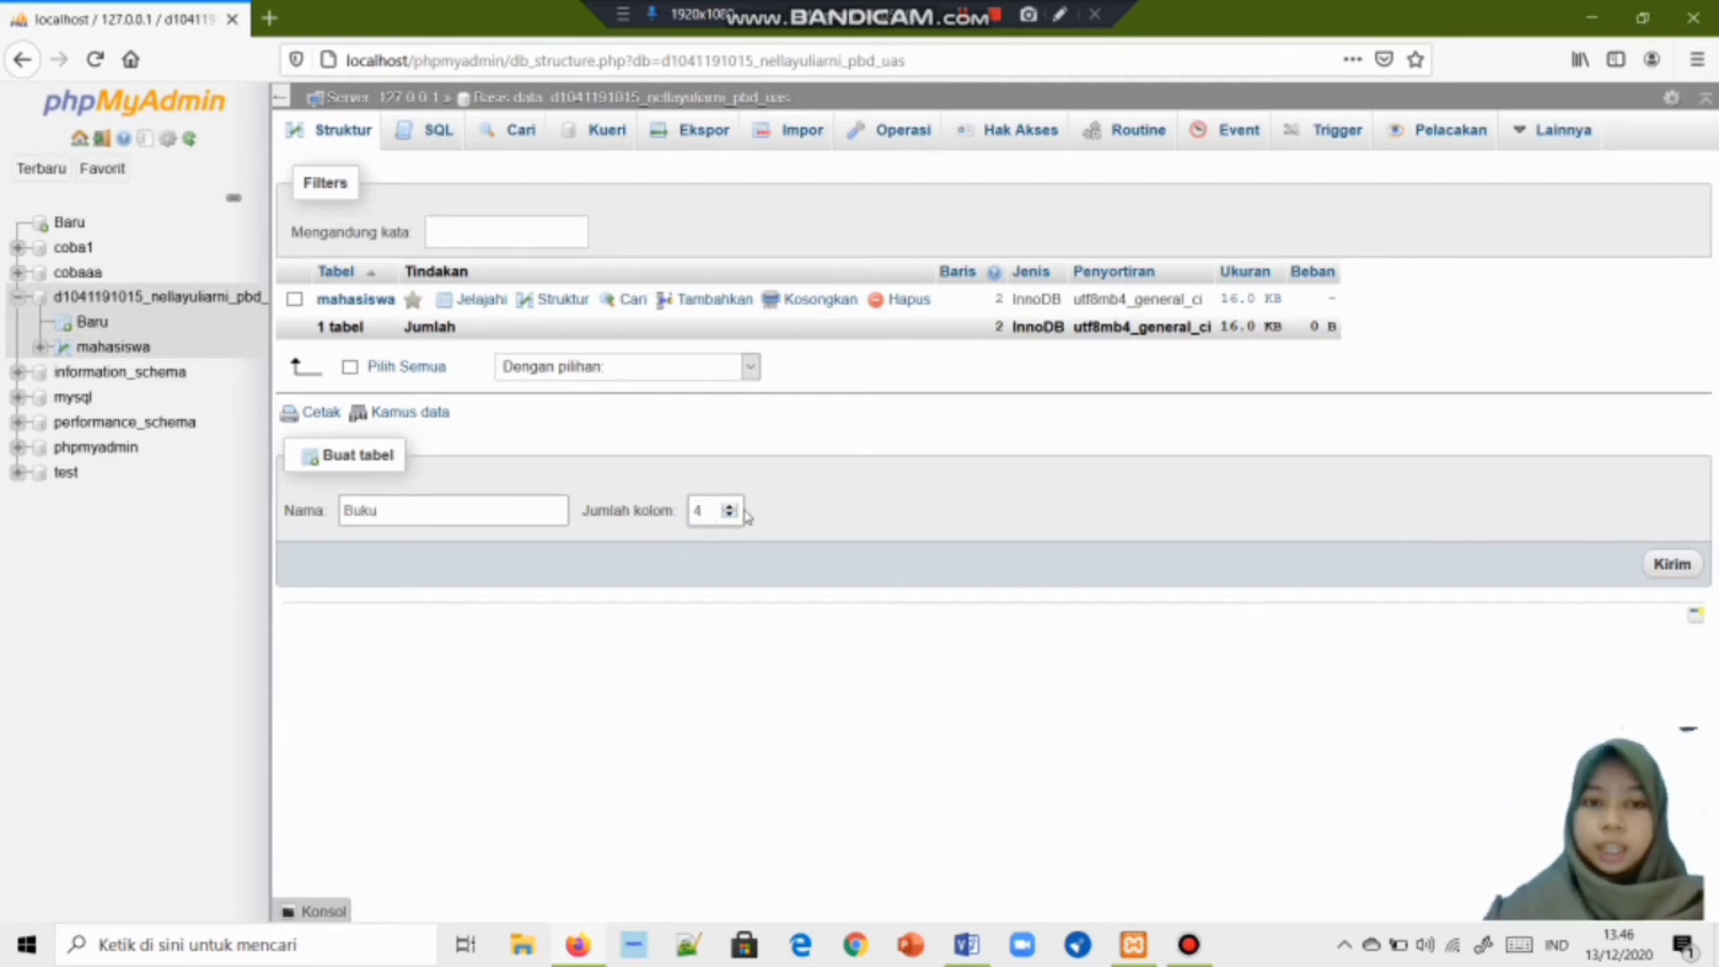
# Set the new Buku table to 6 columns and open its column definition form.
pyautogui.click(730, 507)
pyautogui.click(731, 507)
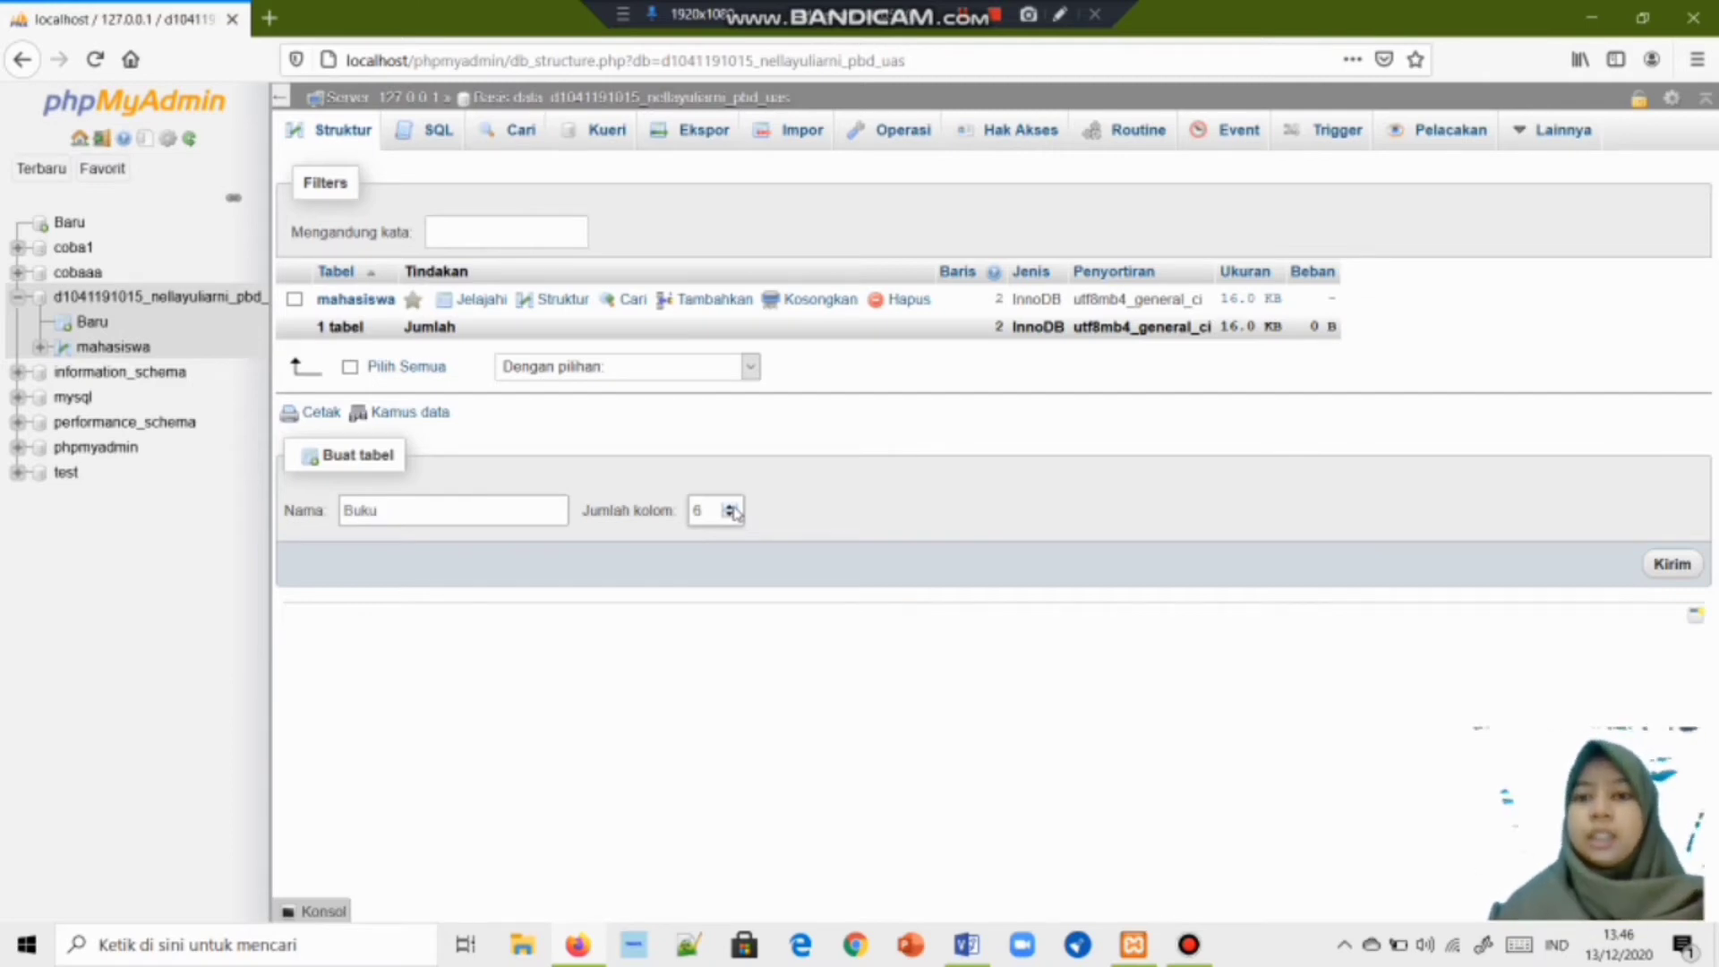
pyautogui.click(1679, 572)
pyautogui.click(393, 294)
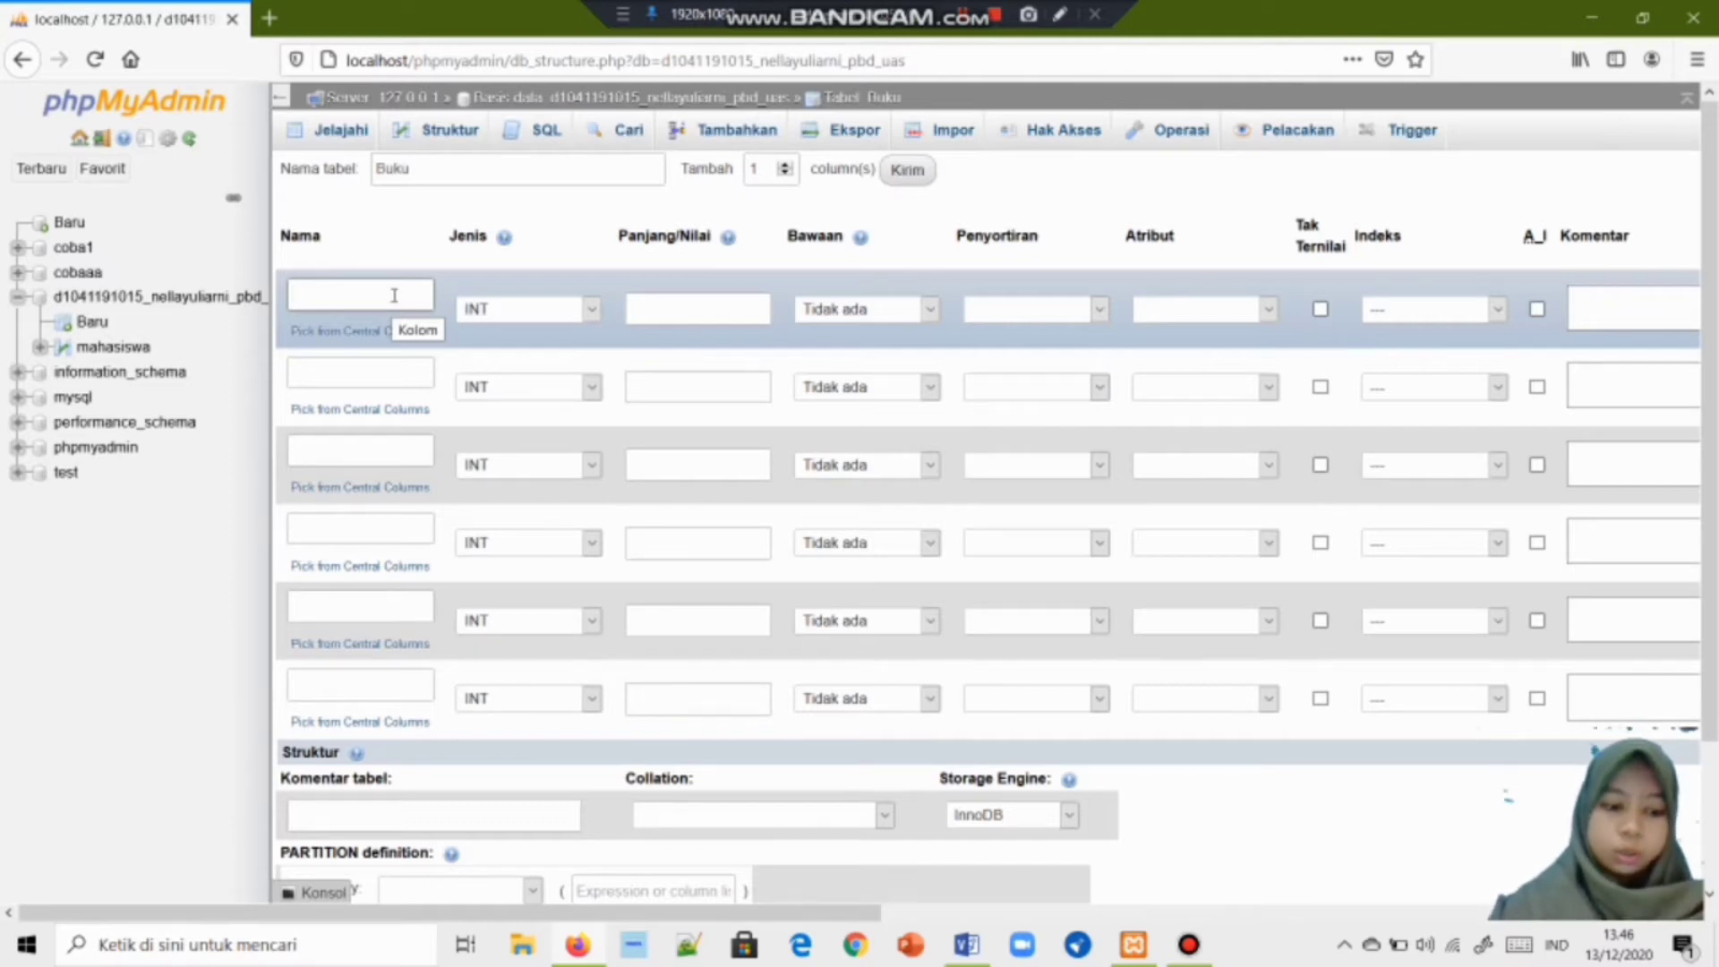
# Name the first three Buku columns Judul, Nomor_buku and Penerbit.
pyautogui.write('JUdul')
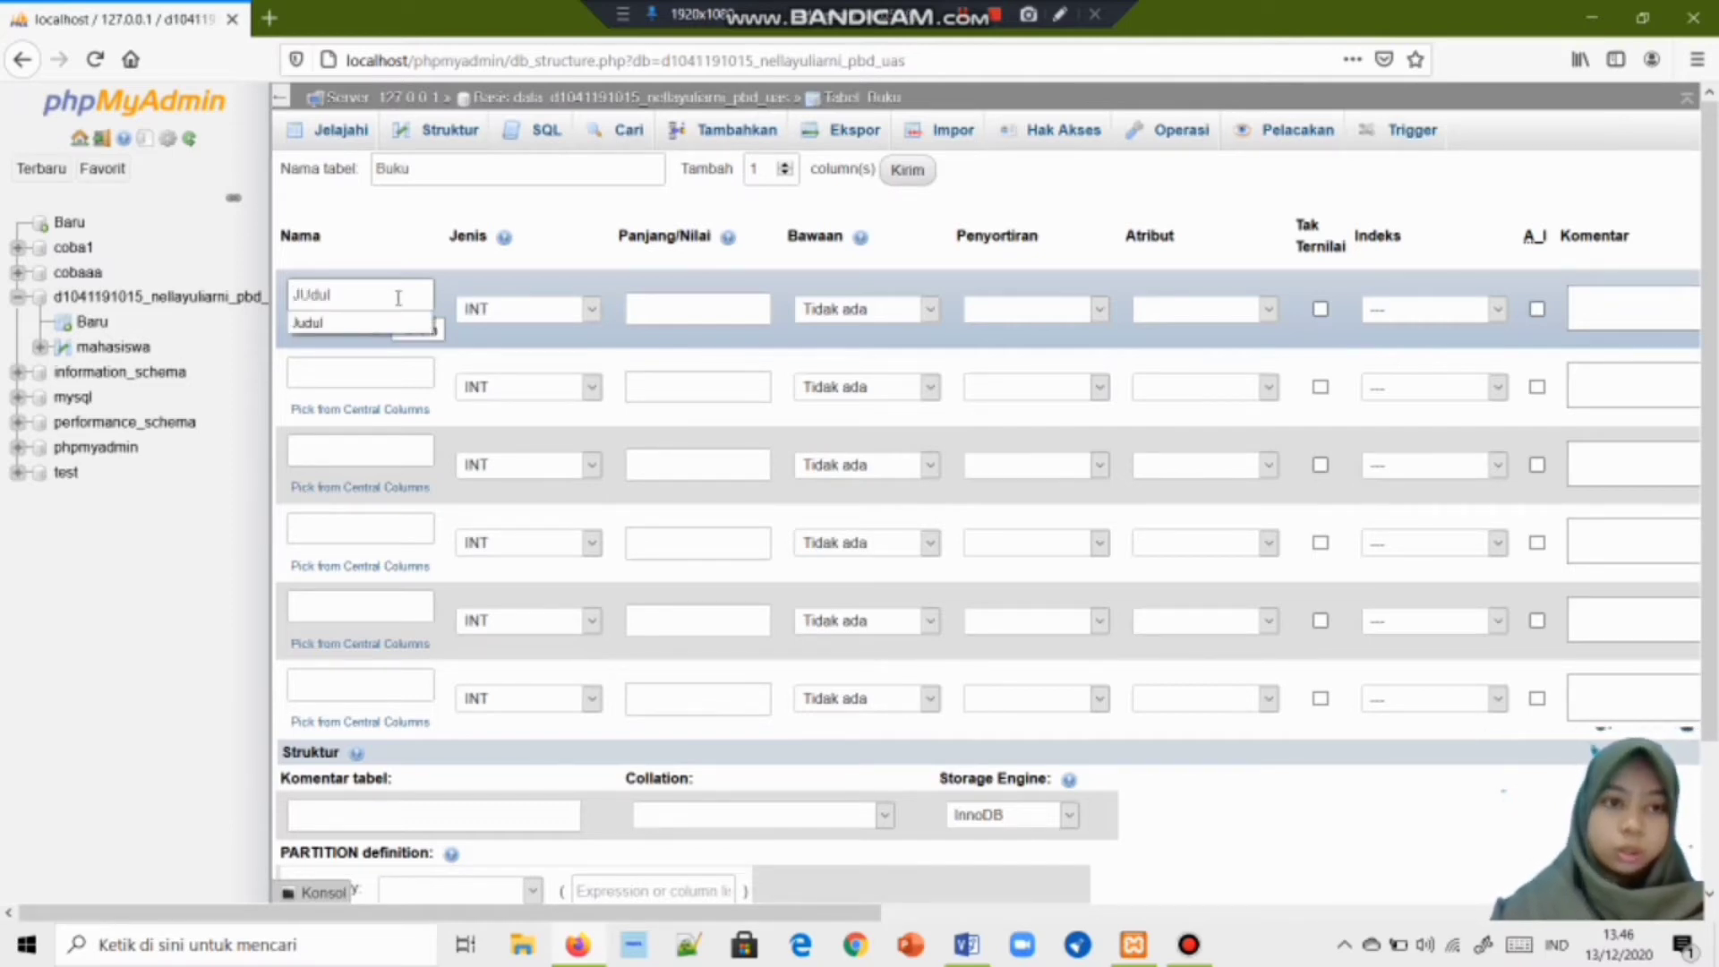
pyautogui.click(341, 320)
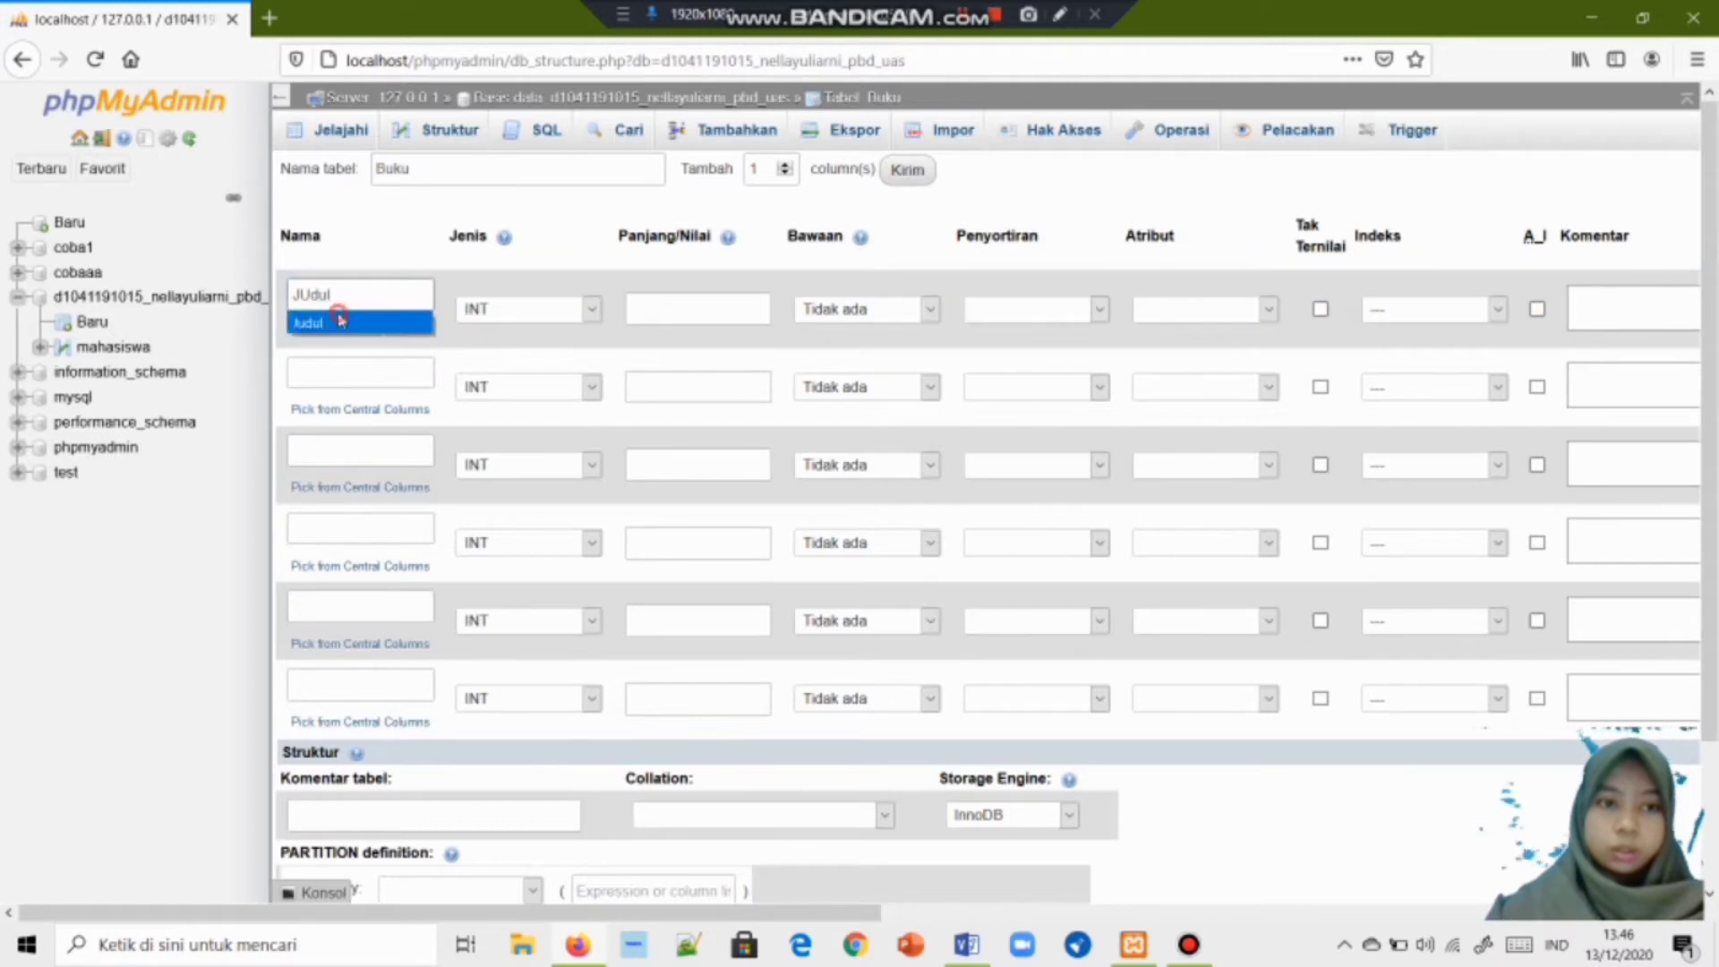
pyautogui.click(339, 376)
pyautogui.write('Nomor_buku')
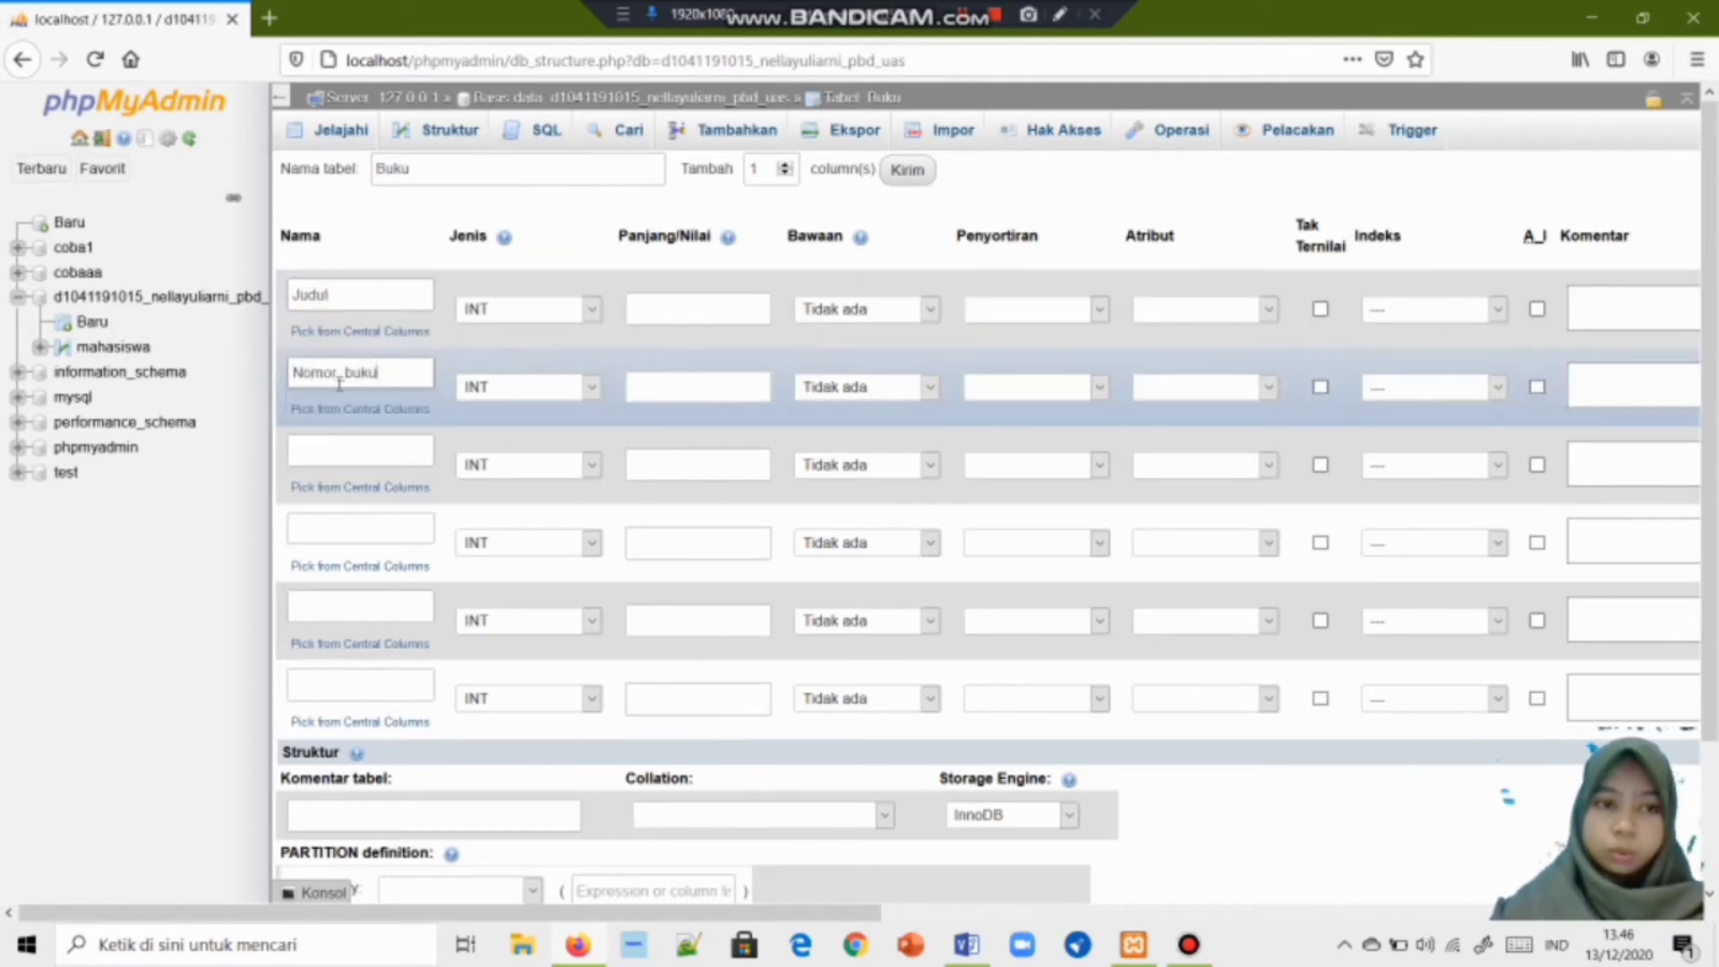
pyautogui.click(340, 402)
pyautogui.click(376, 449)
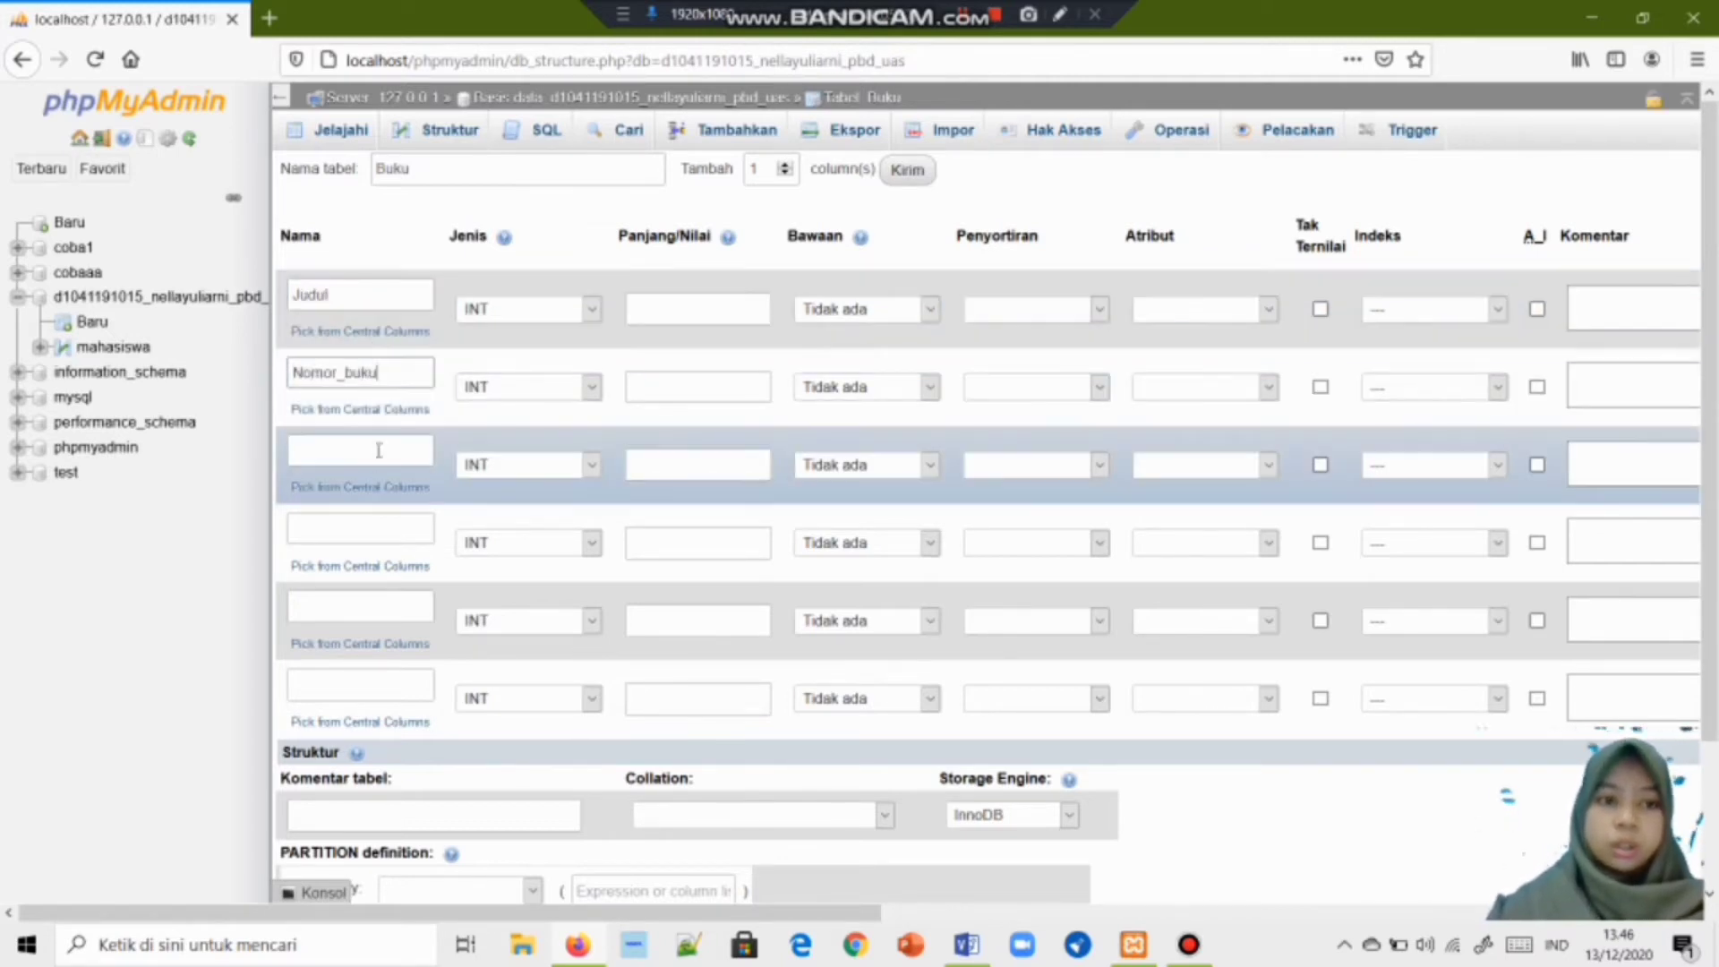
pyautogui.write('Pene')
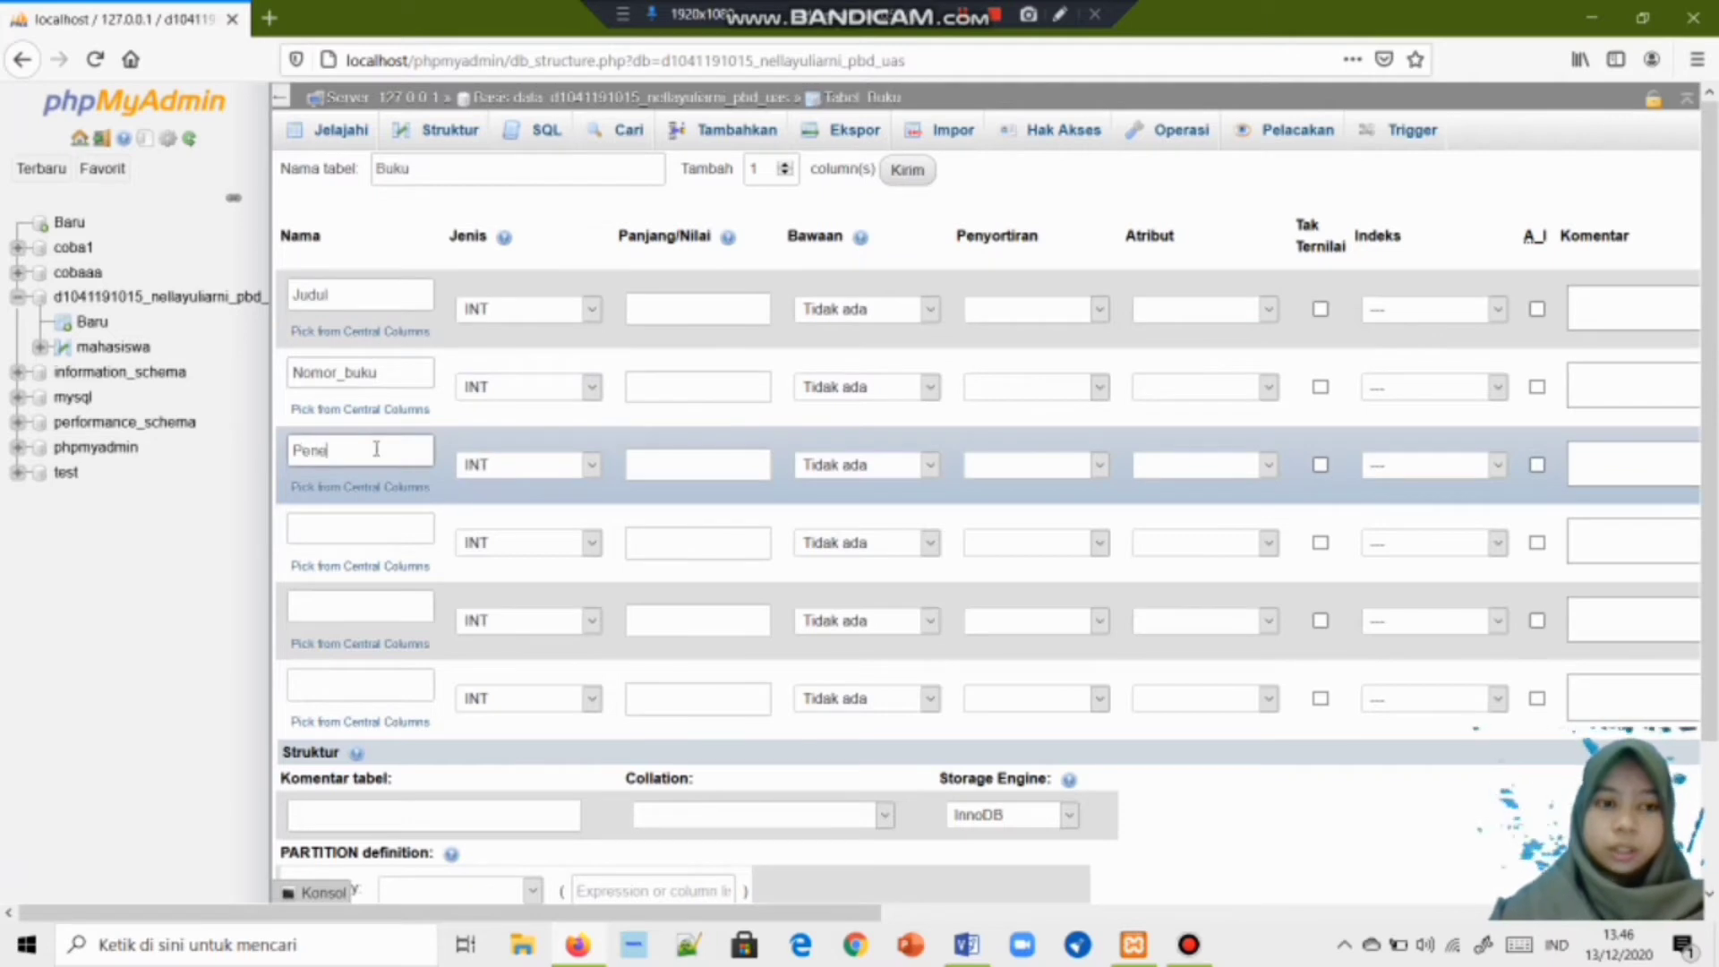
pyautogui.write('rbit')
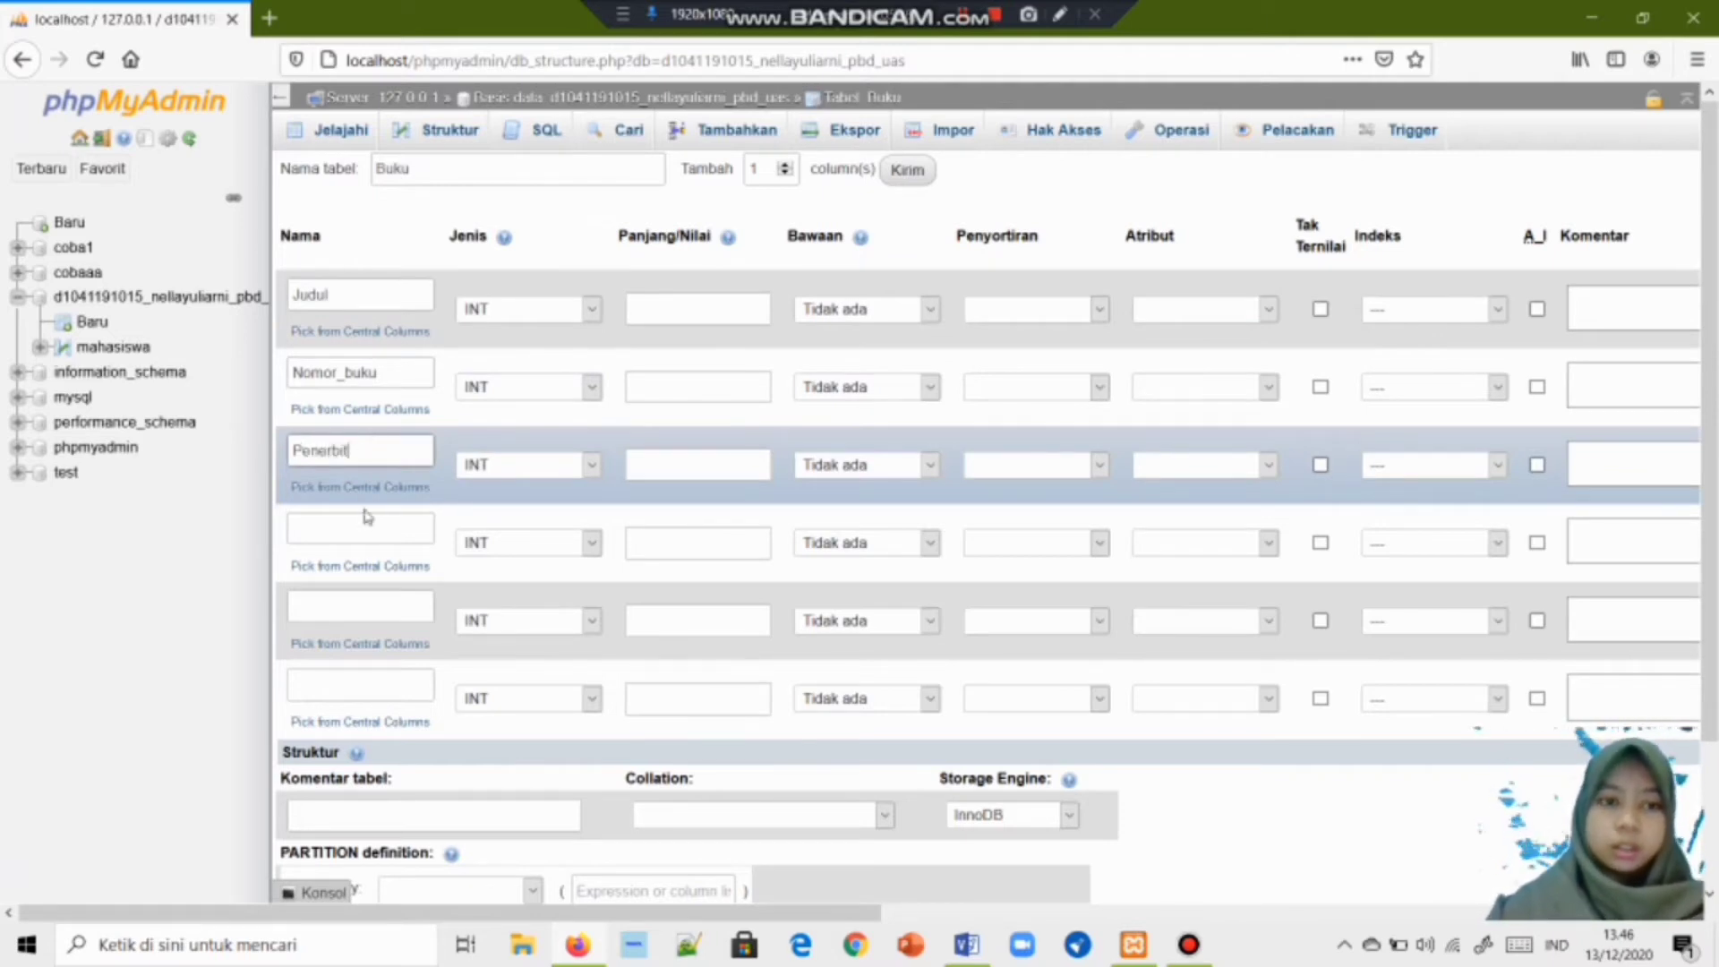
# Name the remaining columns Pengarang, Tahun_Terbit and Jumlah.
pyautogui.click(367, 520)
pyautogui.write('Pengarang')
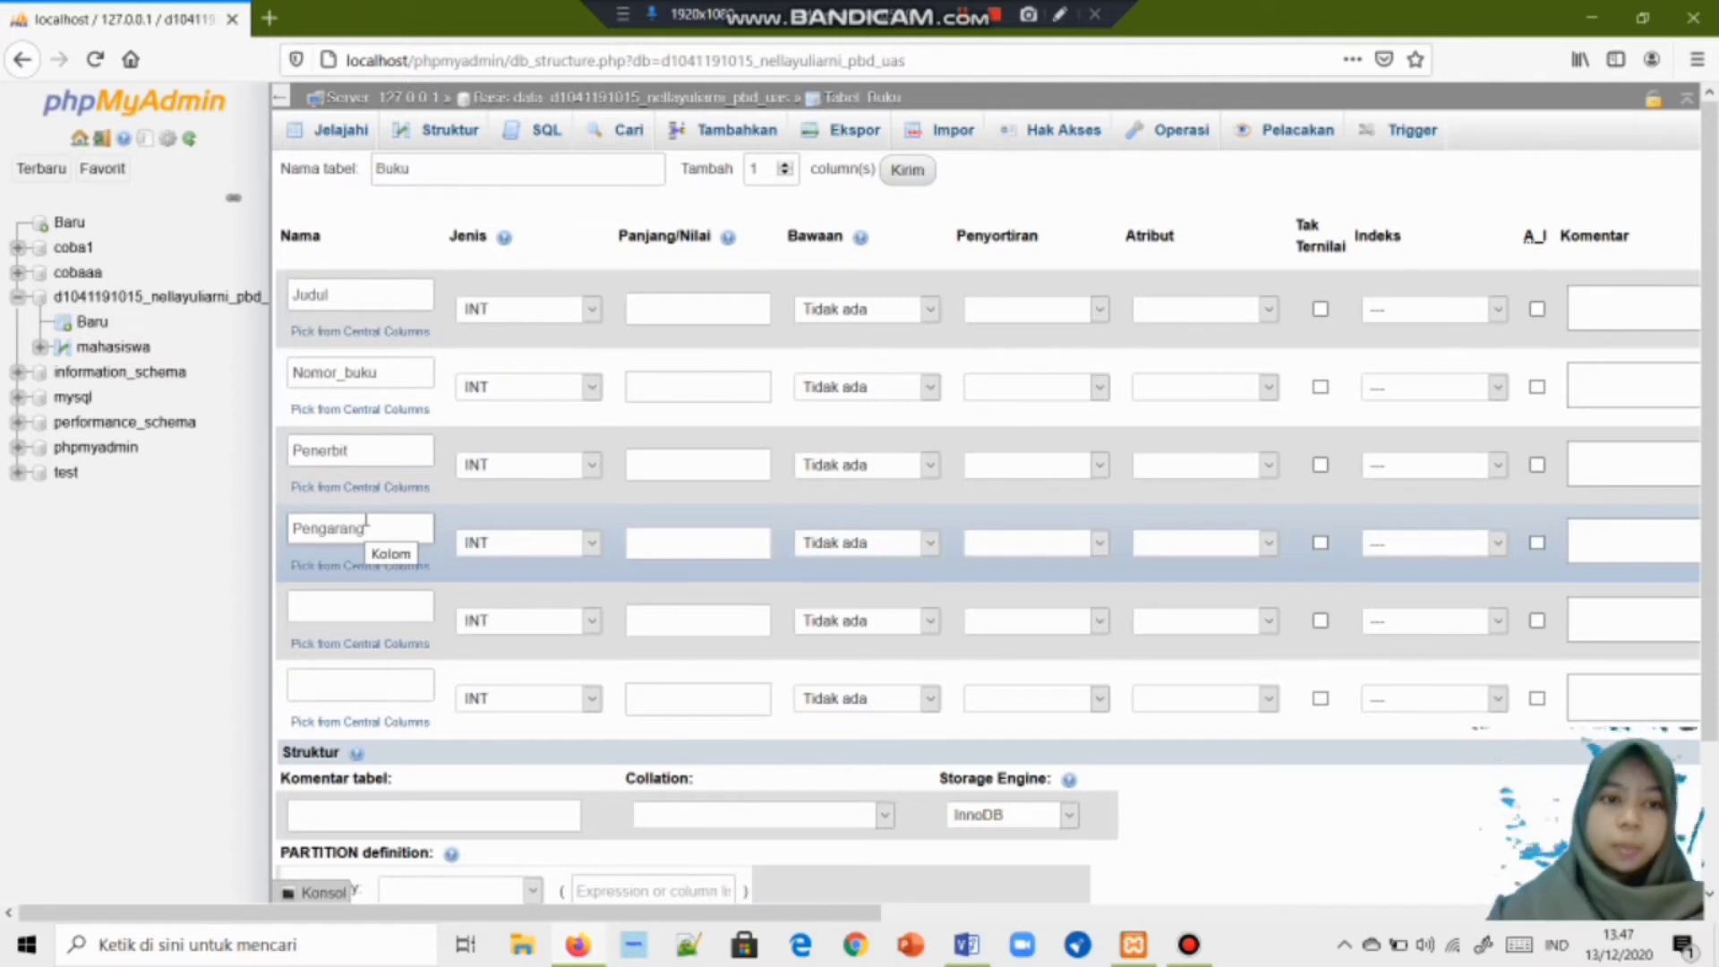
pyautogui.click(388, 612)
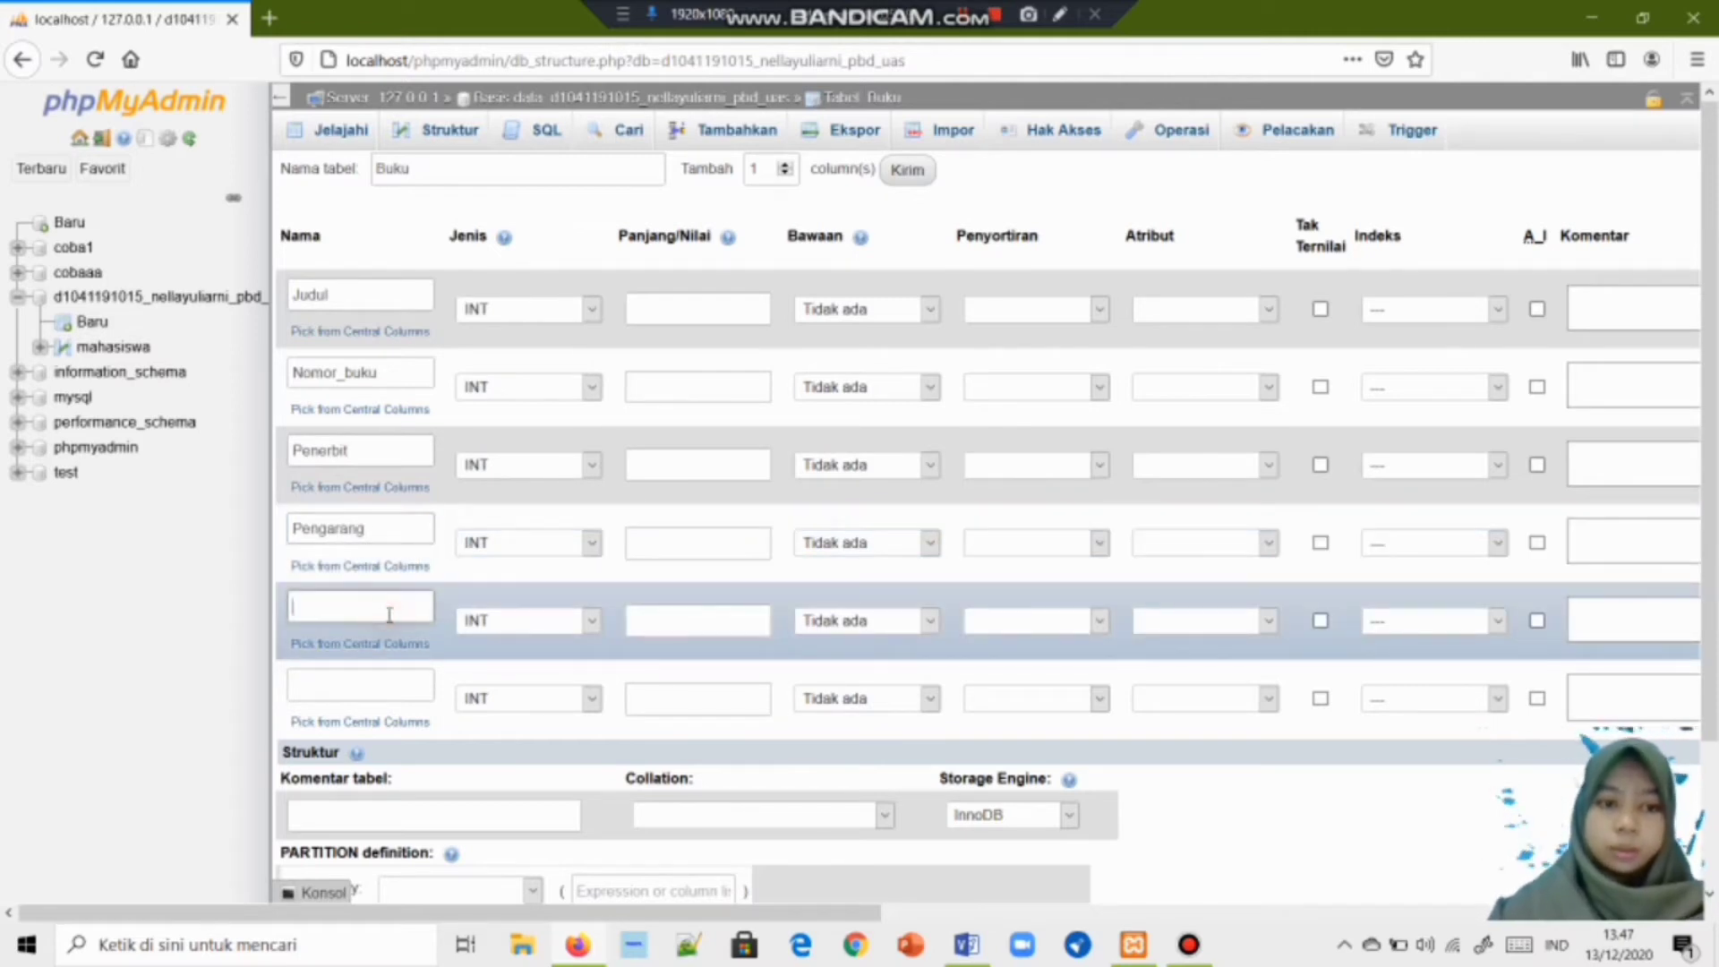
pyautogui.write('Tahun_')
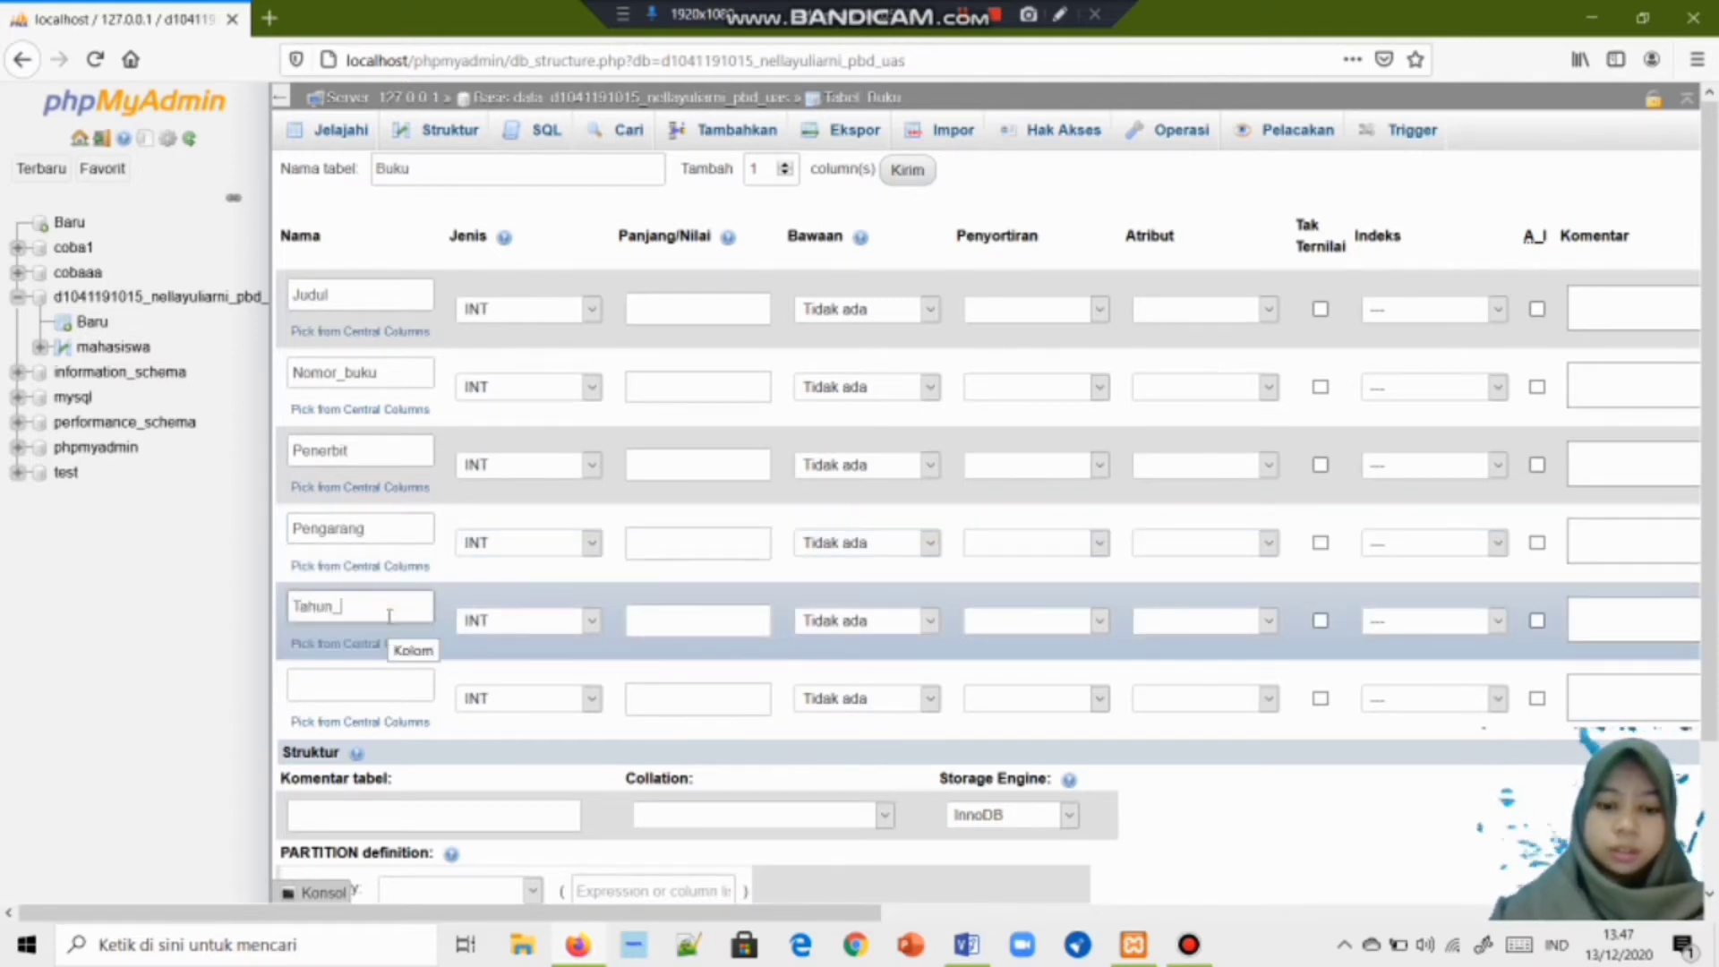
pyautogui.write('te')
pyautogui.press('BackSpace')
pyautogui.write('Terbi')
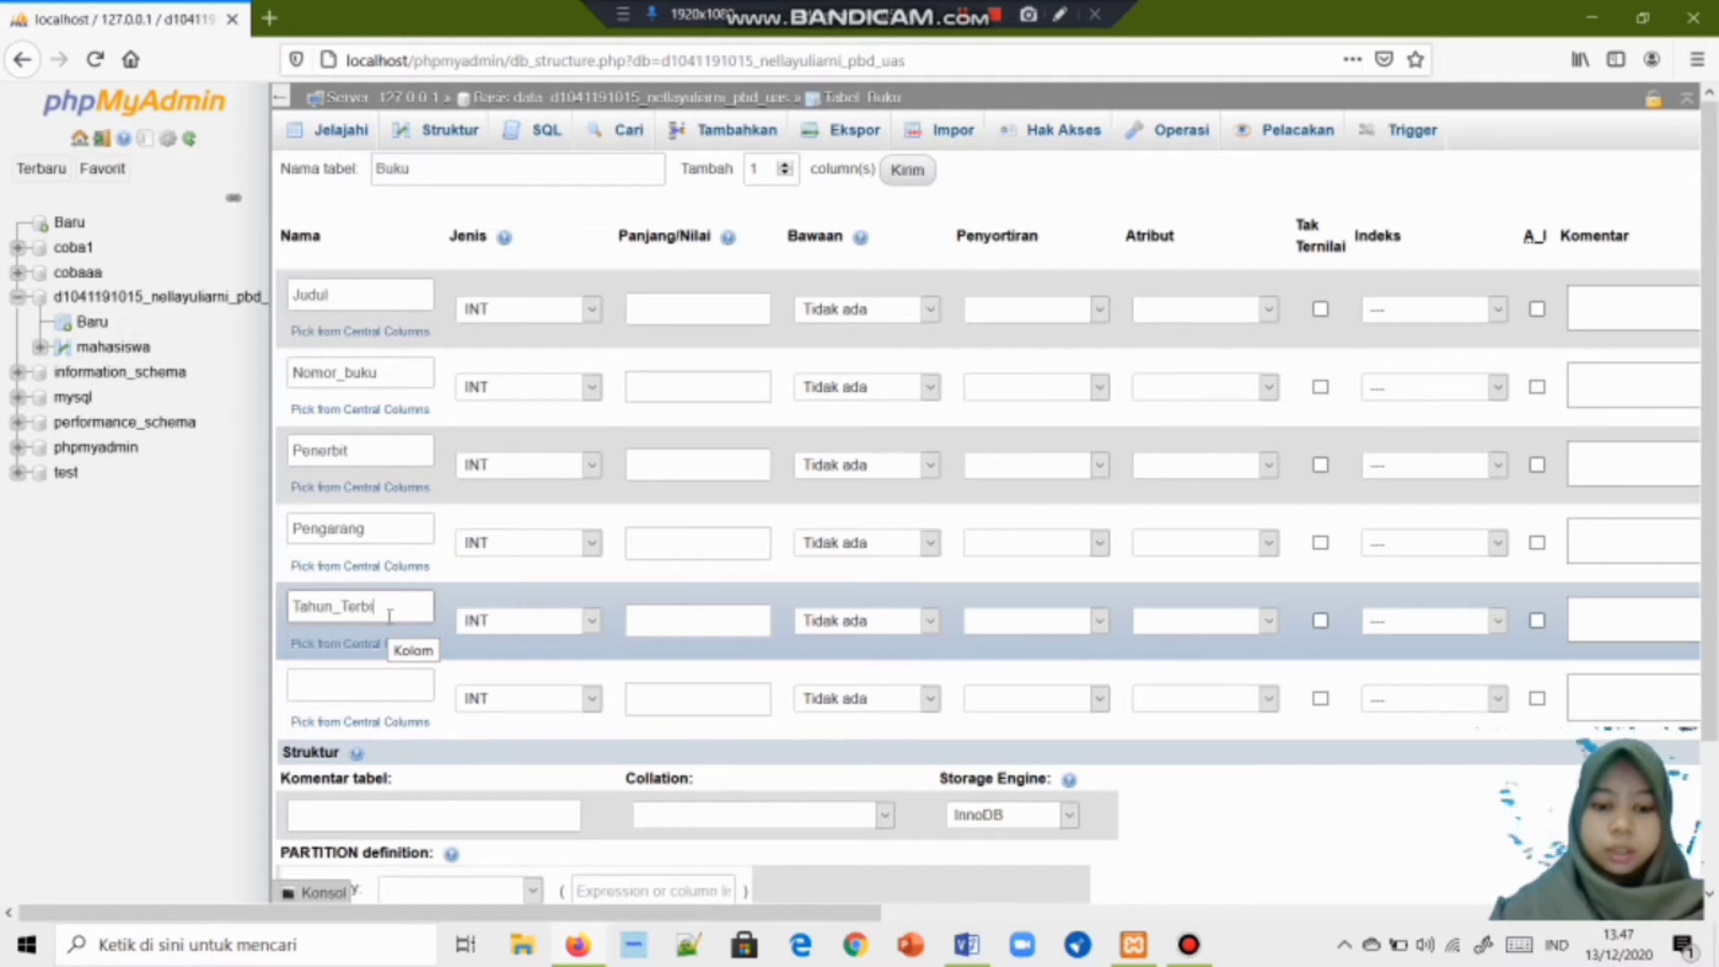
pyautogui.click(389, 677)
pyautogui.write('JU')
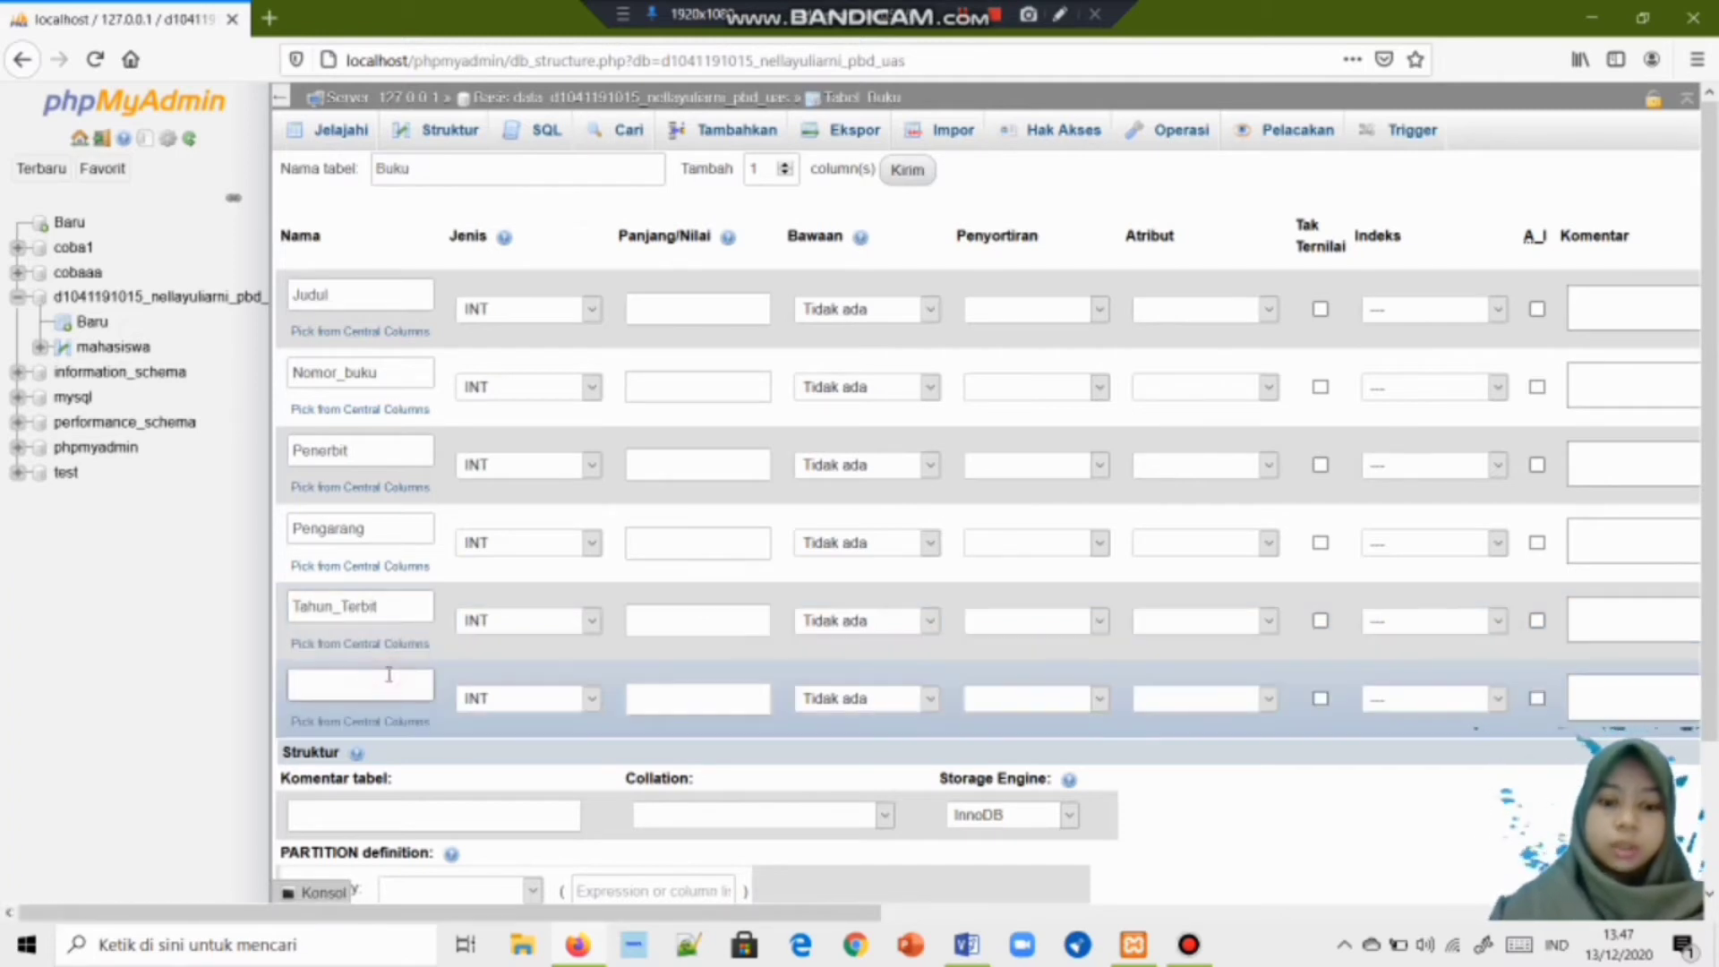
pyautogui.write('MLA')
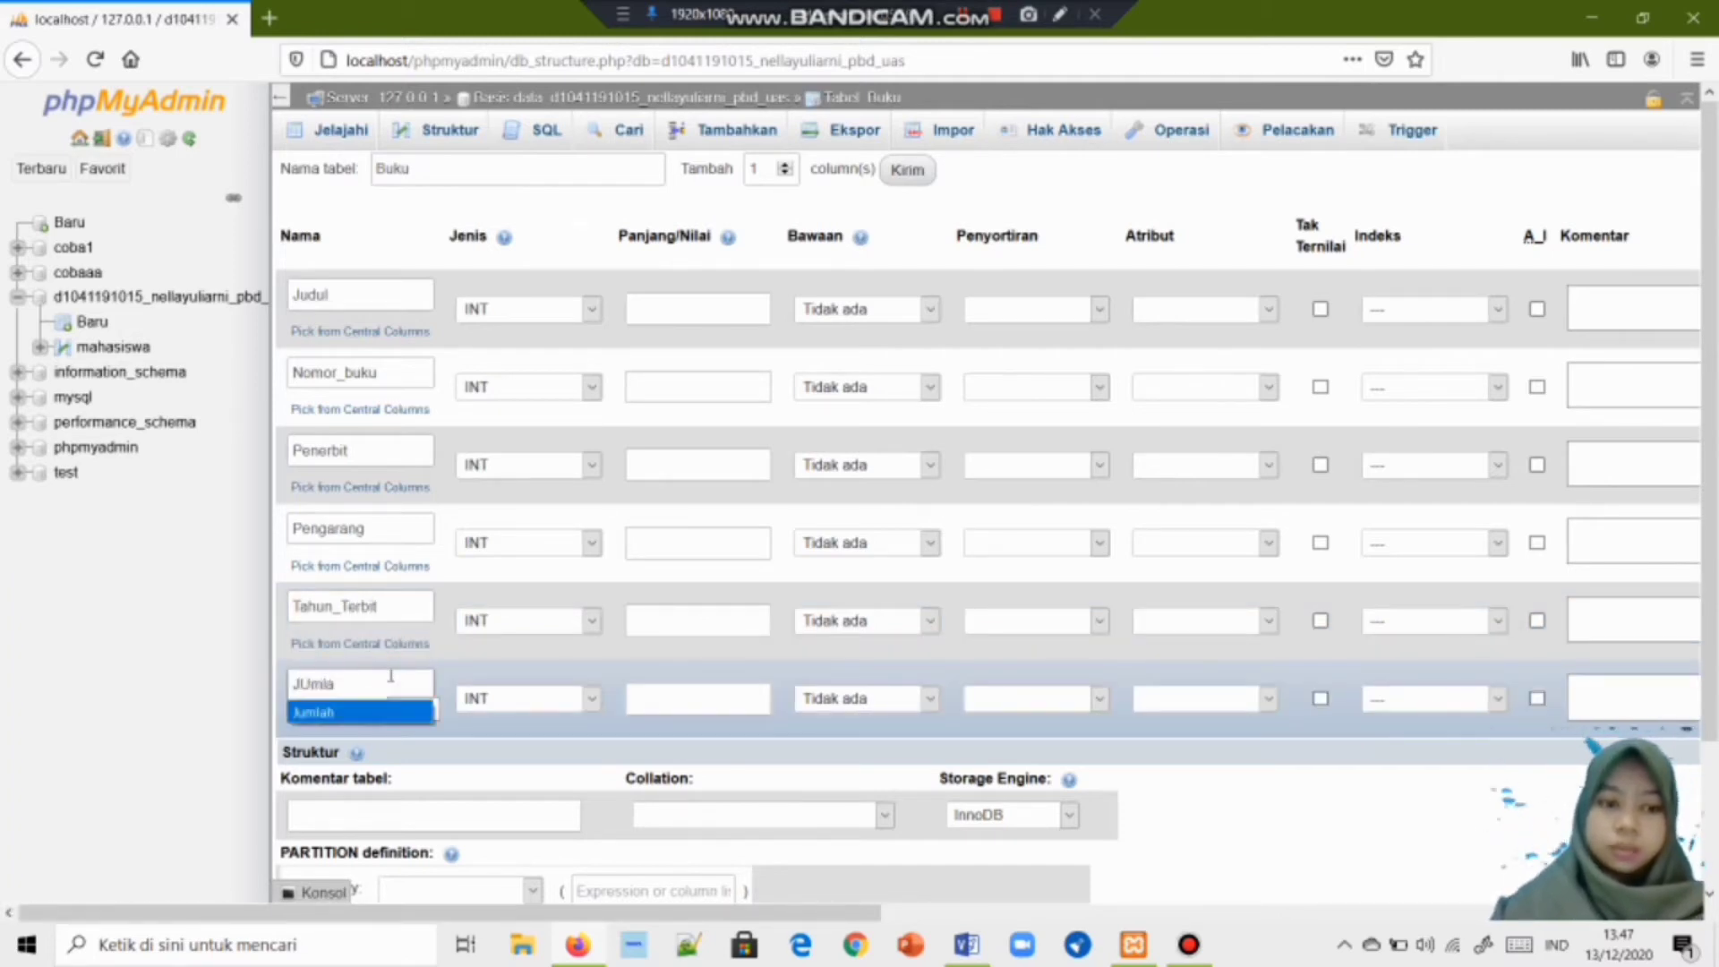
pyautogui.click(313, 712)
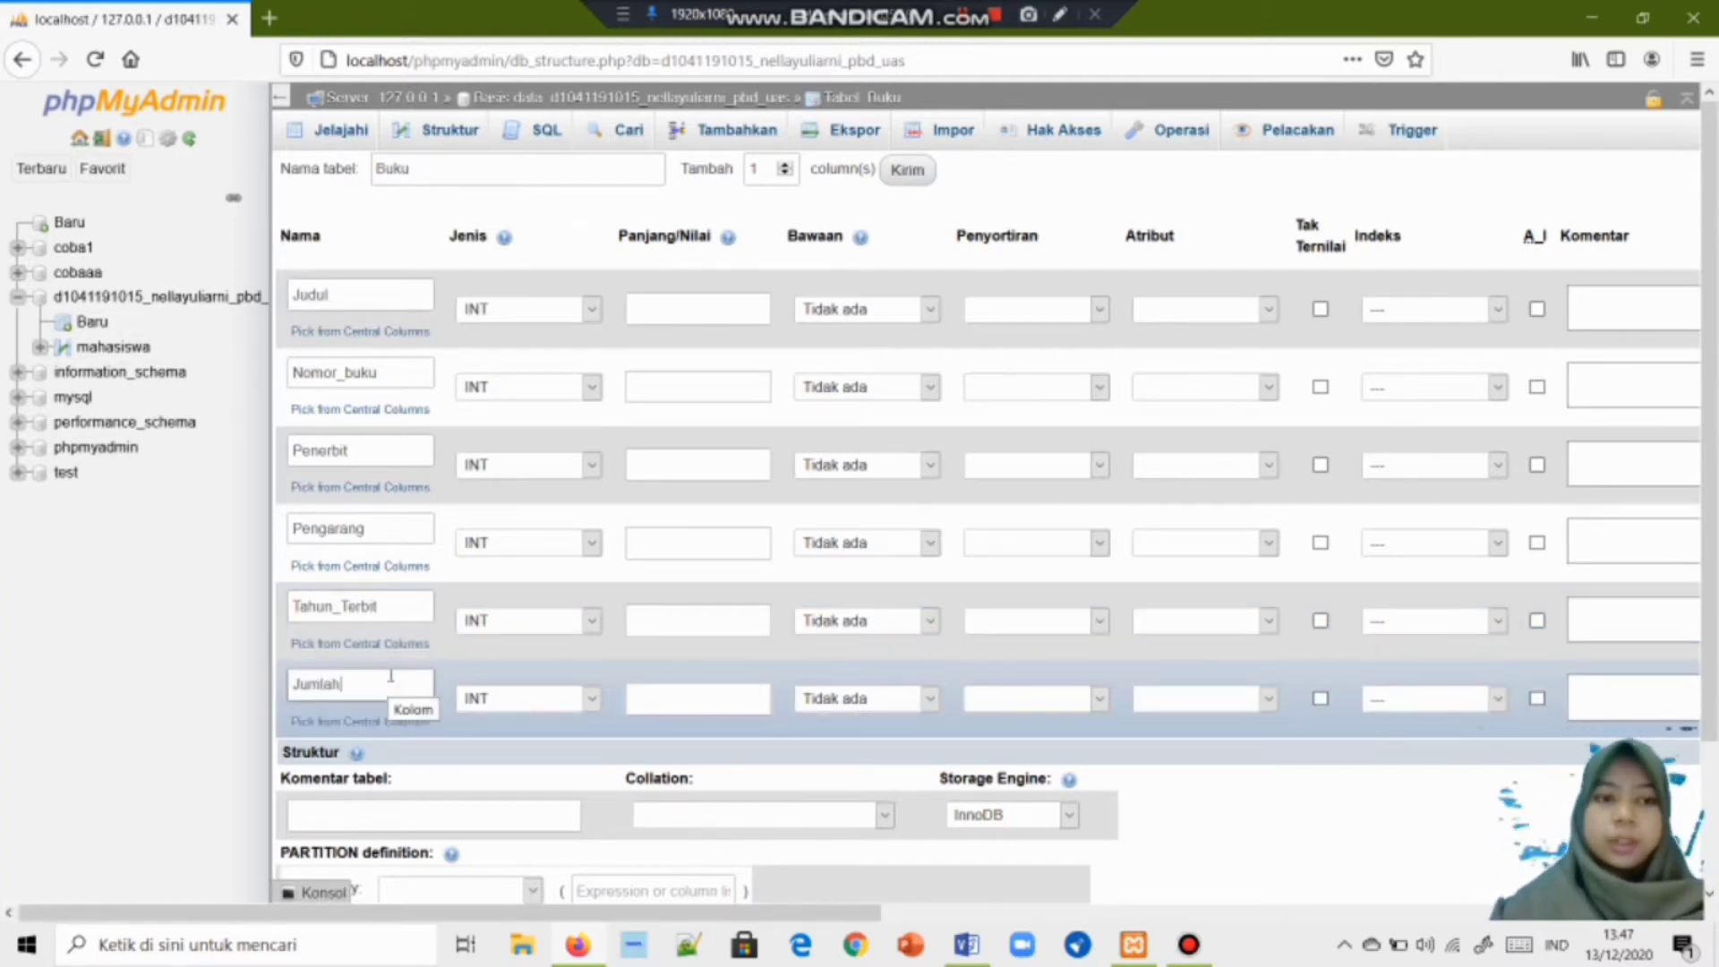
# Make Judul, Nomor_buku, Penerbit and Pengarang VARCHAR, Tahun_Terbit DATE, and keep Jumlah INT.
pyautogui.click(587, 310)
pyautogui.click(564, 363)
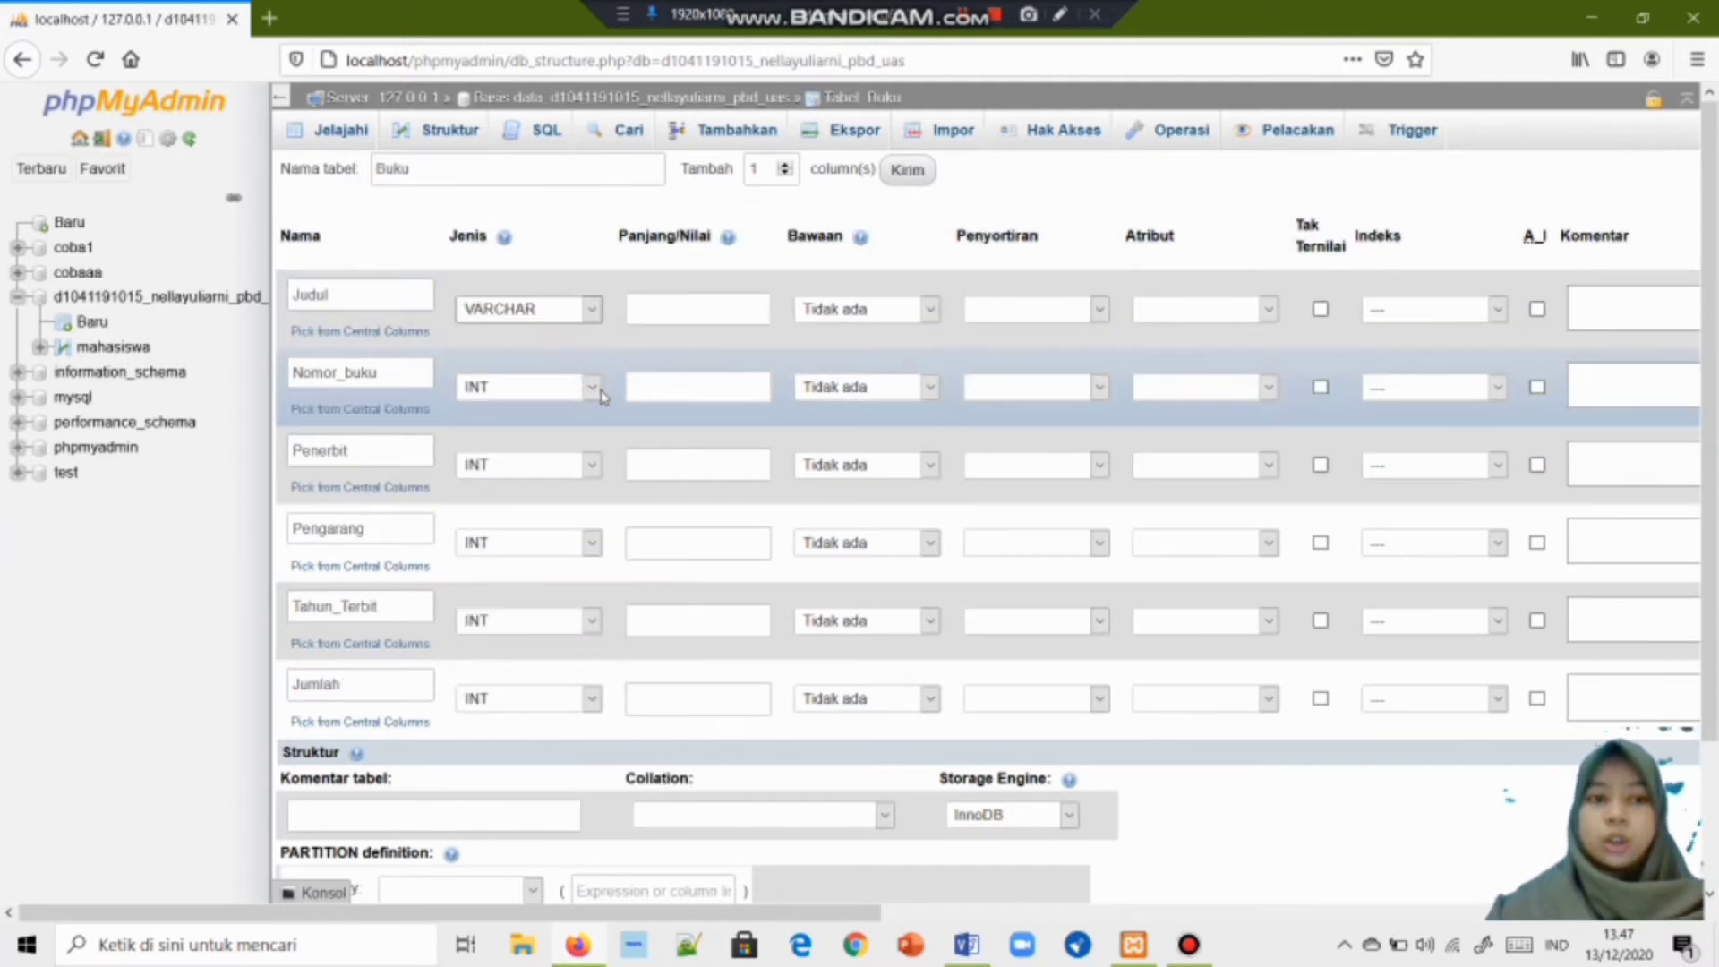
pyautogui.click(591, 387)
pyautogui.click(567, 440)
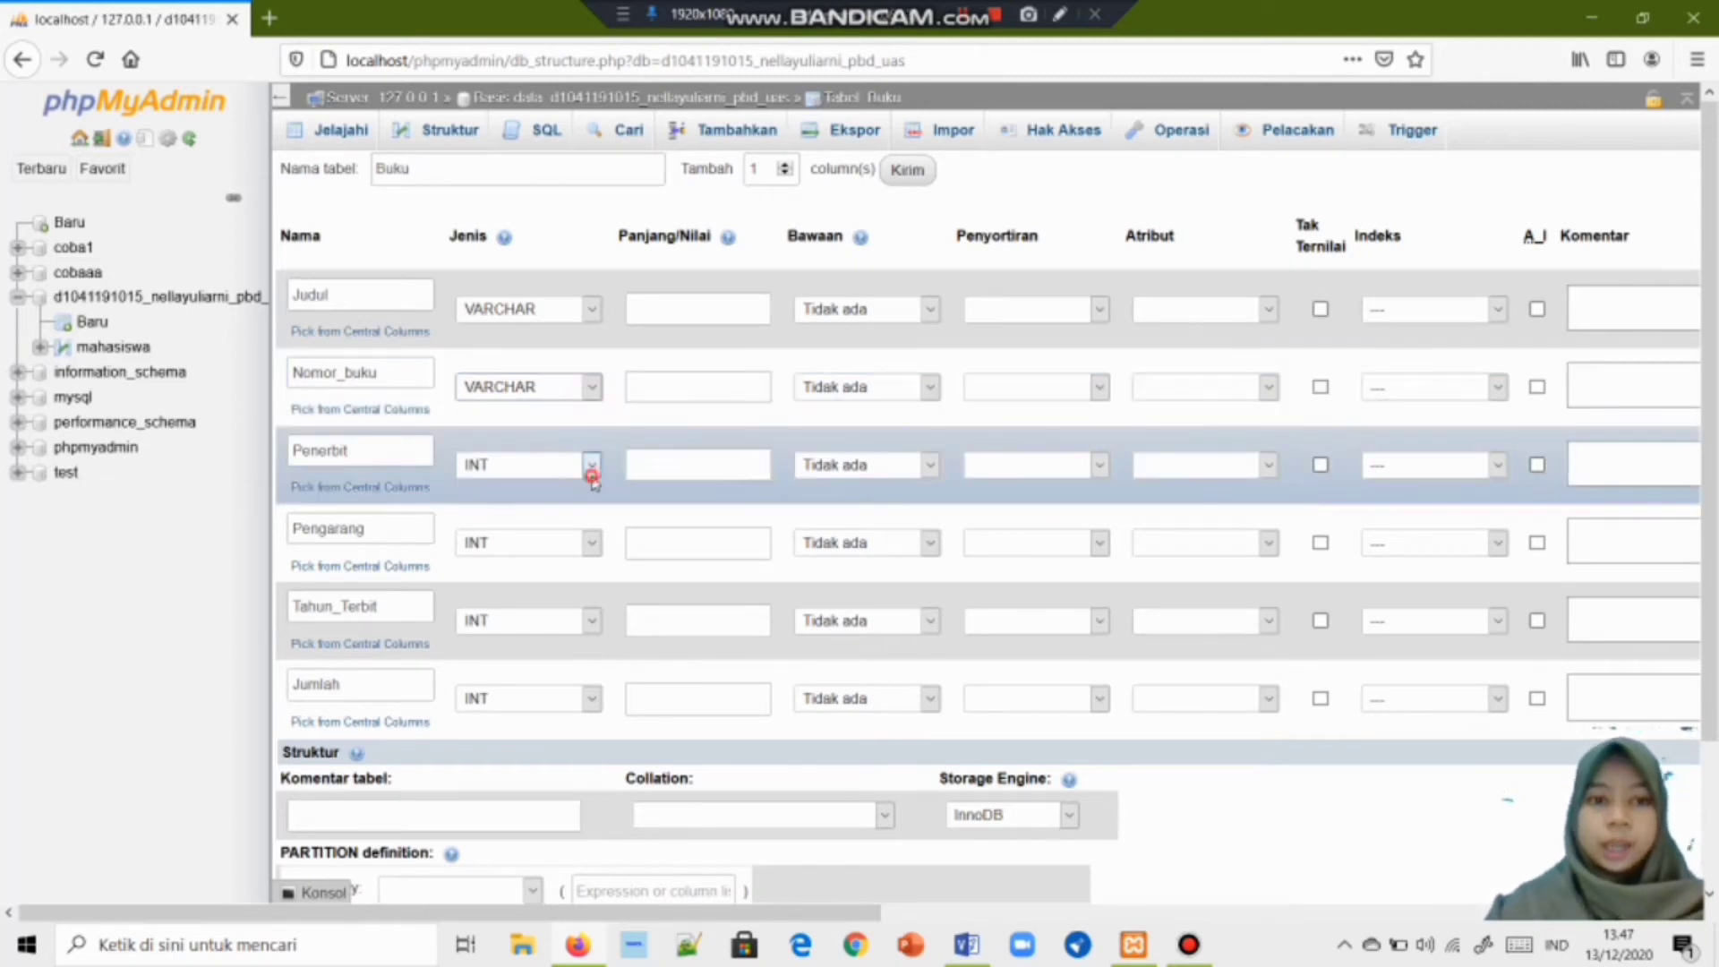
pyautogui.click(591, 465)
pyautogui.click(596, 529)
pyautogui.click(591, 543)
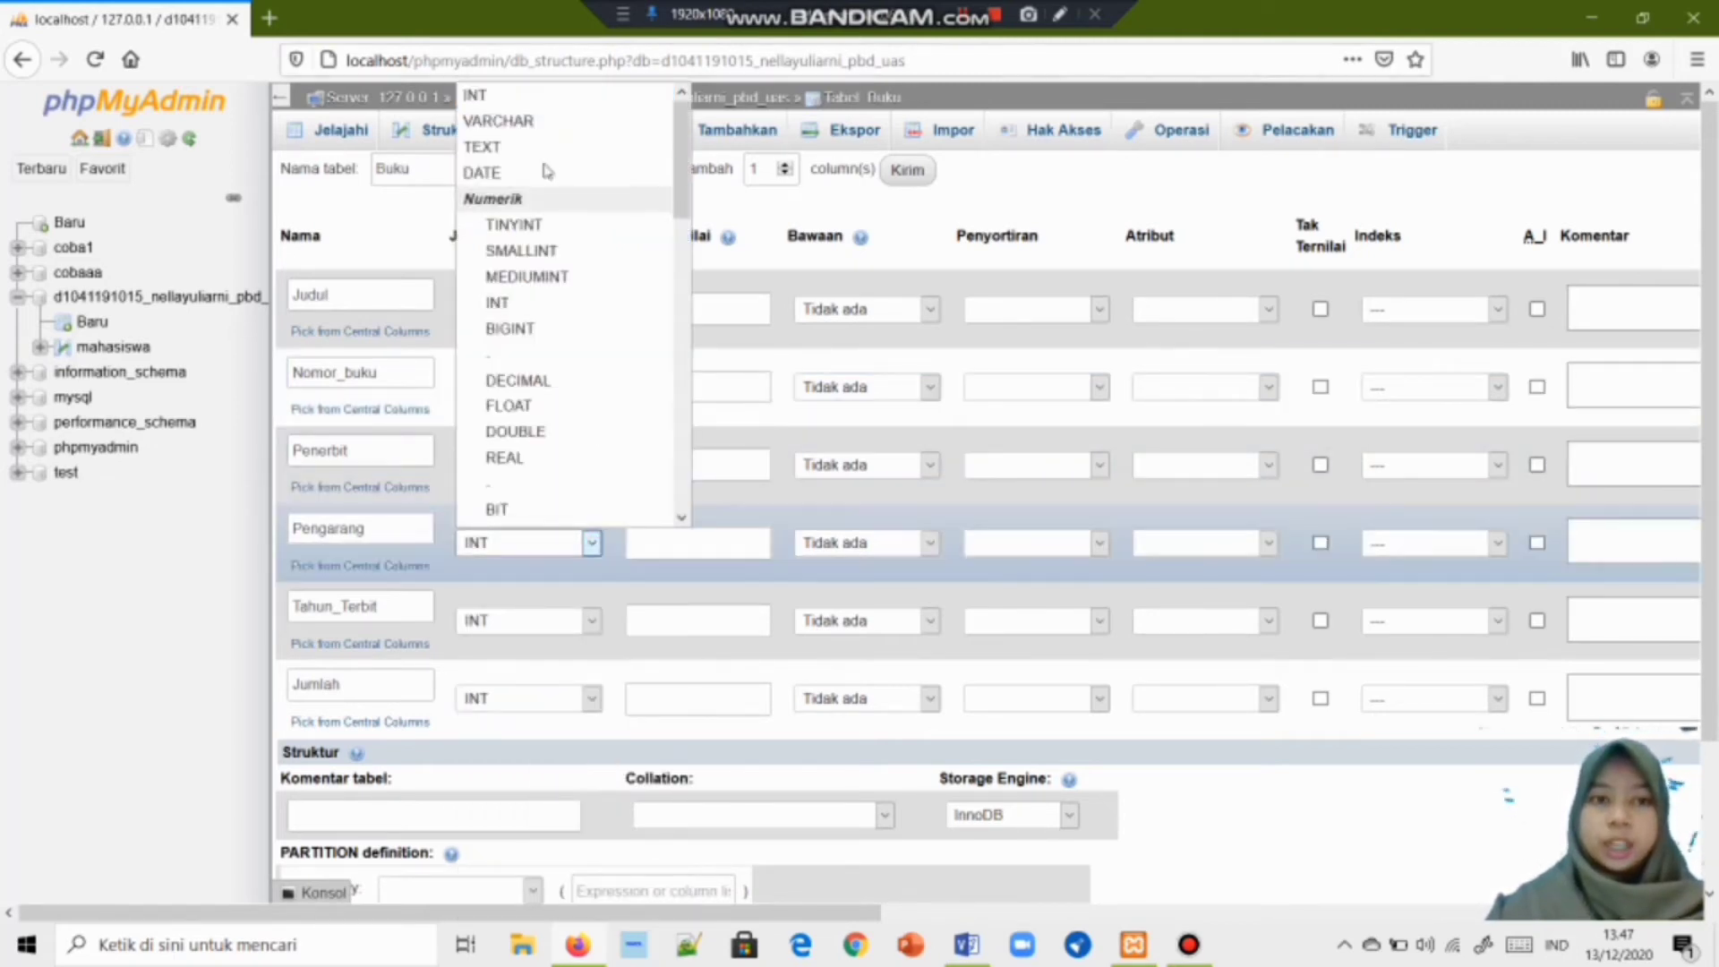
pyautogui.click(534, 126)
pyautogui.click(591, 620)
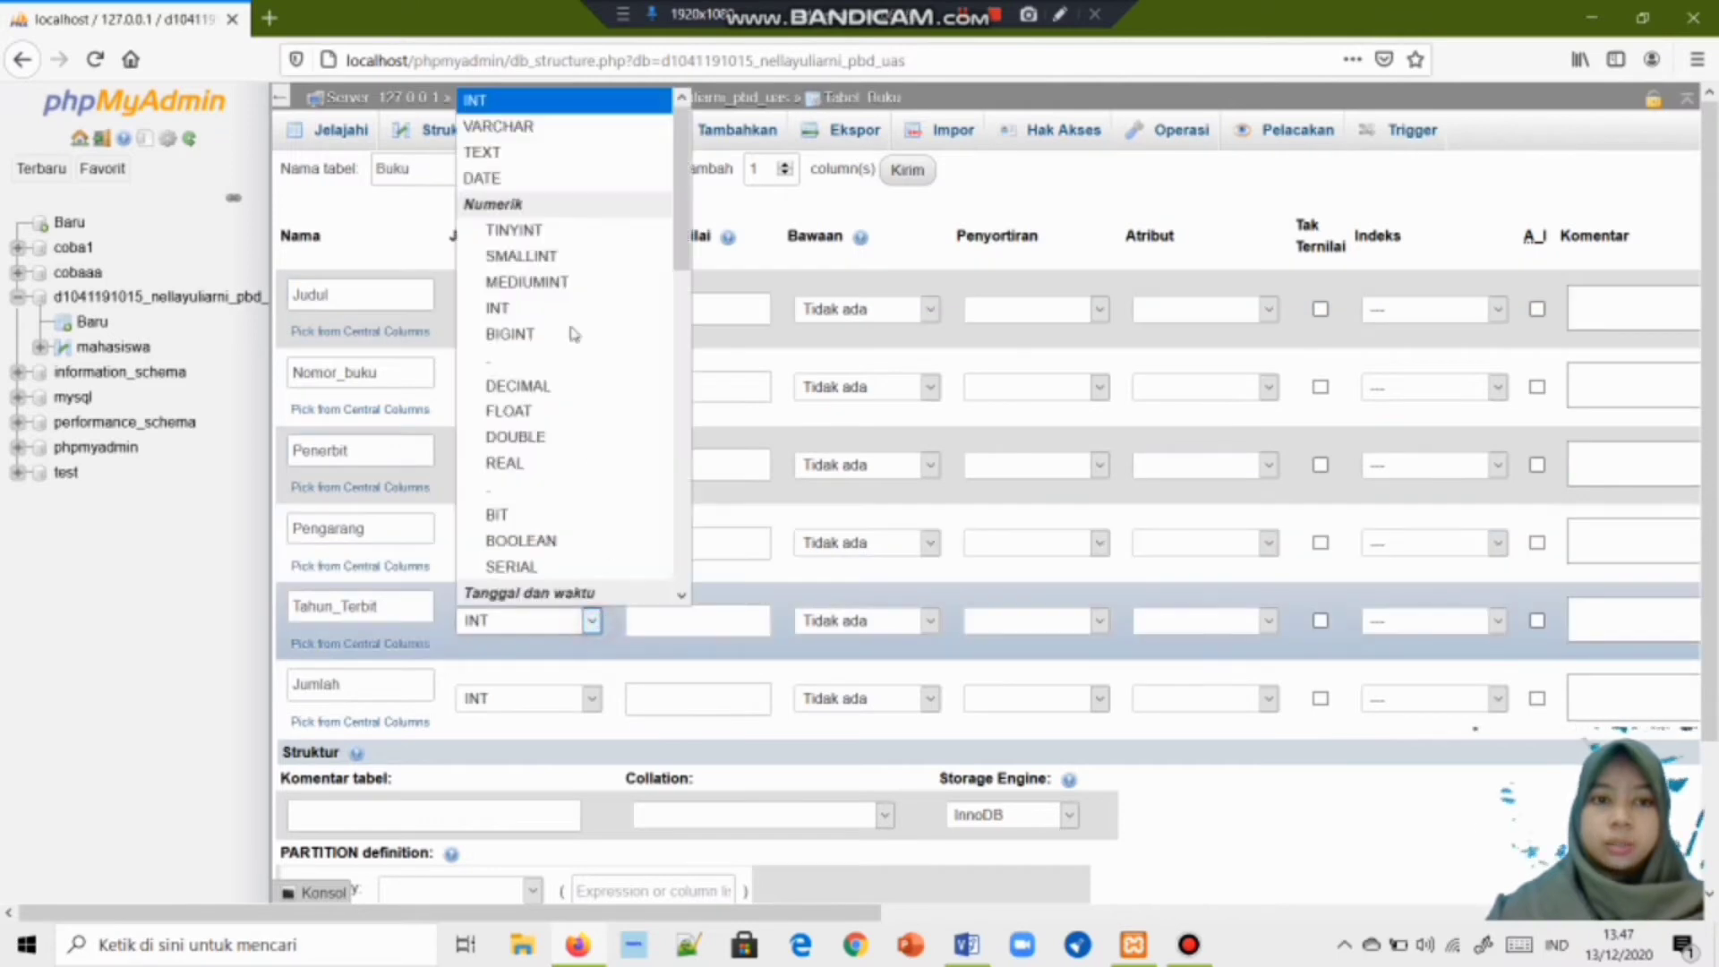
pyautogui.click(516, 179)
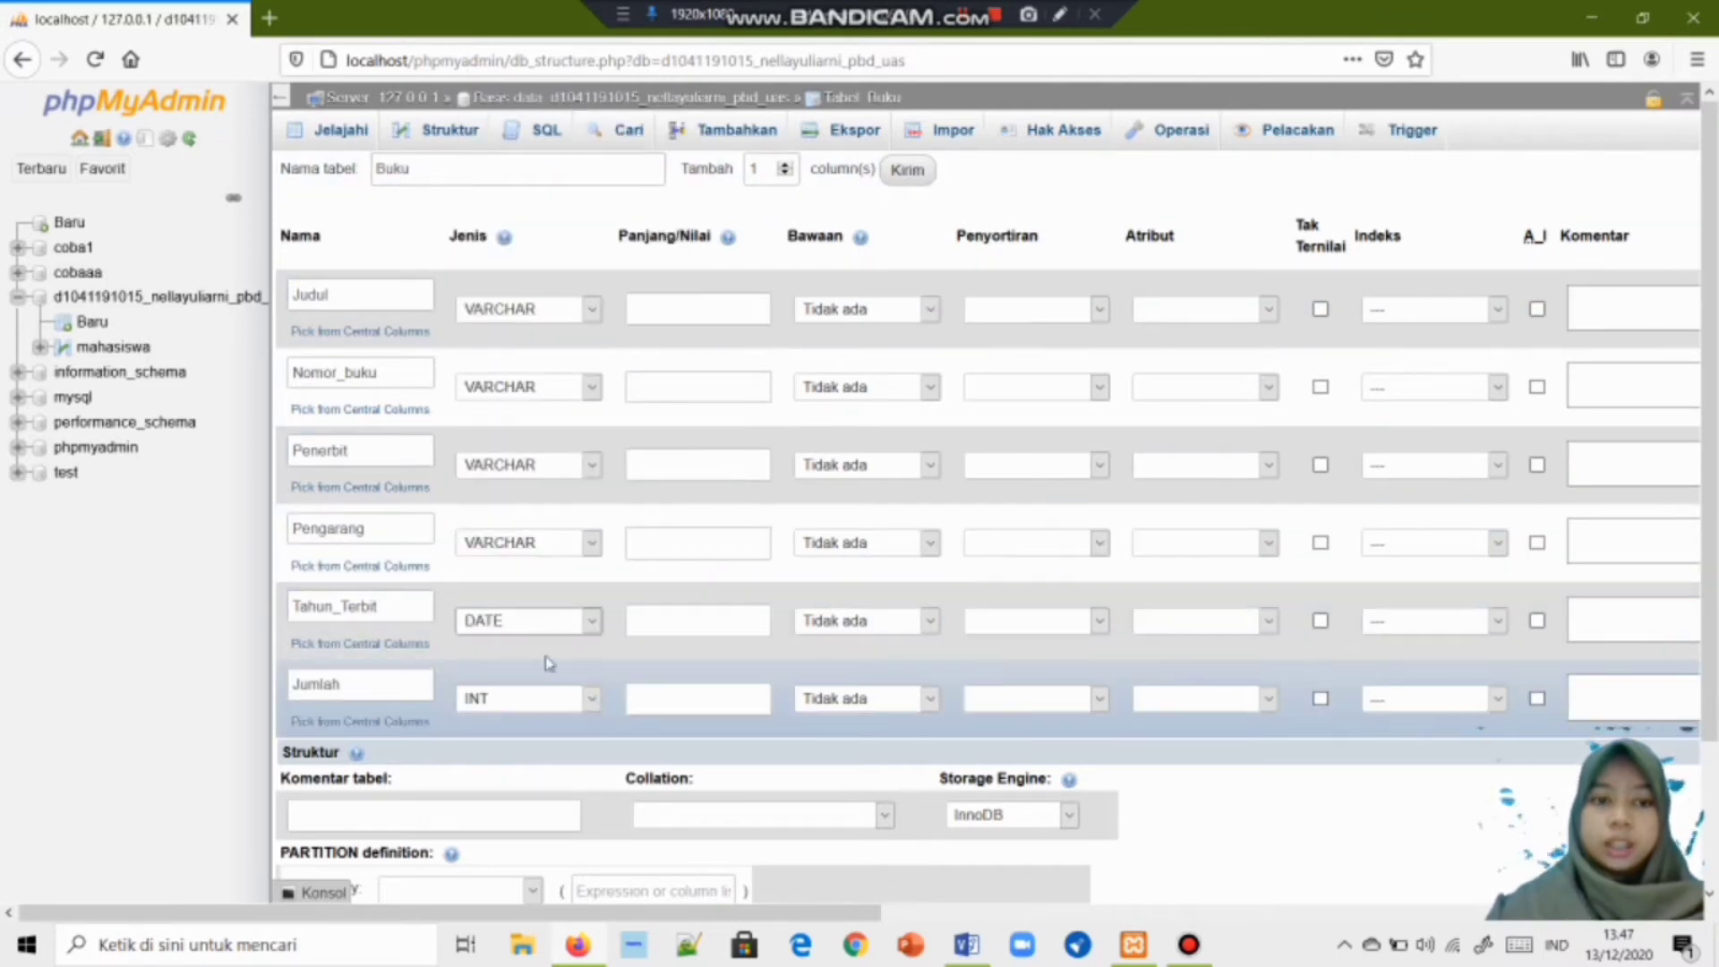
pyautogui.click(591, 699)
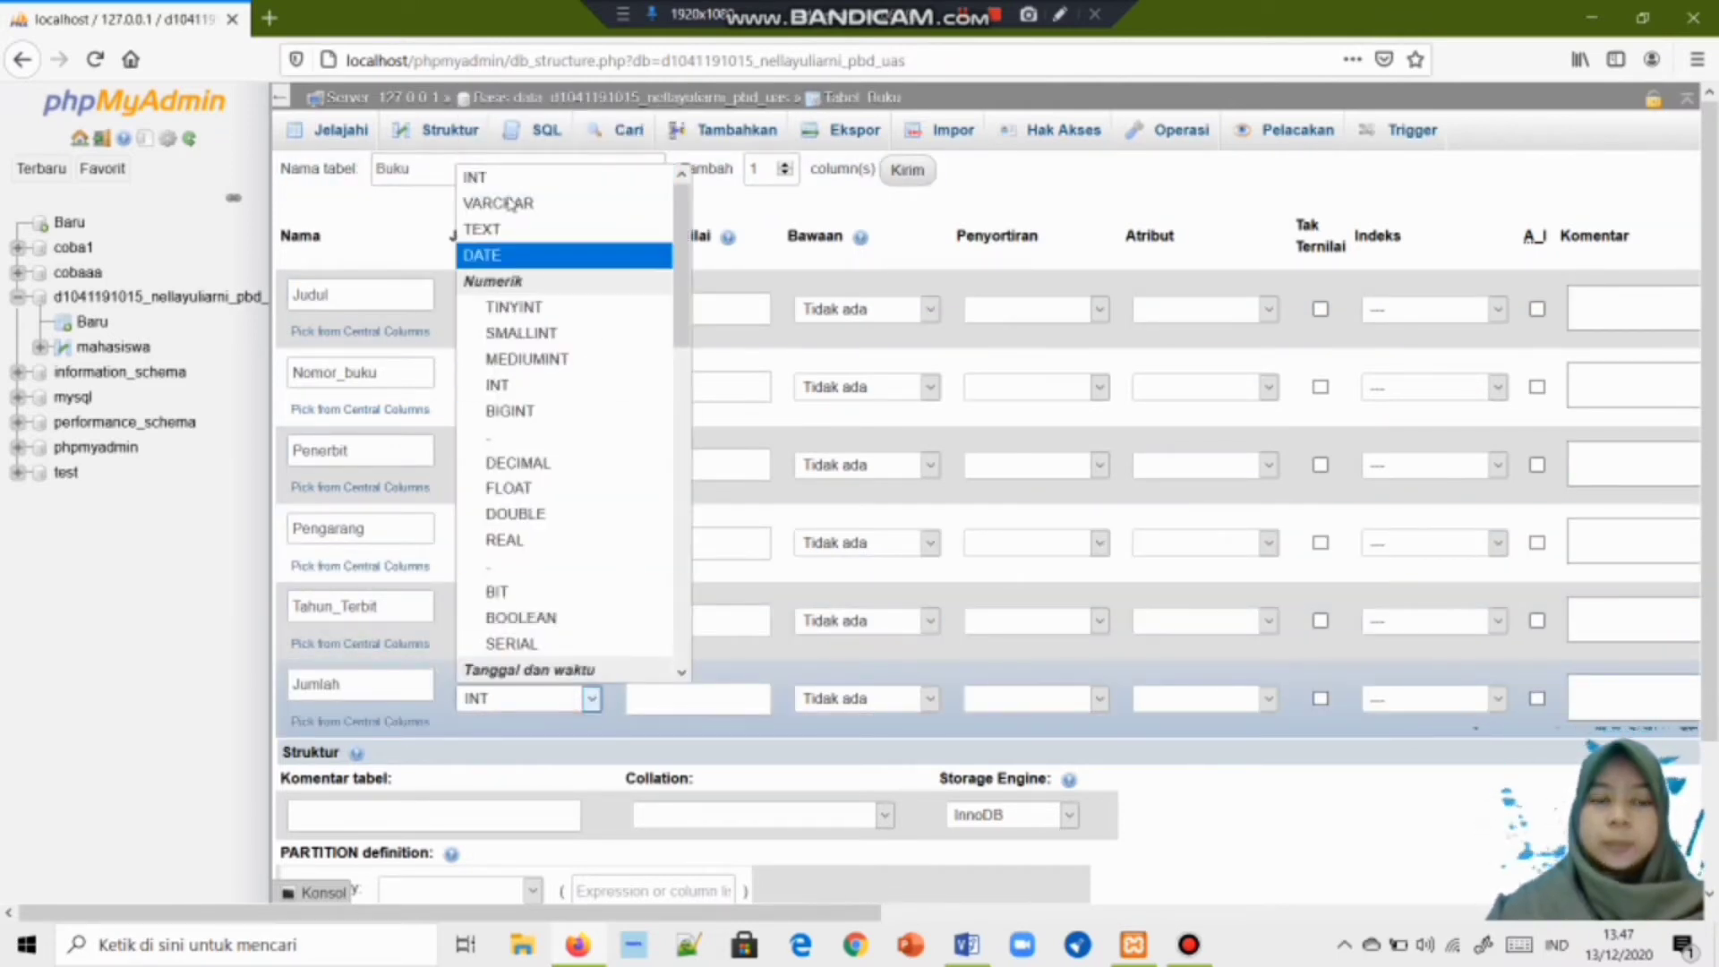
pyautogui.click(488, 179)
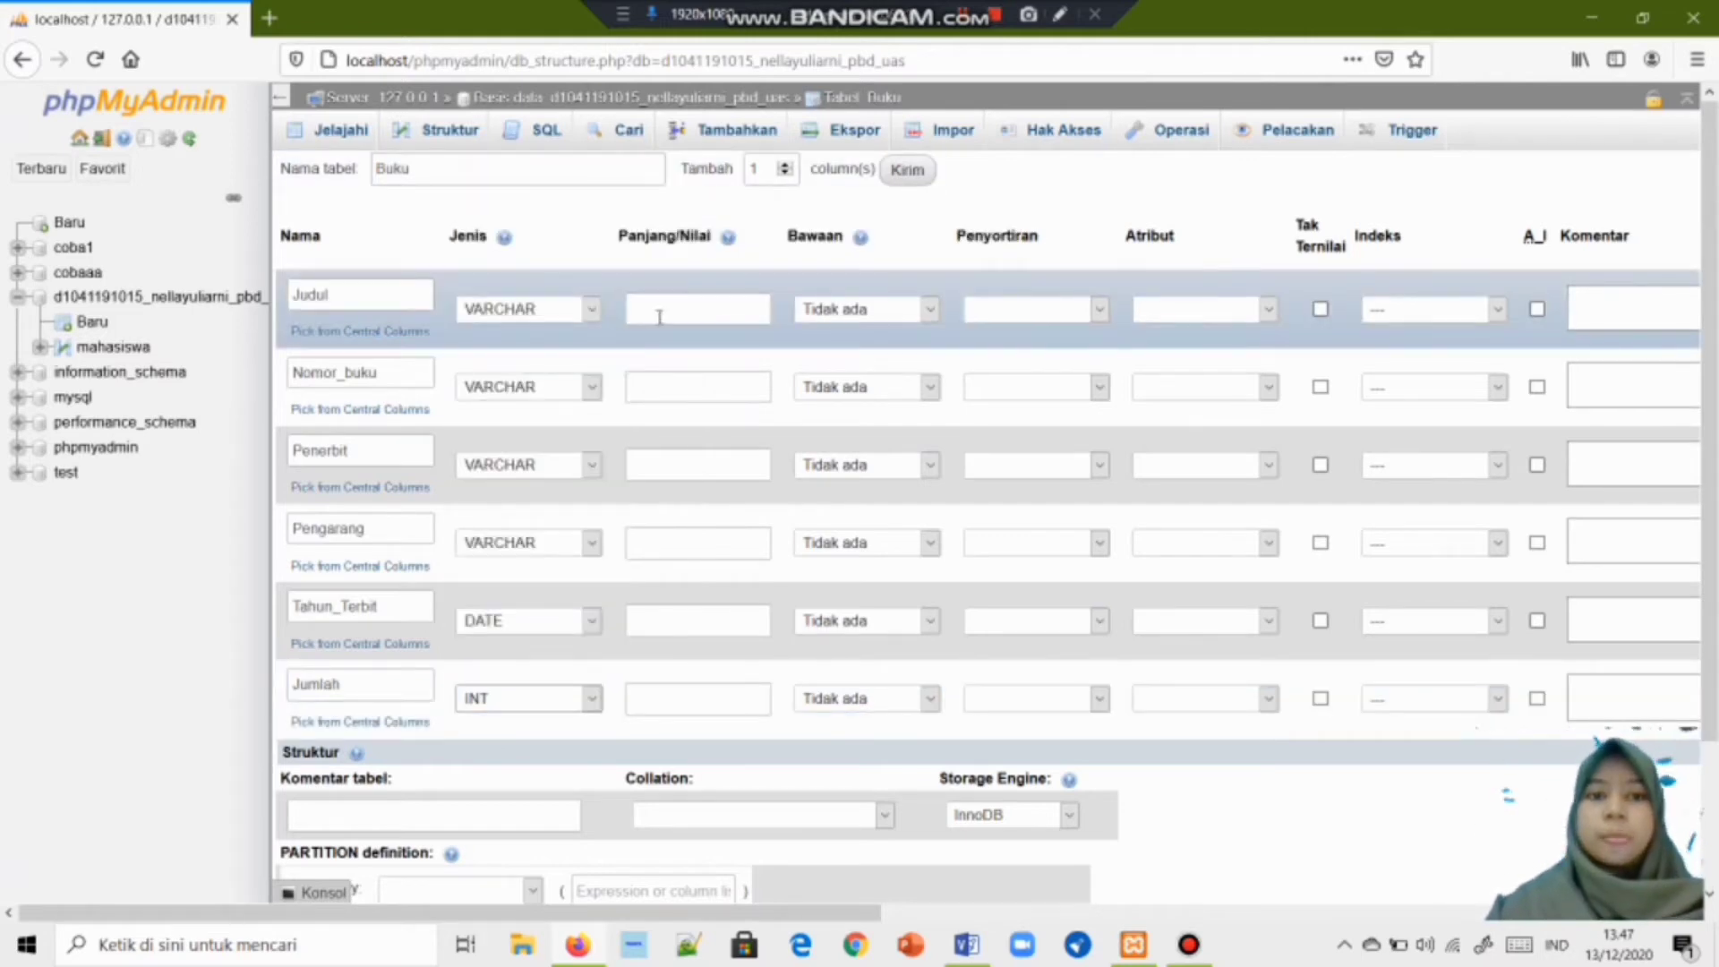
# Enter lengths 50 for Judul, 10 for Nomor_buku and 25 for Penerbit.
pyautogui.click(657, 313)
pyautogui.write('50')
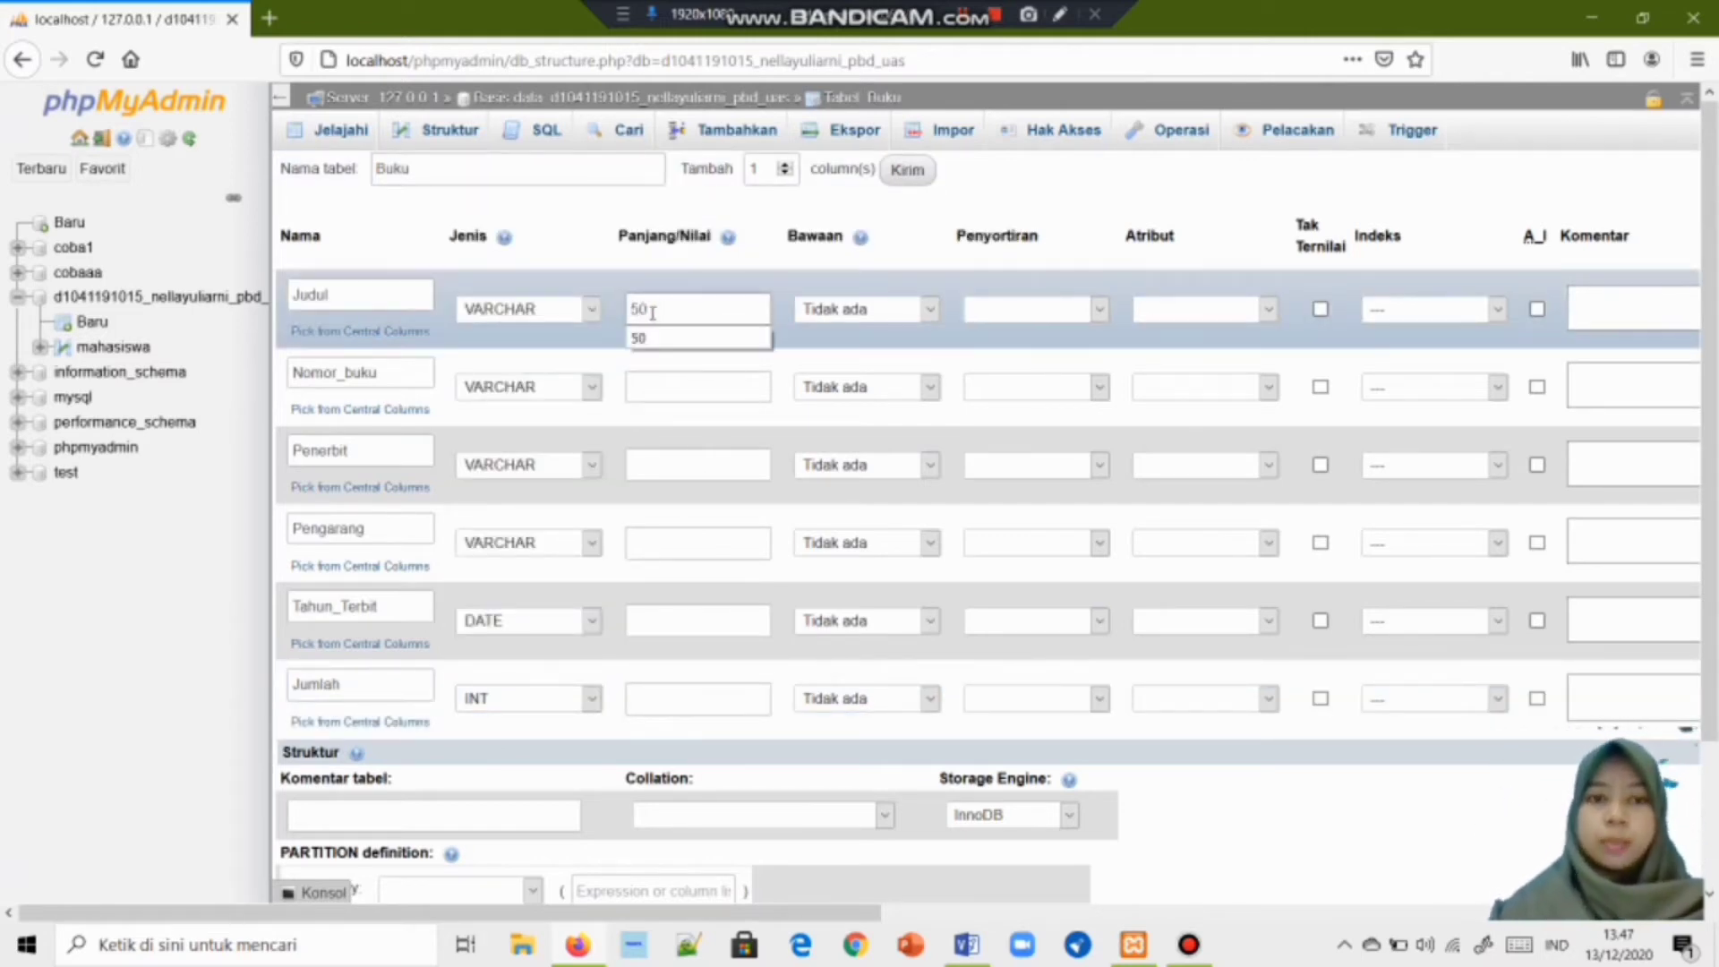
pyautogui.click(651, 389)
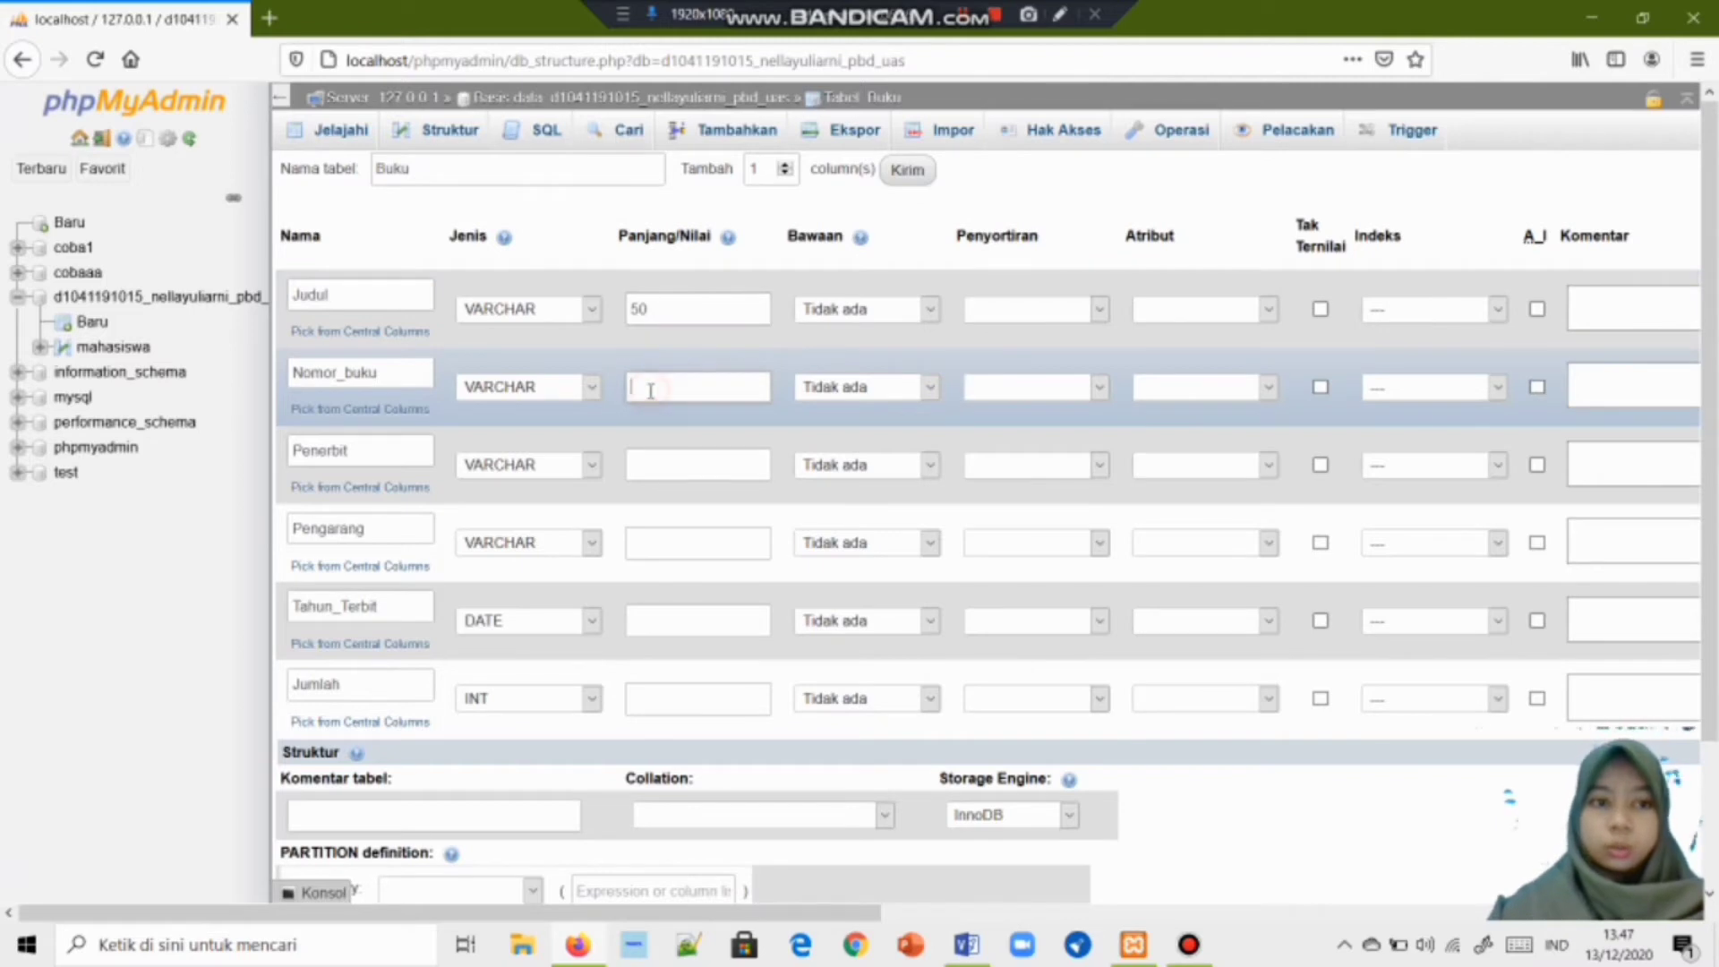
pyautogui.write('1')
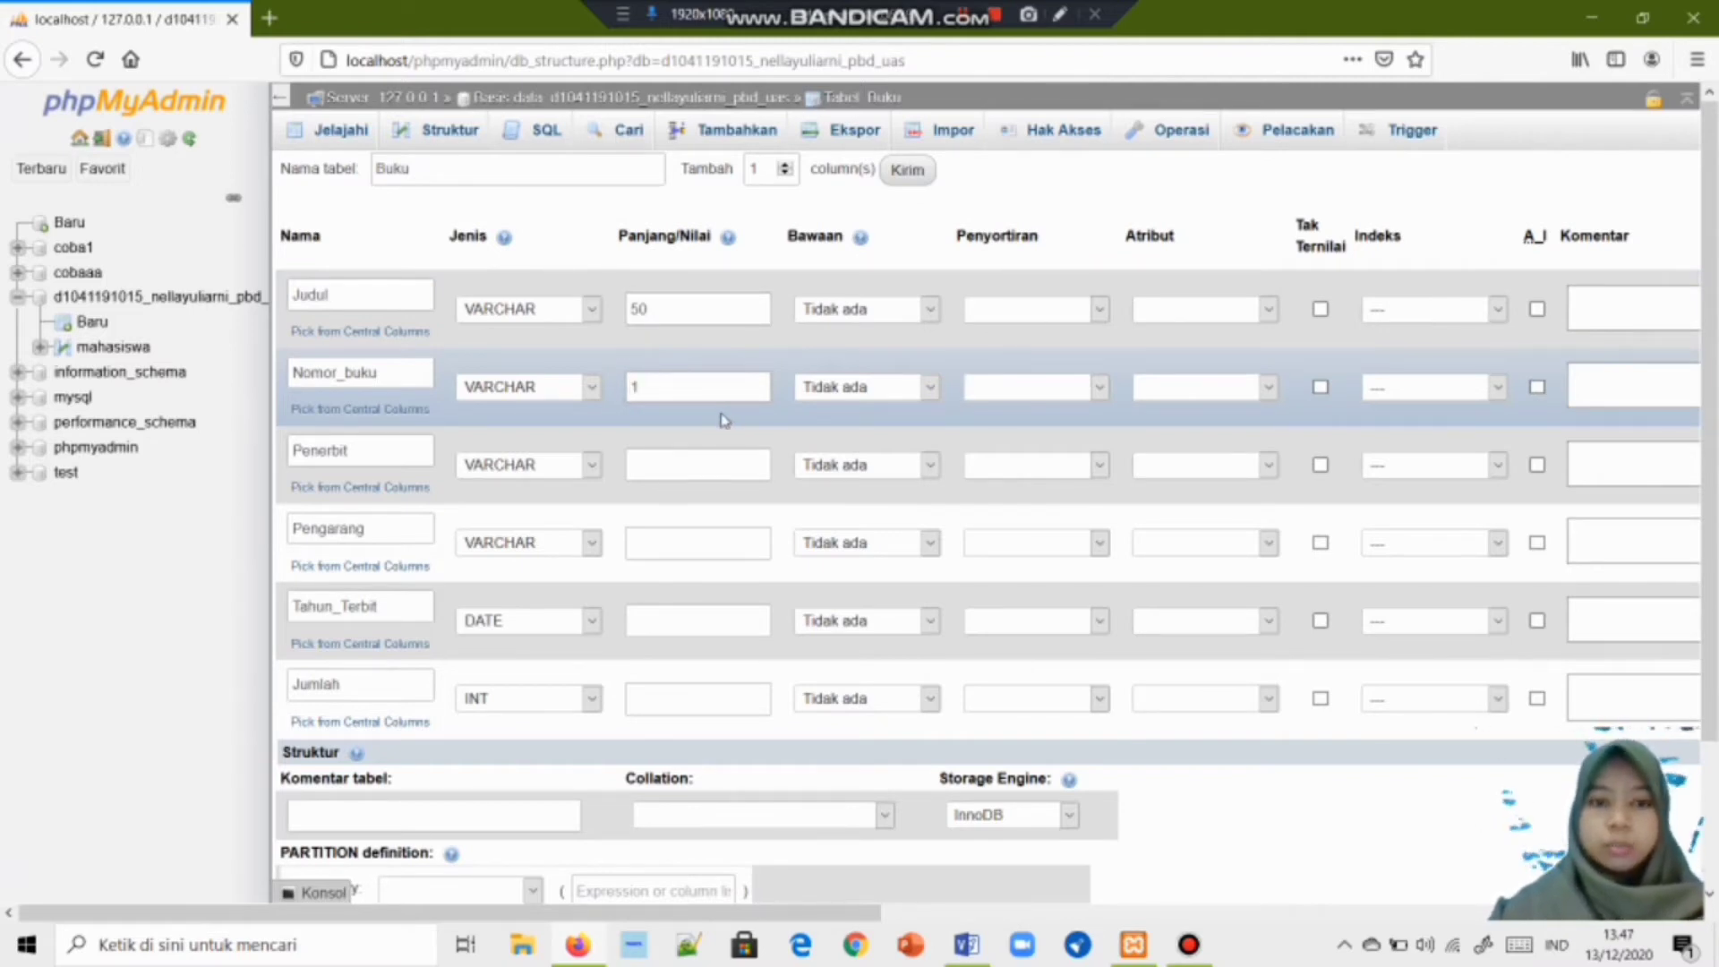
pyautogui.write('0')
pyautogui.click(684, 466)
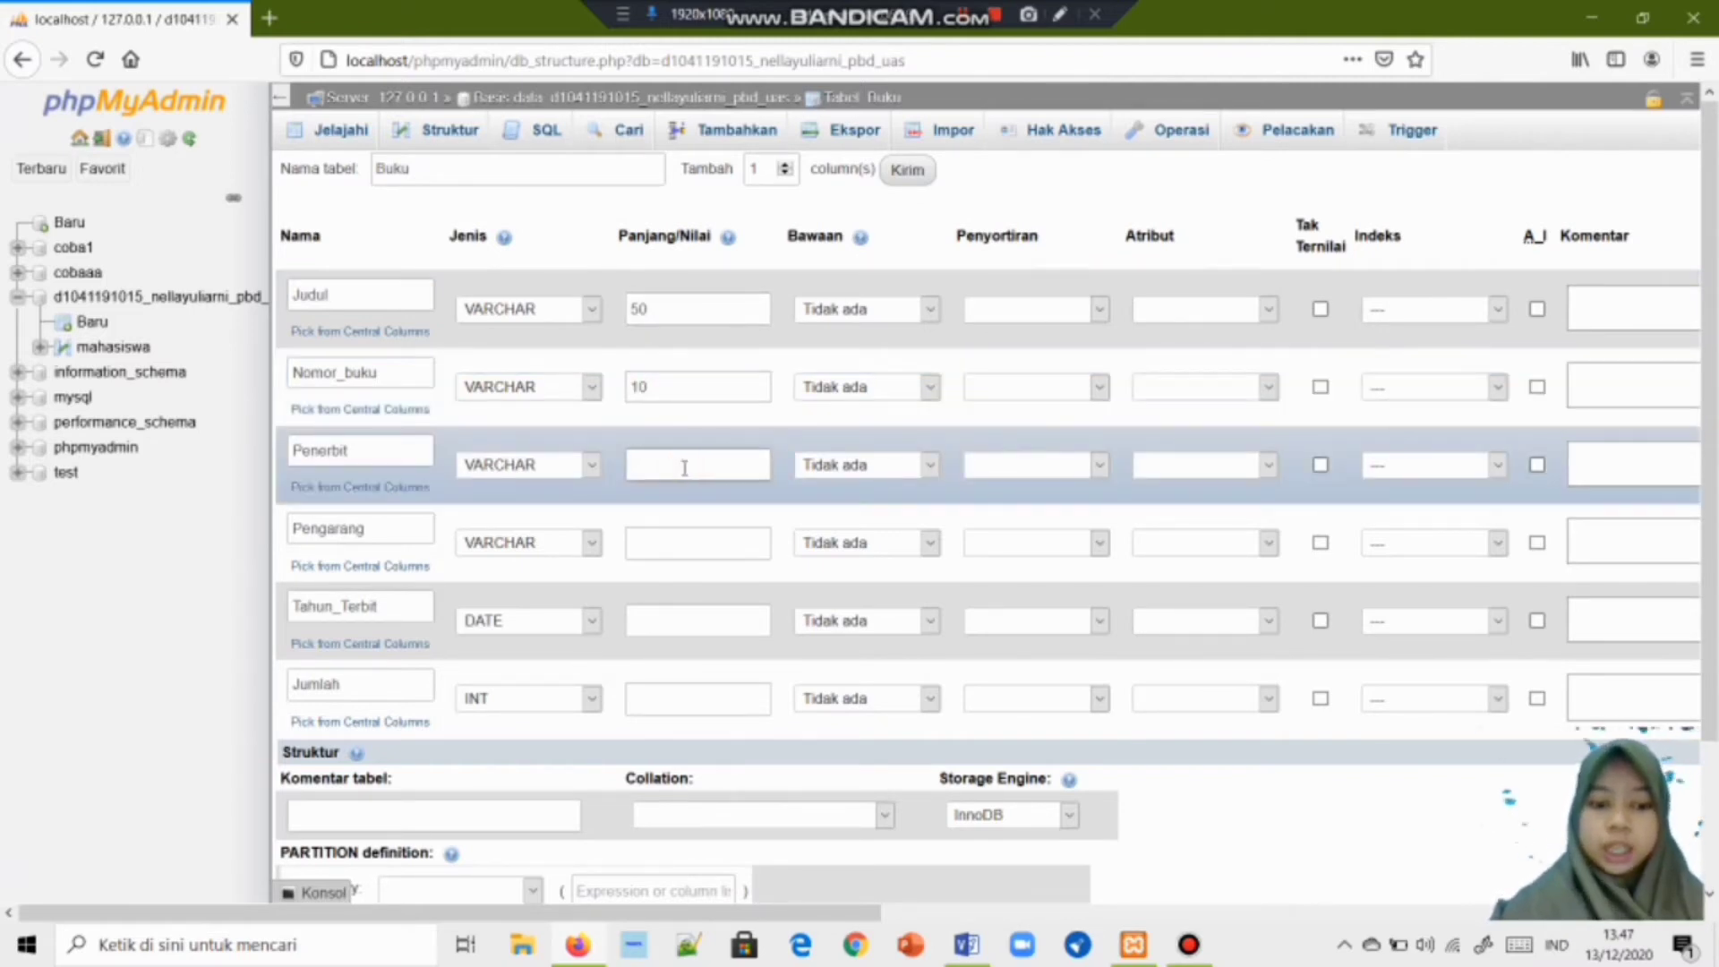
pyautogui.write('25')
# Enter lengths 30 for Pengarang, 5 for Tahun_Terbit and 100 for Jumlah.
pyautogui.click(691, 543)
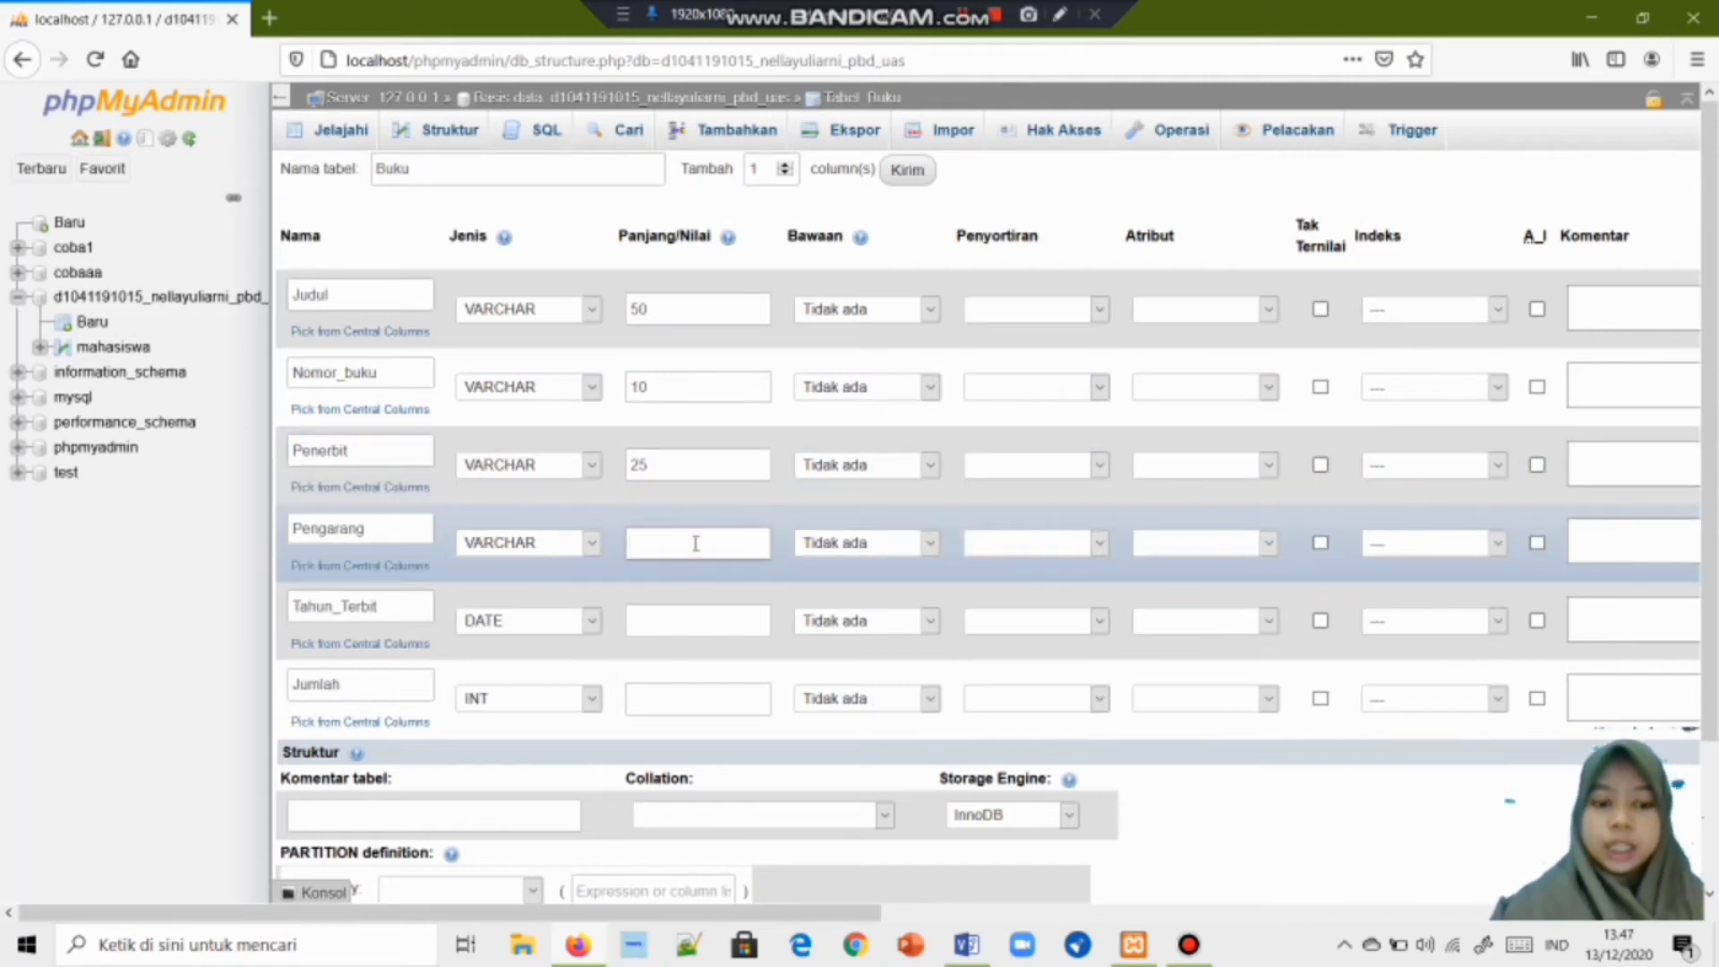
pyautogui.write('30')
pyautogui.click(698, 625)
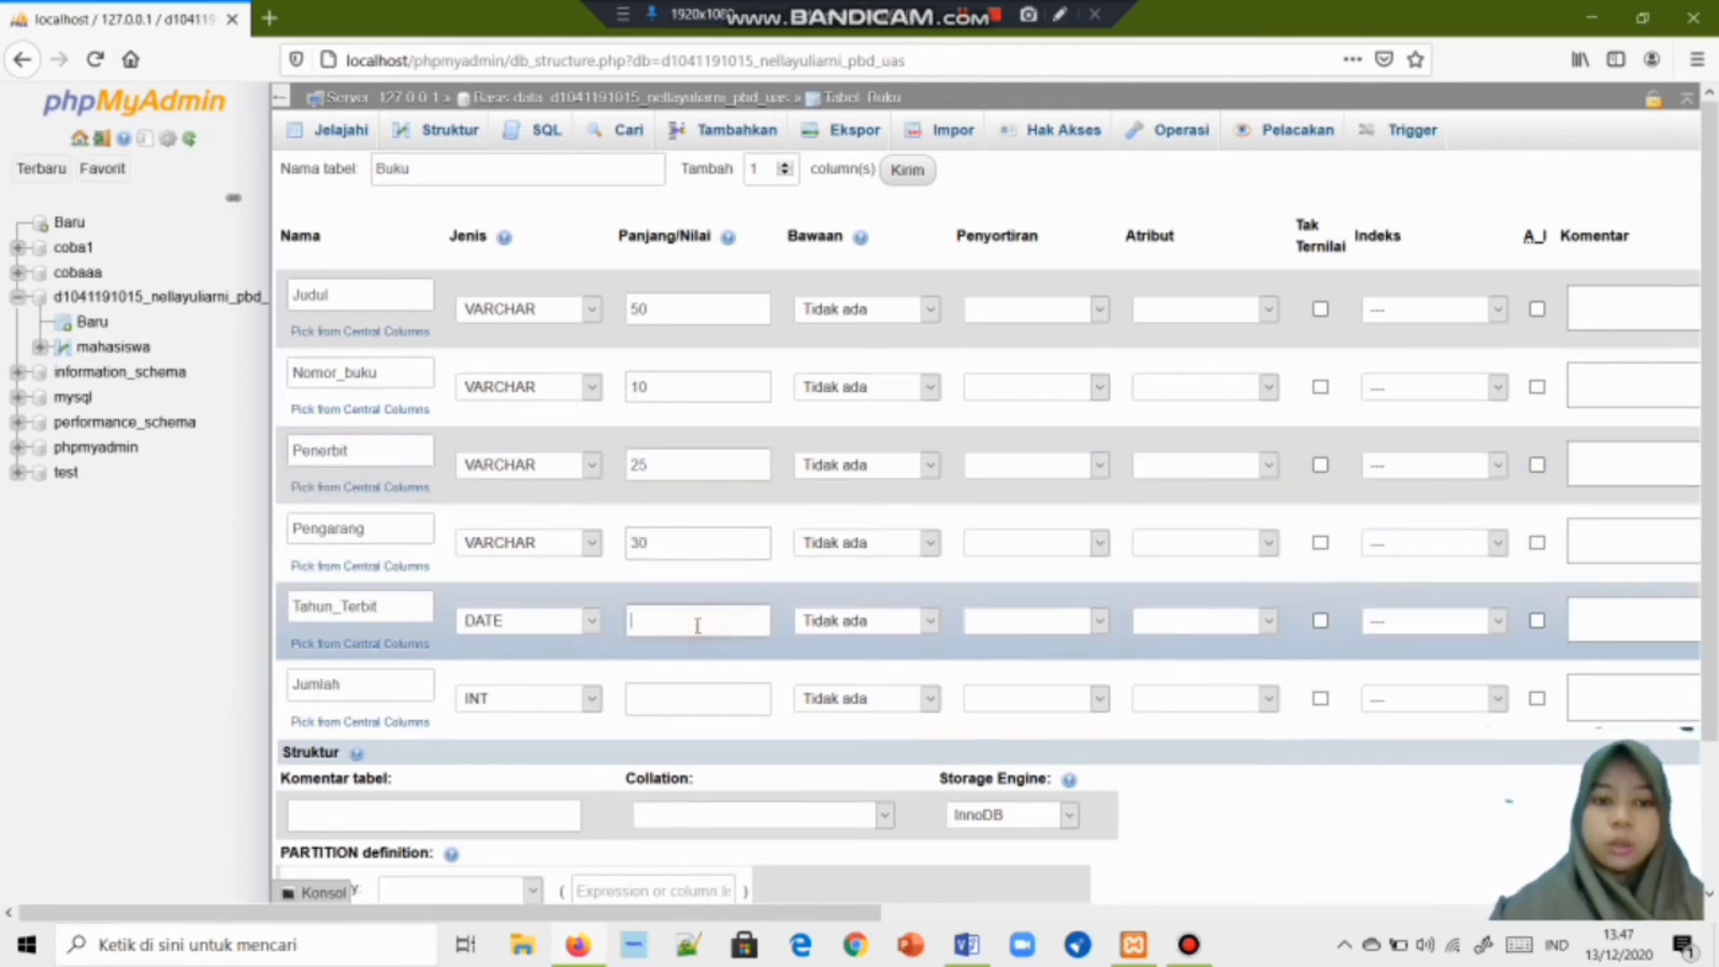
pyautogui.write('5')
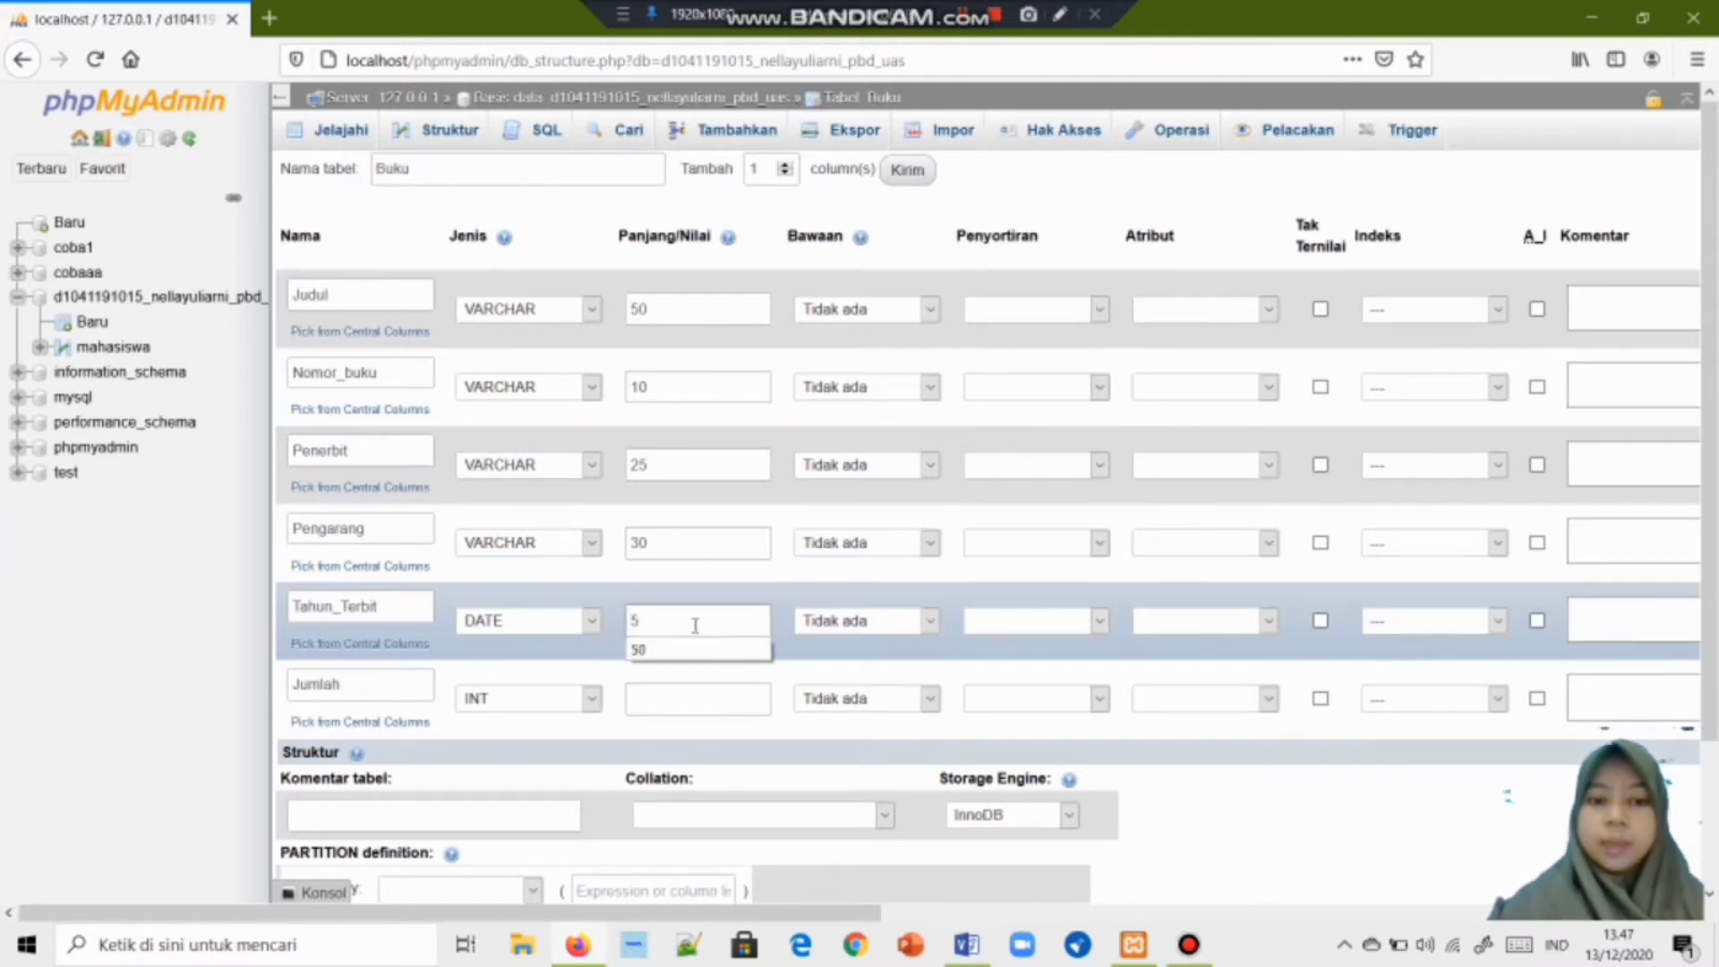
pyautogui.click(694, 697)
pyautogui.write('100')
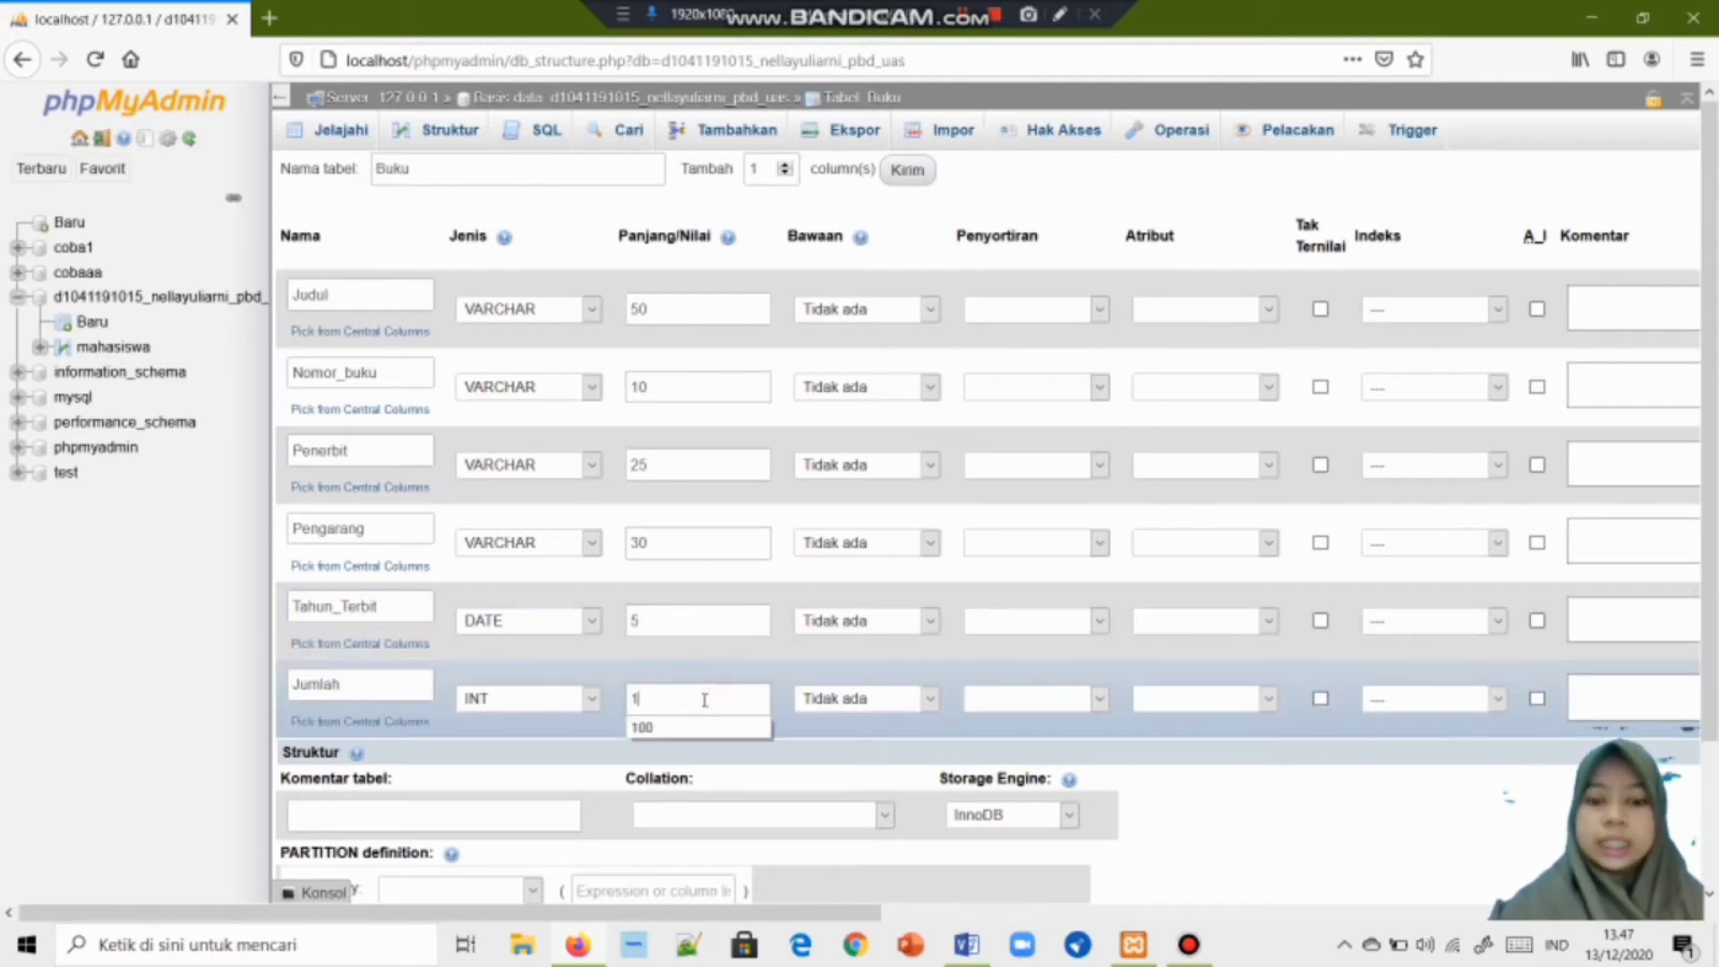
pyautogui.click(710, 727)
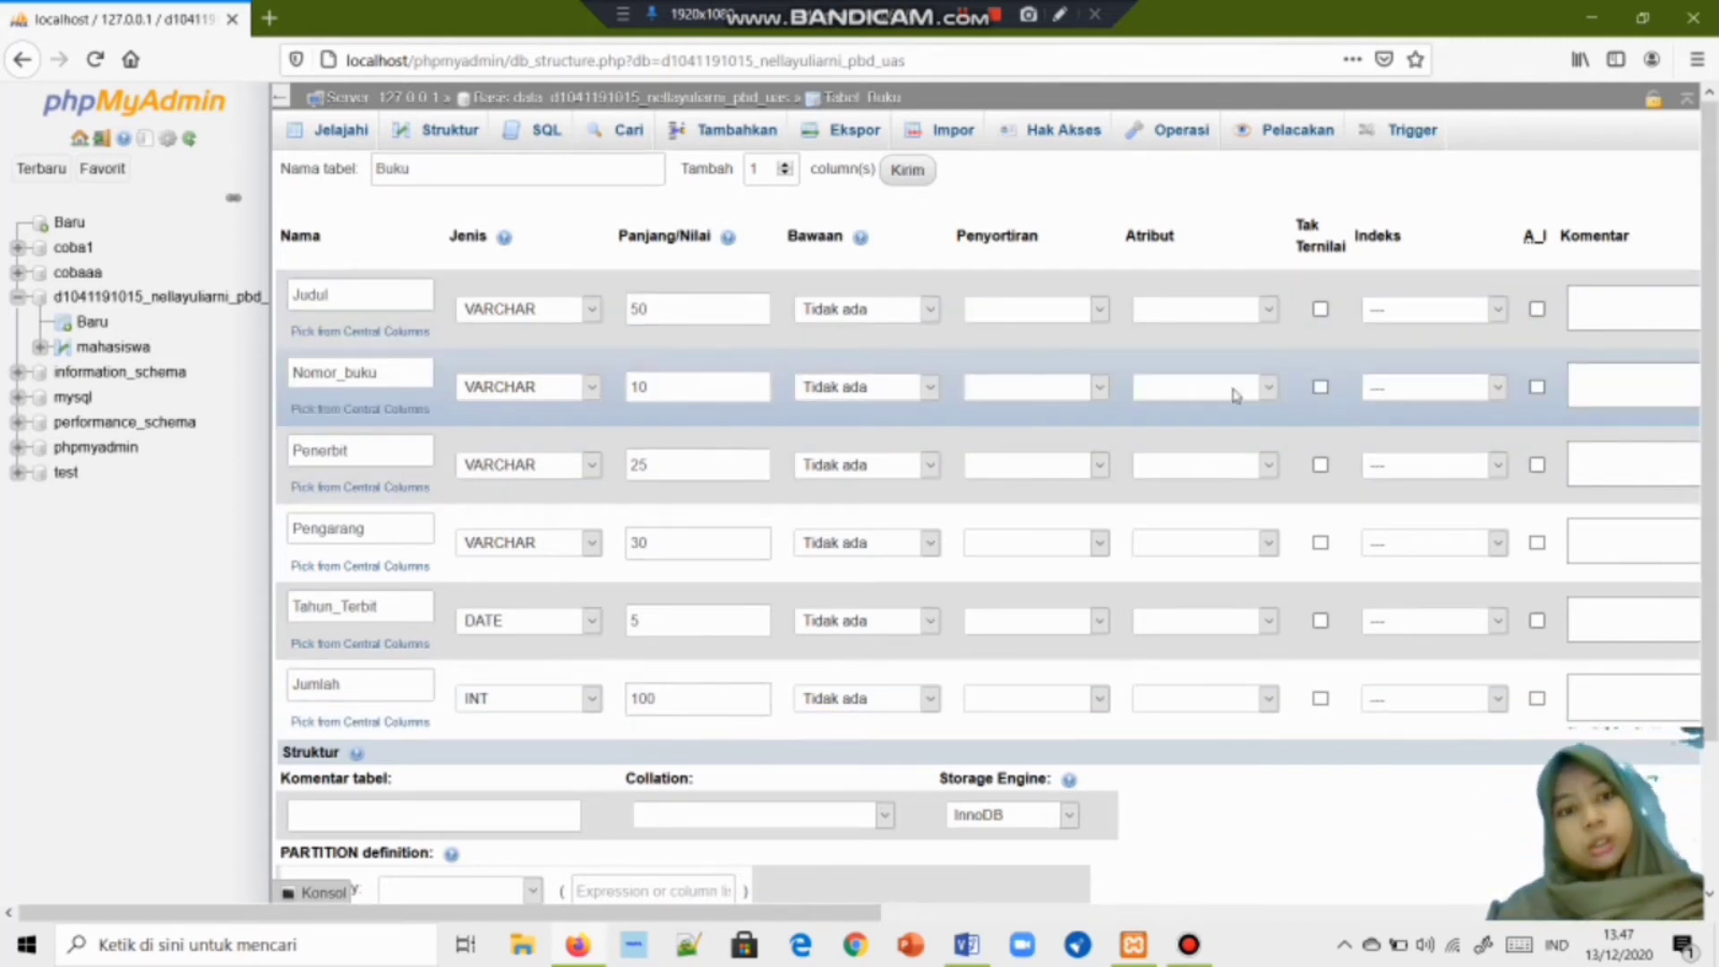
# Set Nomor_buku's index to PRIMARY, confirm it, and scroll down to the Simpan button.
pyautogui.click(1497, 387)
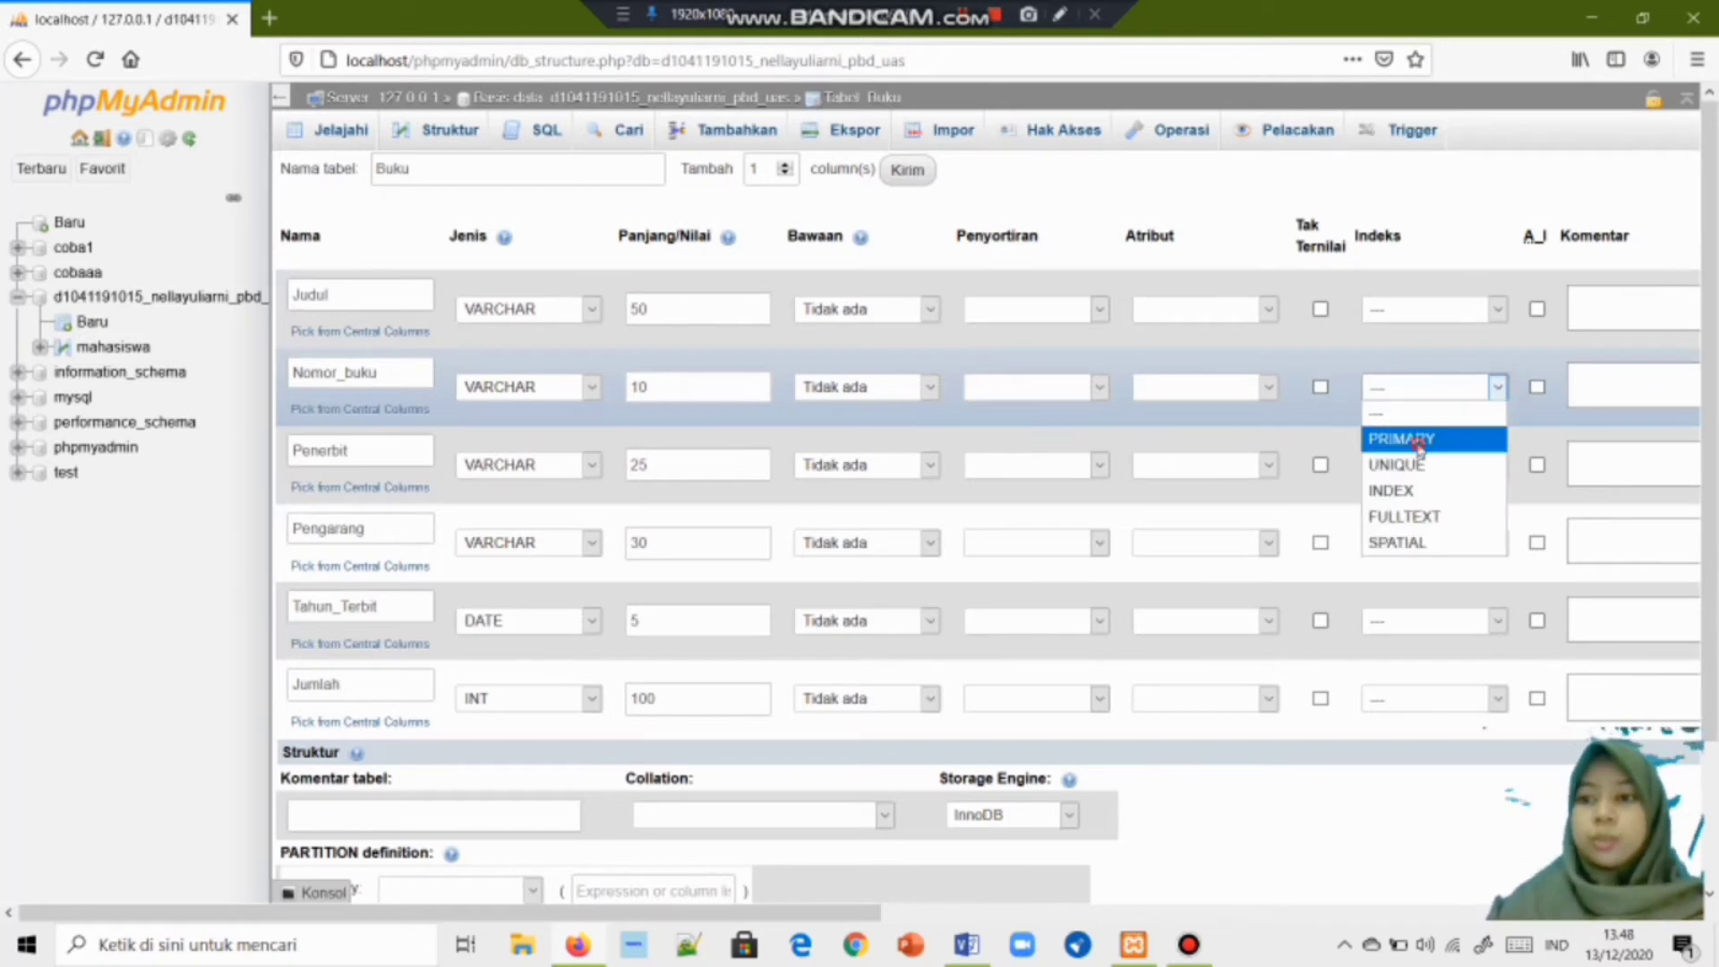
pyautogui.click(1419, 439)
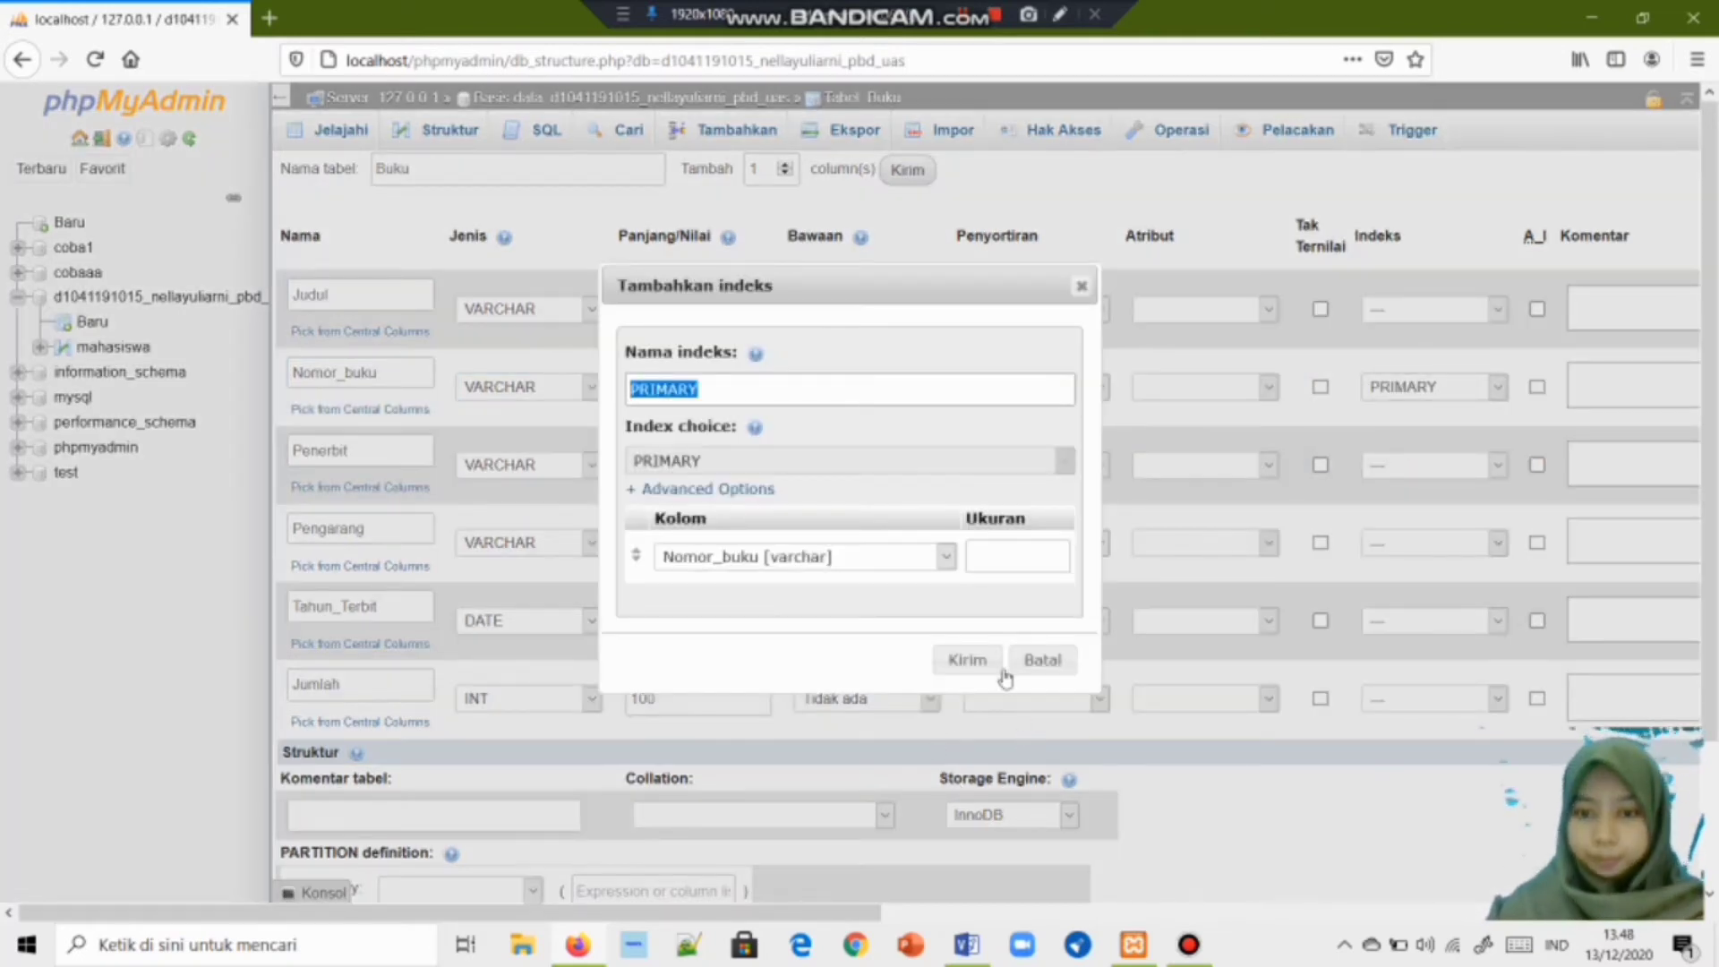
pyautogui.click(967, 661)
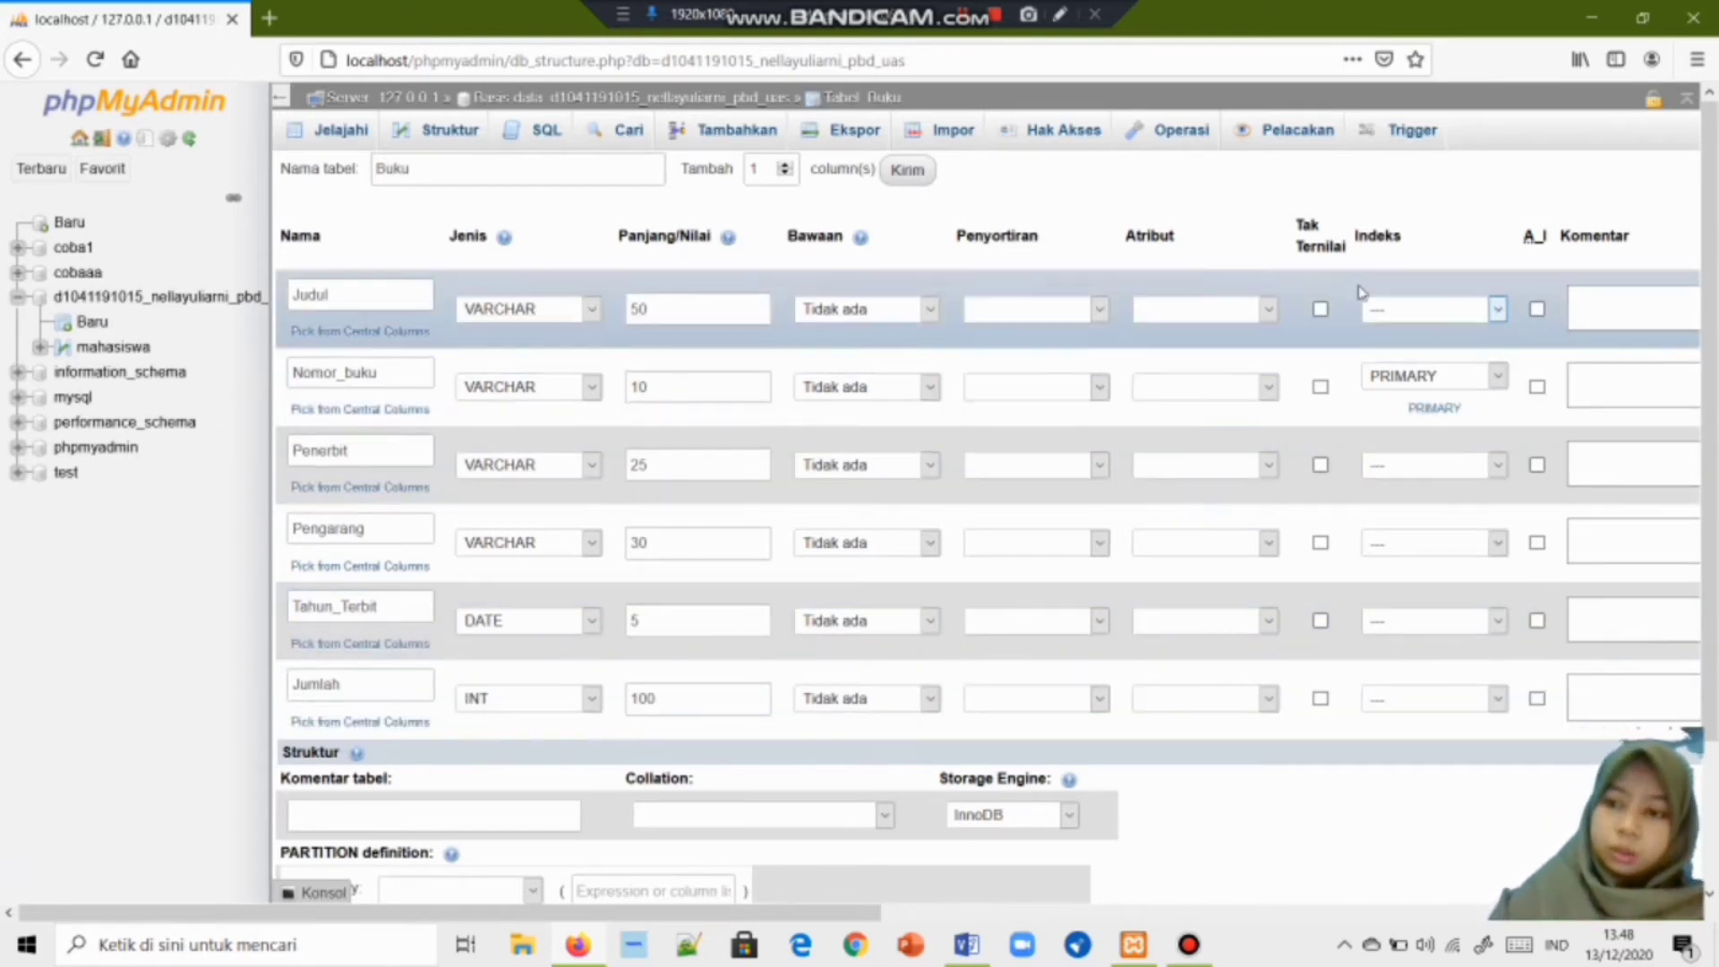
pyautogui.scroll(-3, 1361, 291)
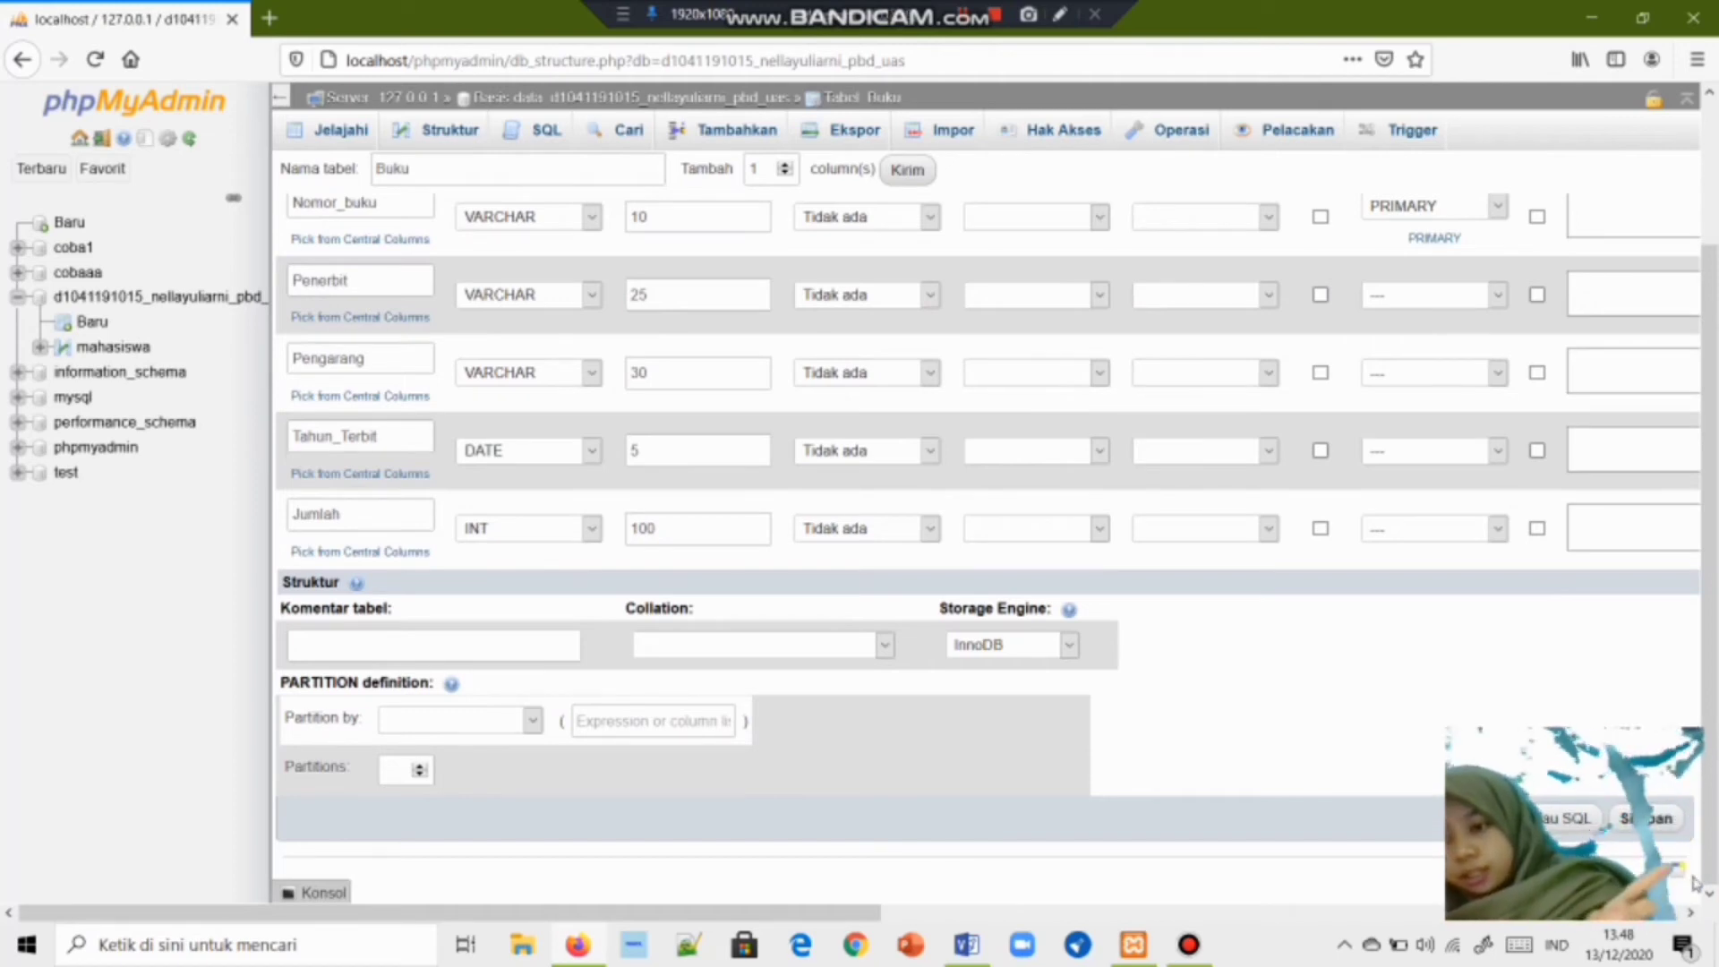
pyautogui.click(1648, 818)
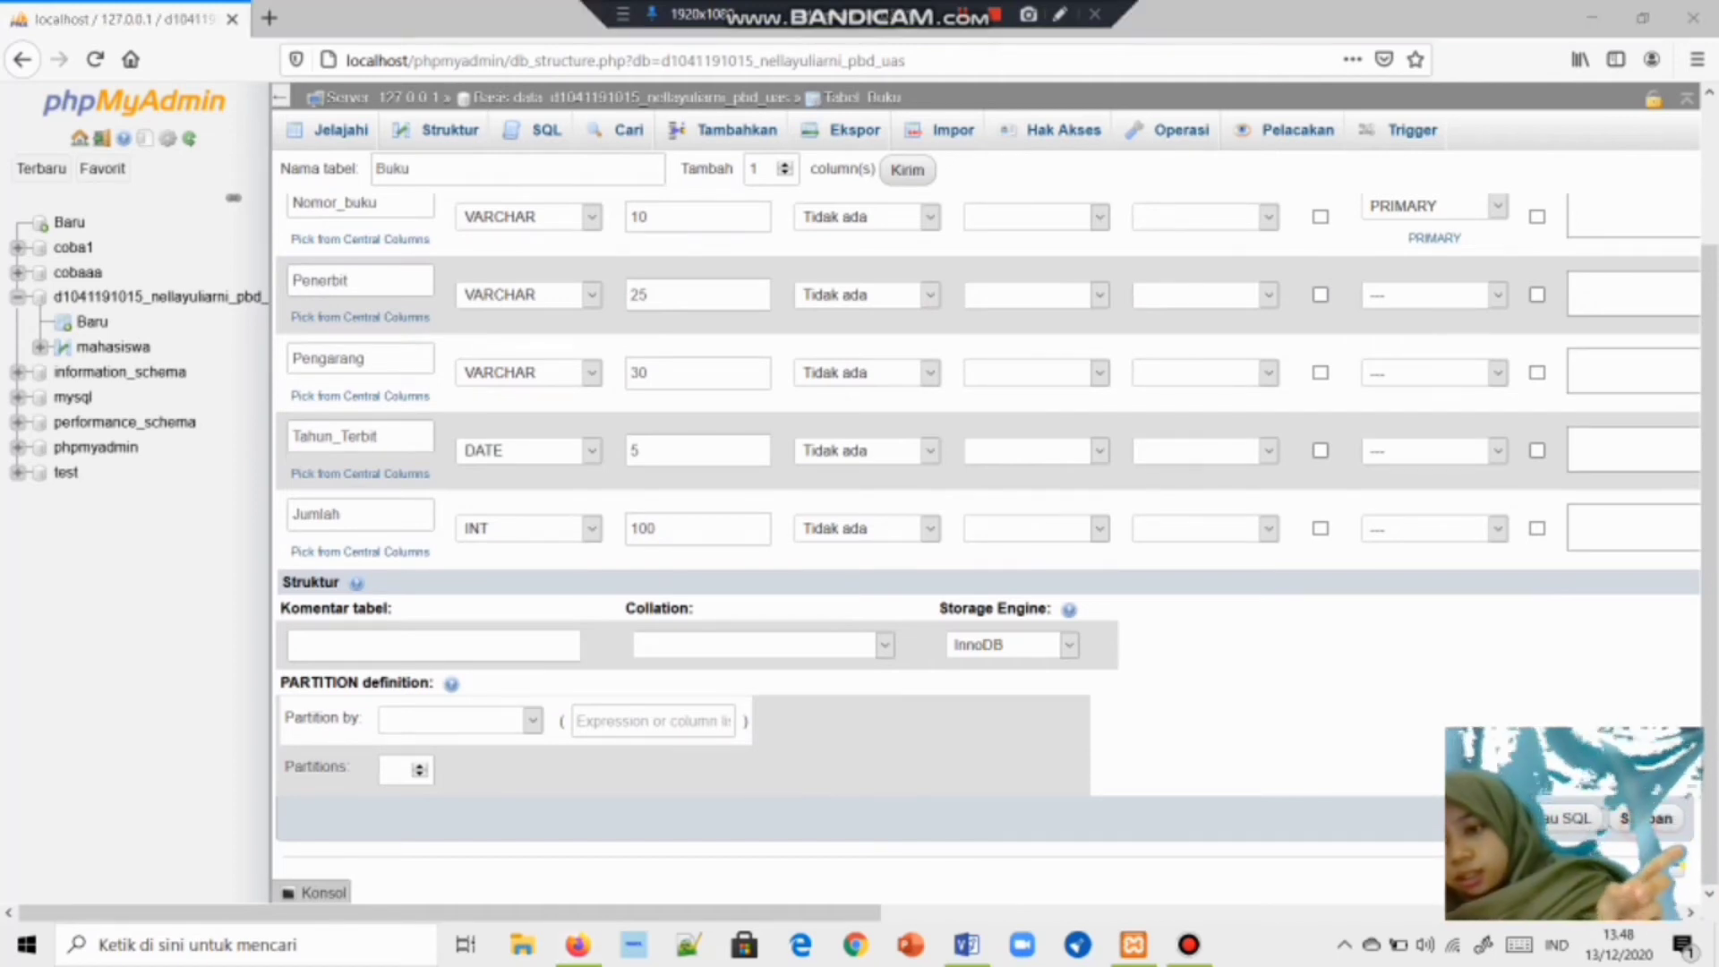
# Save the six-column Buku table definition with Simpan.
pyautogui.click(1674, 822)
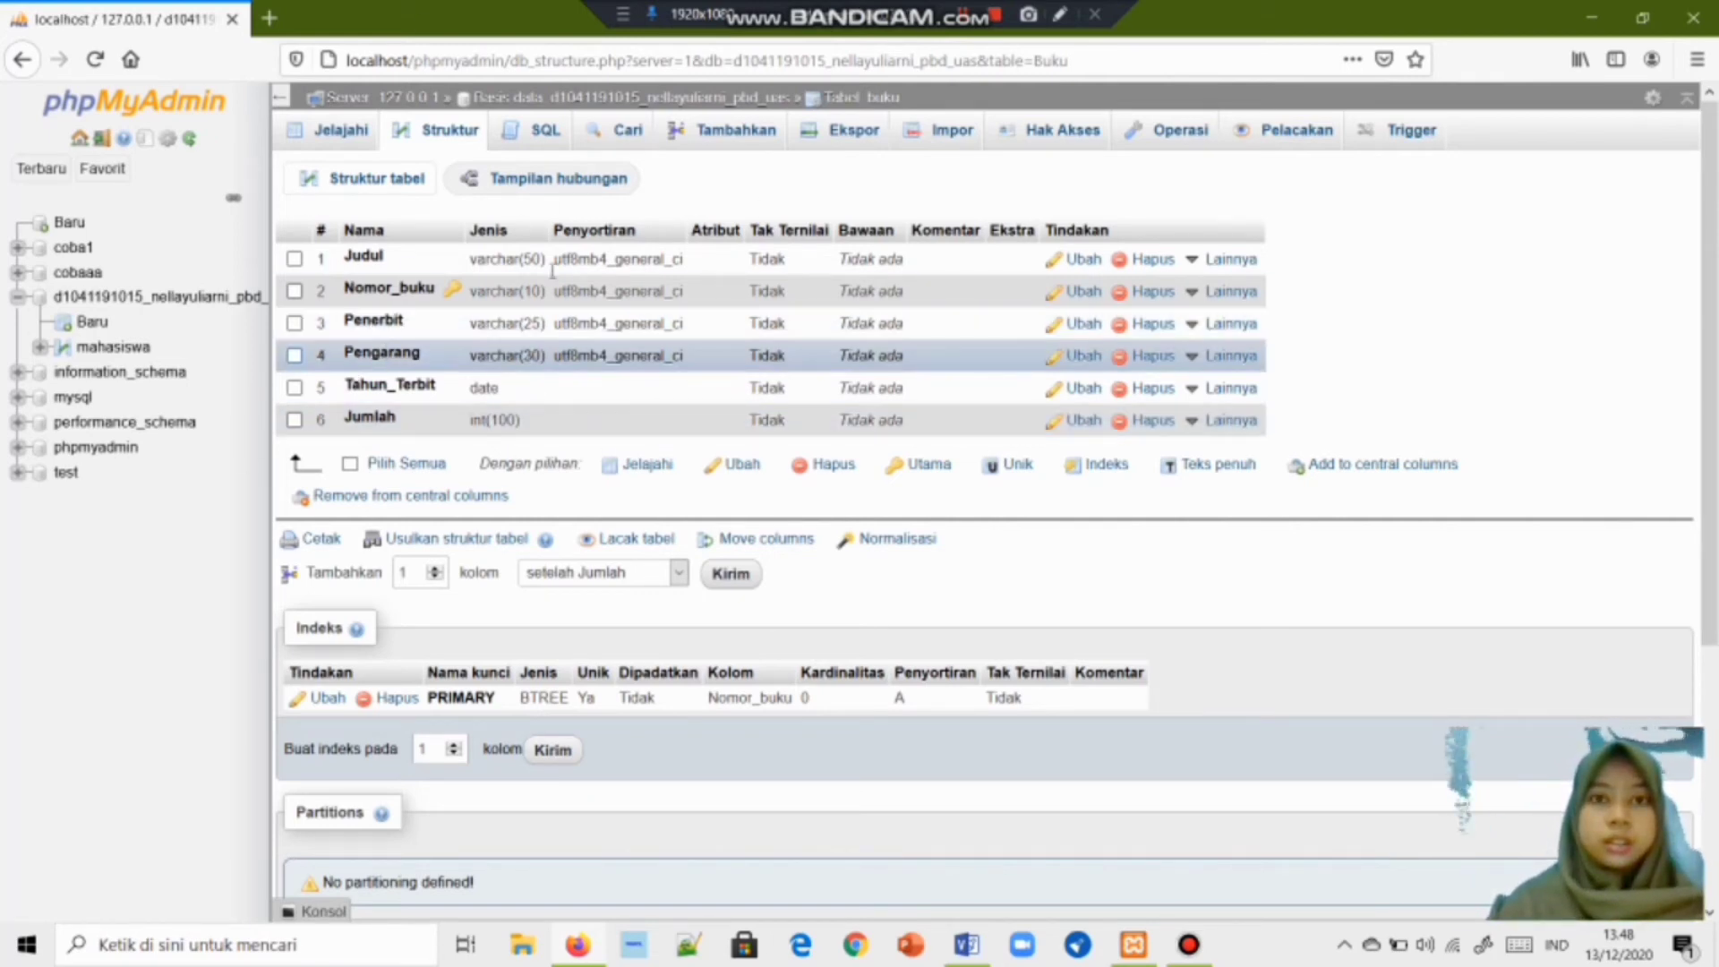
# From the database page, create a new table named Pinjam with 5 columns.
pyautogui.click(617, 98)
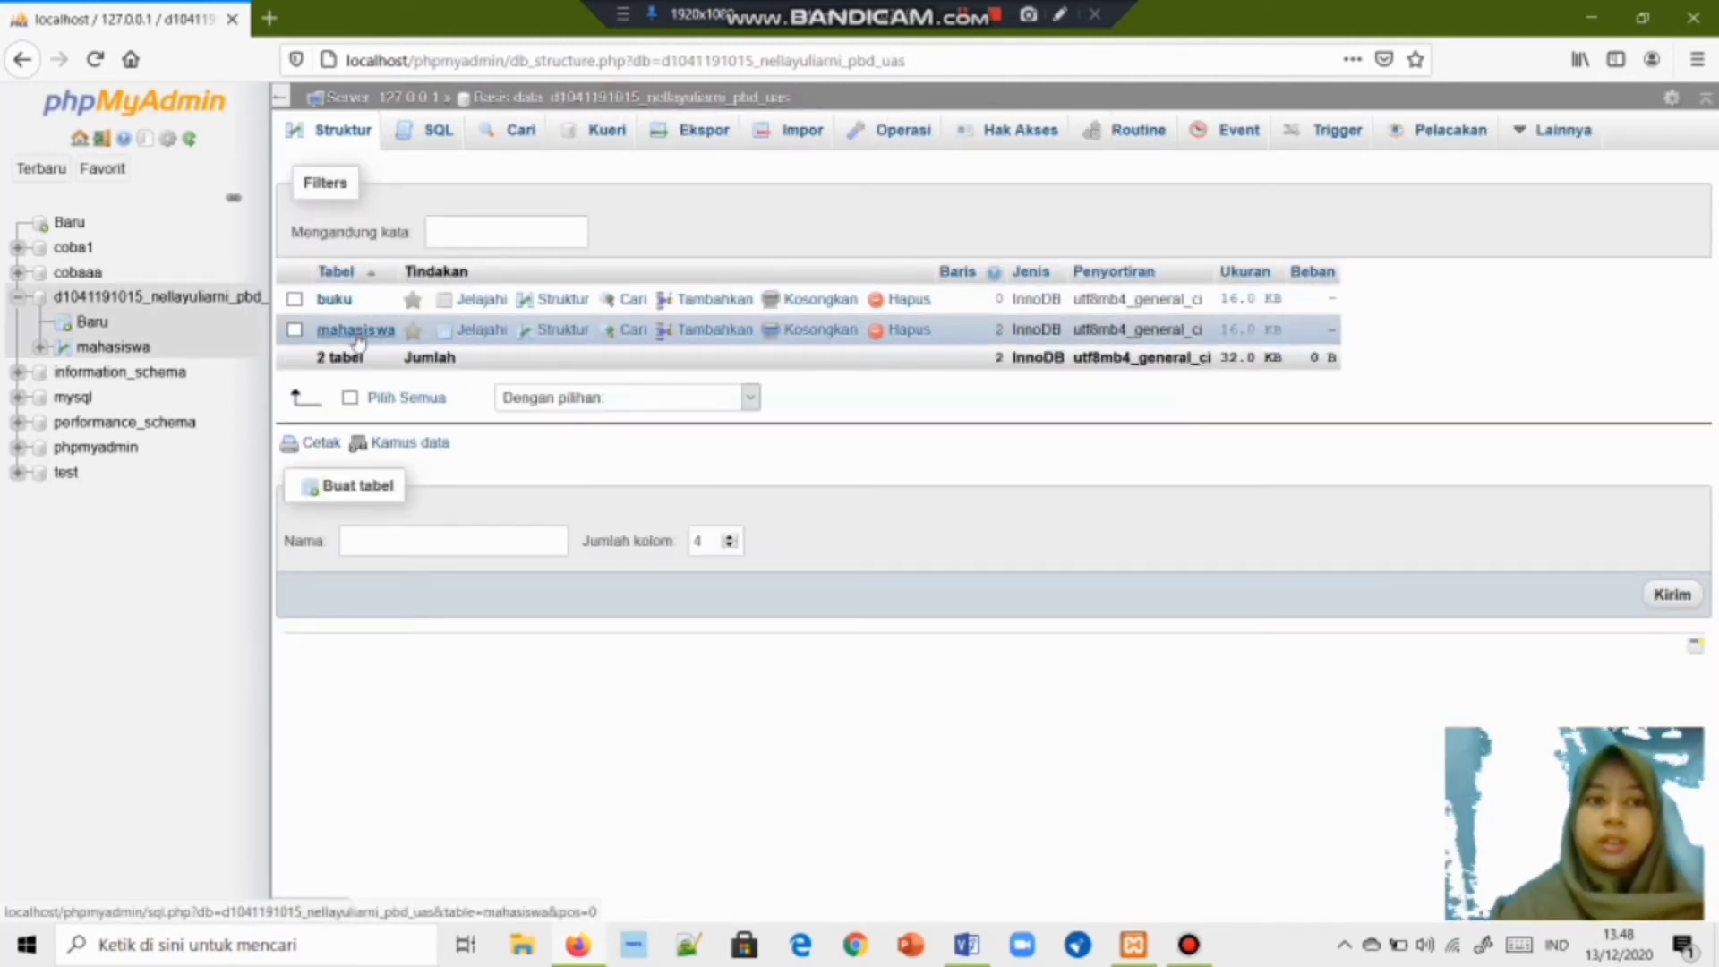
pyautogui.click(385, 533)
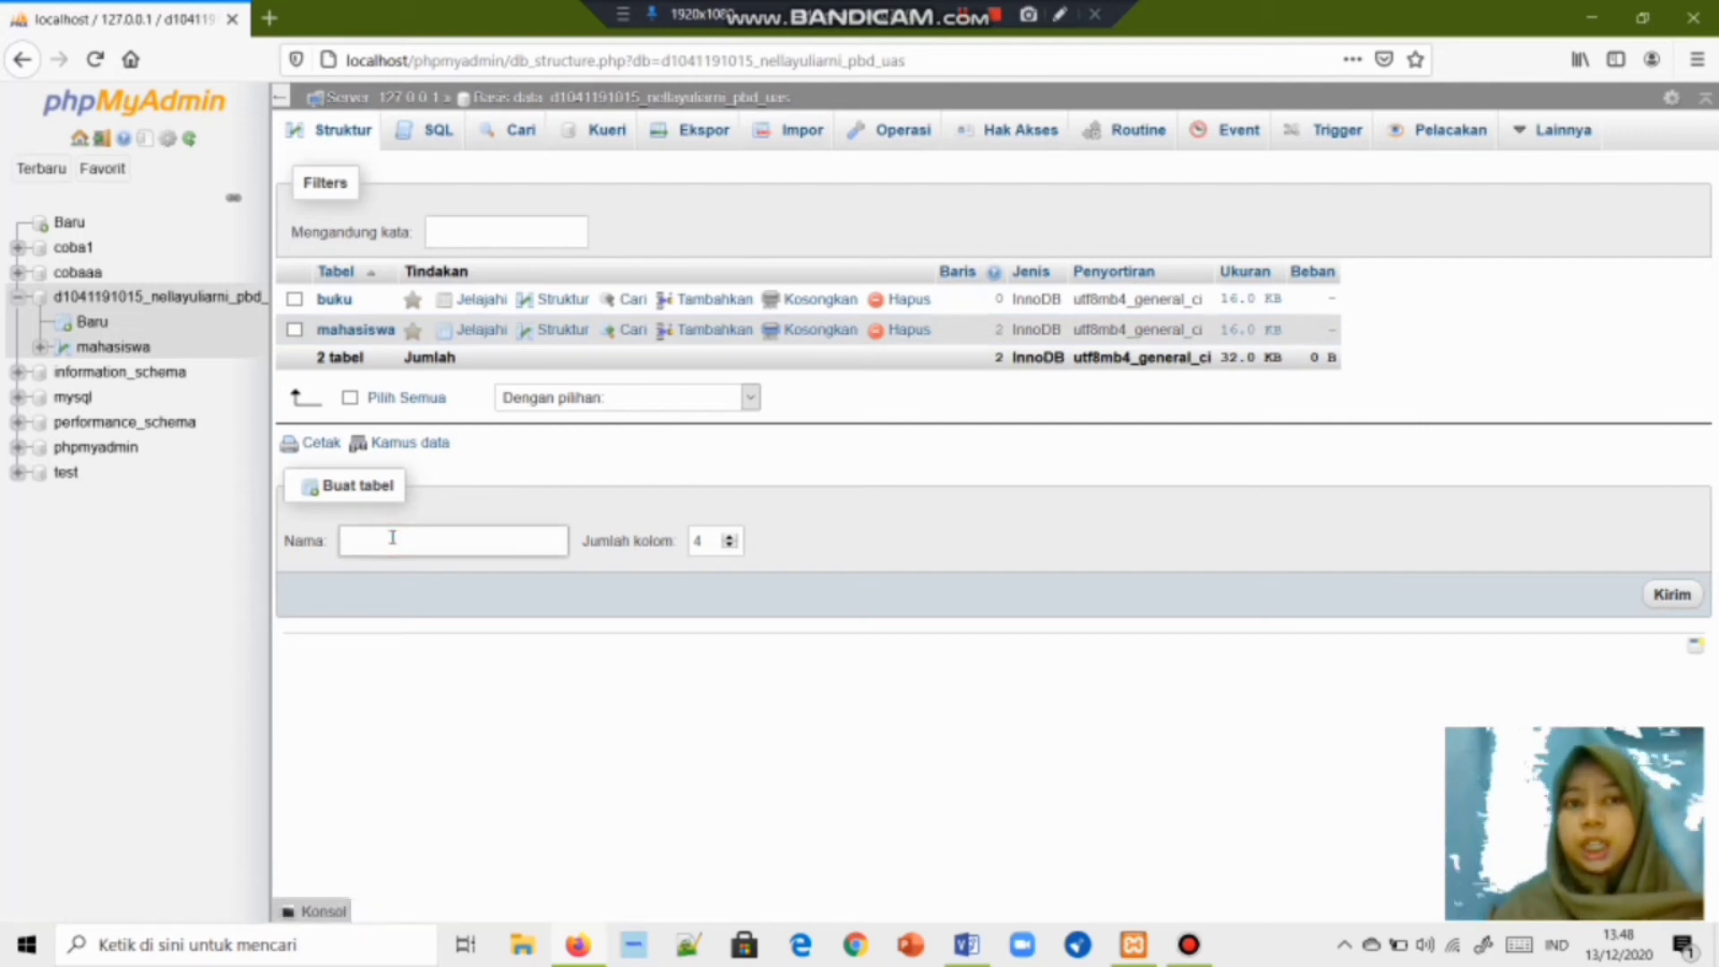
pyautogui.write('Pinjam')
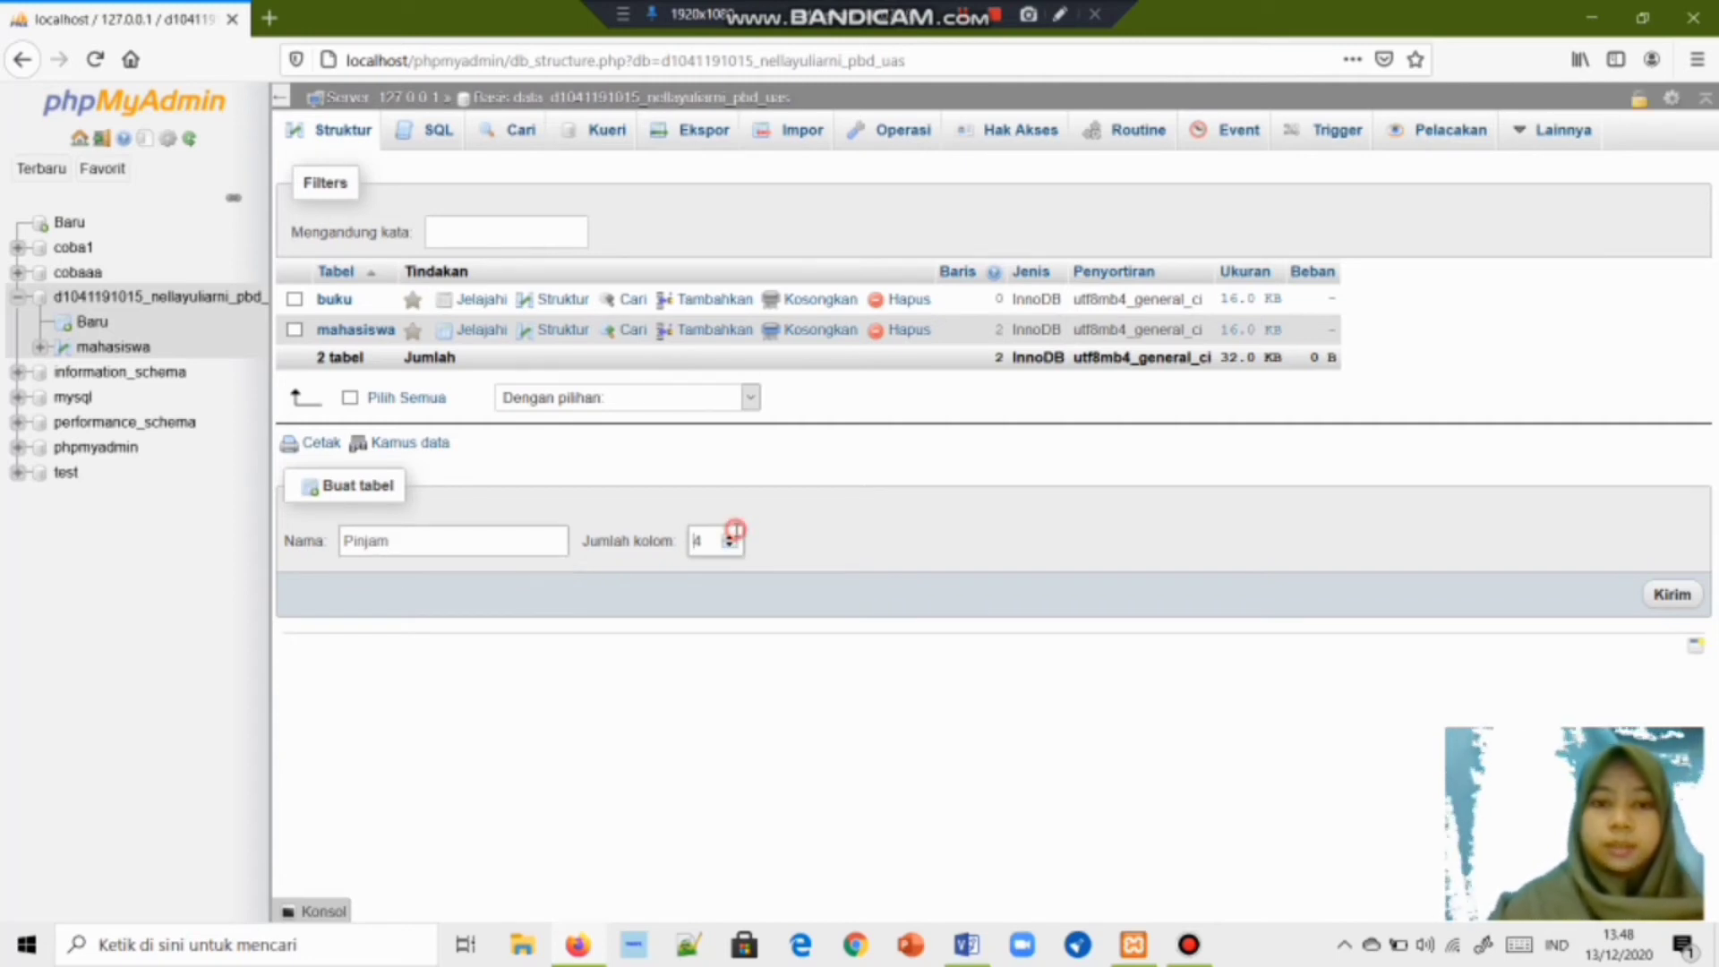
pyautogui.click(738, 548)
pyautogui.click(730, 537)
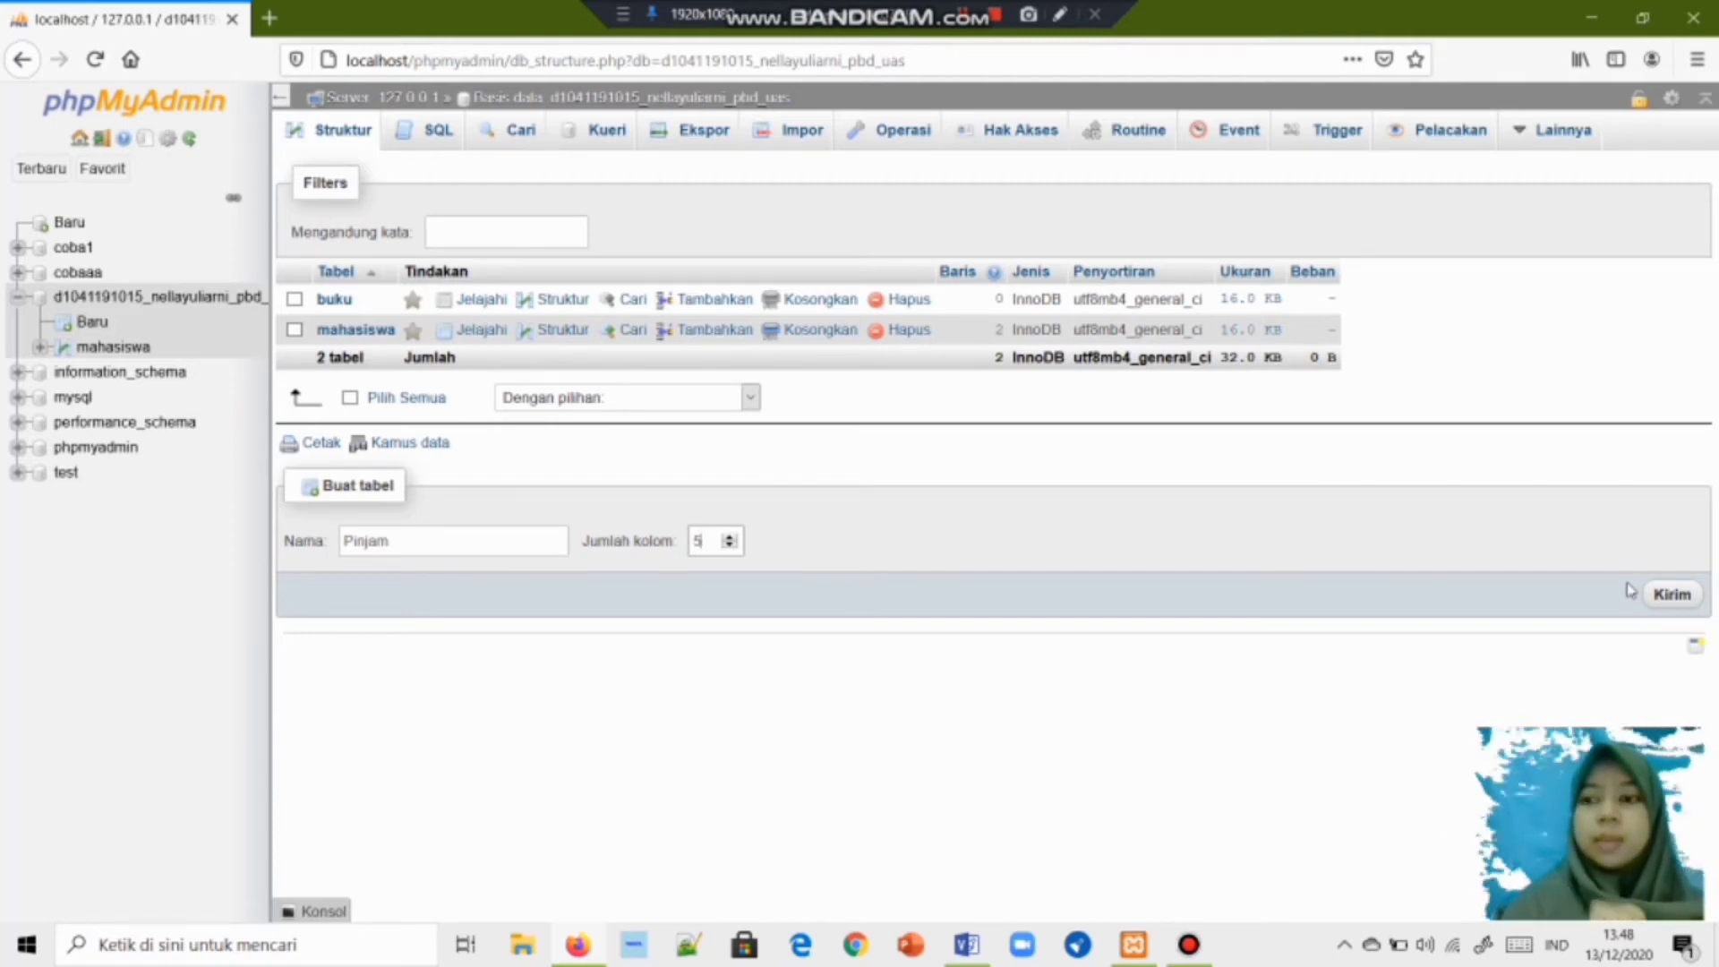
pyautogui.click(1687, 604)
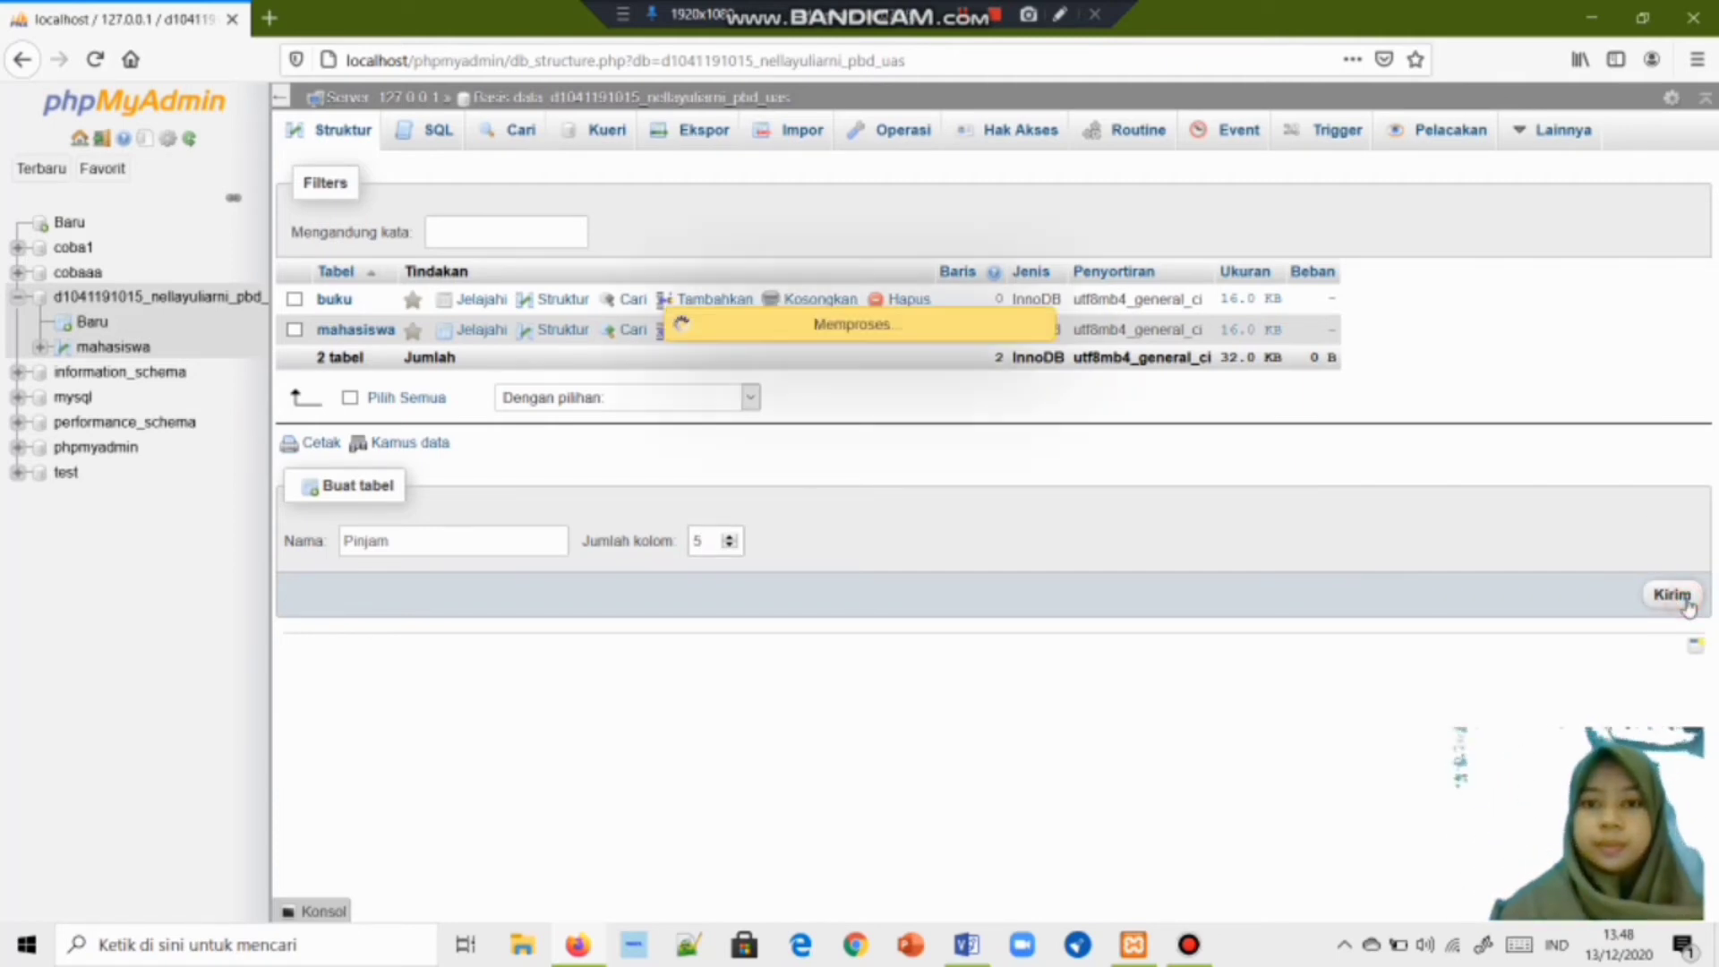
# Name the first three Pinjam columns NIM, Nomor_buku and Tgl_Pinjam.
pyautogui.click(403, 306)
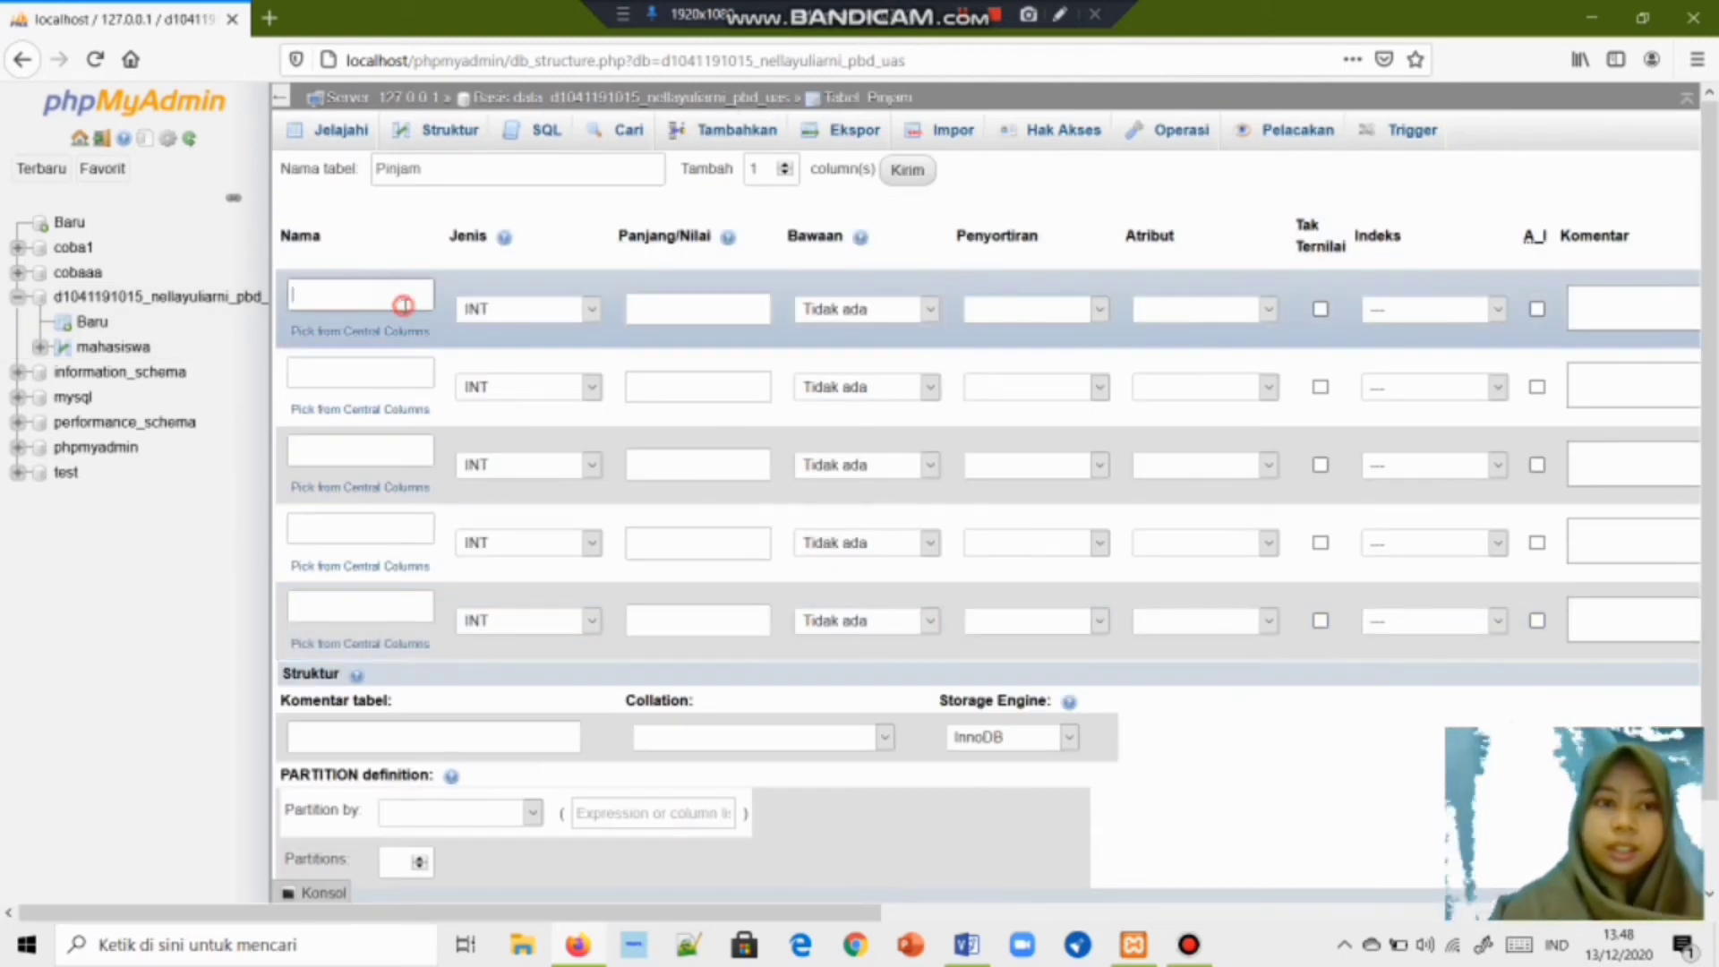
pyautogui.write('NIM')
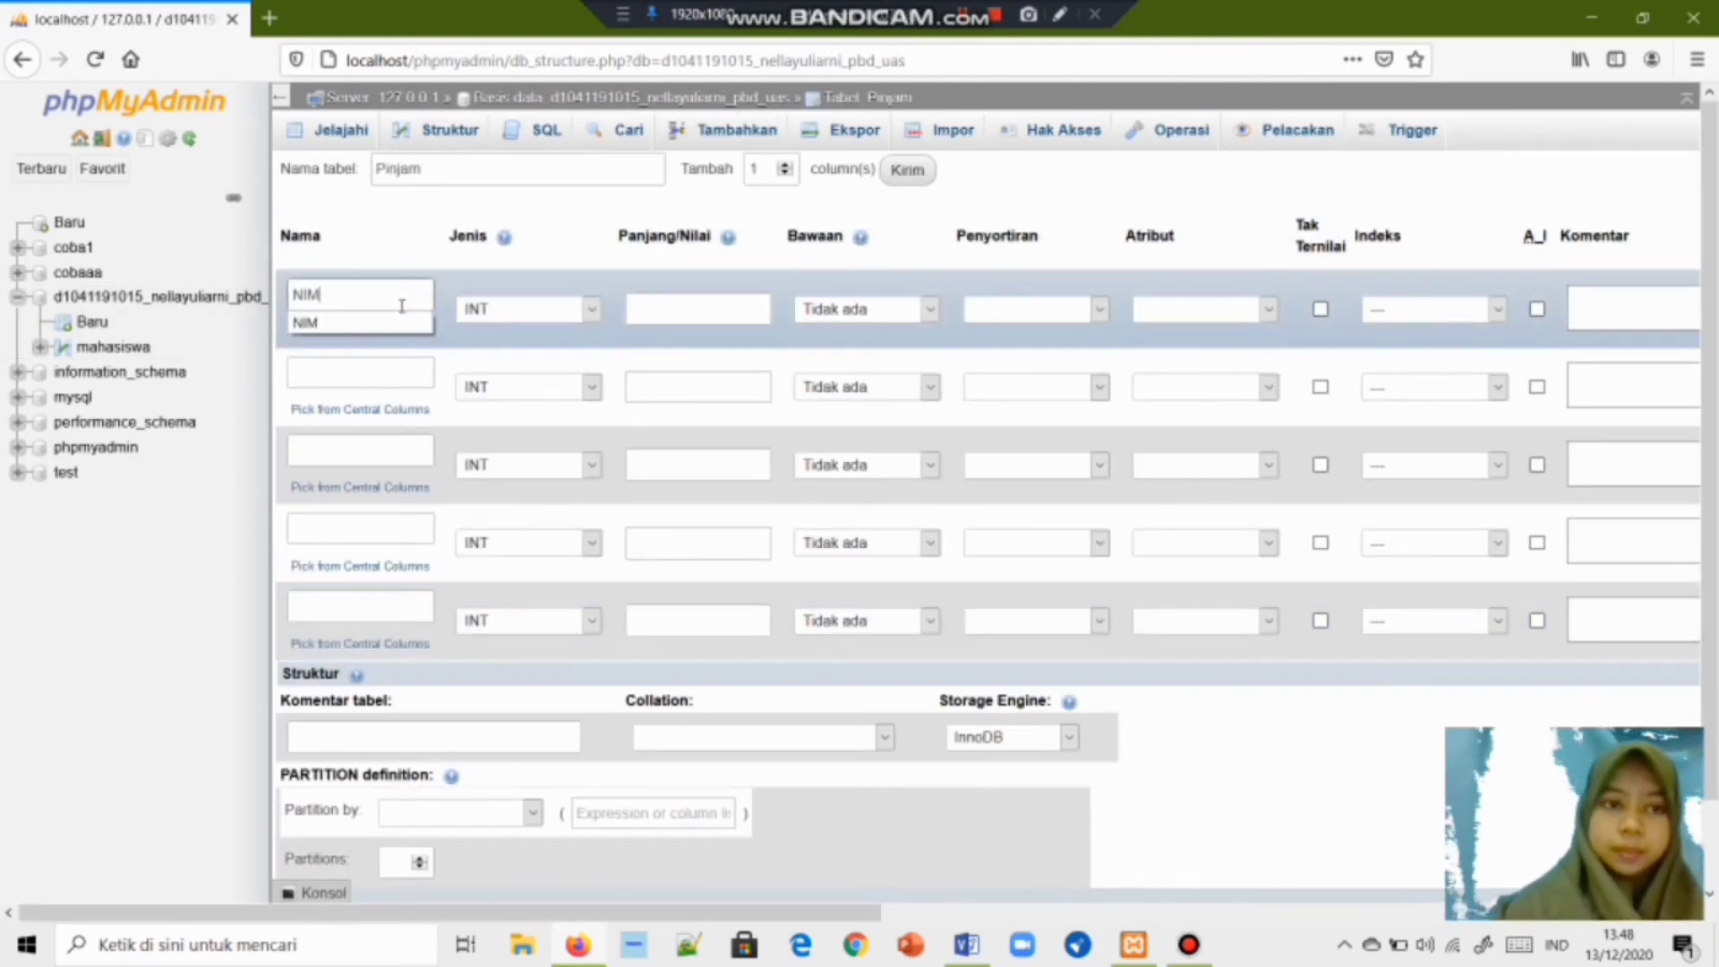
pyautogui.click(373, 374)
pyautogui.write('N')
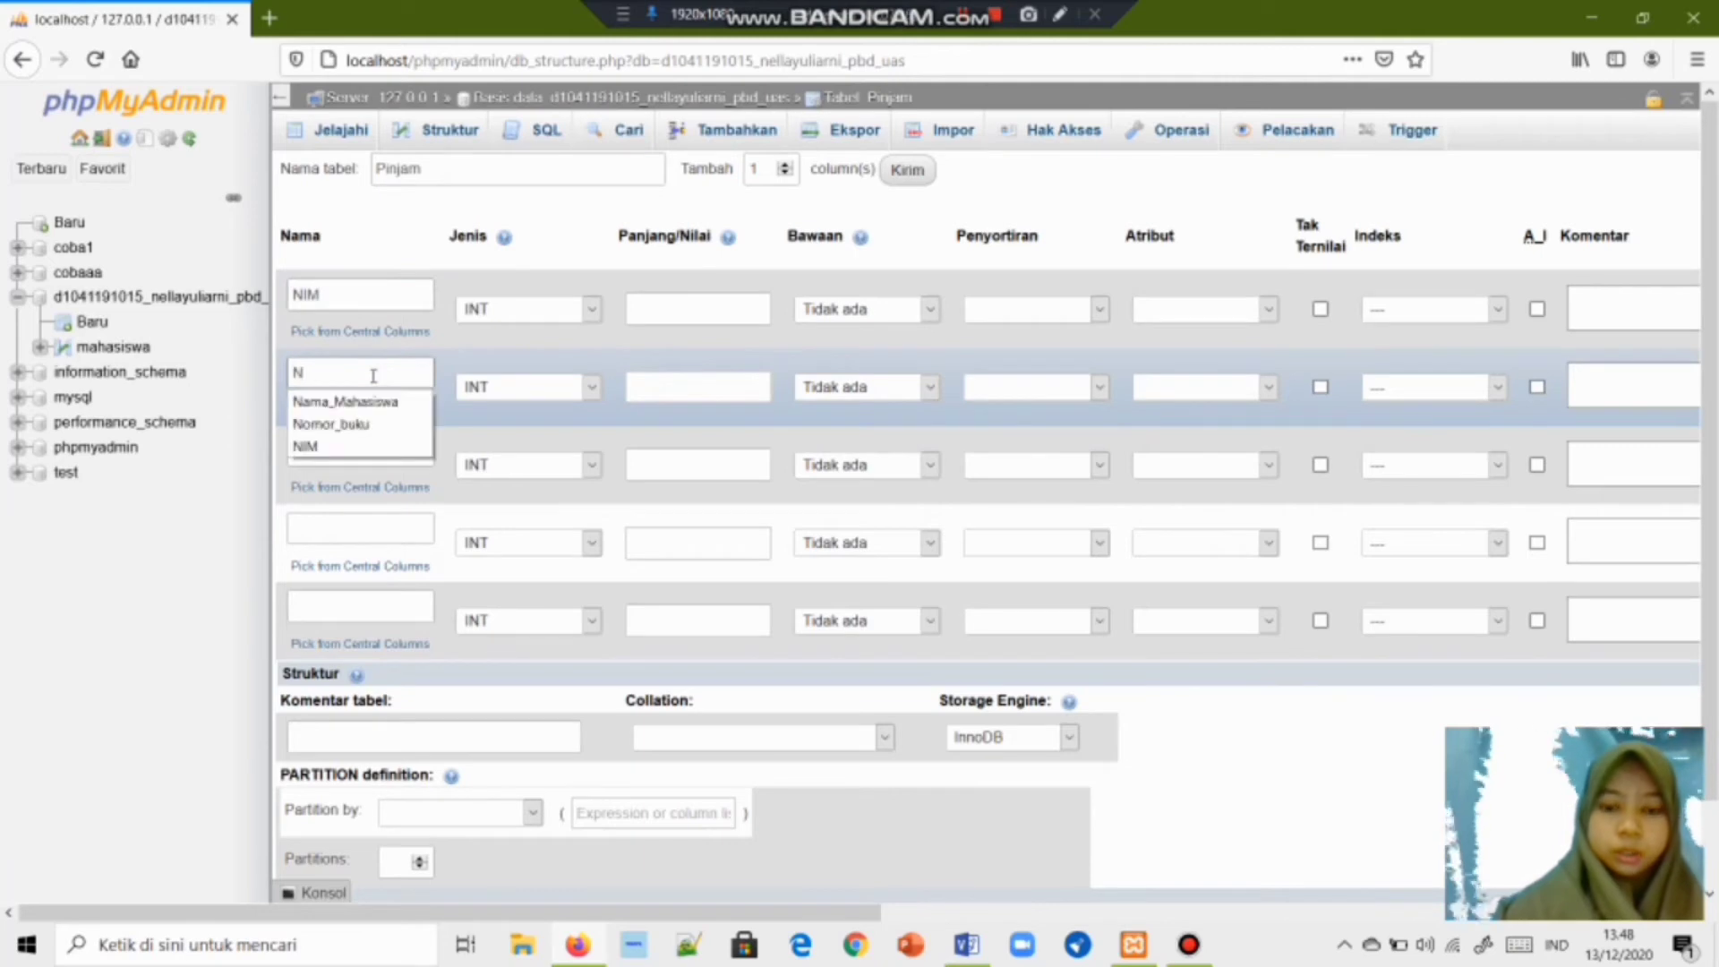
pyautogui.write('omor')
pyautogui.click(358, 401)
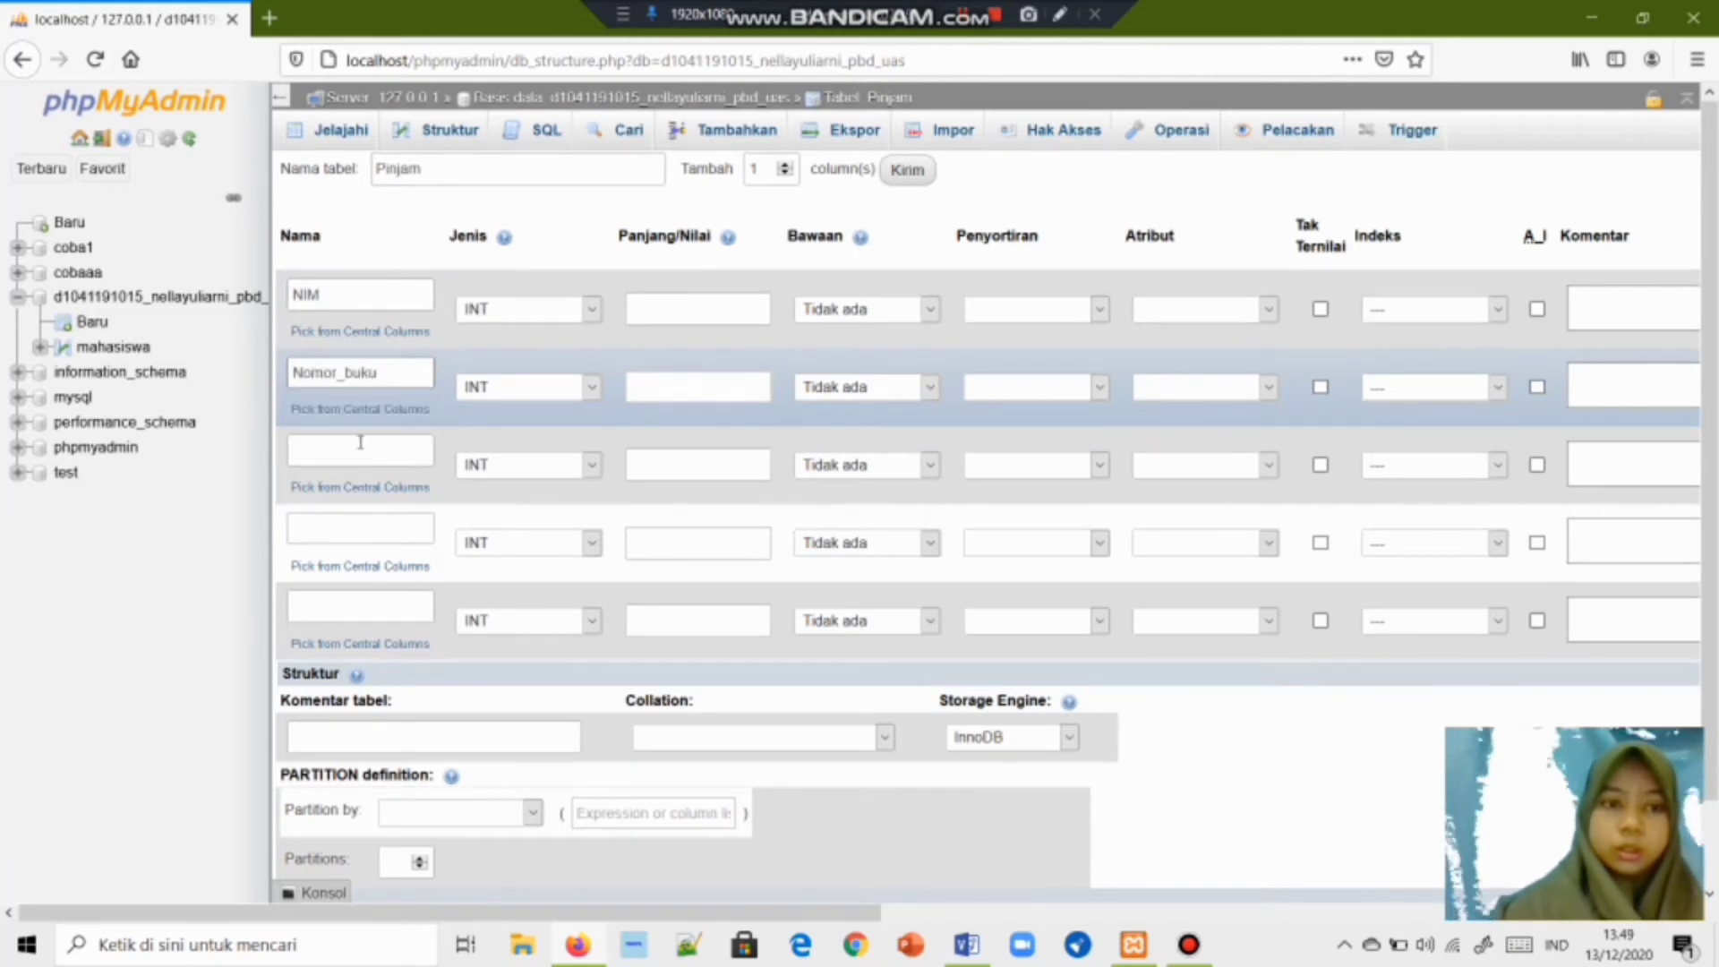
pyautogui.click(361, 443)
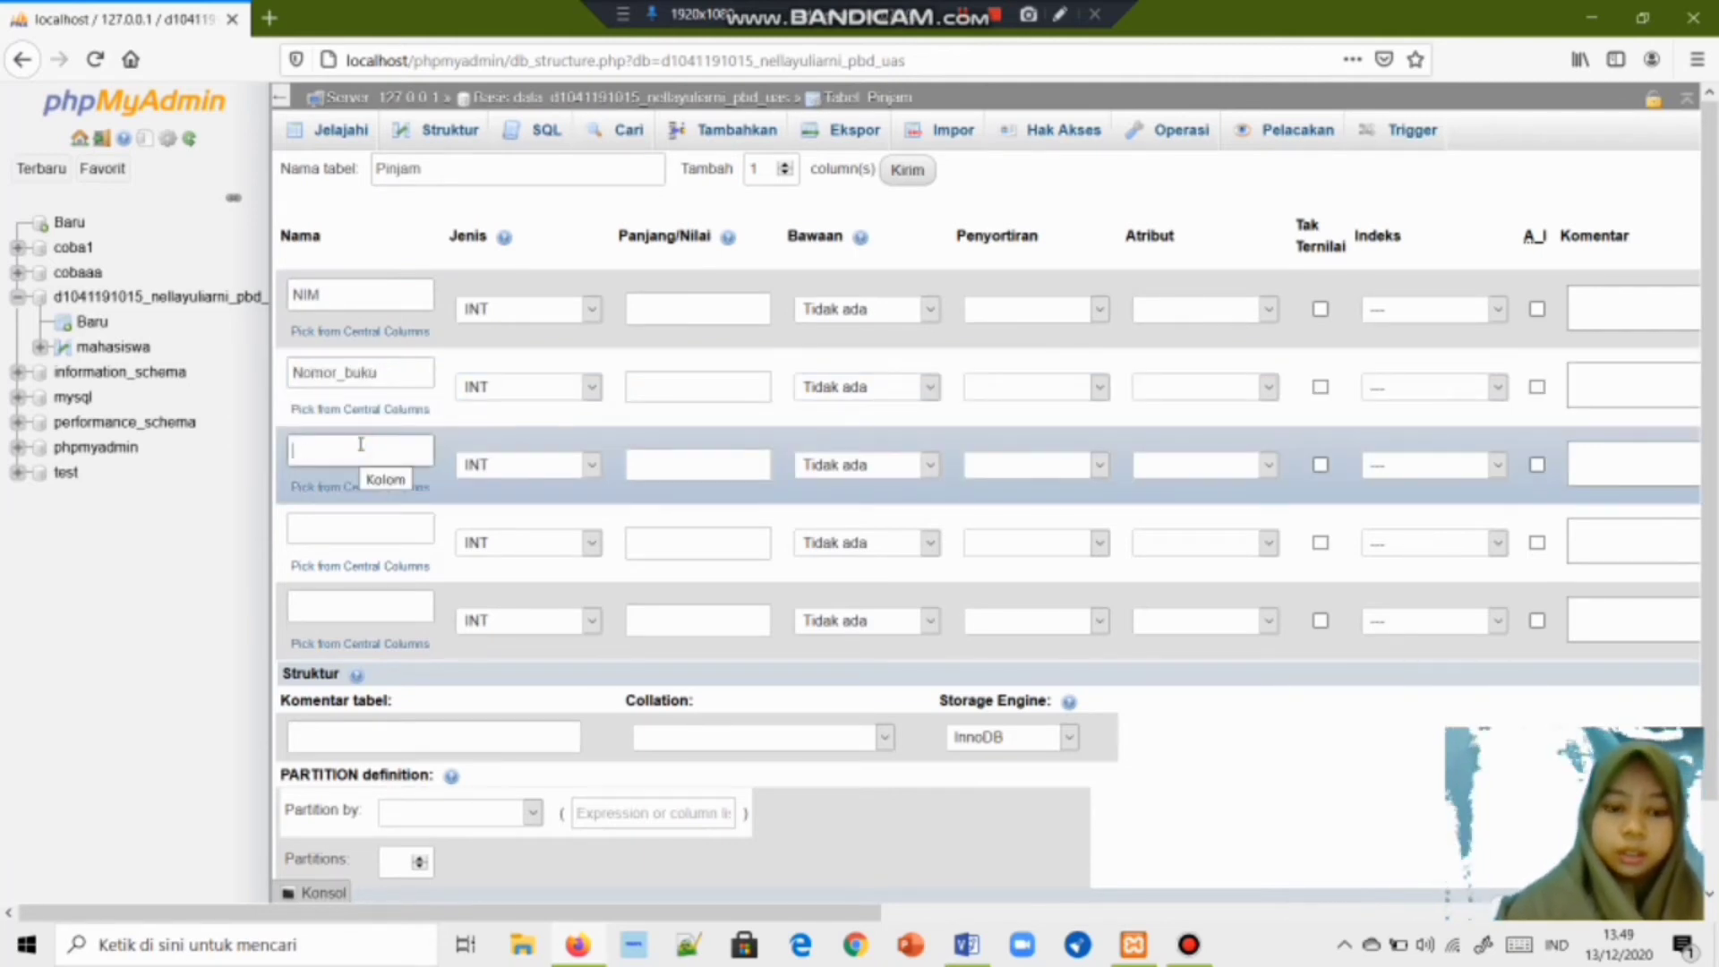
pyautogui.write('Tgl')
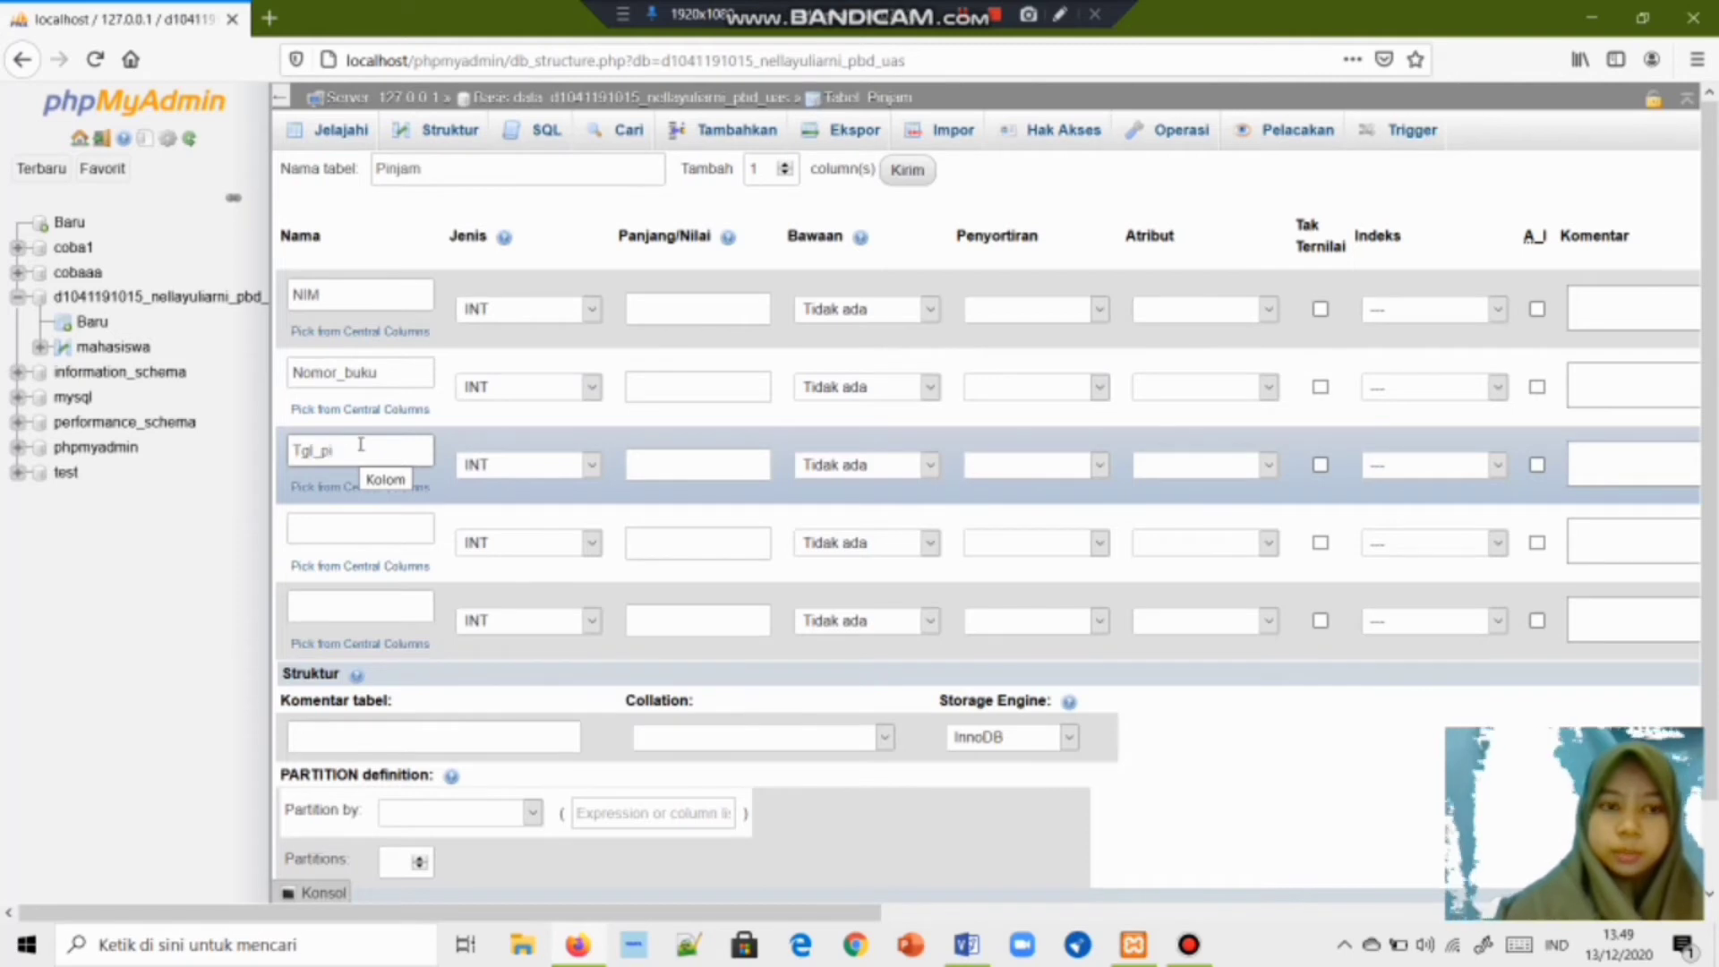
pyautogui.write('_Pinjam')
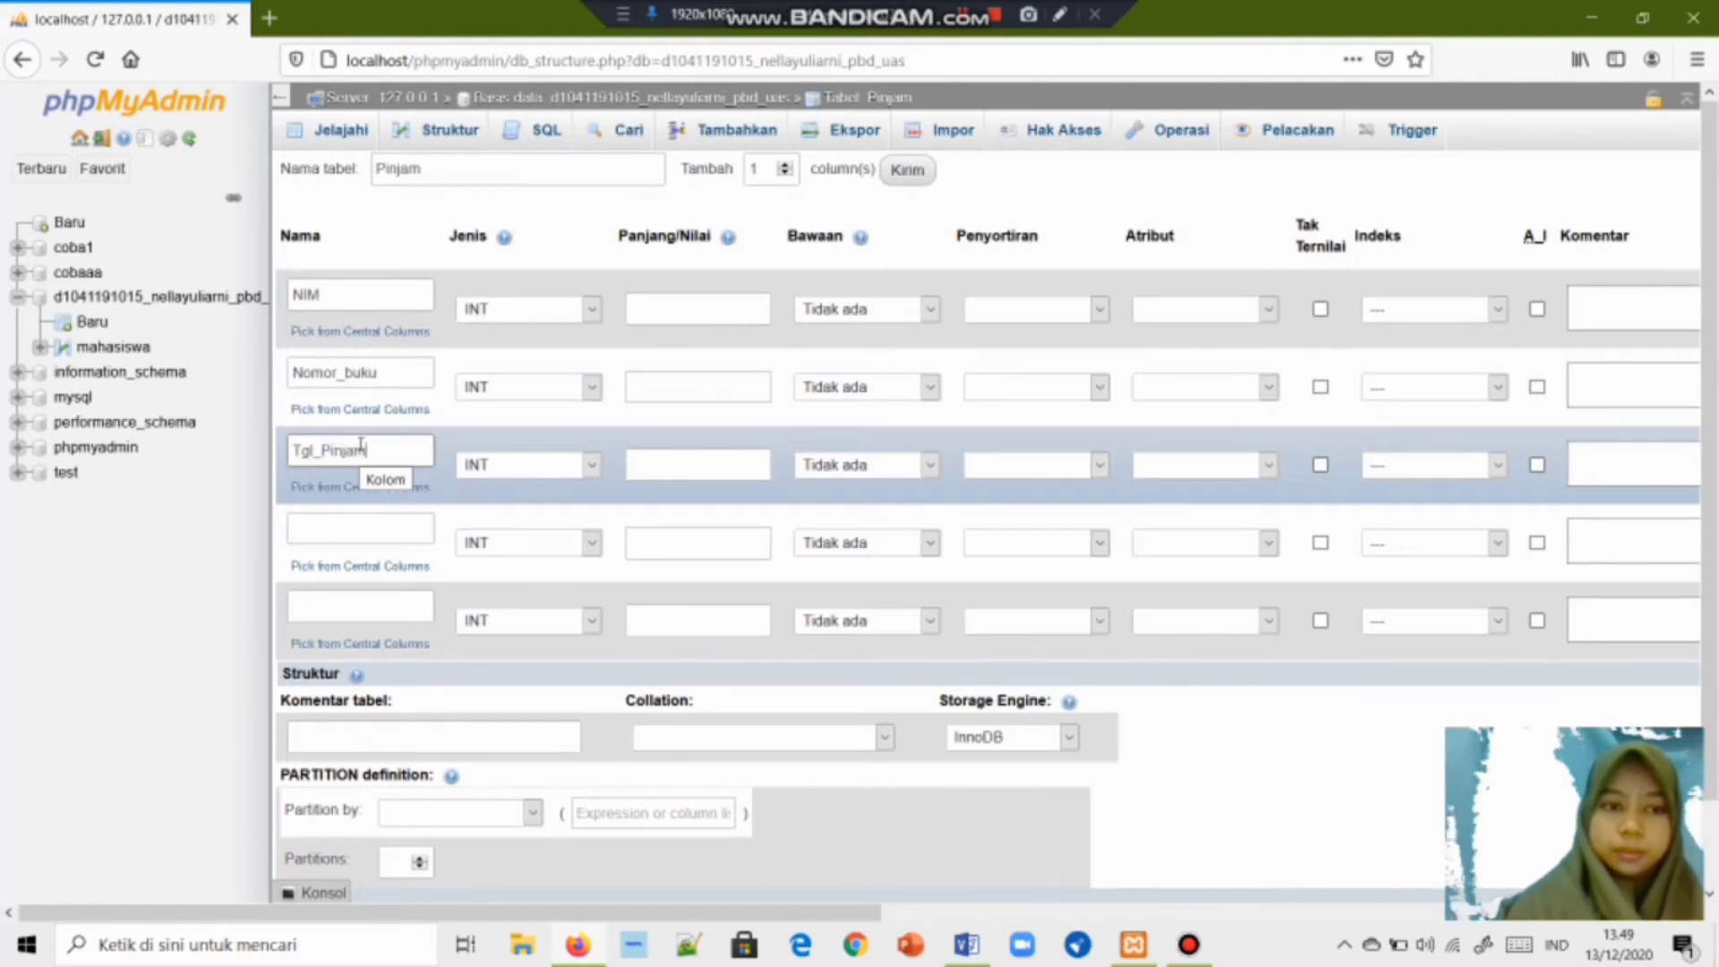
# Name the fourth column Tgl_Kembali and start typing Denda for the fifth.
pyautogui.click(342, 529)
pyautogui.write('T')
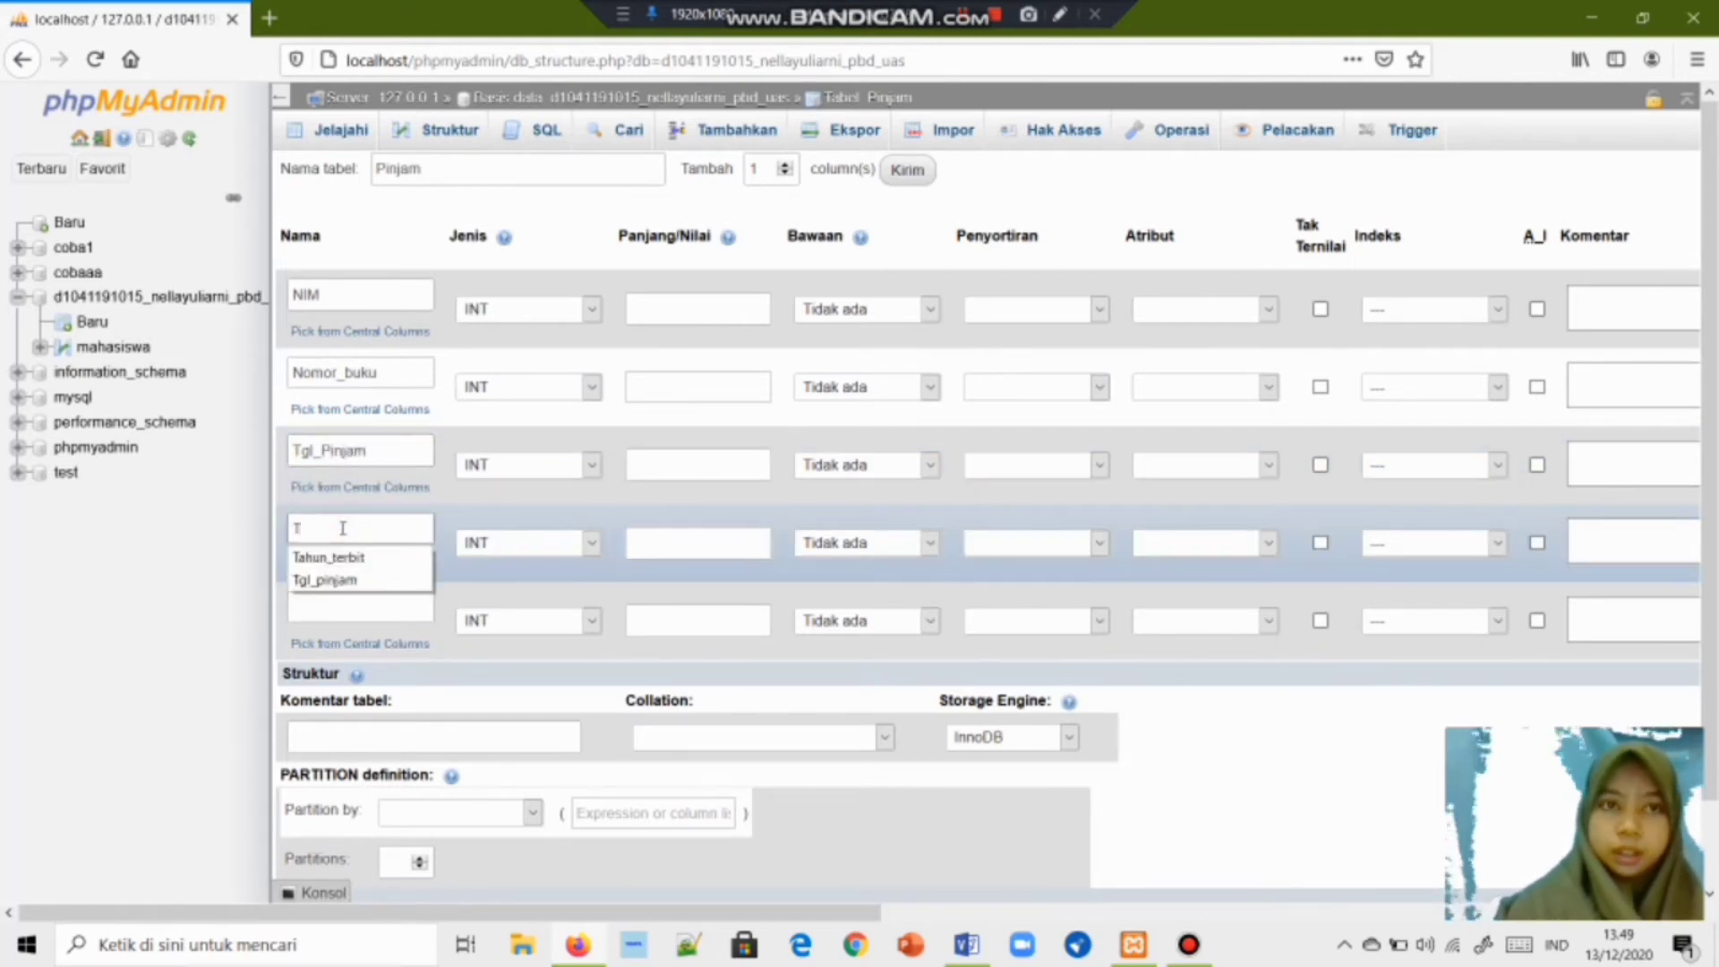
pyautogui.write('gl')
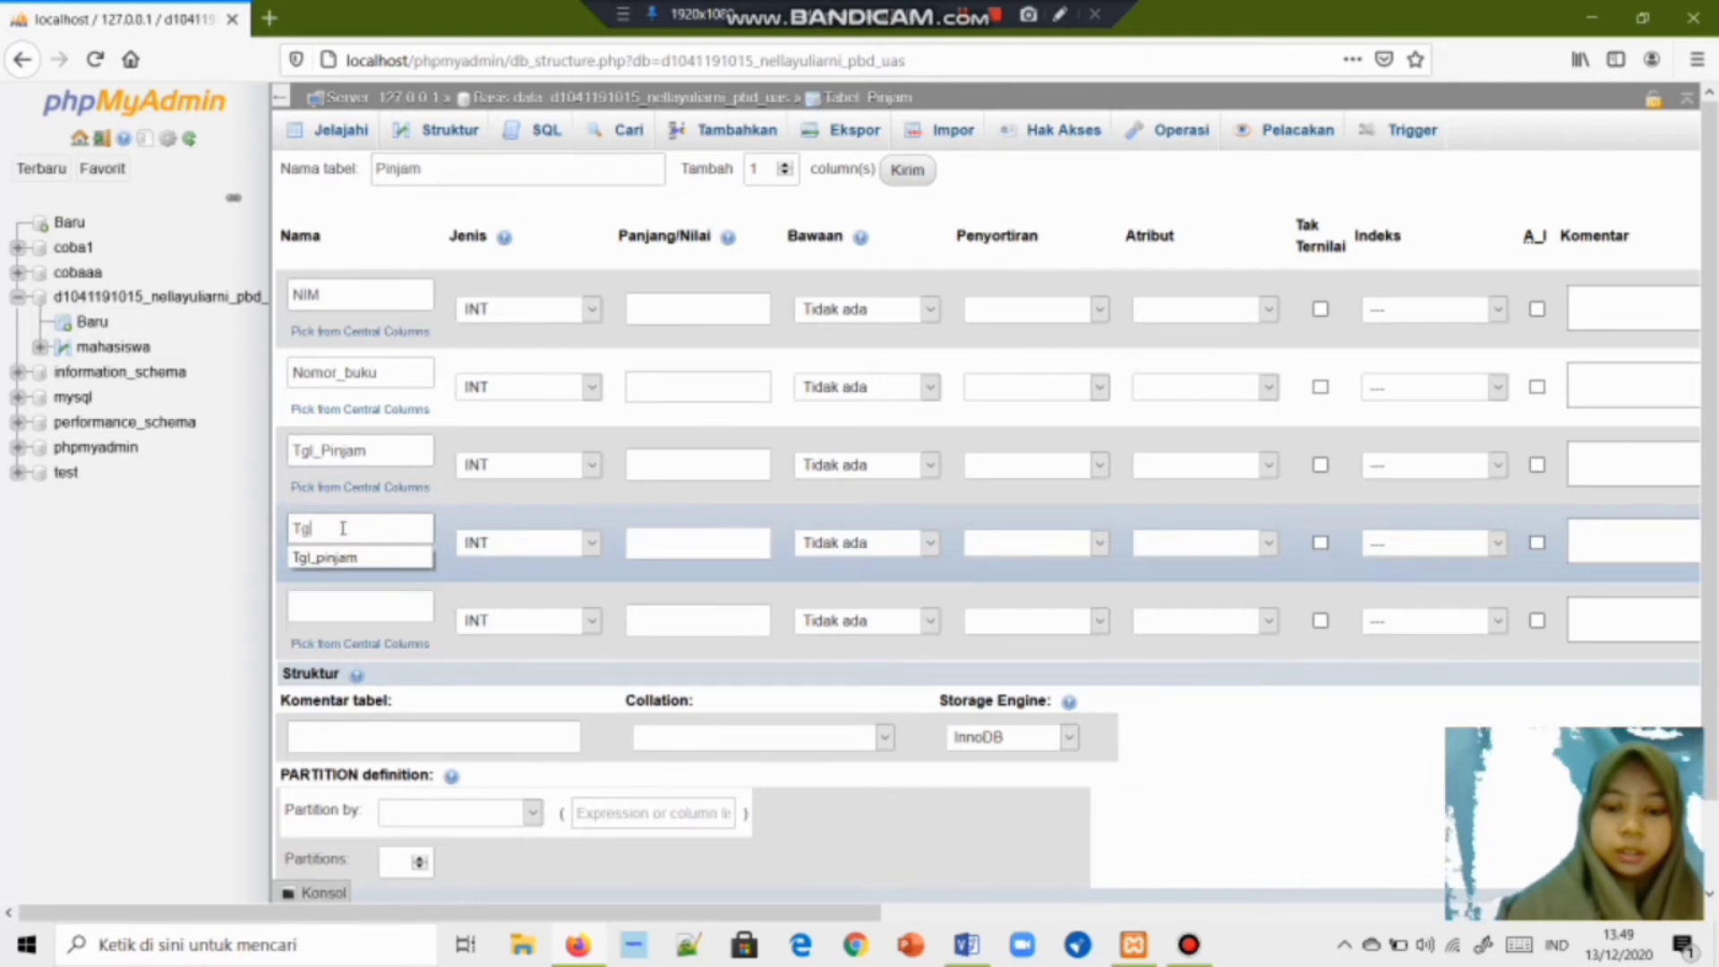
pyautogui.write('_ke')
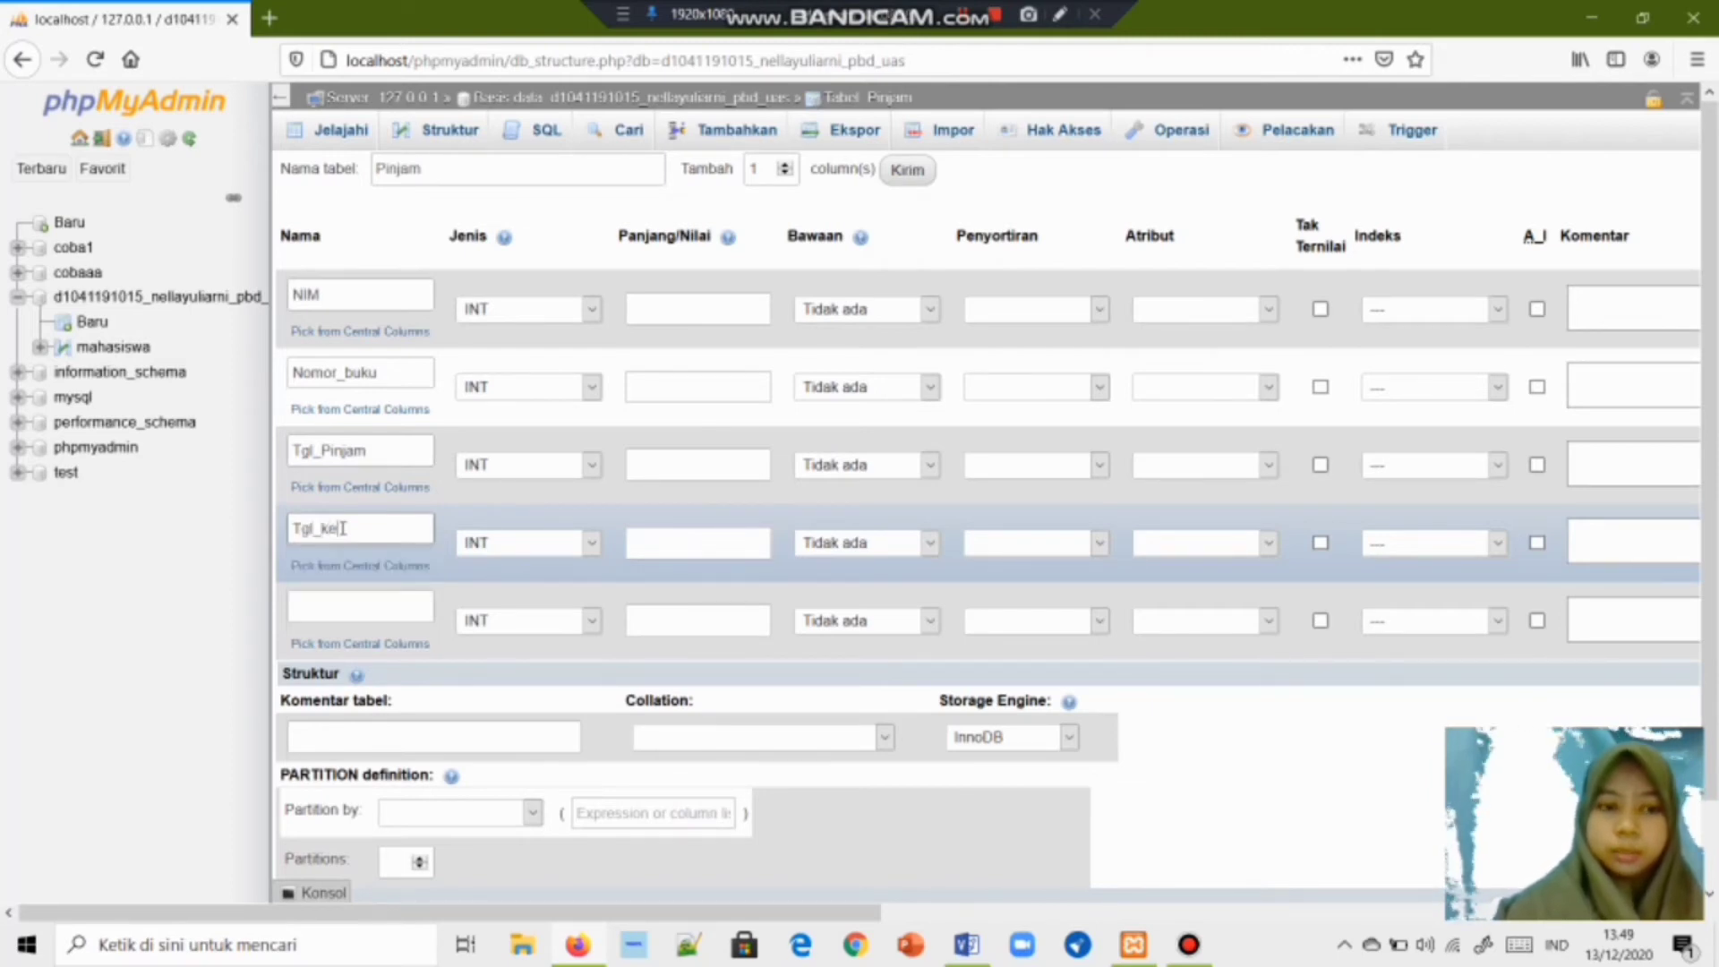
pyautogui.press('BackSpace')
pyautogui.press('BackSpace')
pyautogui.write('Kembali')
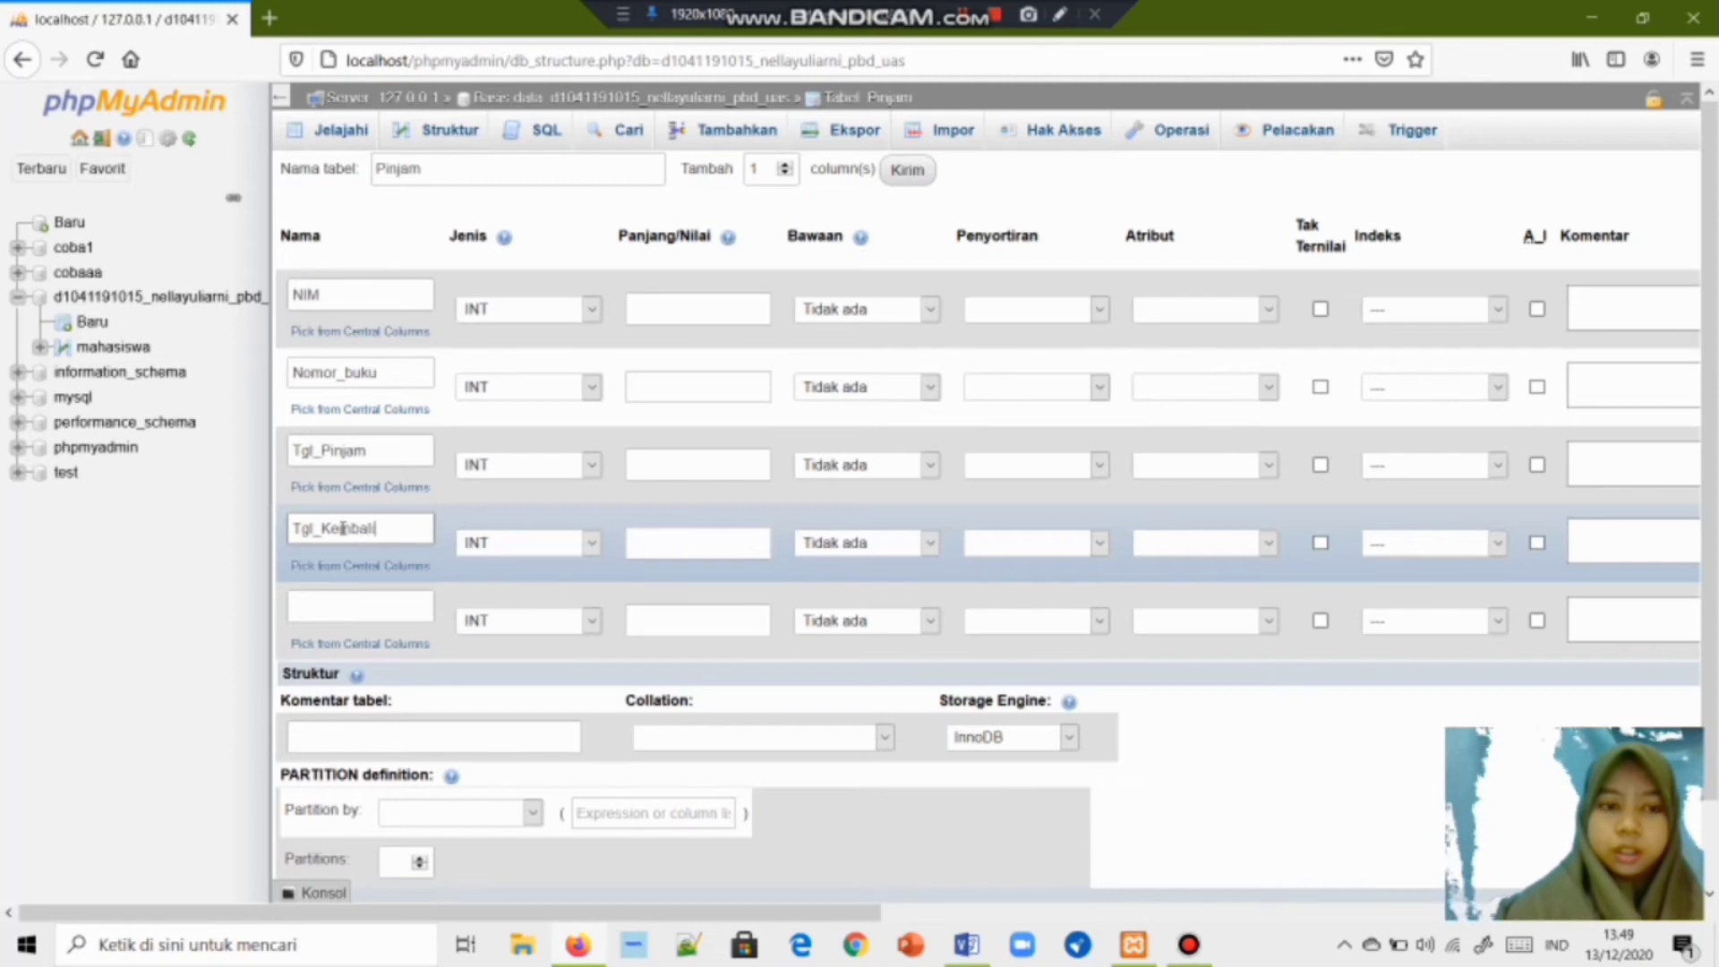
pyautogui.click(316, 605)
pyautogui.write('DE')
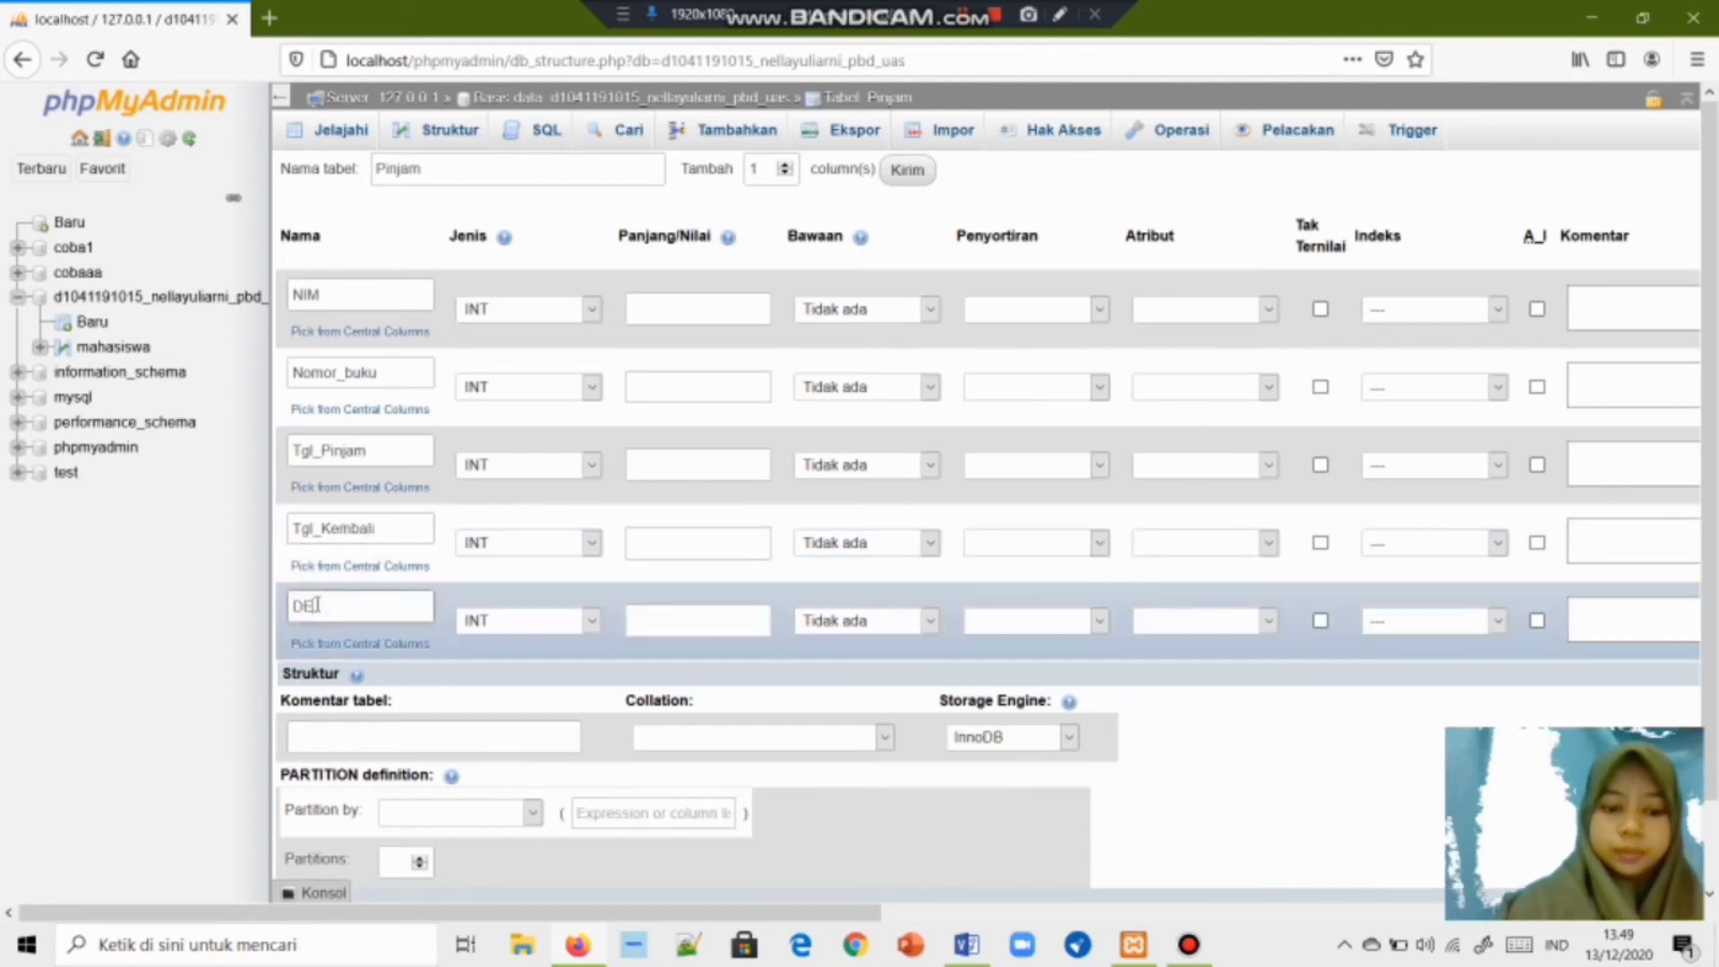
pyautogui.write('nda')
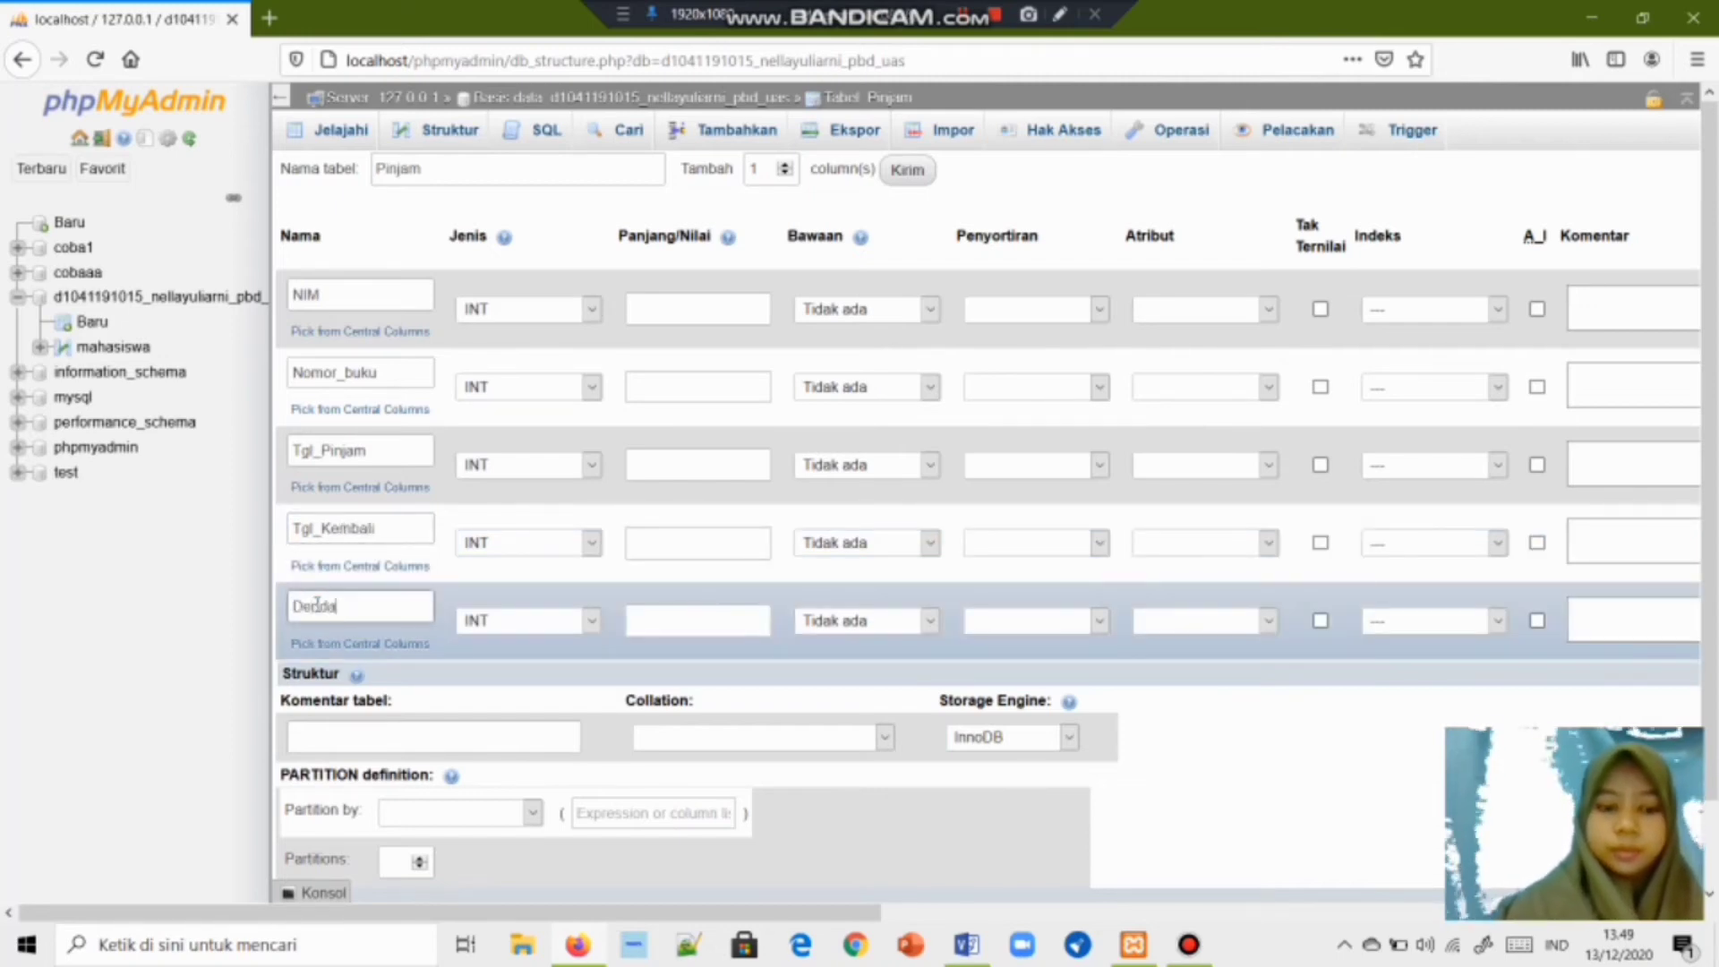
# Set NIM and Nomor_buku to VARCHAR, Tgl_Pinjam and Tgl_Kembali to DATE, and keep Denda INT.
pyautogui.click(587, 309)
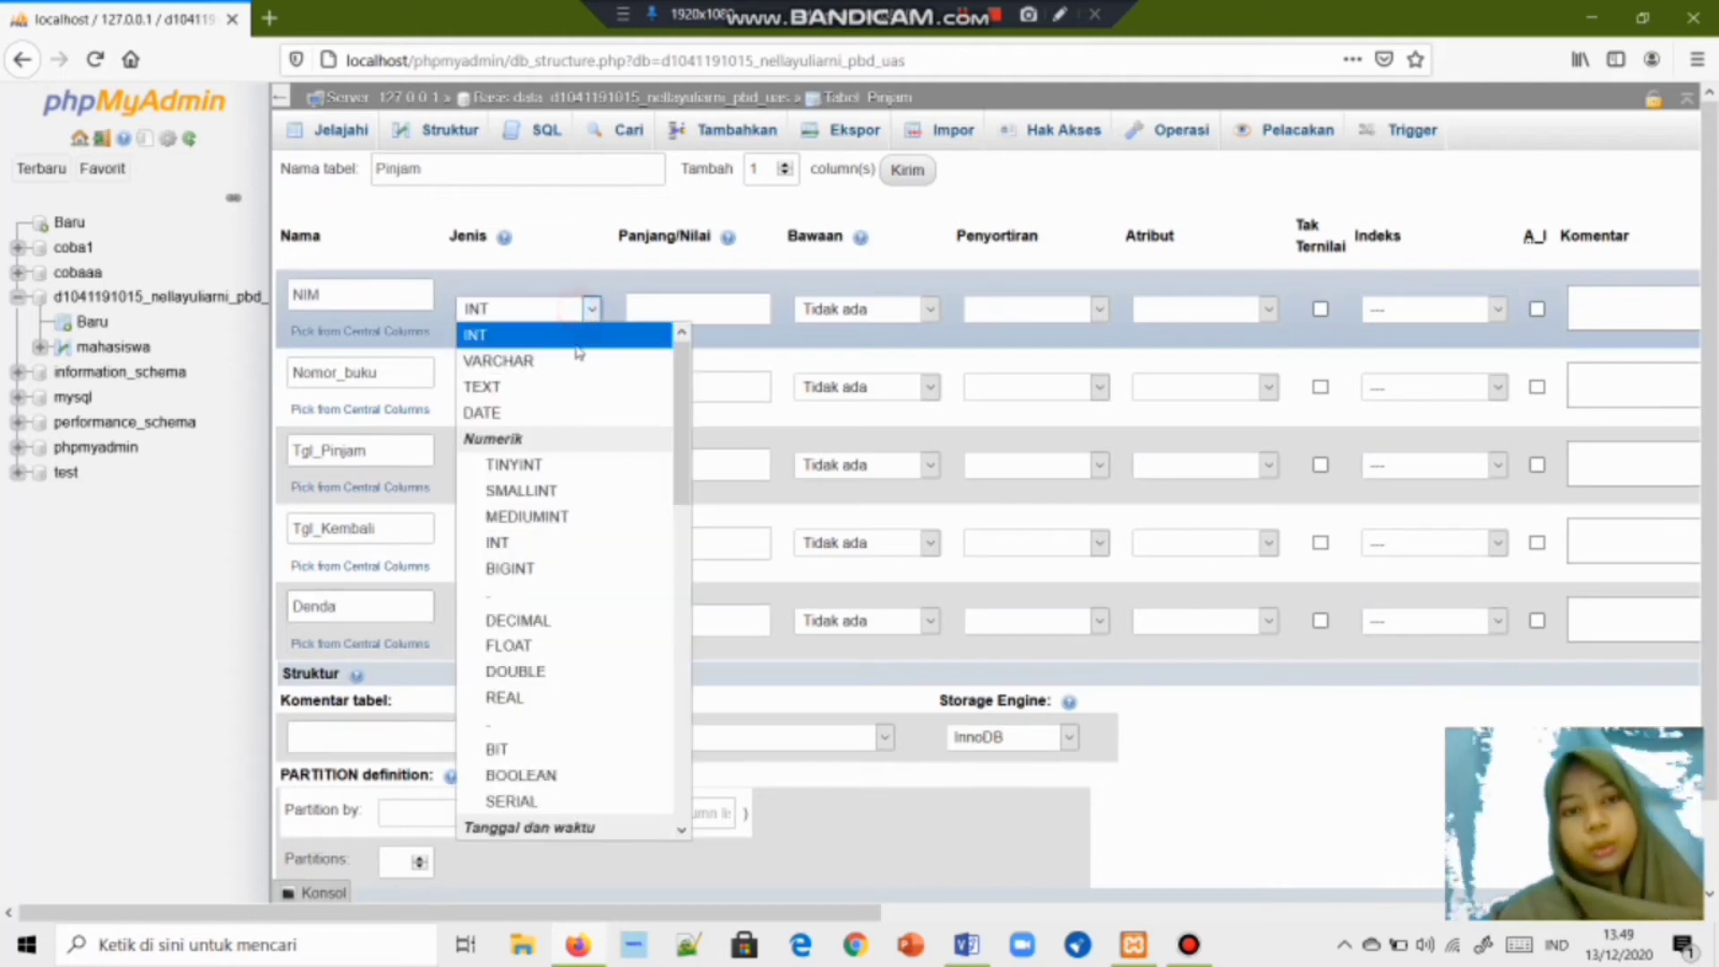
pyautogui.click(537, 360)
pyautogui.click(591, 387)
pyautogui.click(538, 441)
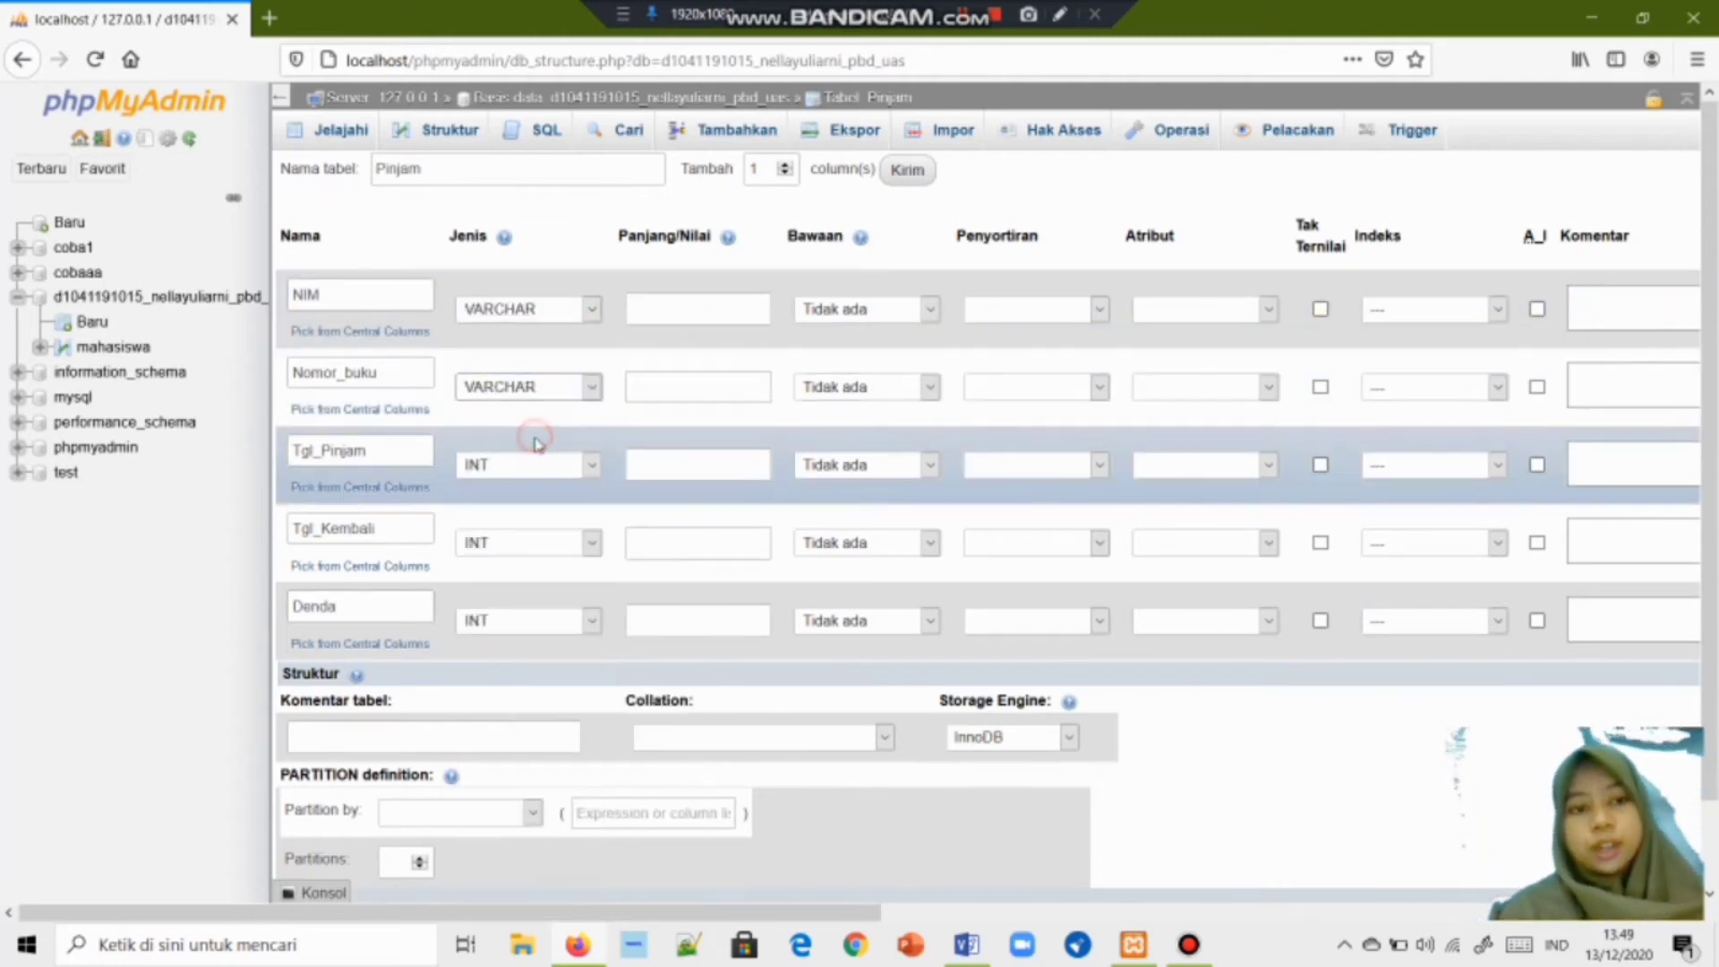
pyautogui.click(591, 464)
pyautogui.click(546, 569)
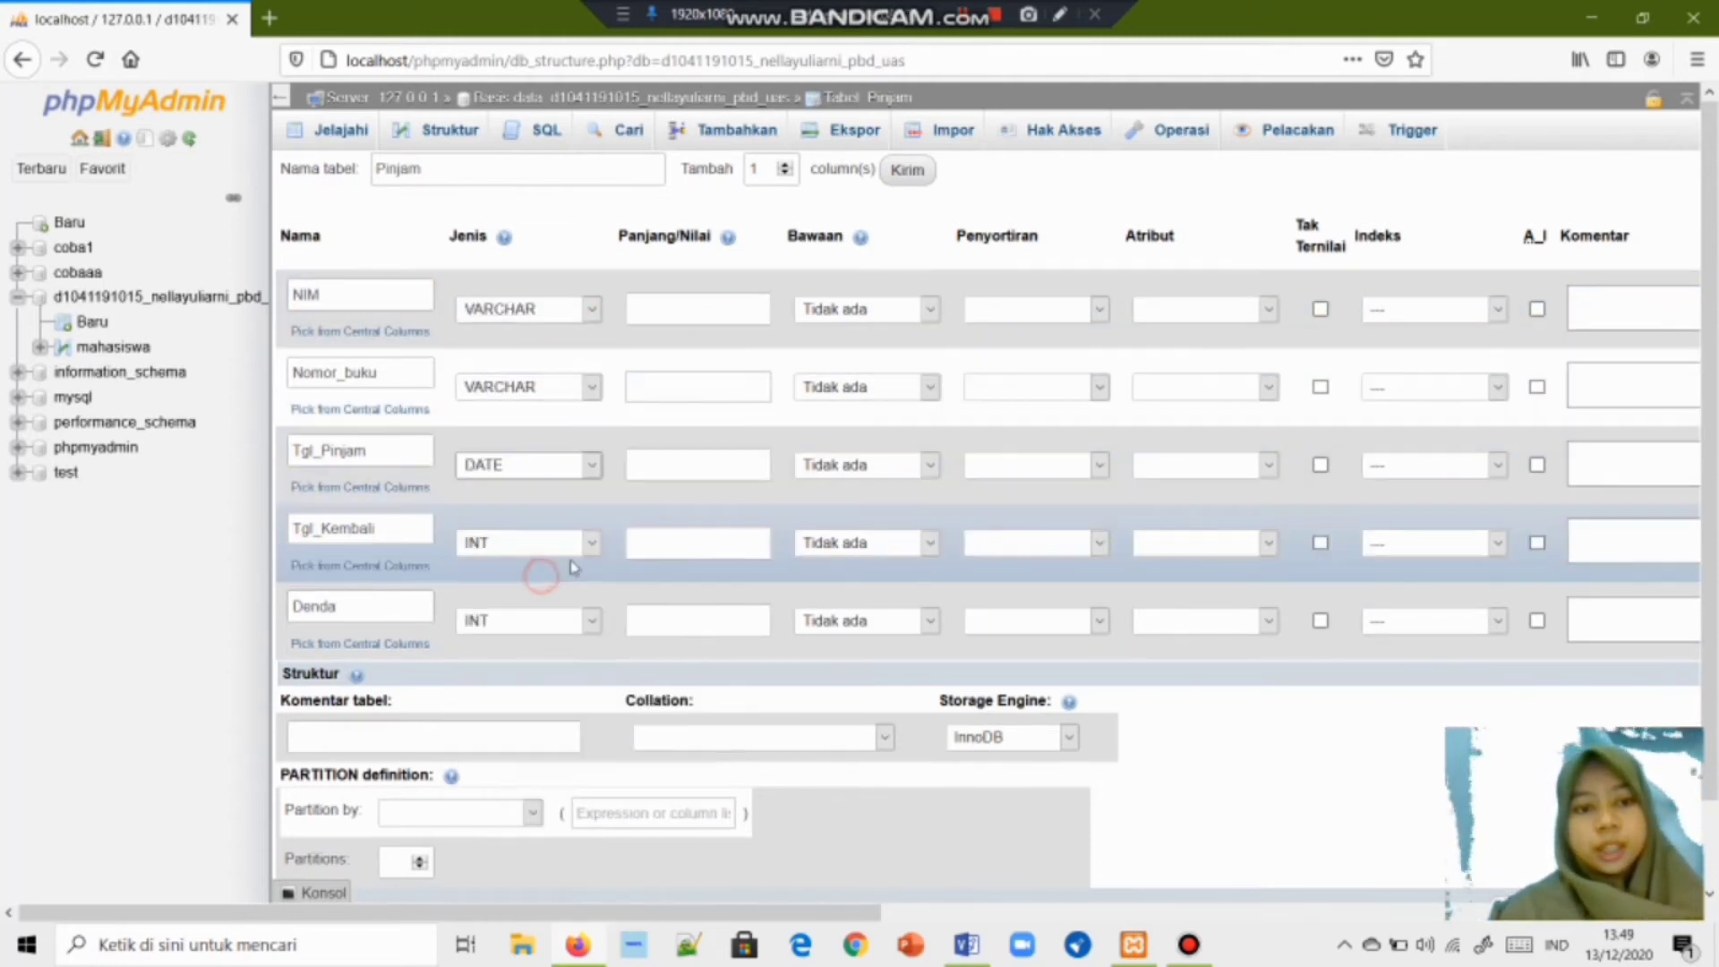
pyautogui.click(591, 542)
pyautogui.click(542, 179)
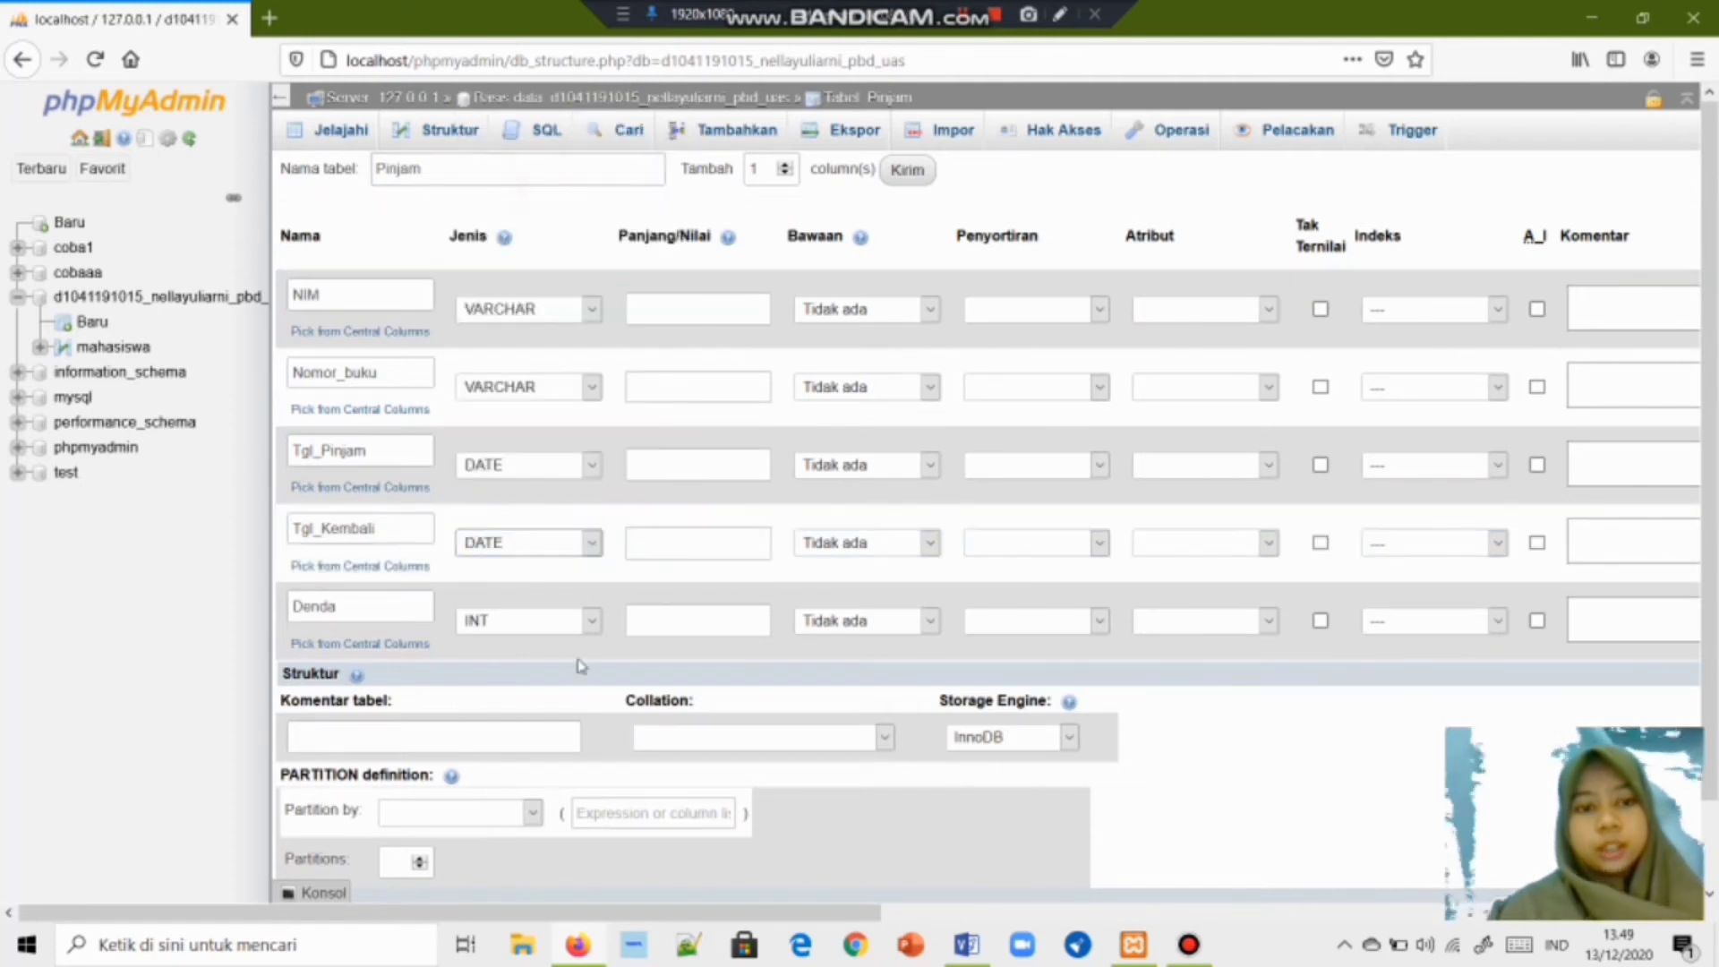
pyautogui.click(591, 621)
pyautogui.click(508, 114)
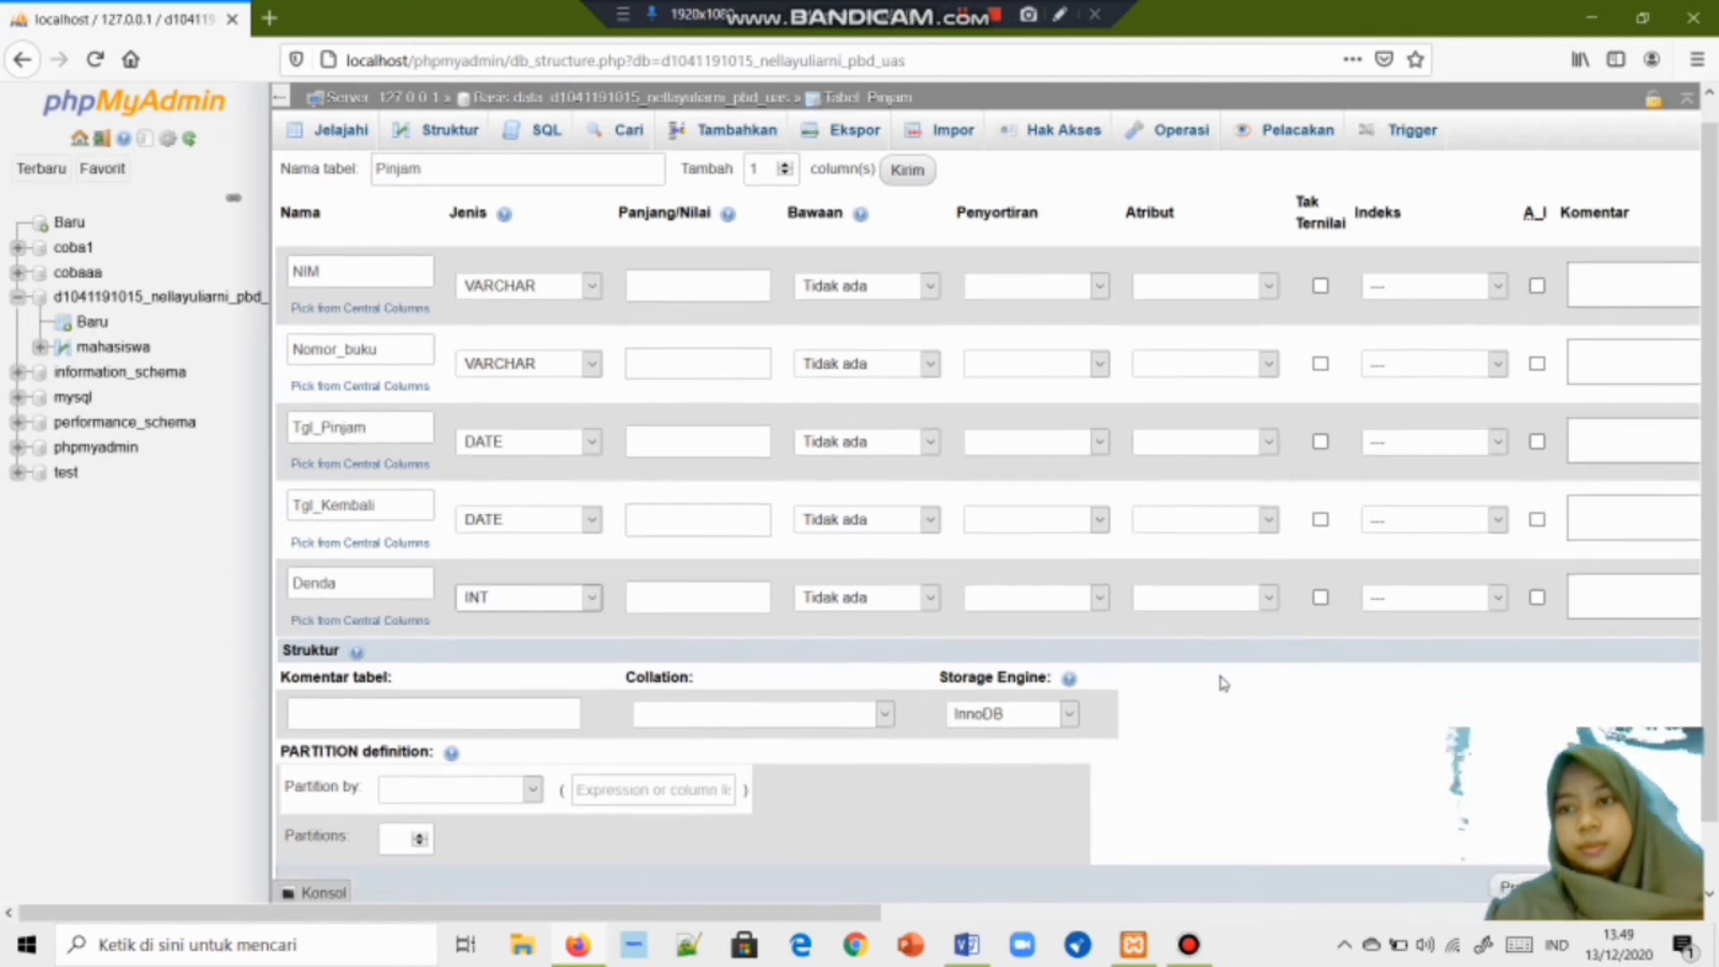
pyautogui.scroll(-2, 1222, 681)
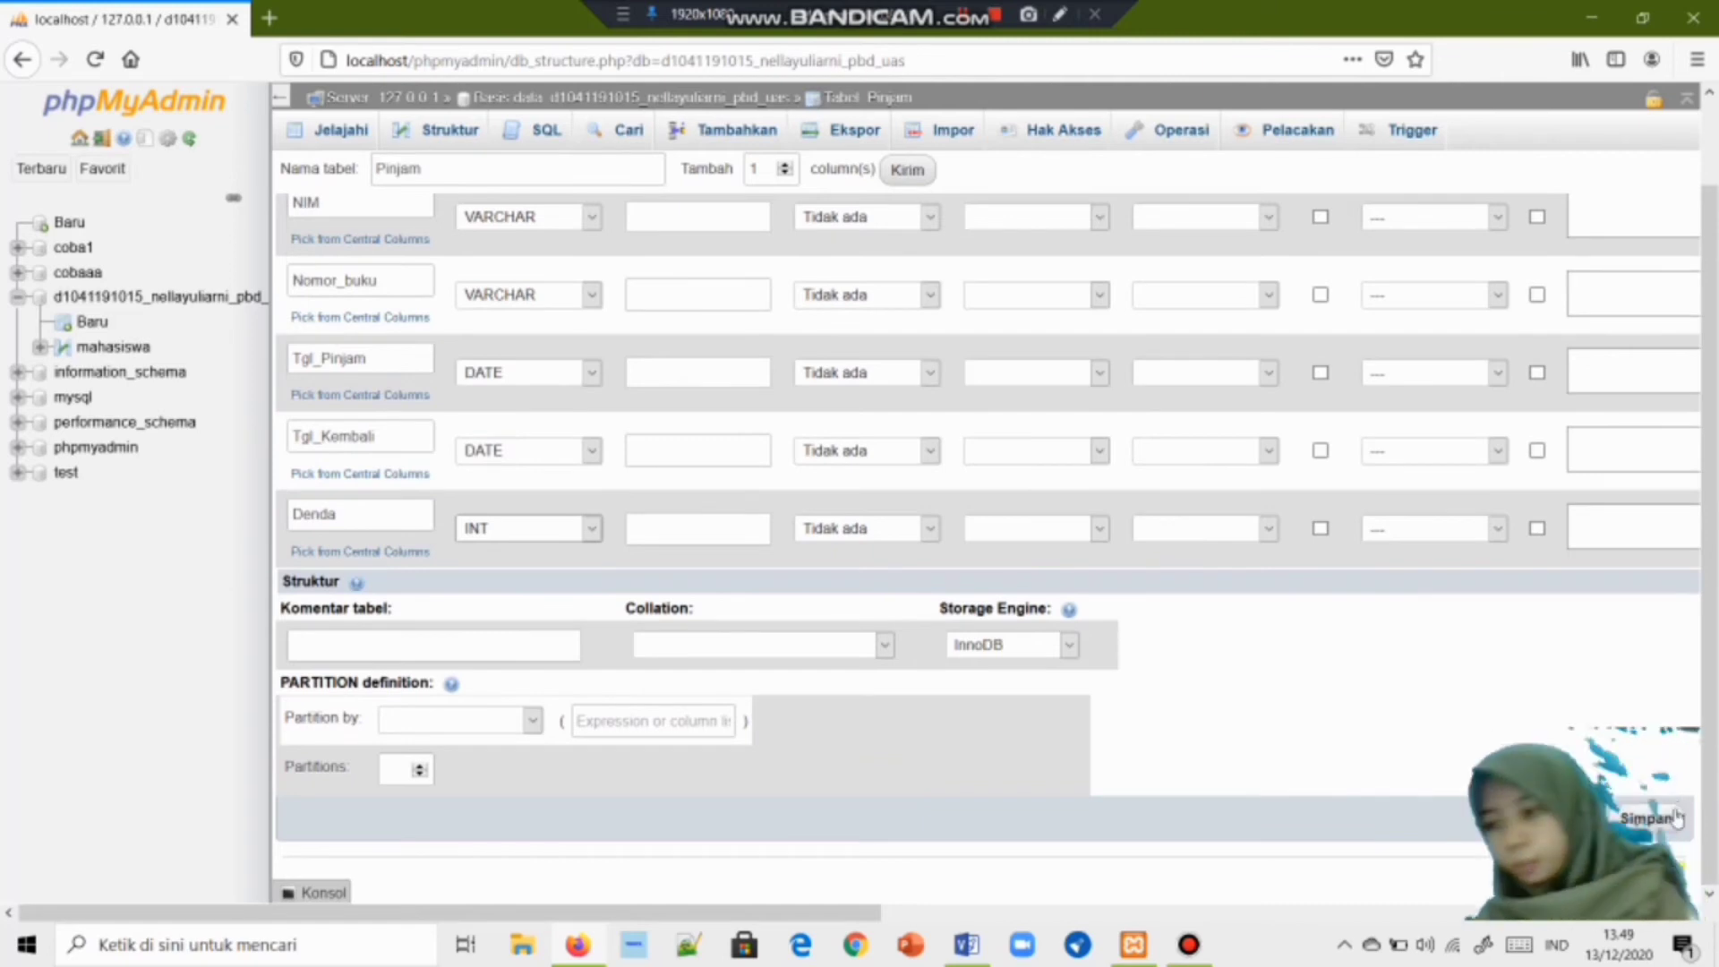
# Try saving Pinjam and dismiss the invalid-length warning.
pyautogui.click(1664, 831)
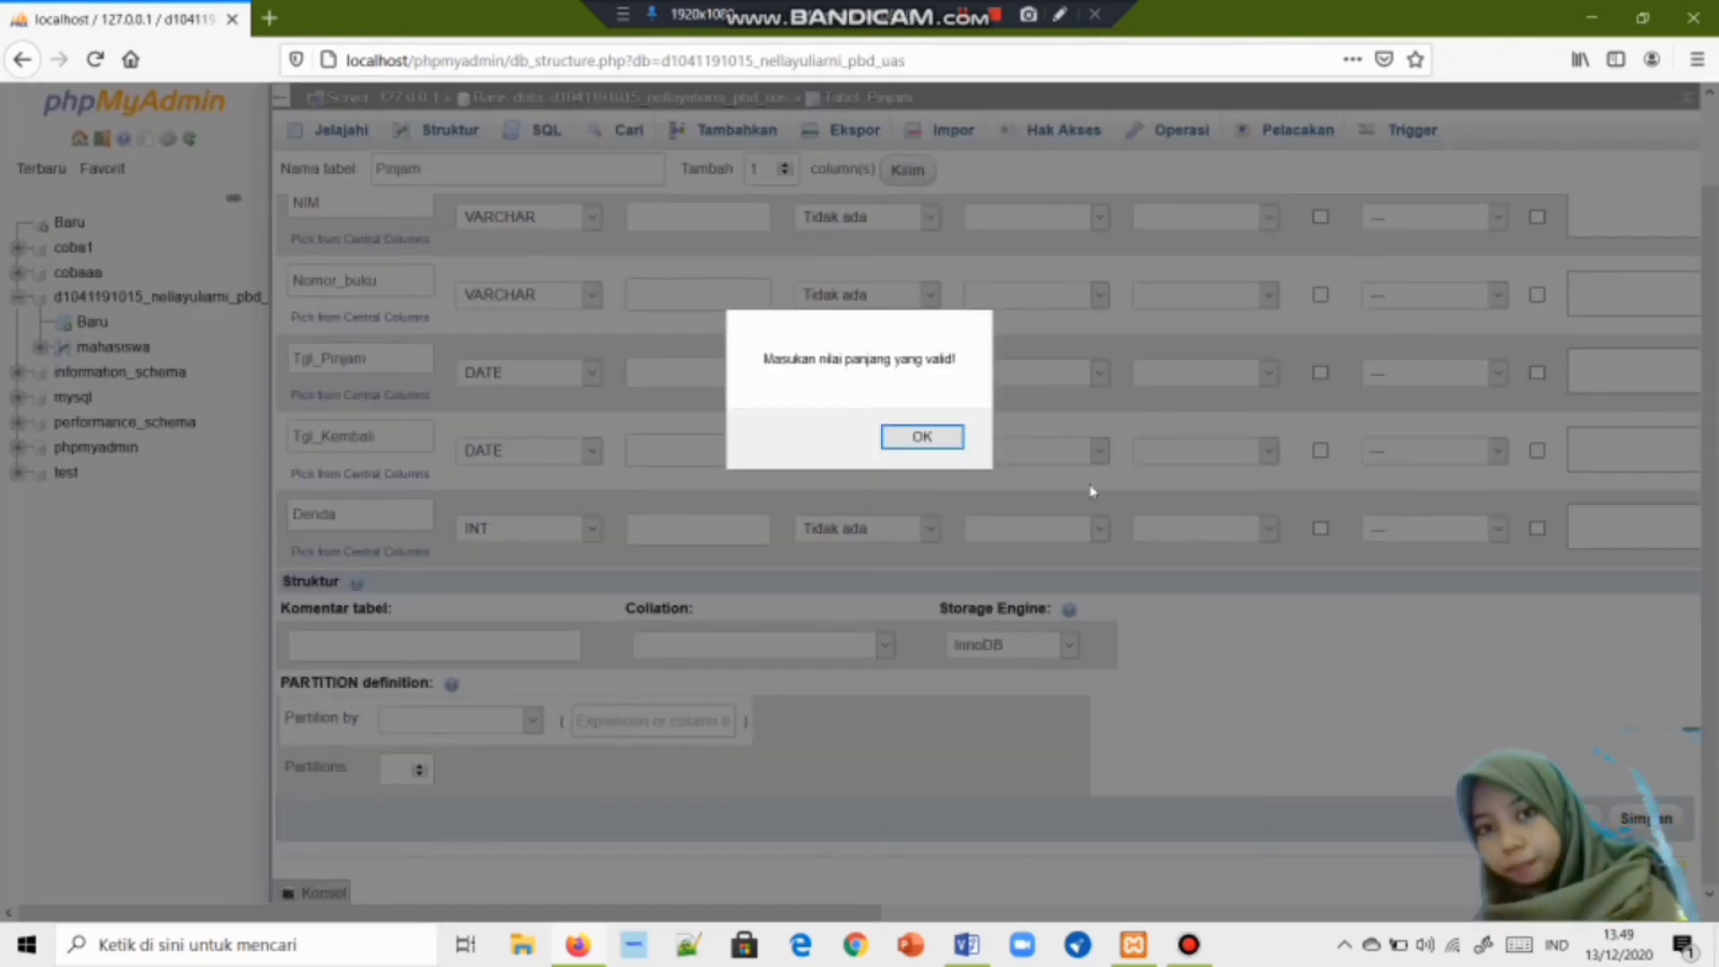
pyautogui.click(905, 438)
pyautogui.scroll(1, 690, 319)
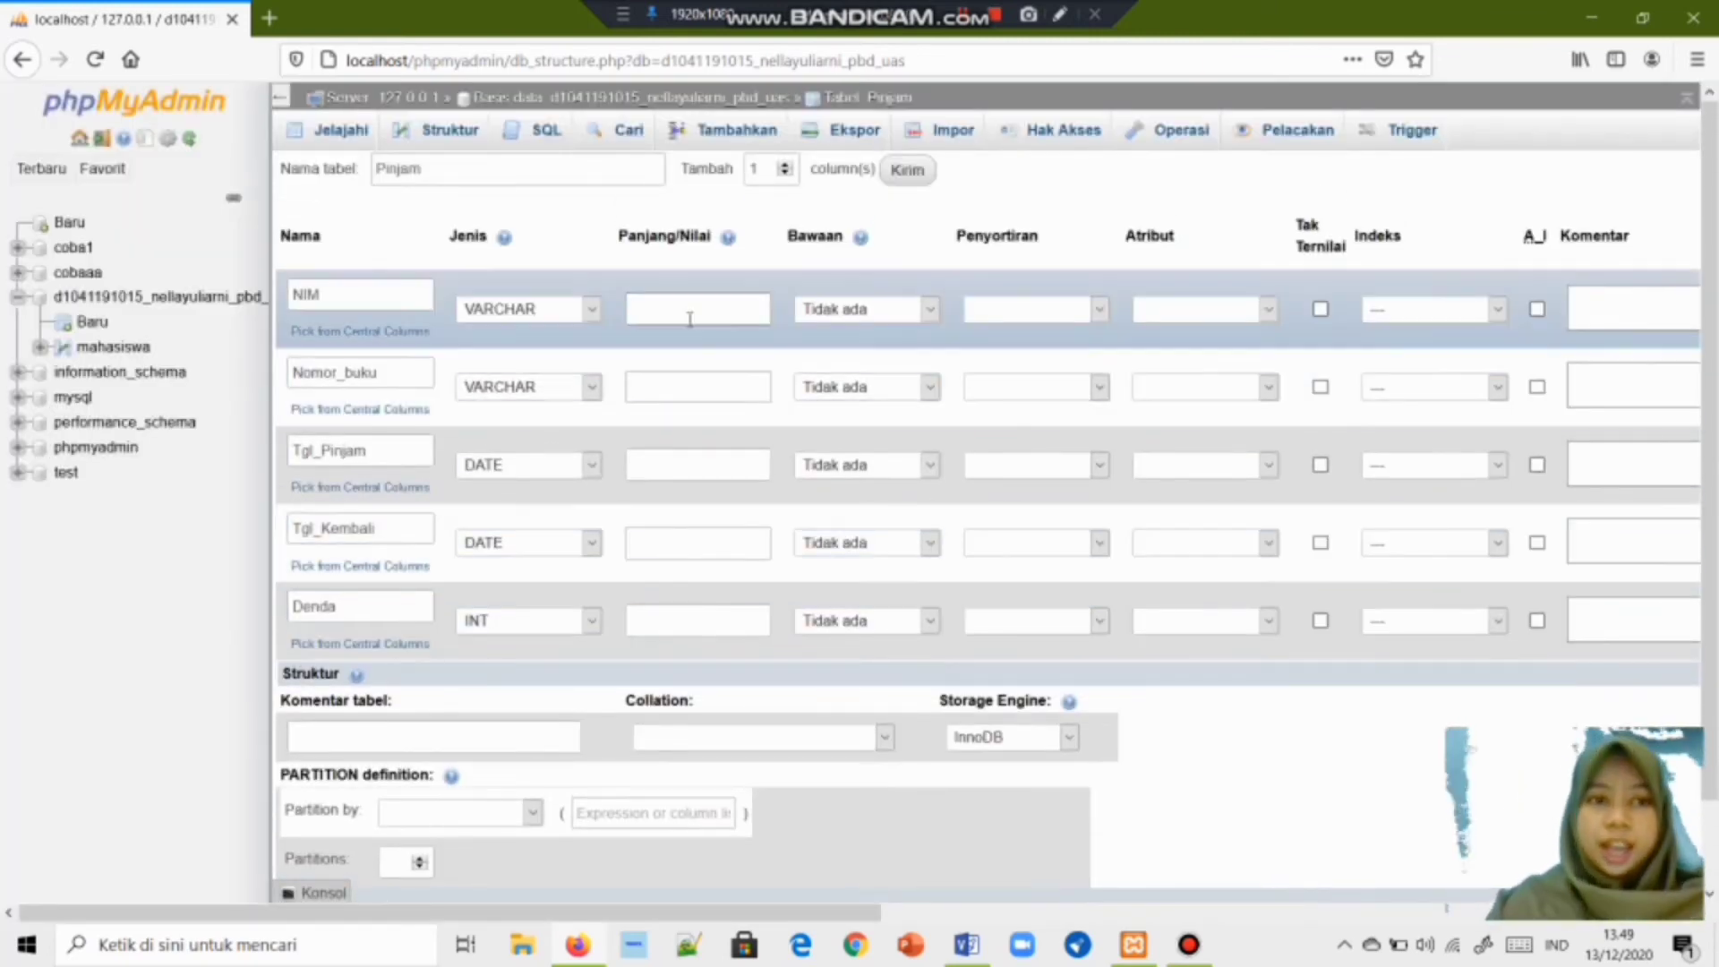
# Enter lengths 25 for NIM and Nomor_buku, 8 for both dates, and 20 for Denda.
pyautogui.click(689, 319)
pyautogui.write('2')
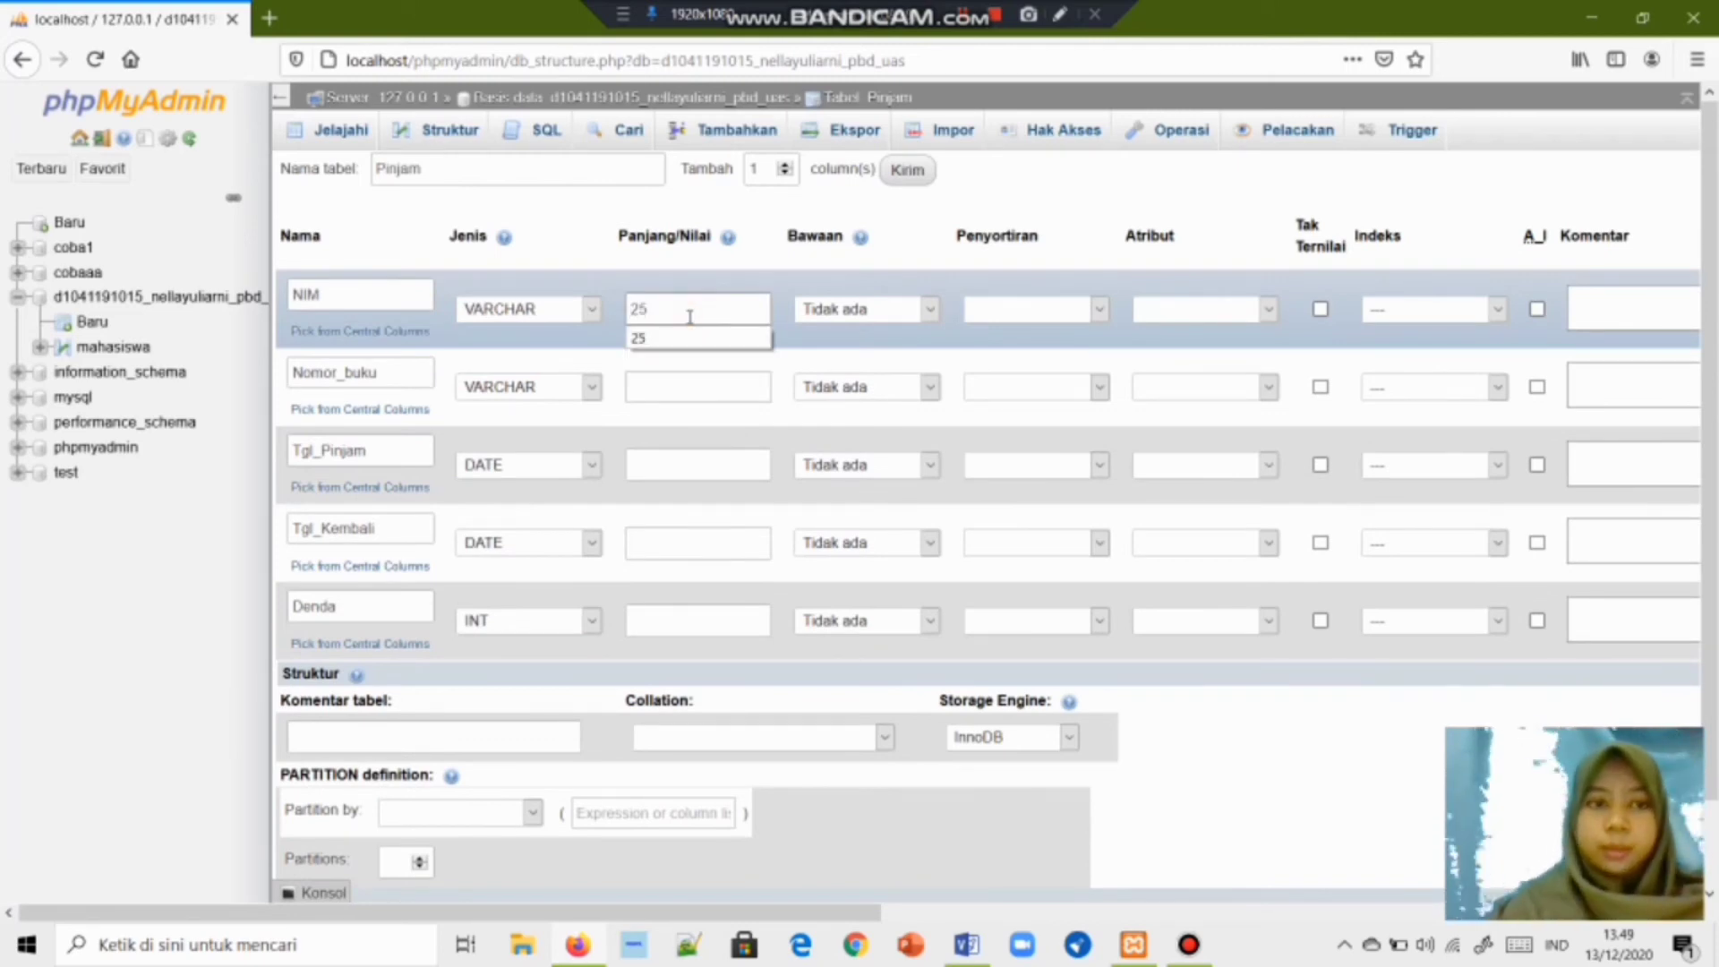
pyautogui.write('5')
pyautogui.click(722, 400)
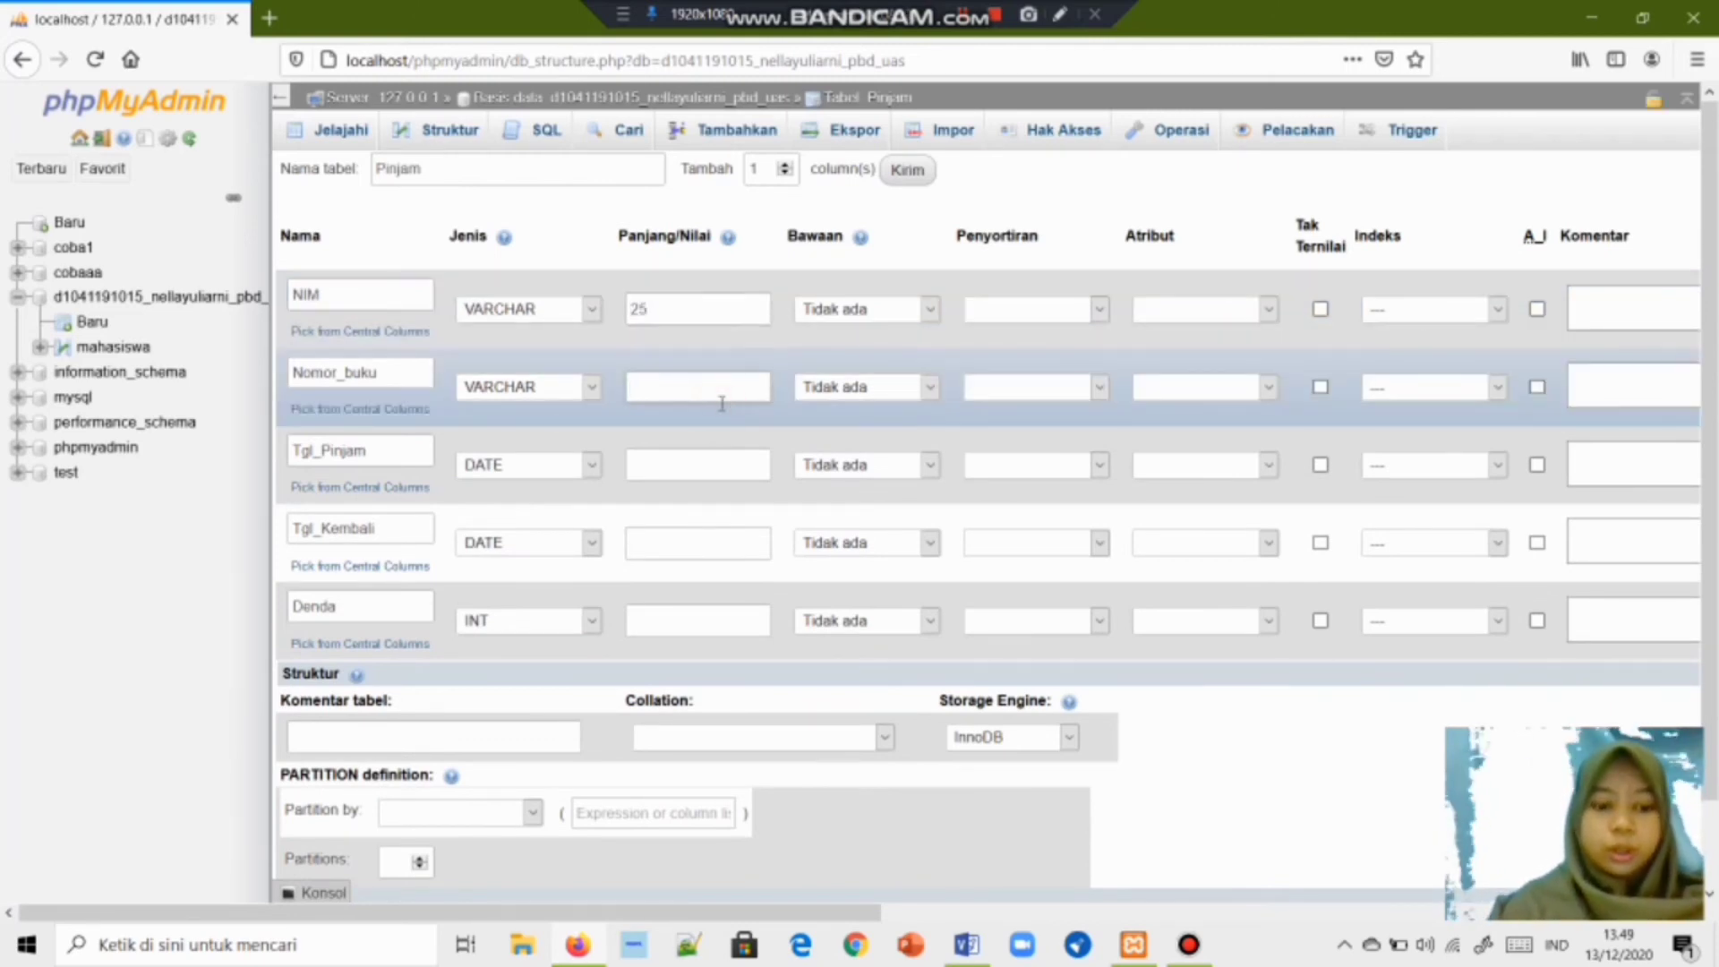
pyautogui.write('25')
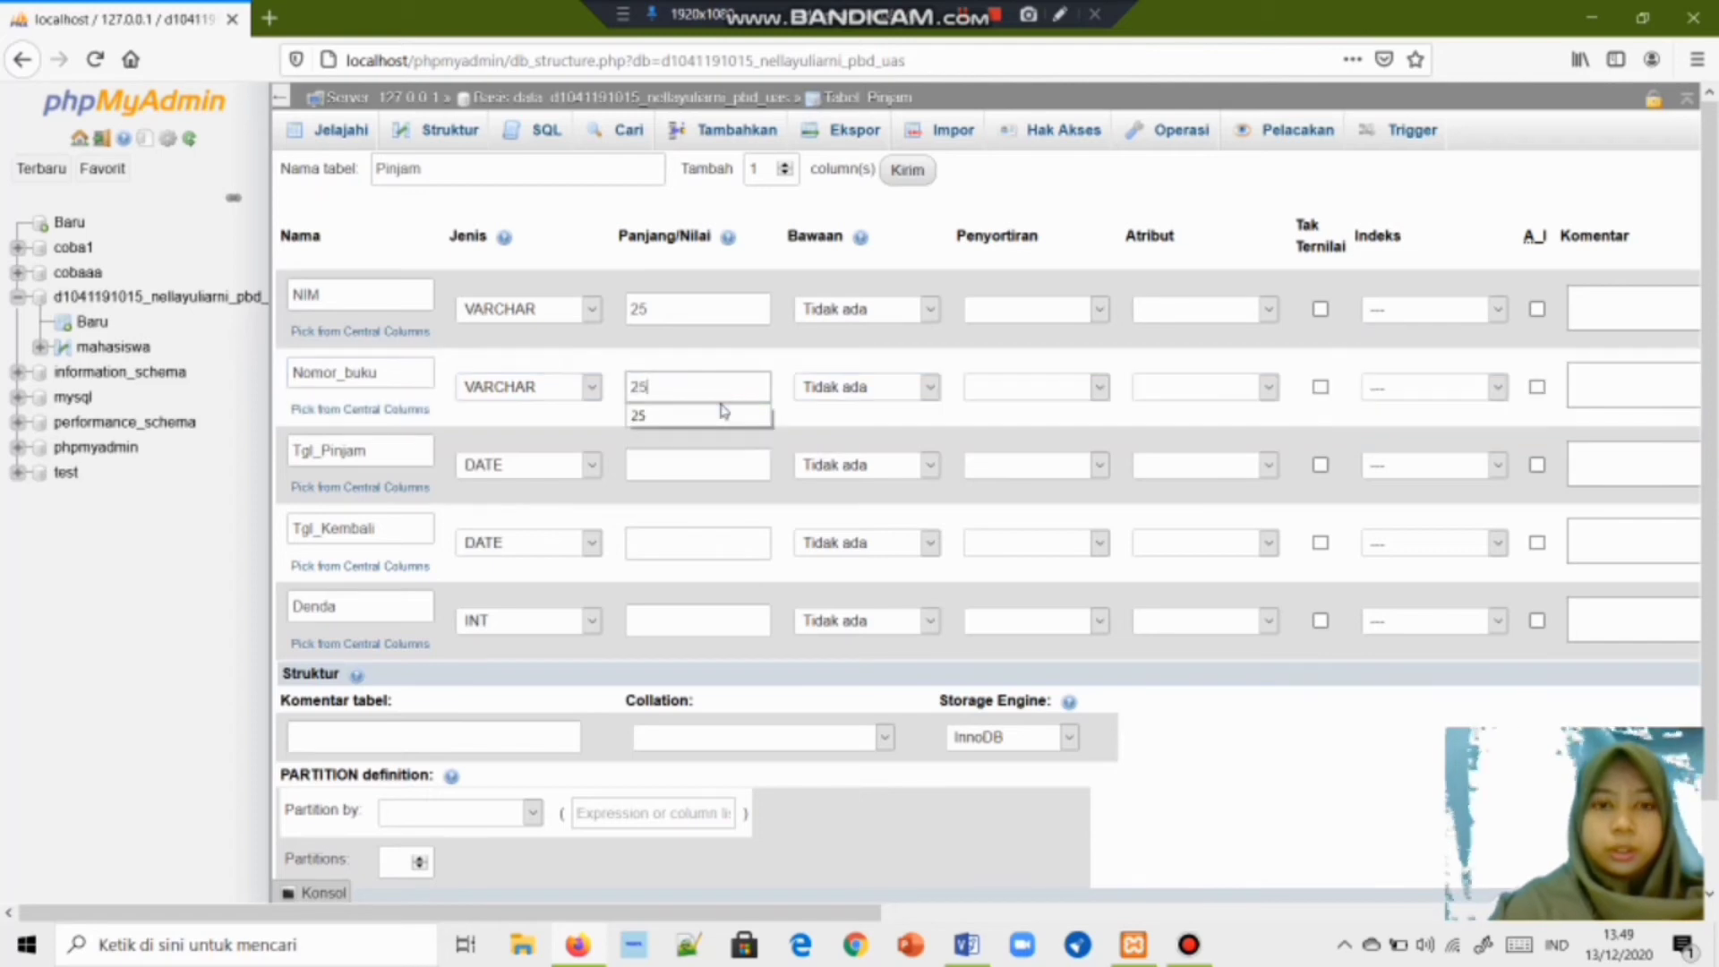
pyautogui.click(734, 470)
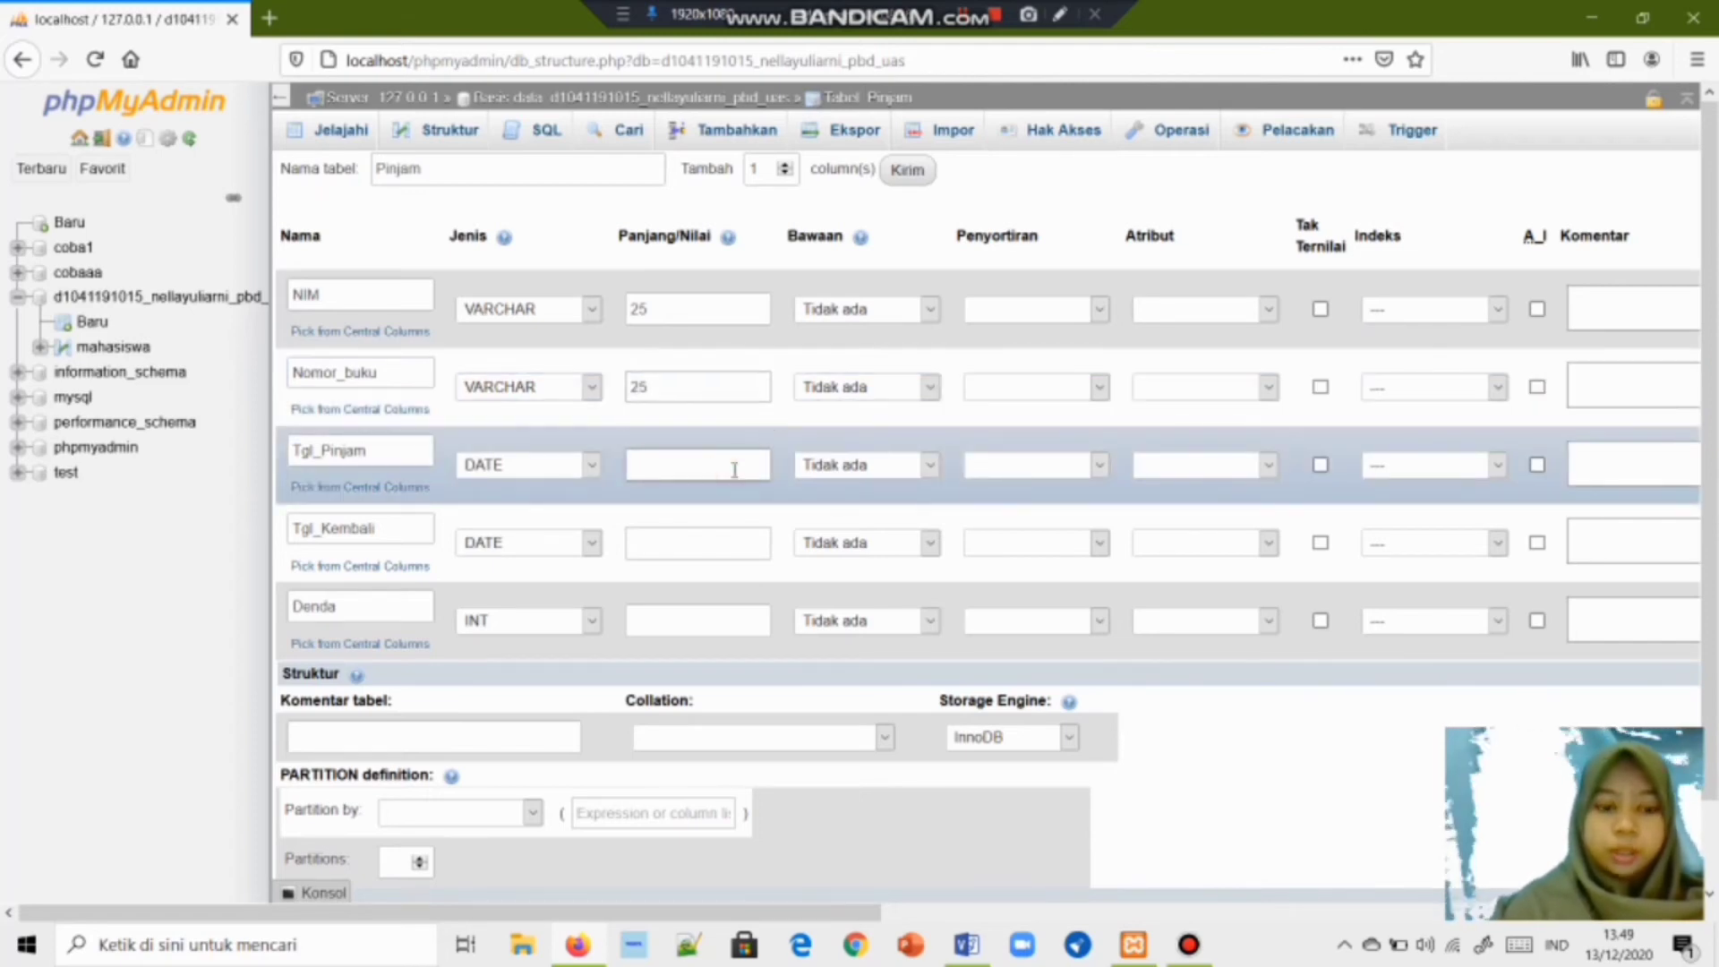
pyautogui.click(712, 543)
pyautogui.write('8')
pyautogui.click(696, 623)
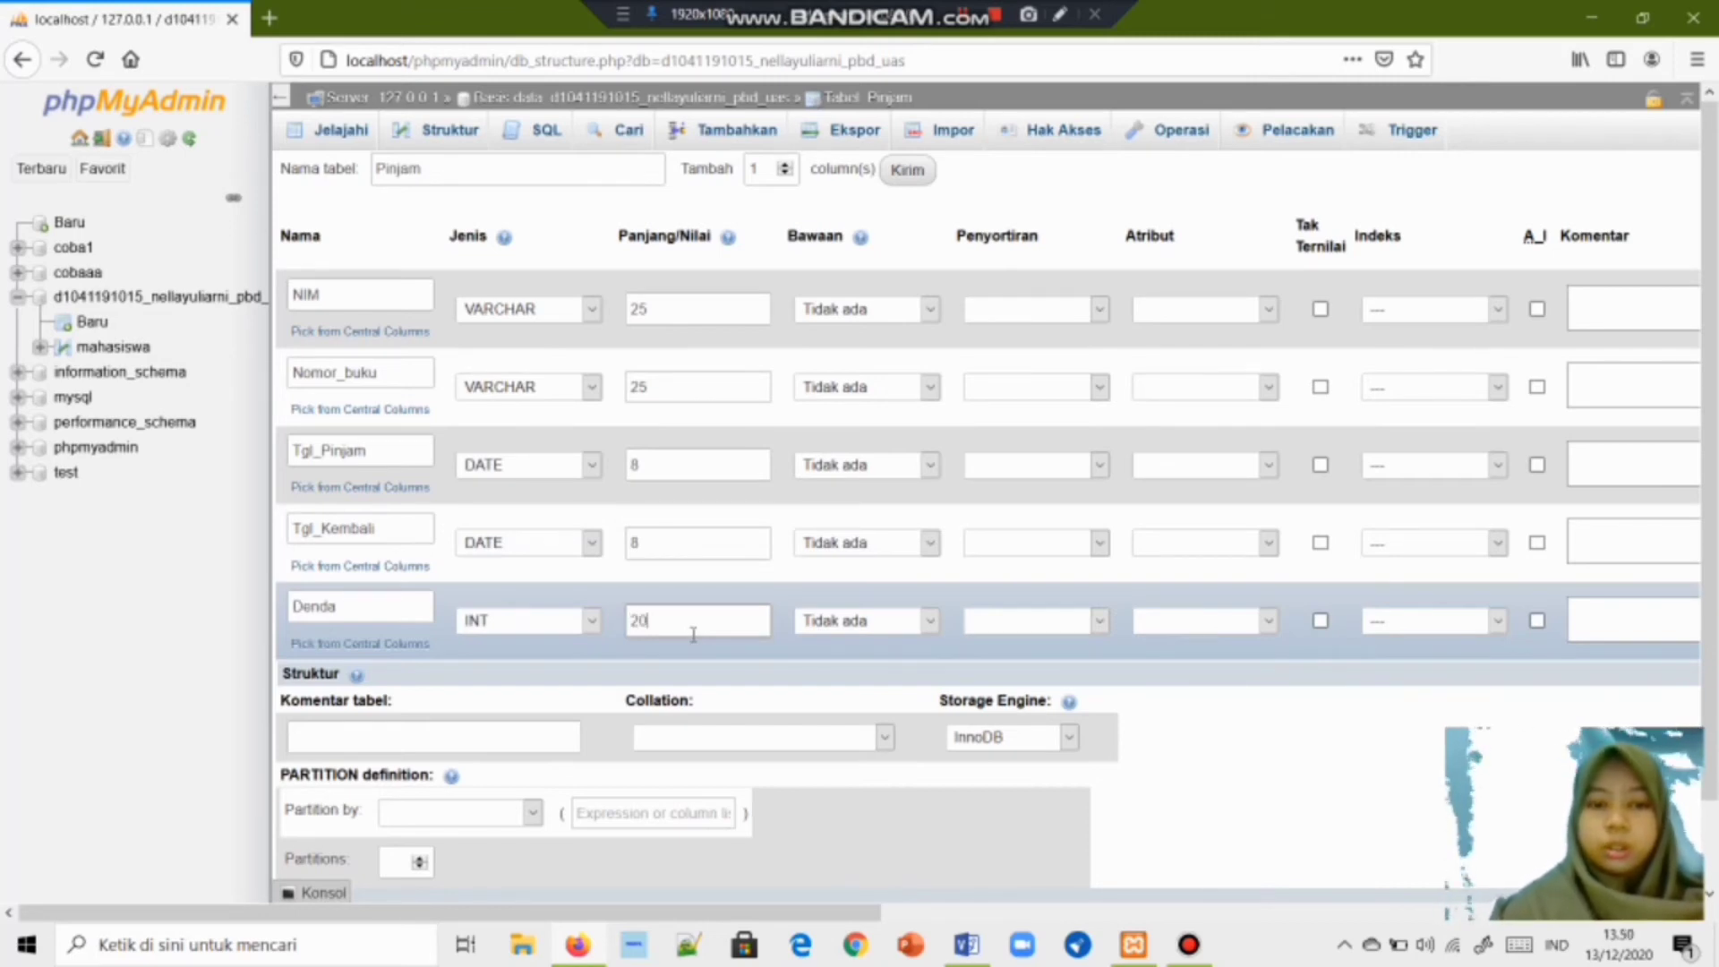
pyautogui.scroll(-2, 1558, 609)
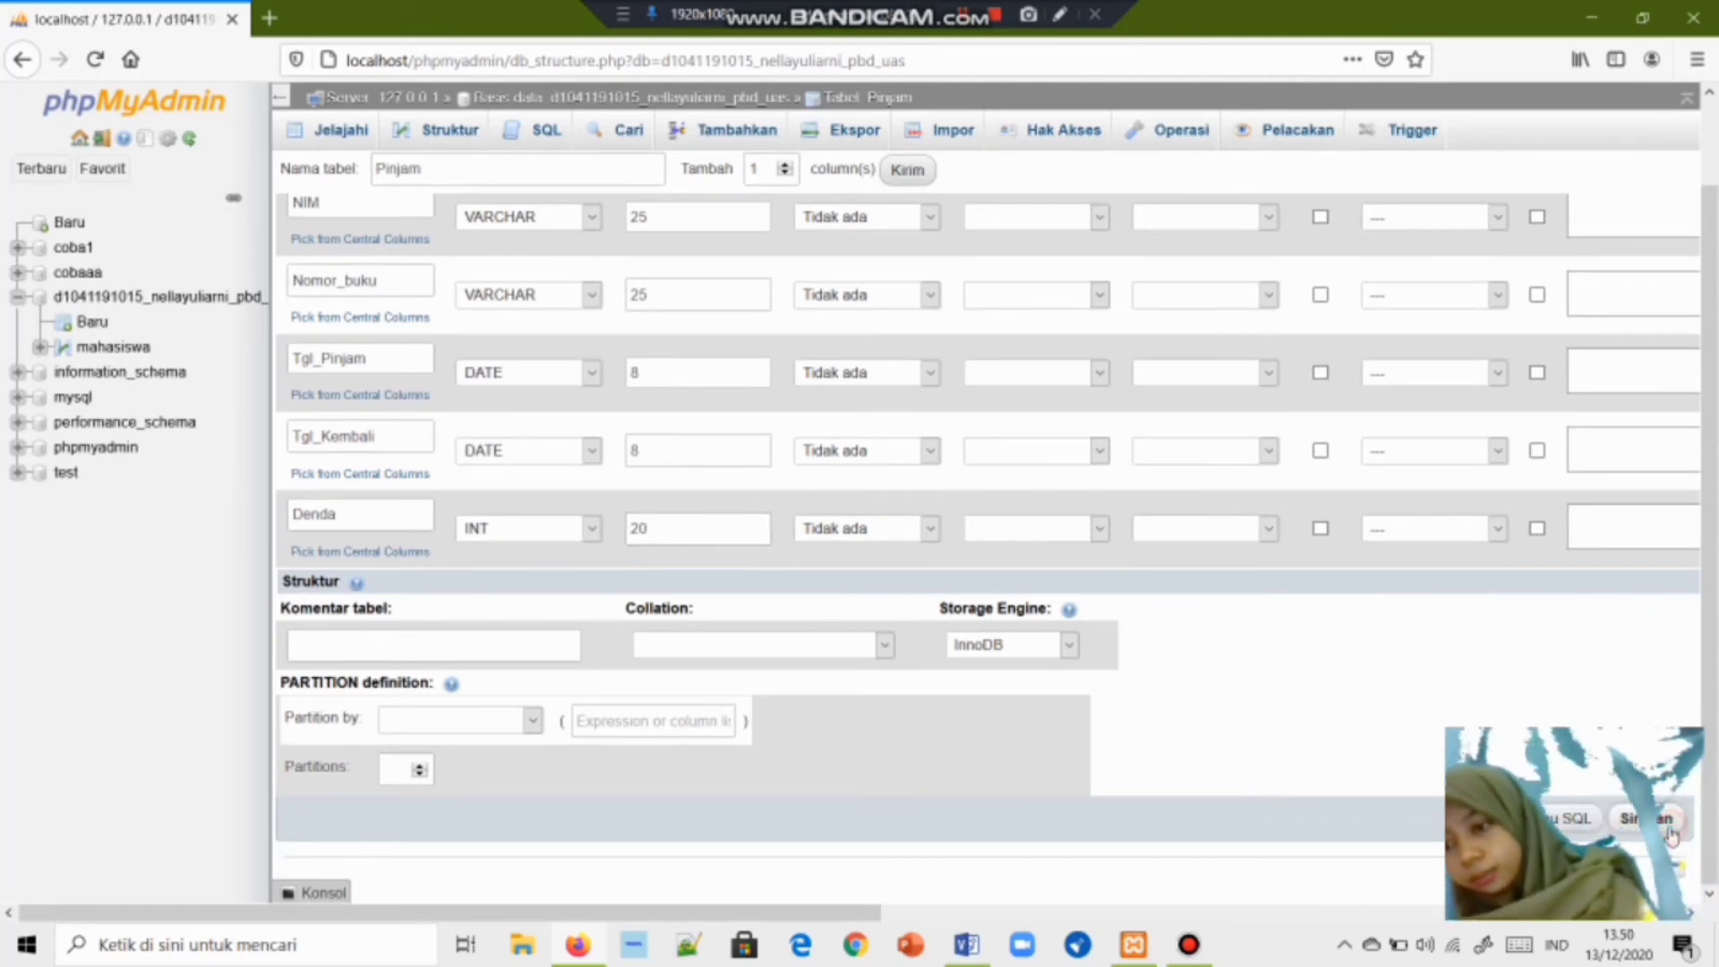
# Save the Pinjam table, then browse buku and the still-empty pinjam table.
pyautogui.click(1667, 825)
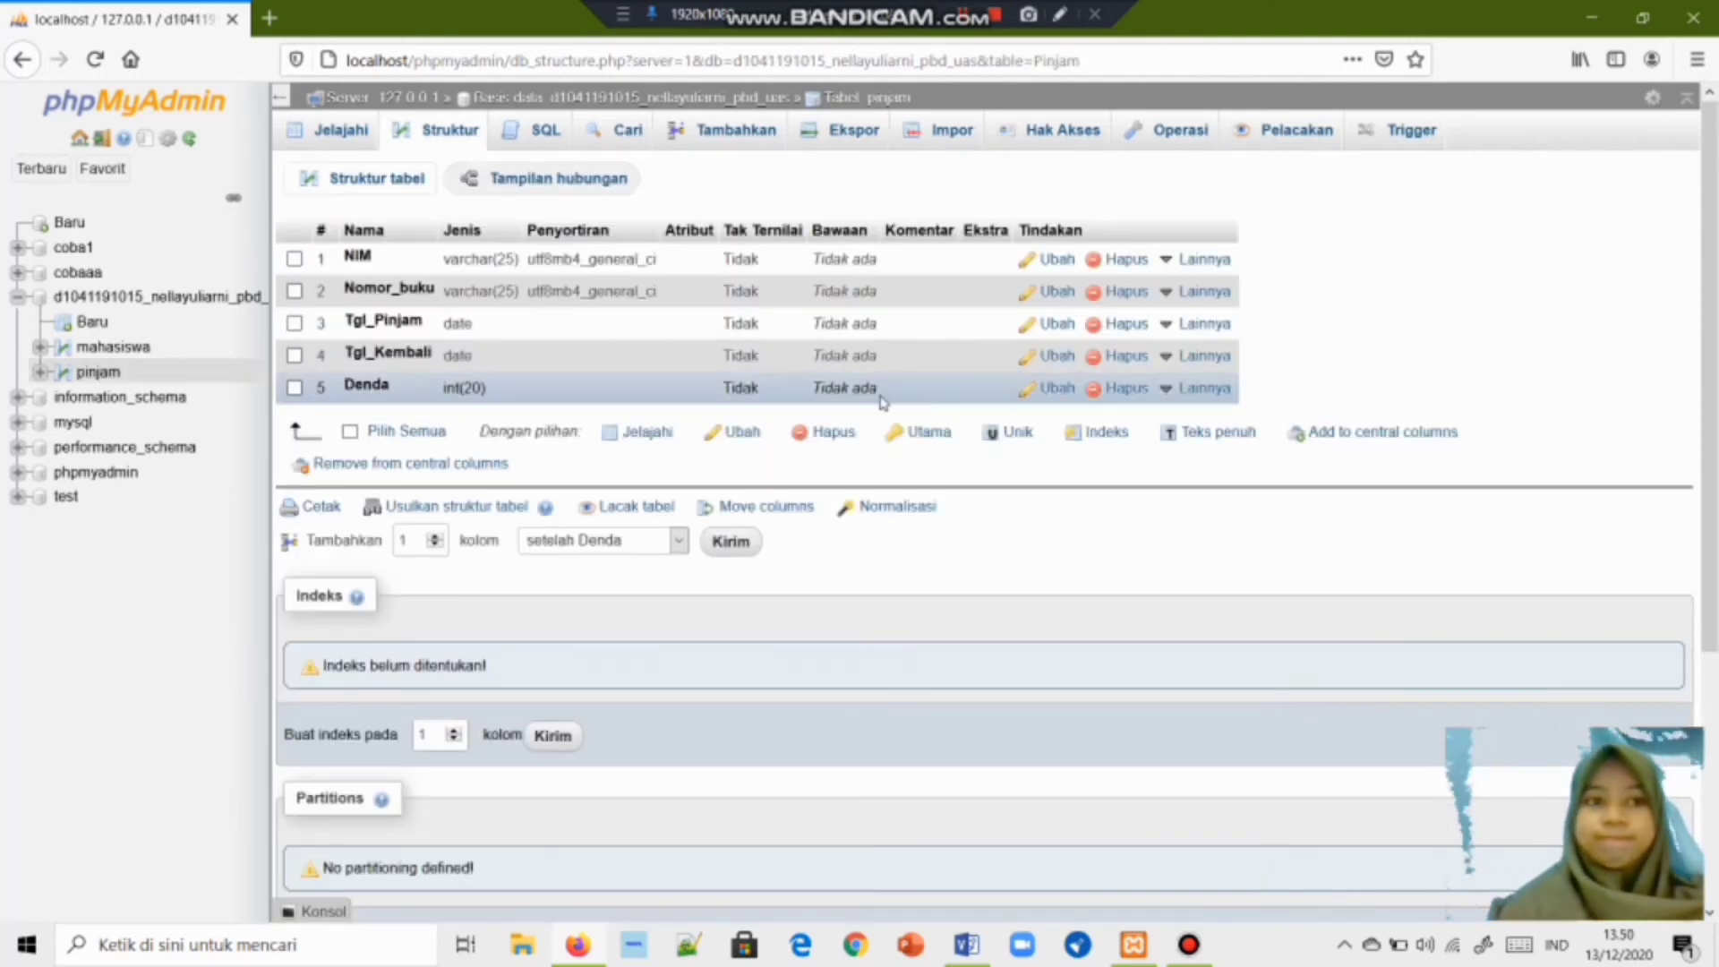
pyautogui.click(591, 96)
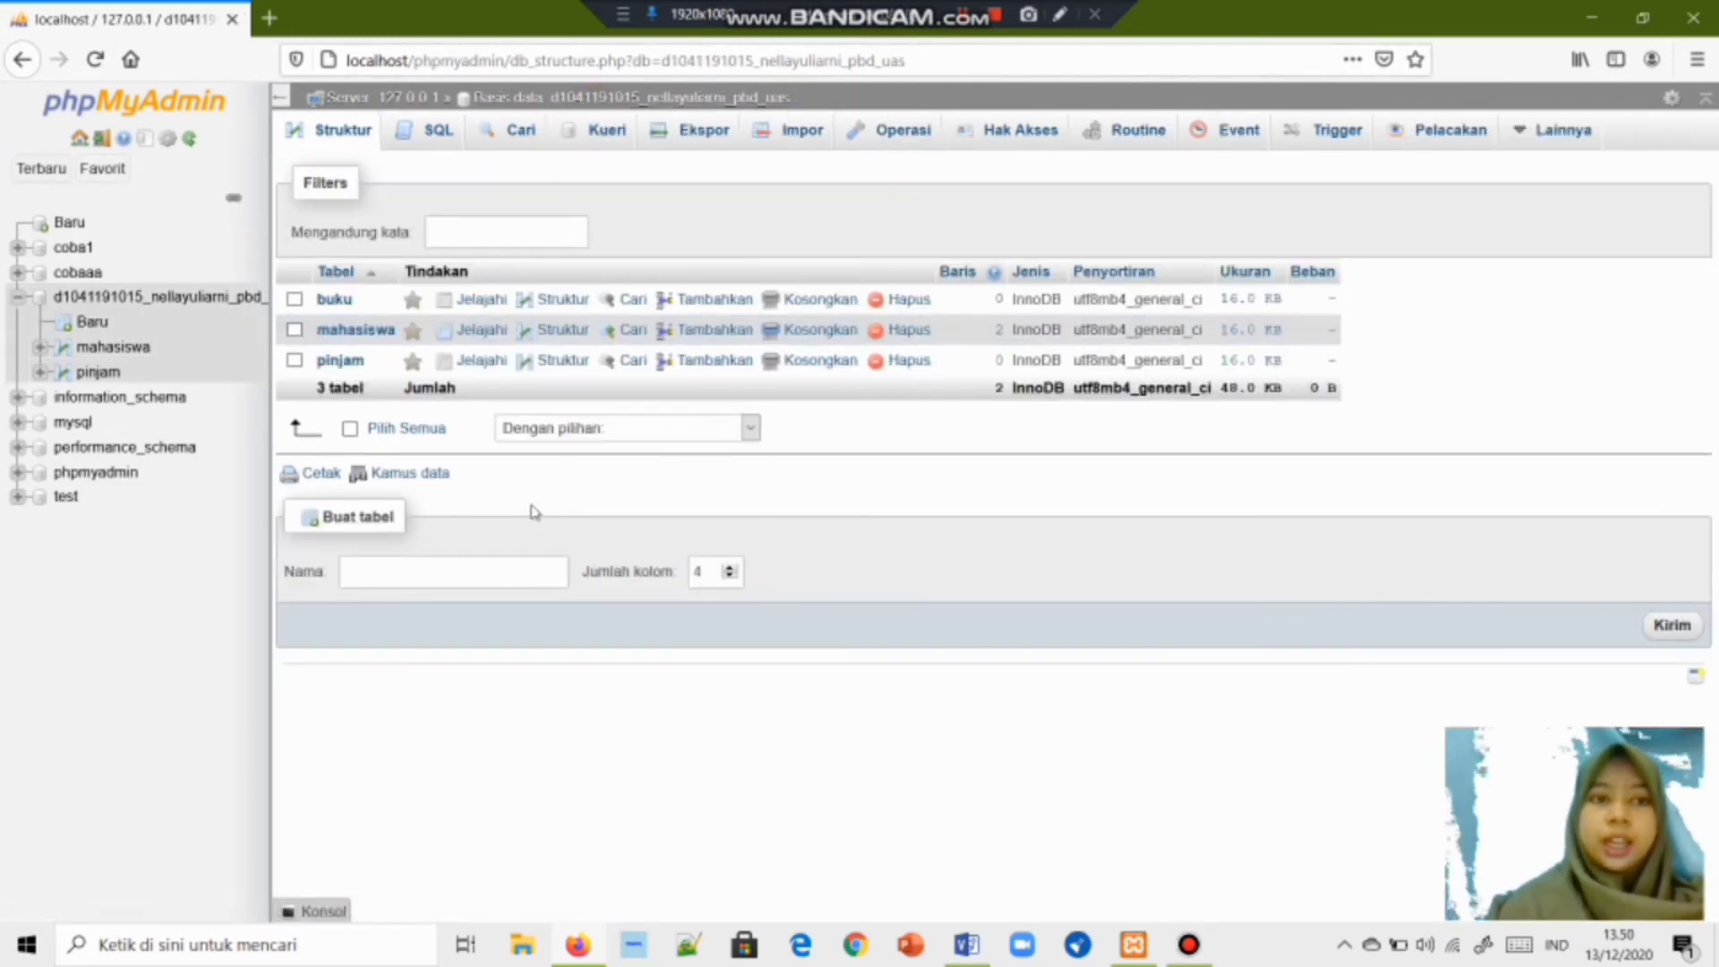
pyautogui.click(371, 342)
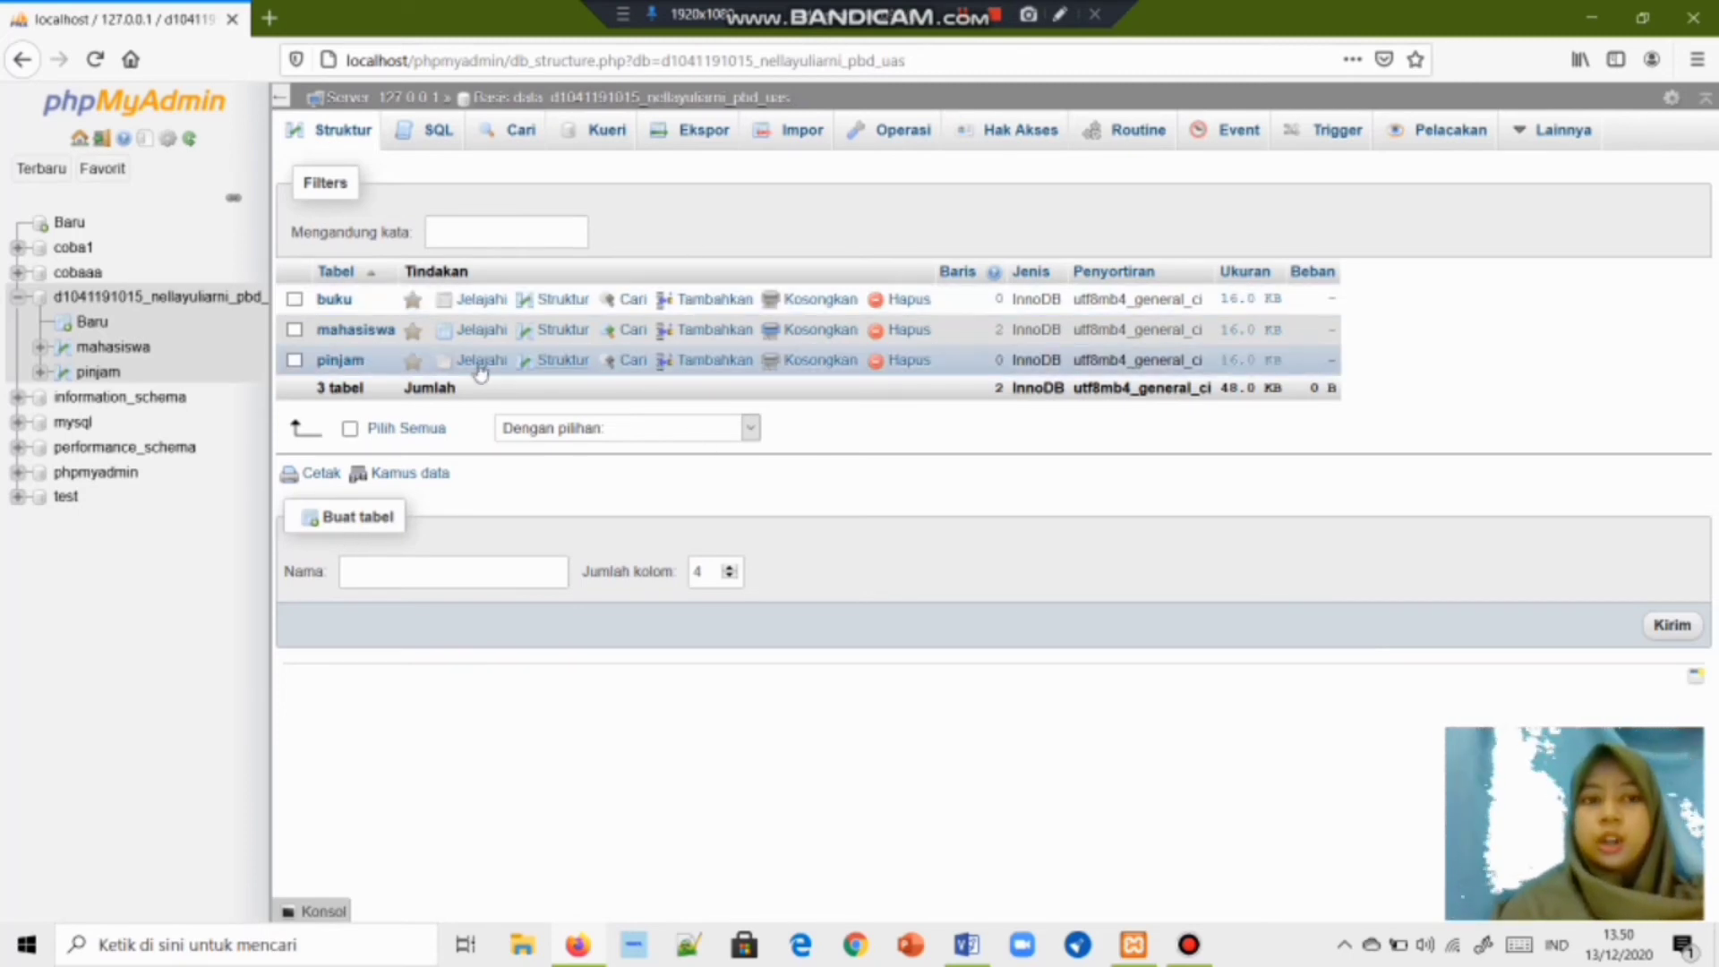
pyautogui.click(334, 299)
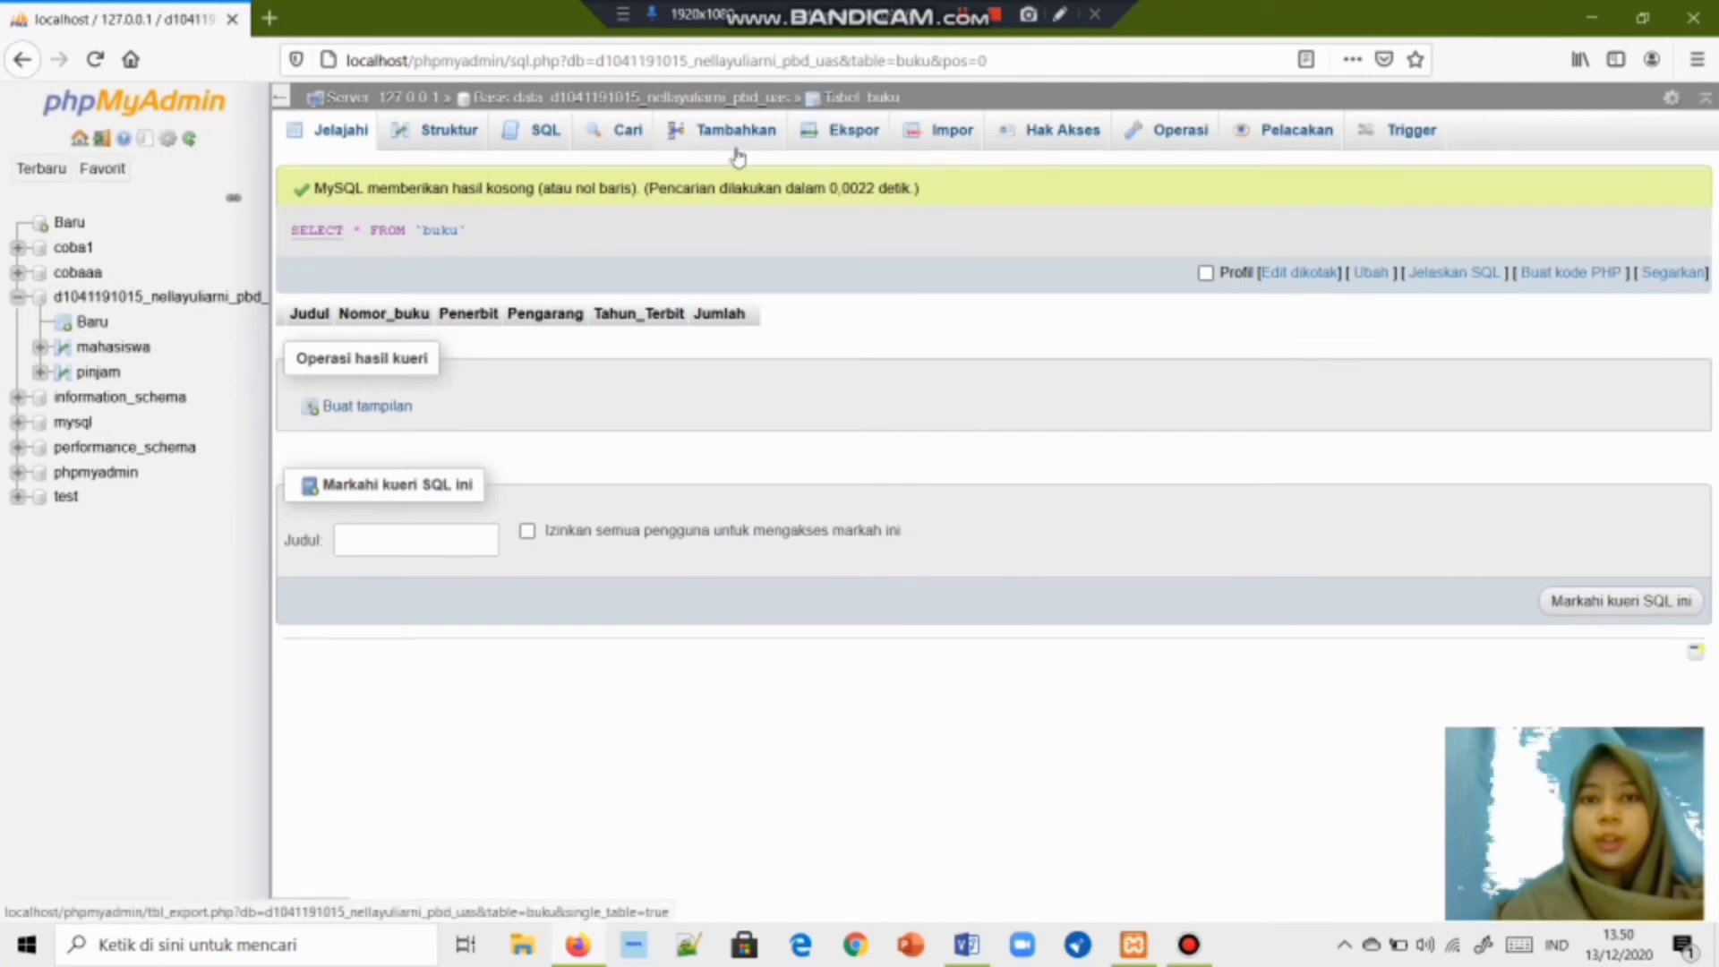
pyautogui.click(733, 136)
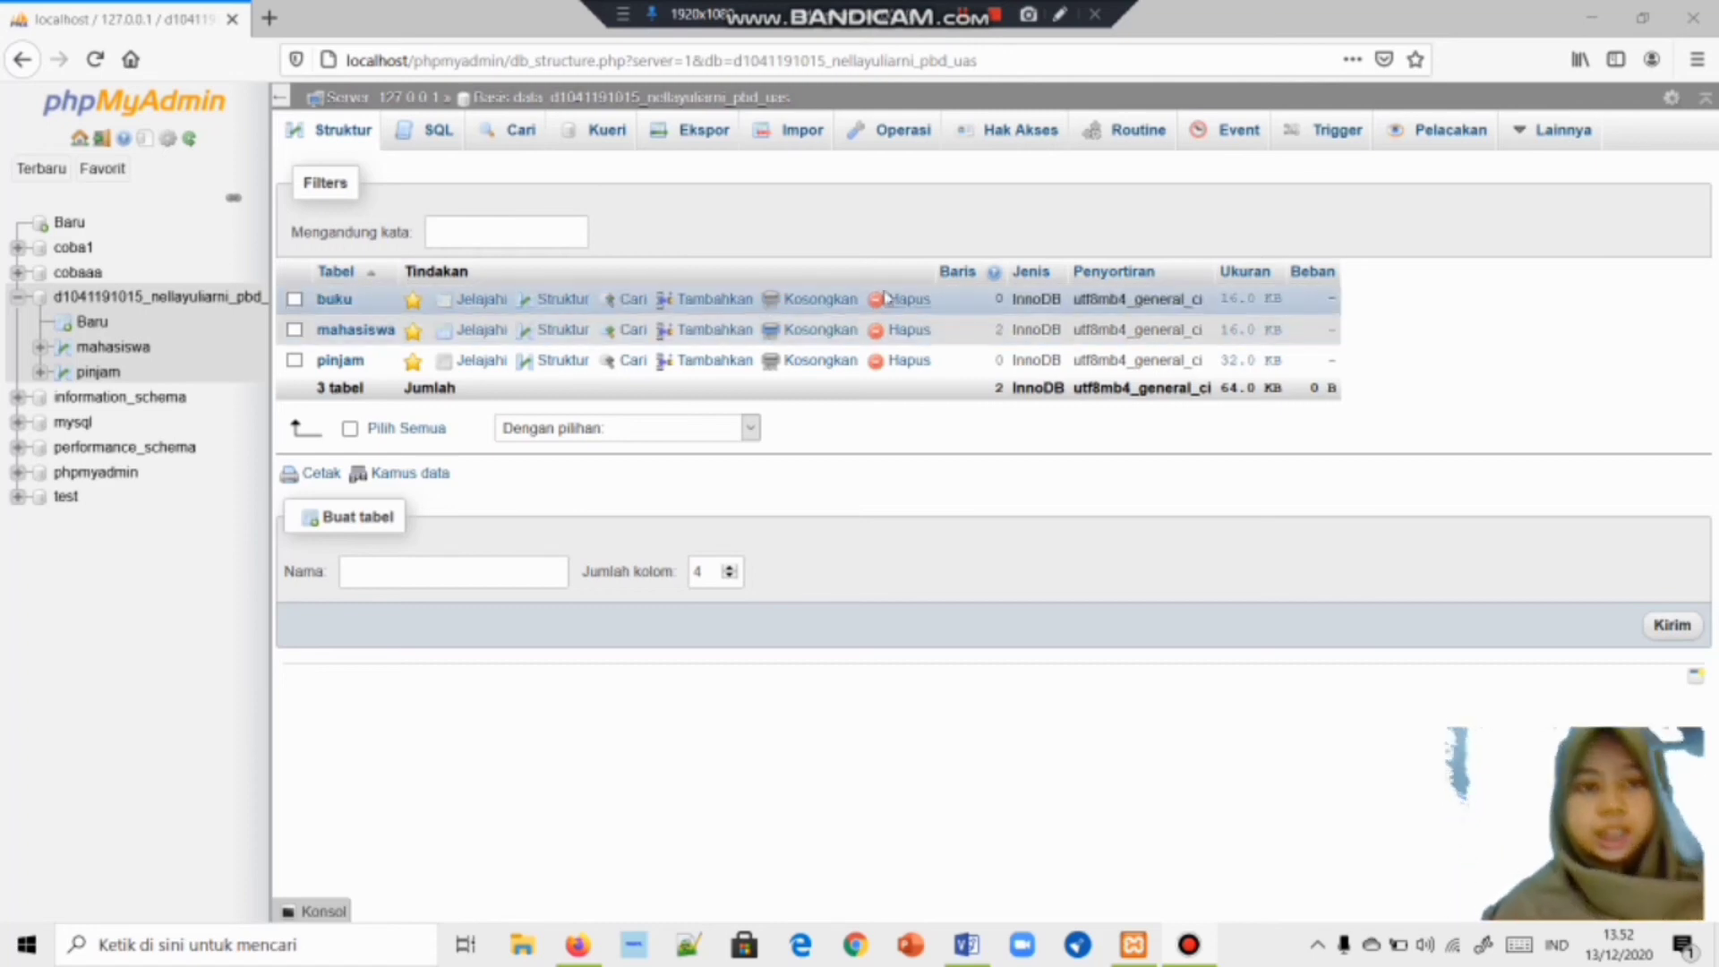
pyautogui.click(340, 360)
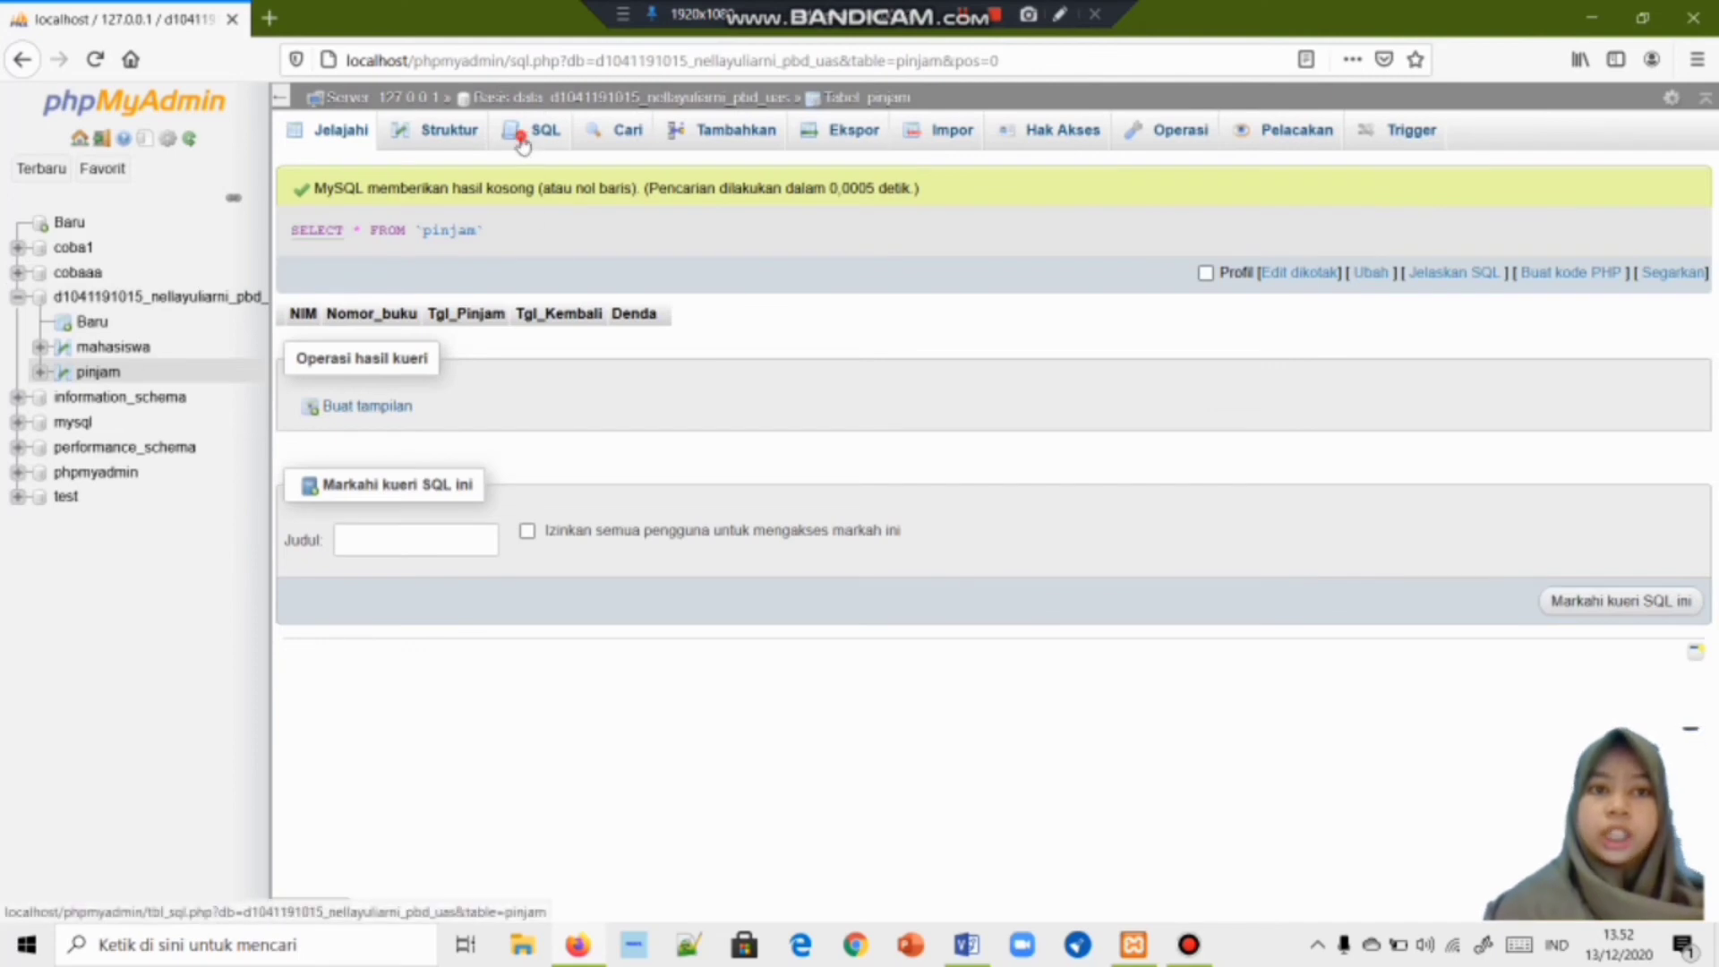
# In pinjam's SQL editor, replace the default query with 'ALTER TABLE pinjam ADD FOREIGN KEY'.
pyautogui.click(527, 141)
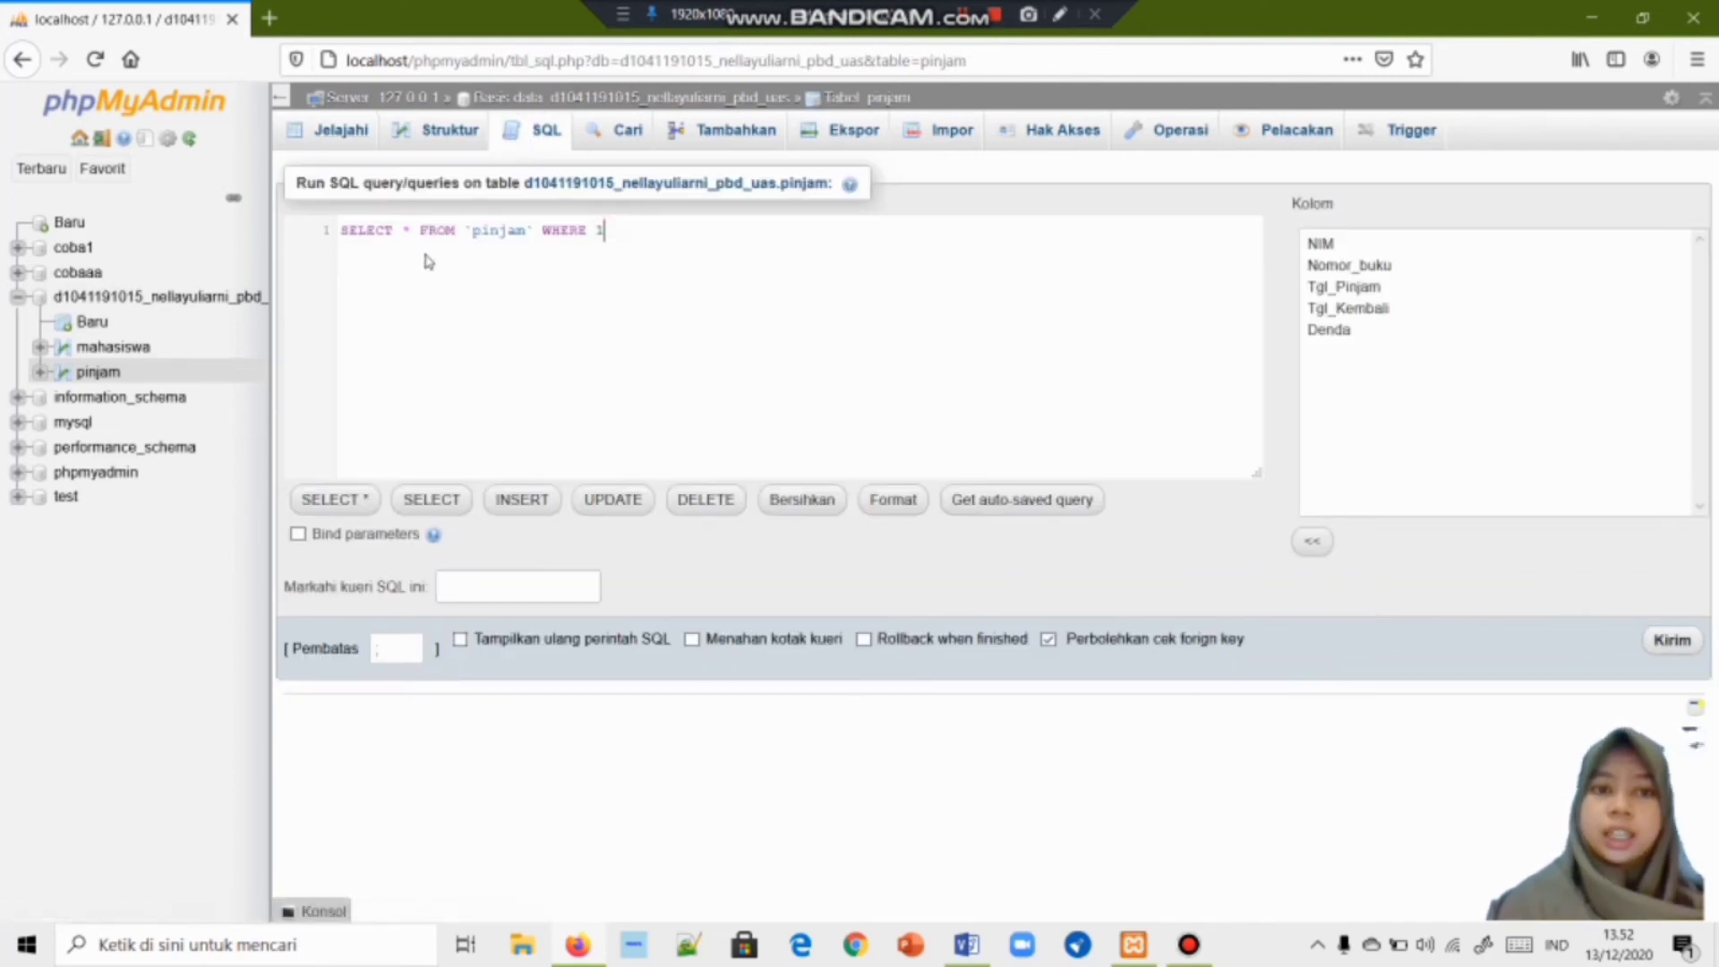
pyautogui.hotkey('ctrl', 'a')
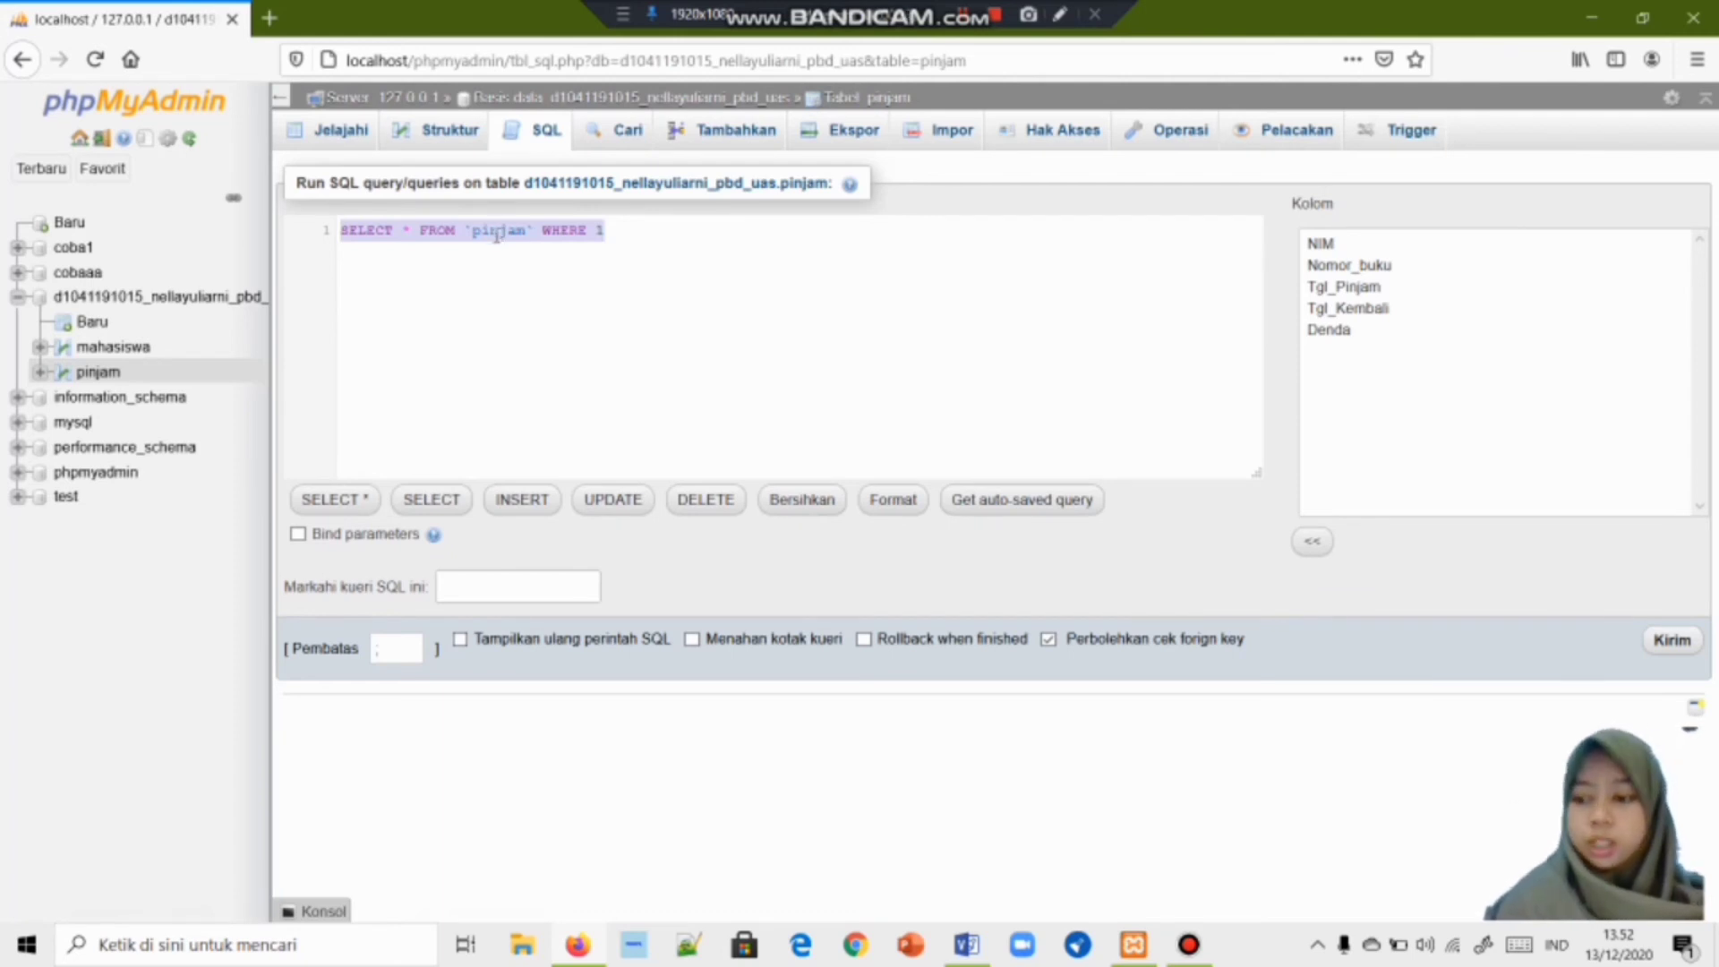
pyautogui.write('A')
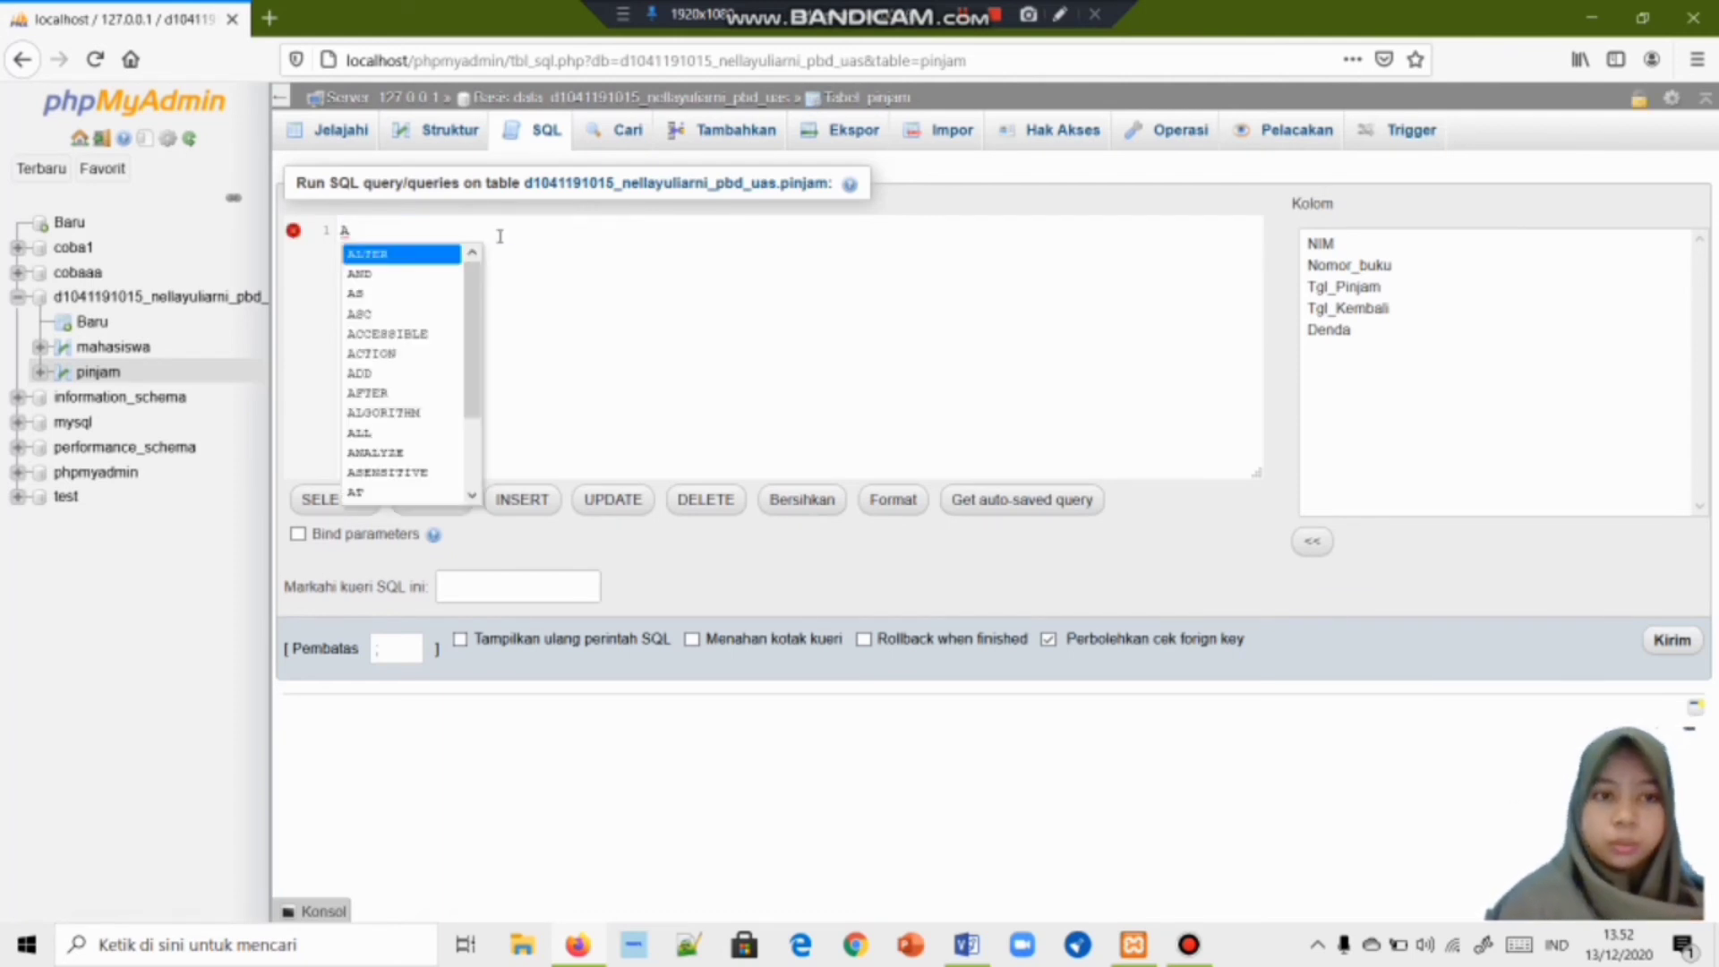
pyautogui.write('LTER Tab')
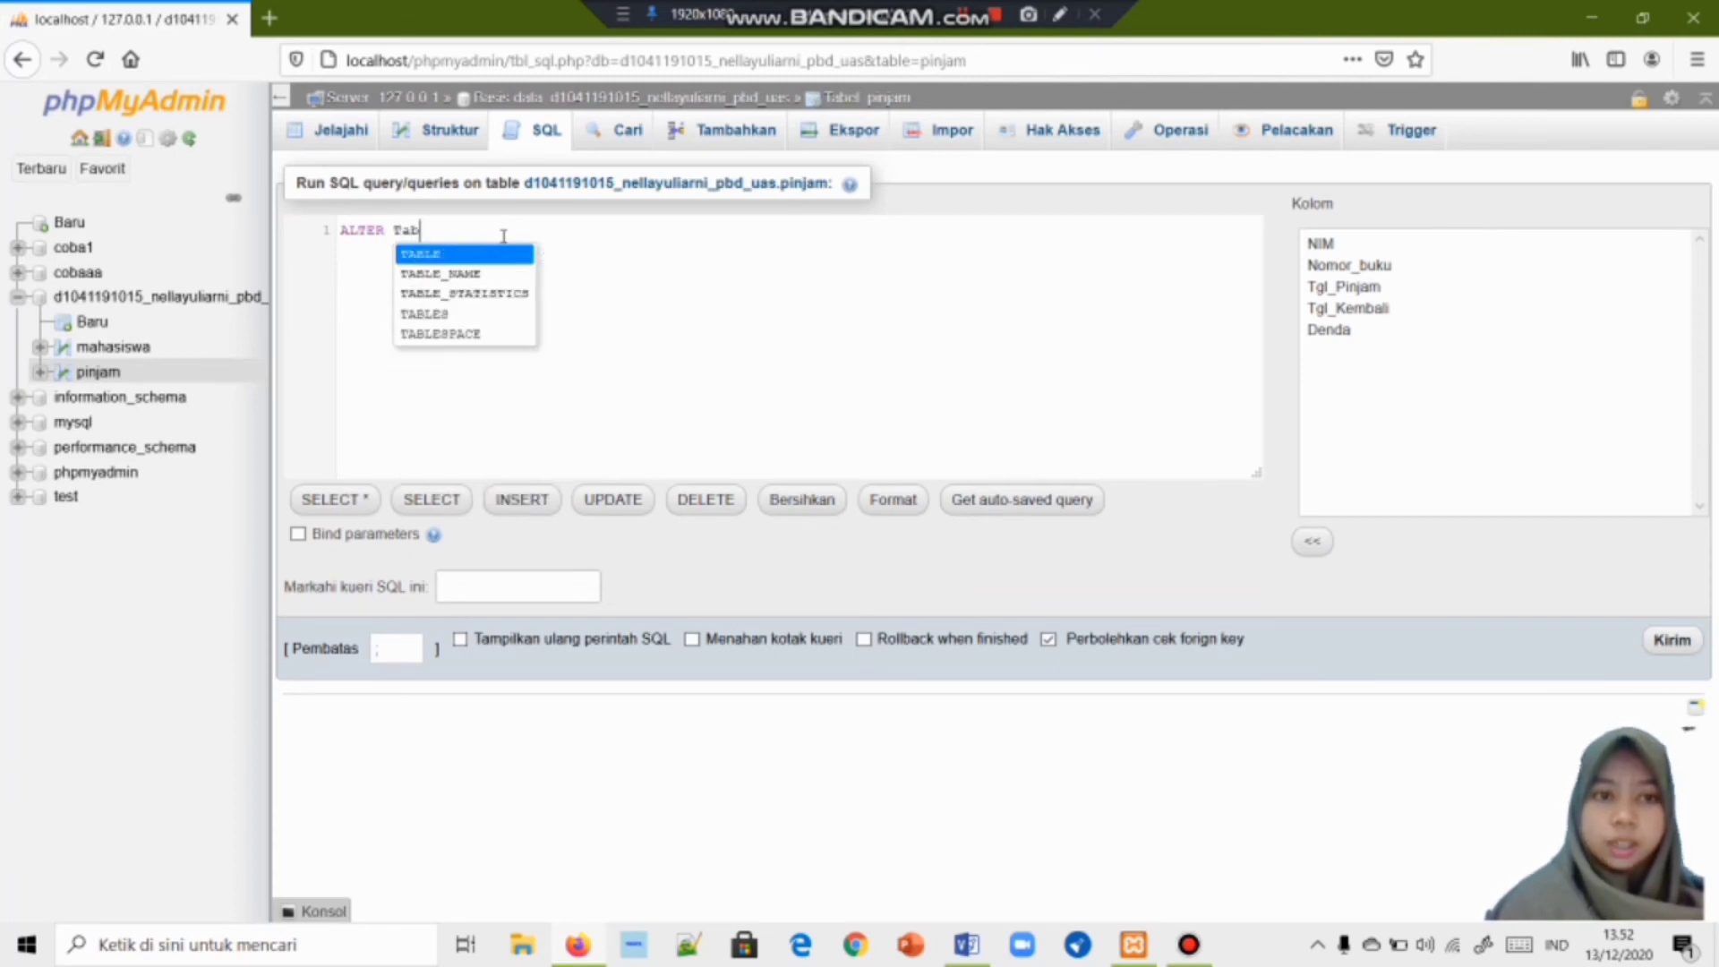
pyautogui.press('Return')
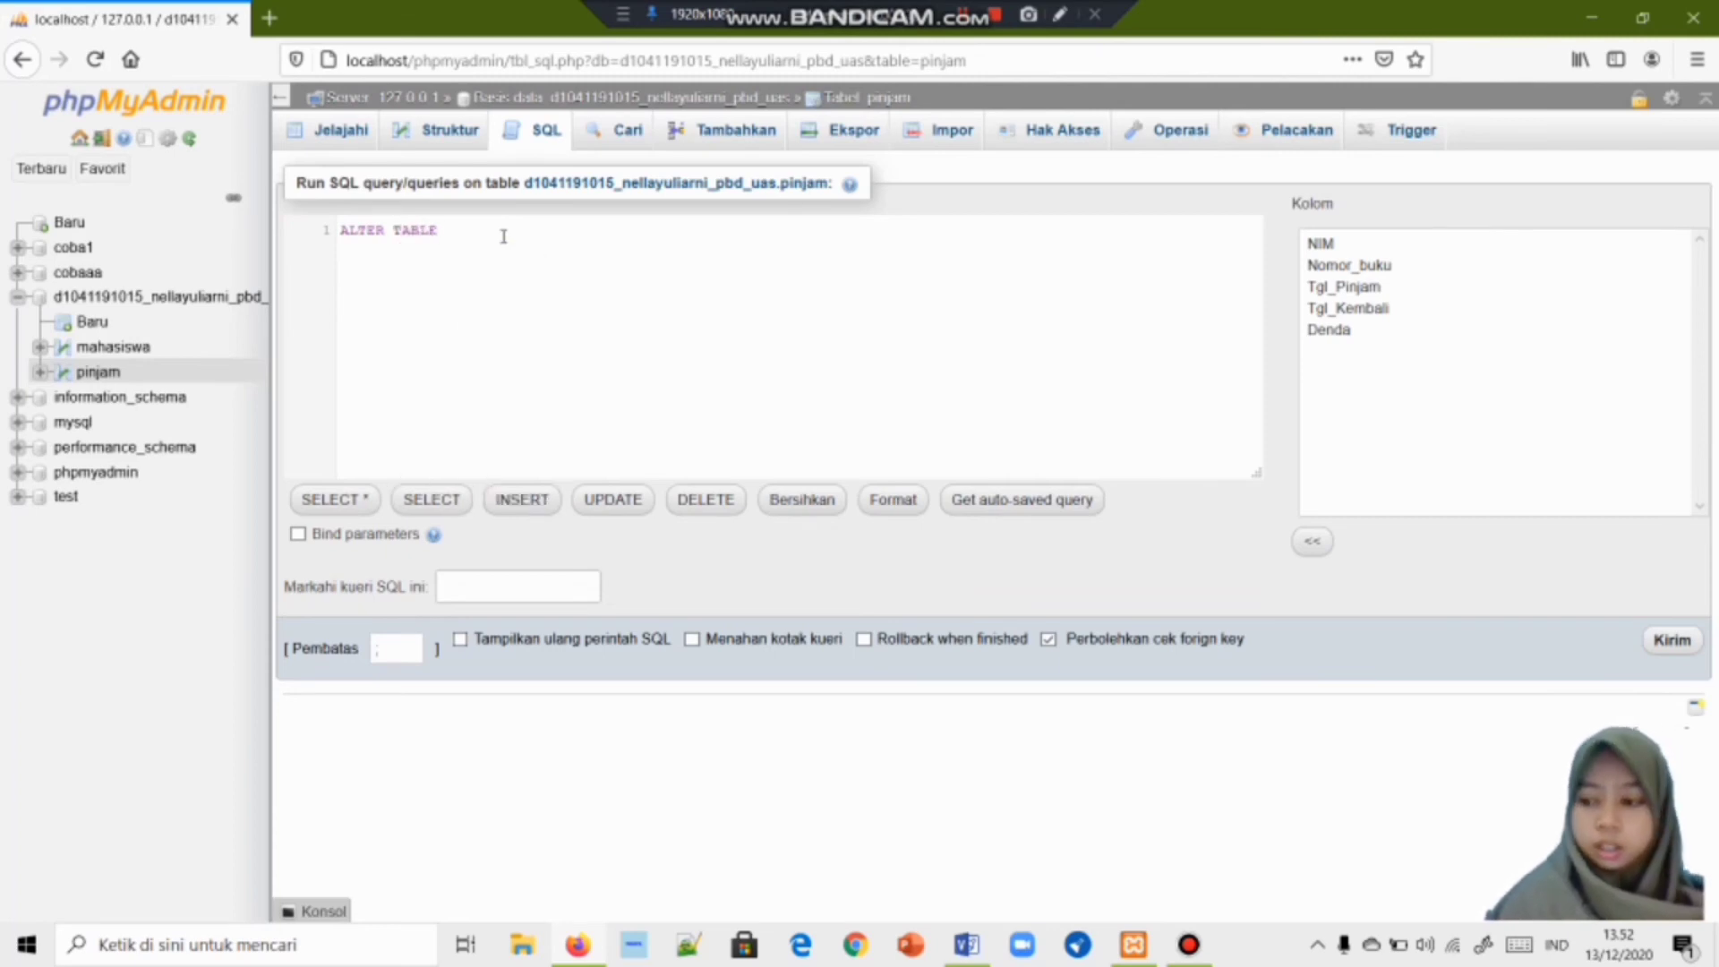
pyautogui.write('p')
pyautogui.press('Return')
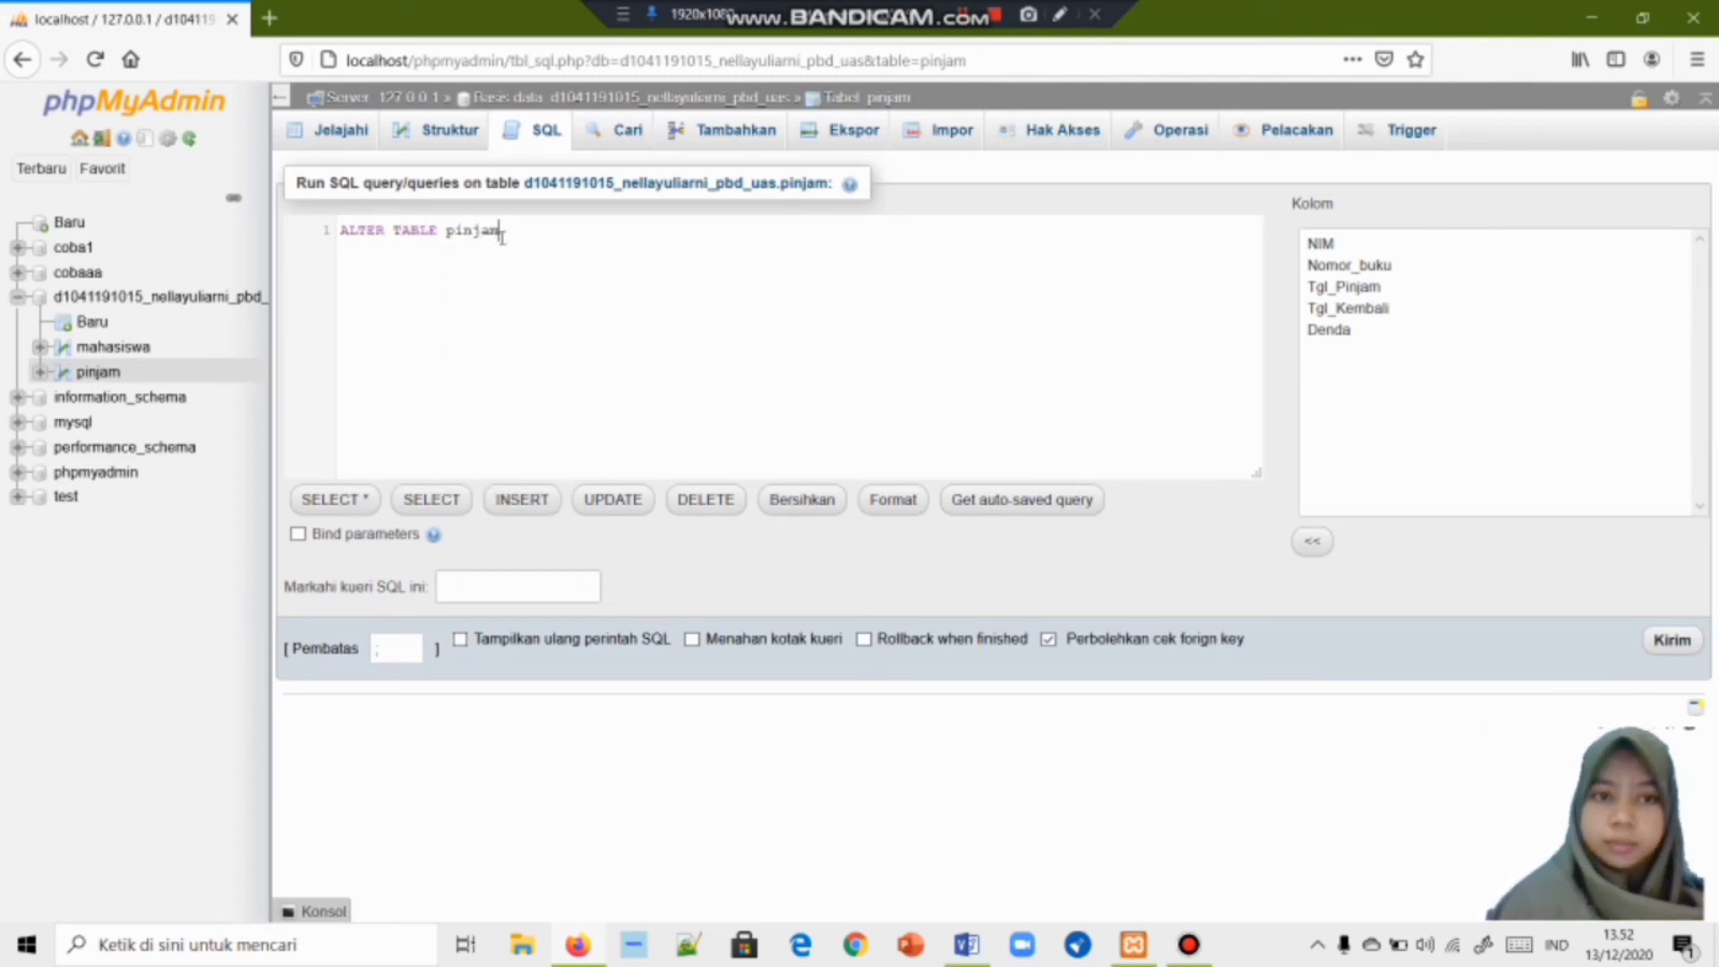
pyautogui.write('Ad')
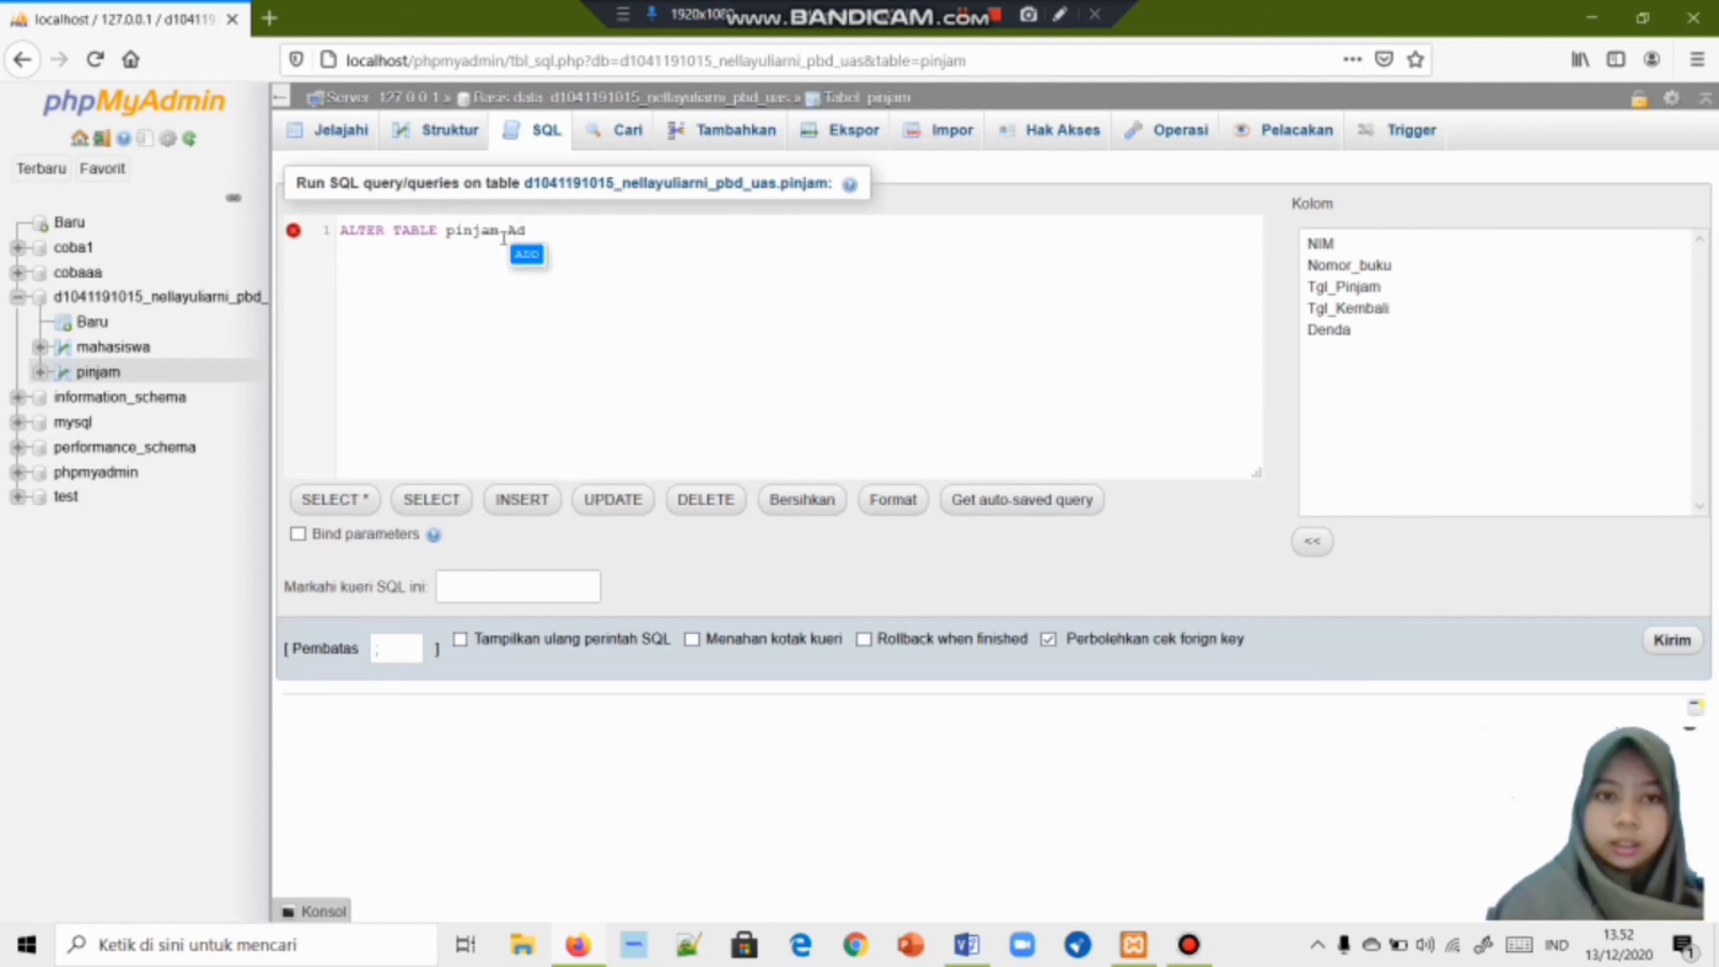
pyautogui.press('Return')
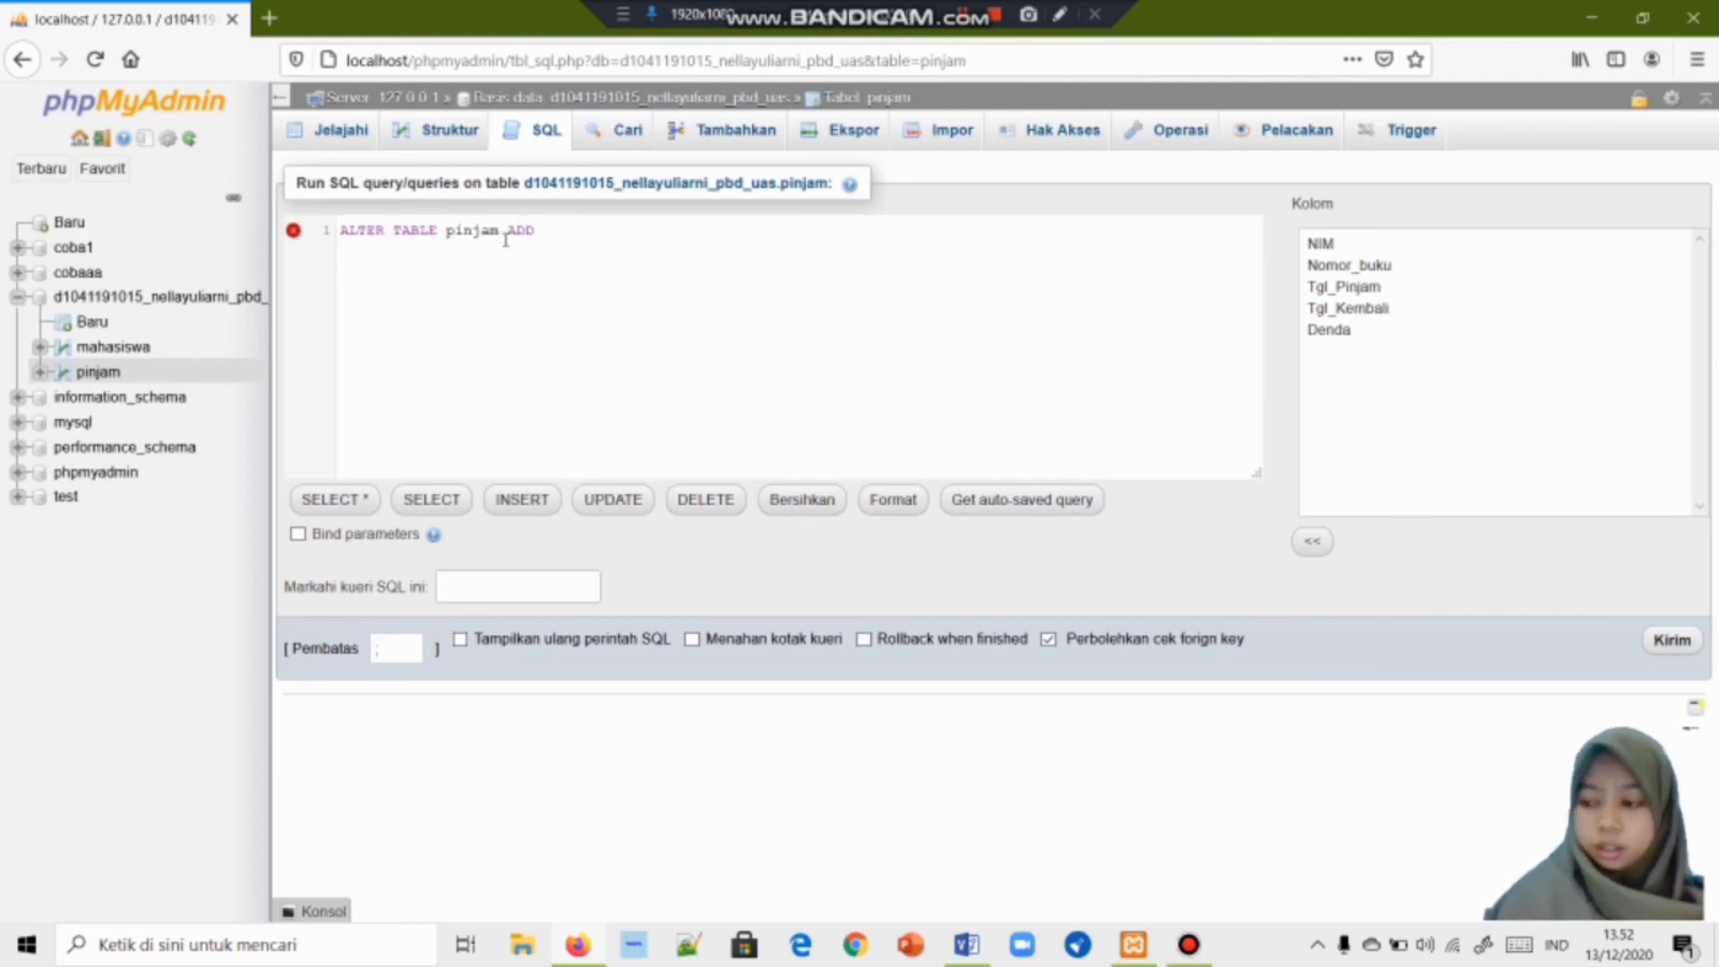
pyautogui.write('F')
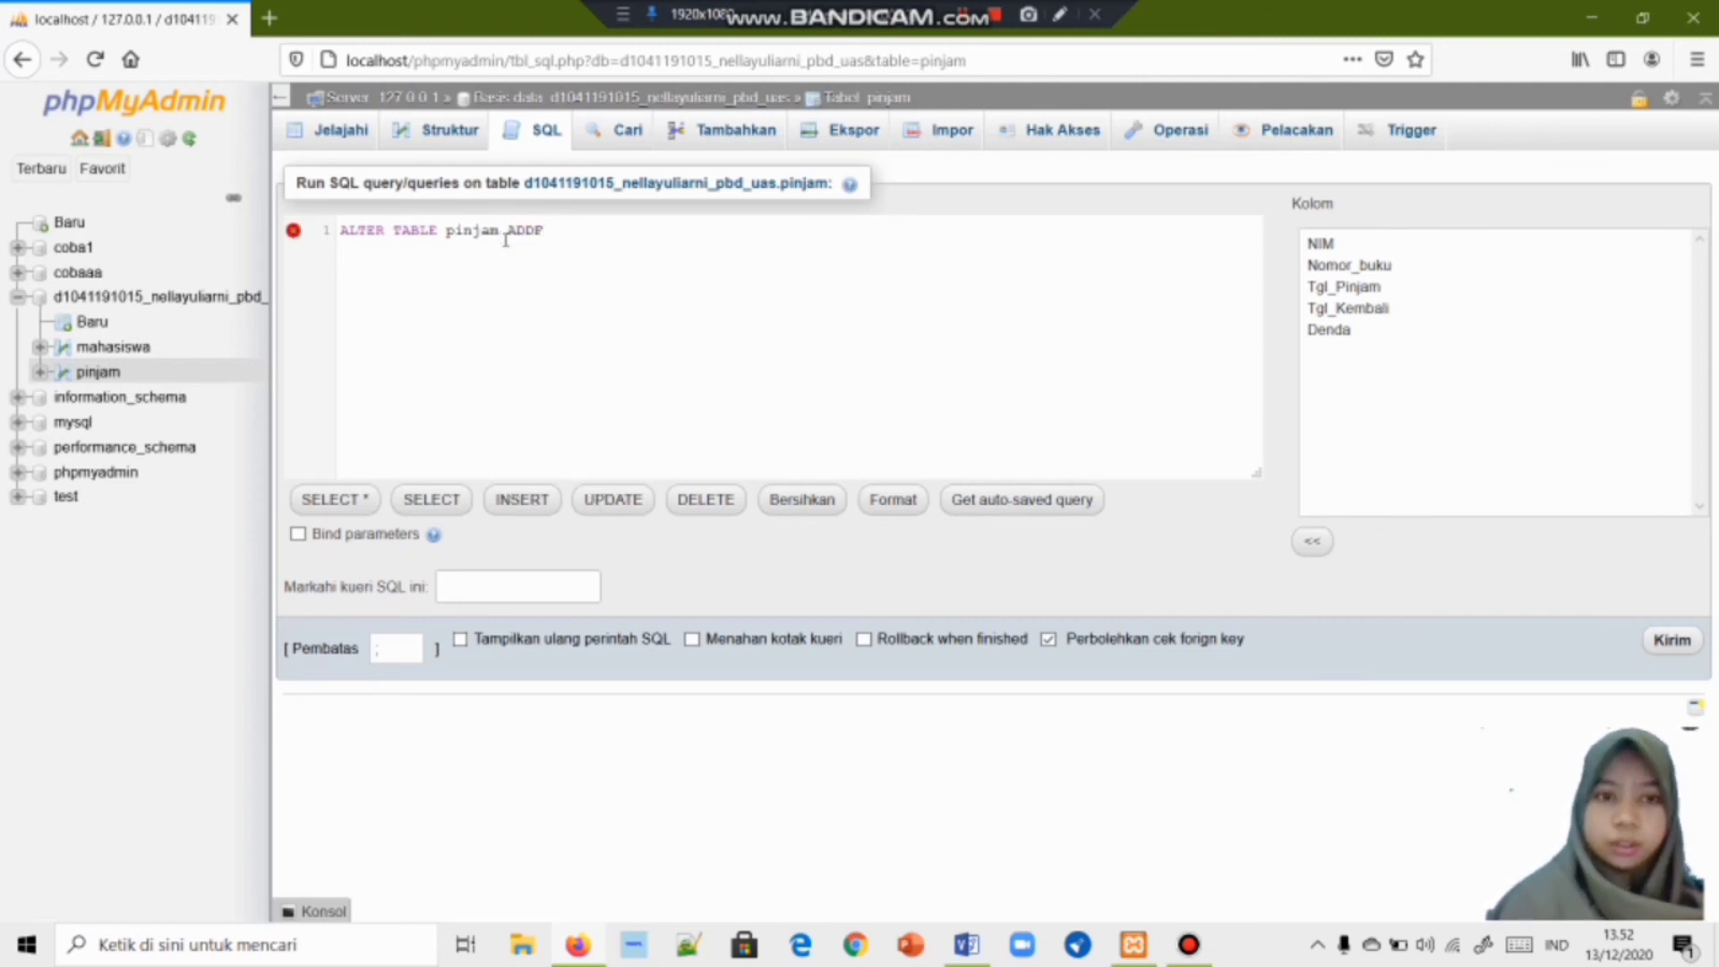
pyautogui.press('BackSpace')
pyautogui.write('Fo')
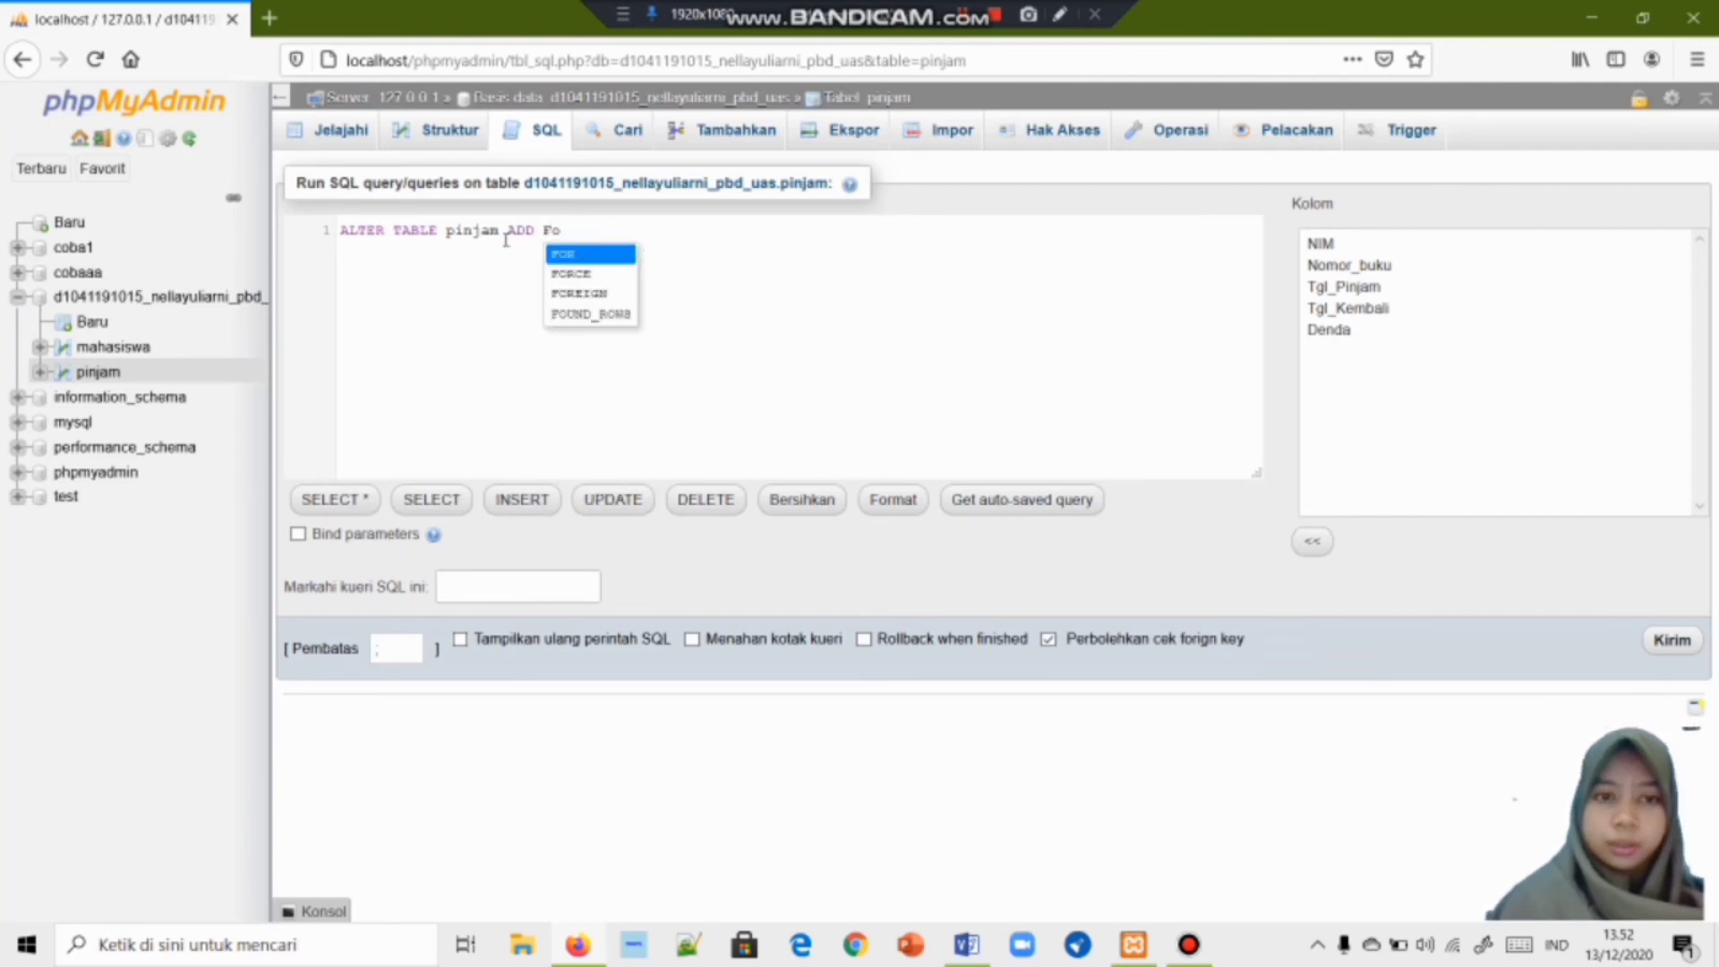
pyautogui.press('Down')
pyautogui.press('Down')
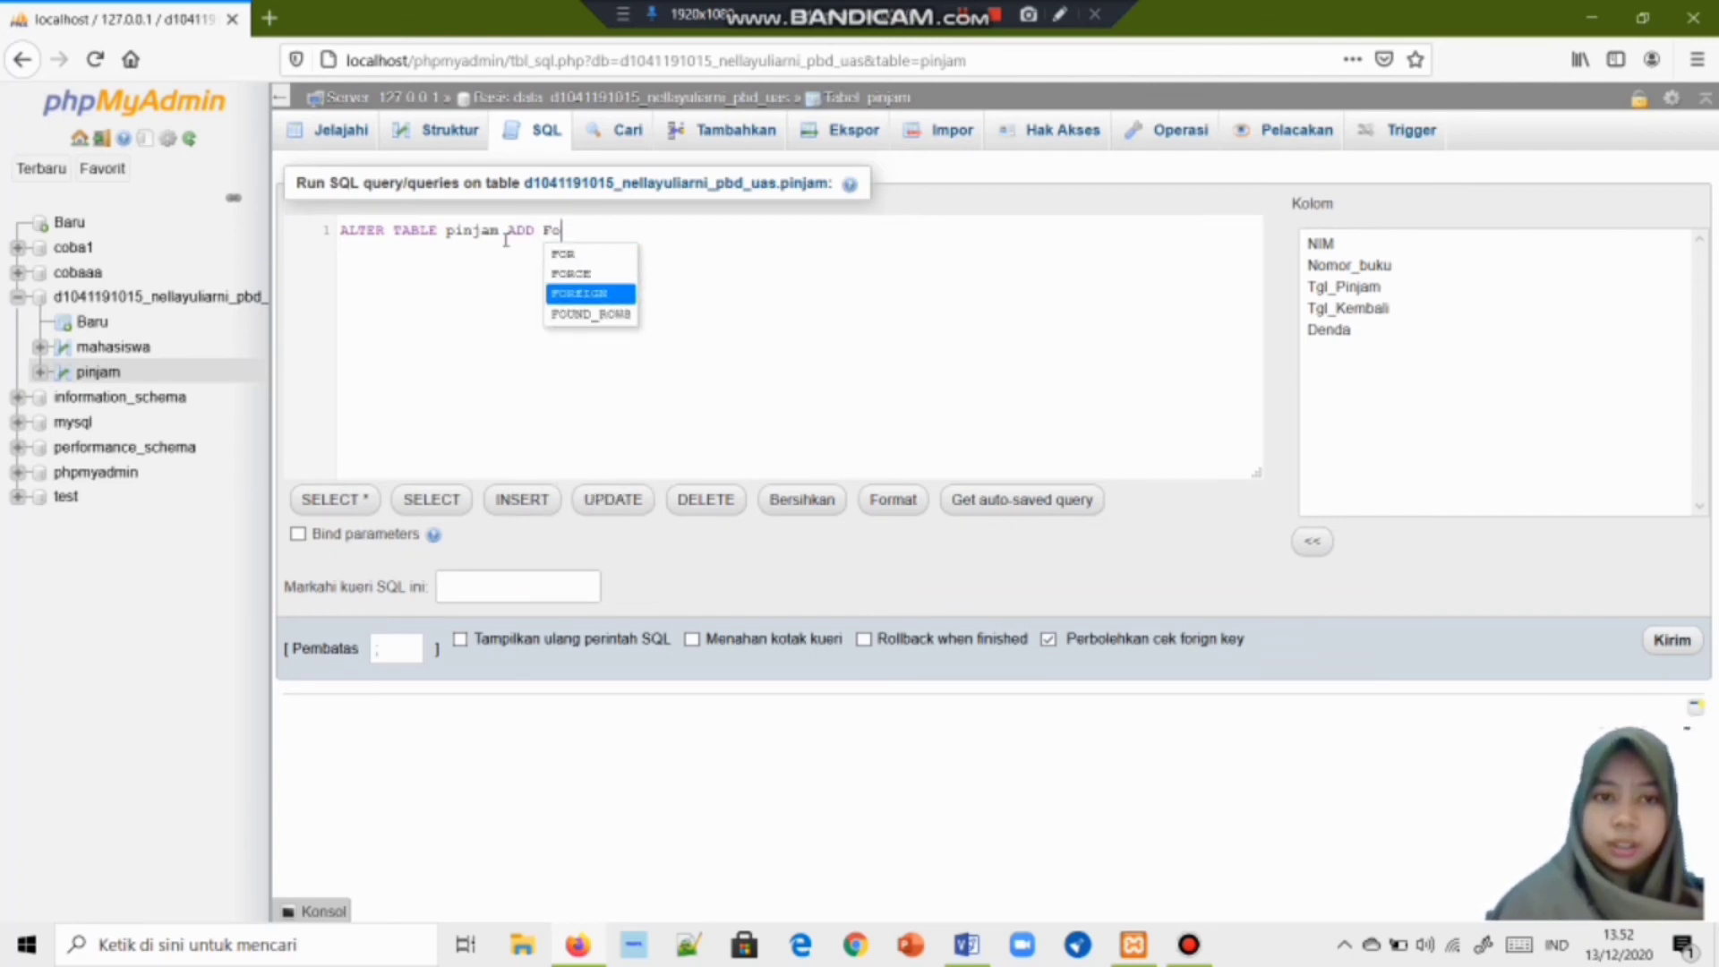
pyautogui.press('Return')
pyautogui.write('Ke')
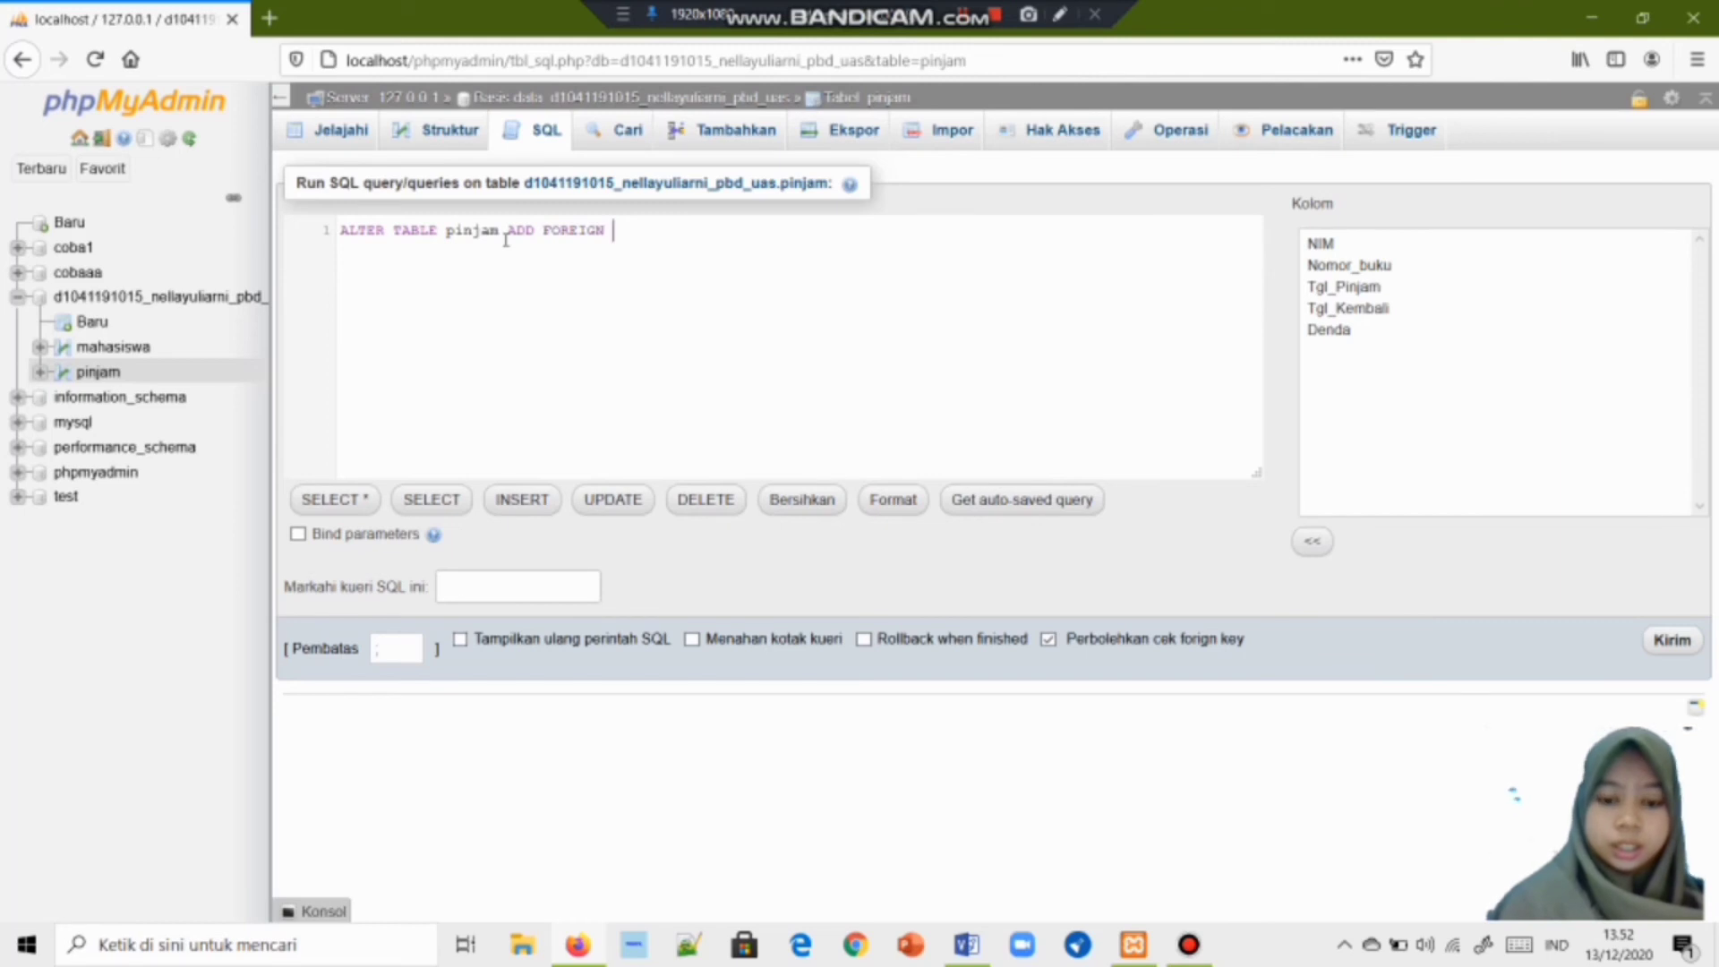
pyautogui.press('Return')
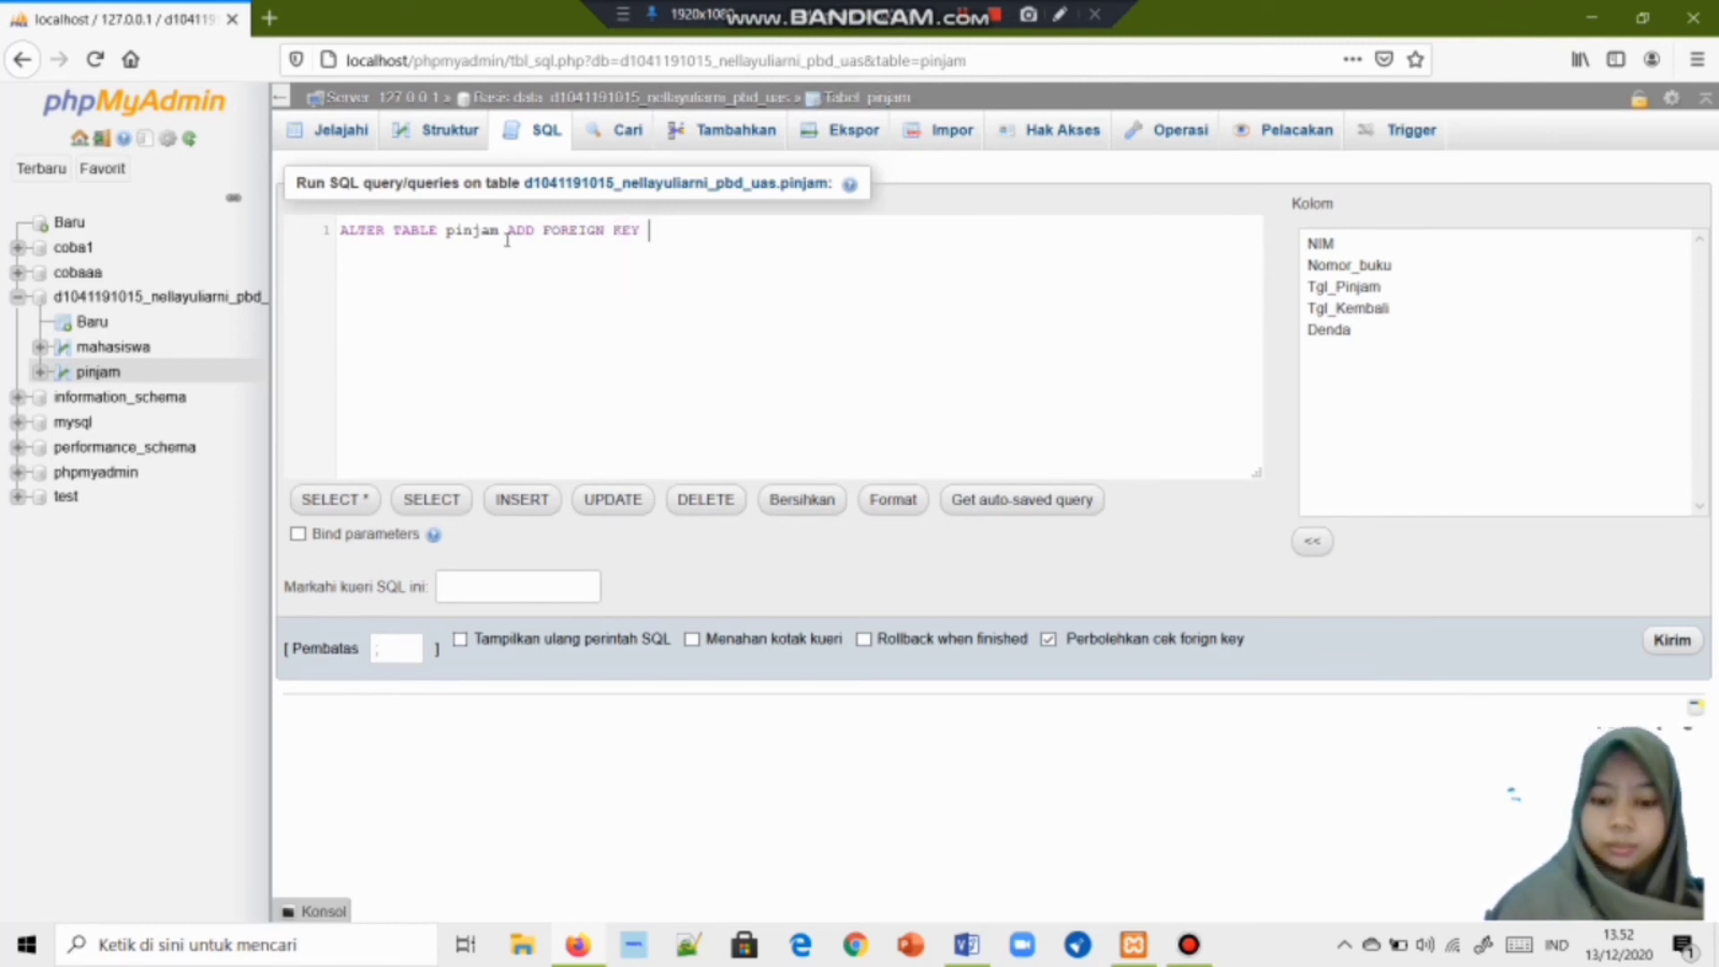
# Complete the statement with '(NIM) REFERENCES mahasiswa (NIM);' and run it.
pyautogui.write('NIM')
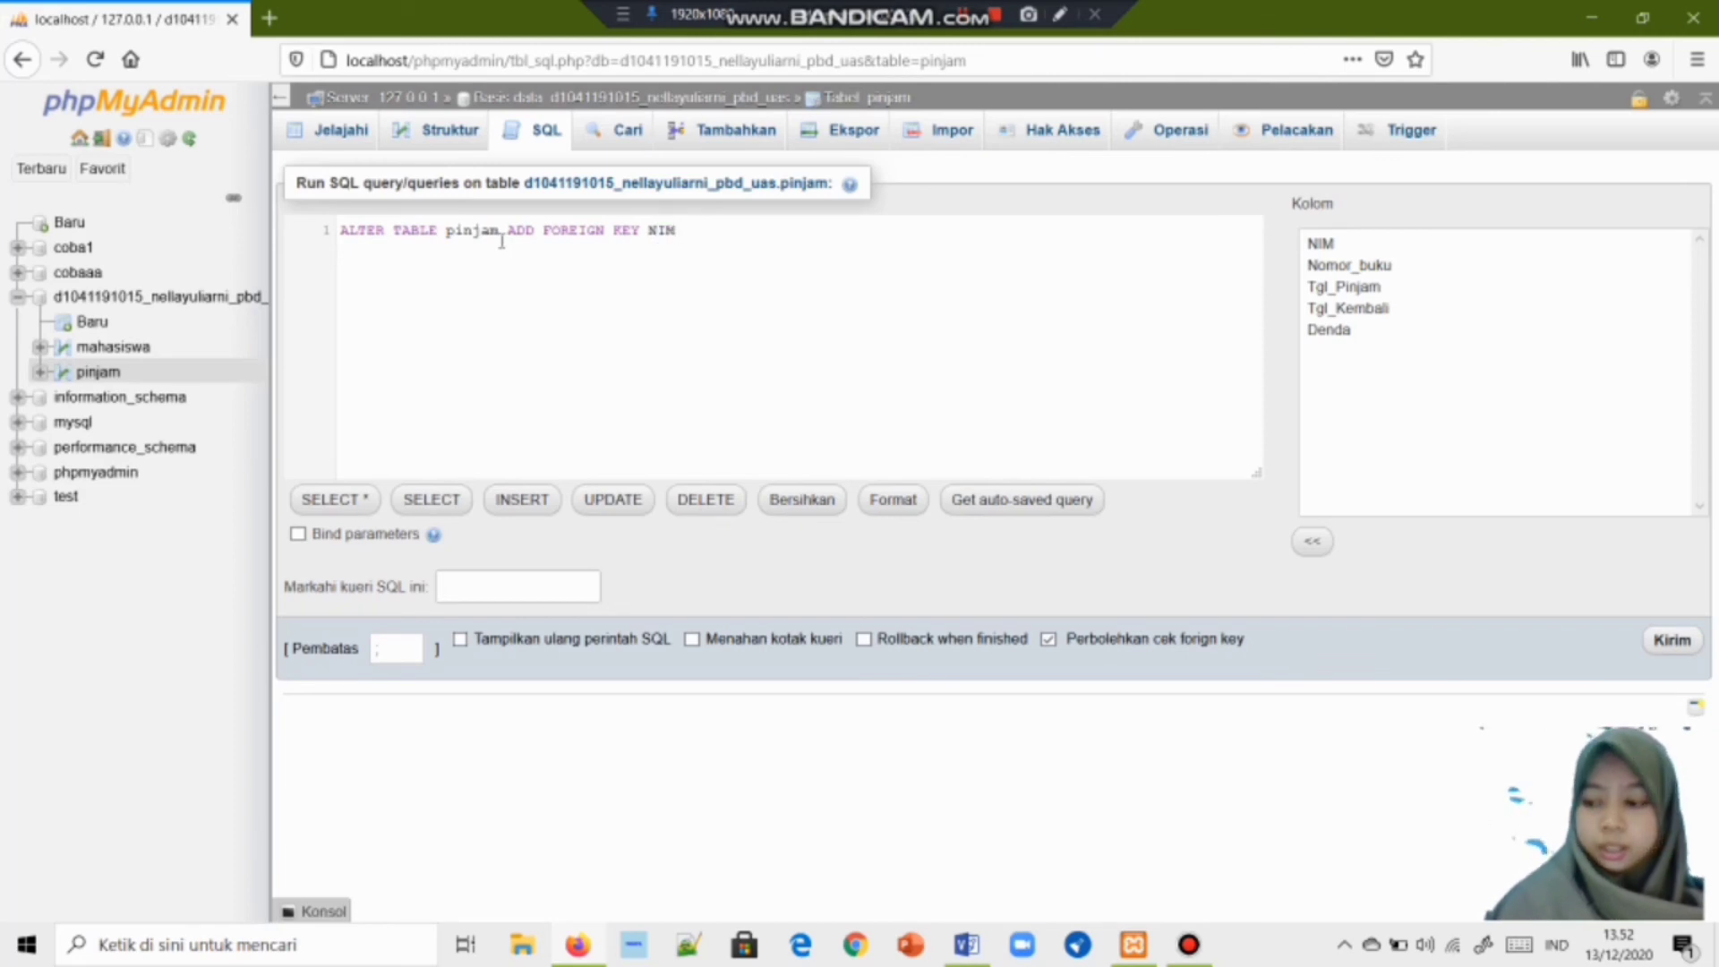
pyautogui.write('f')
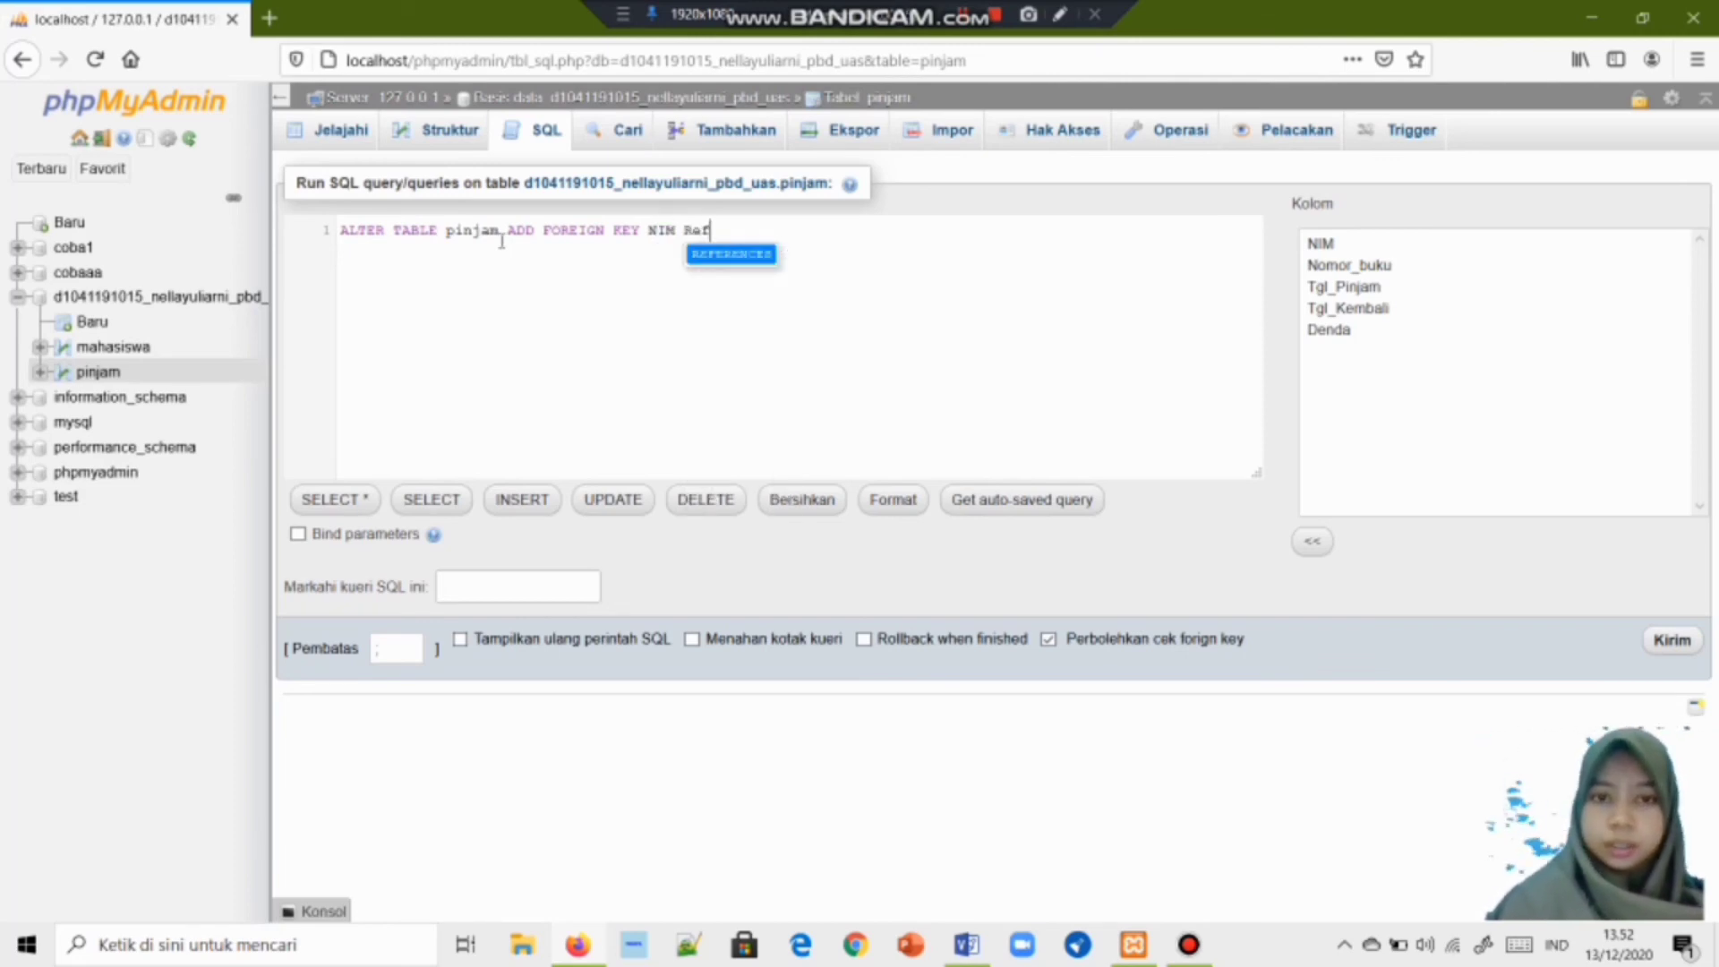
pyautogui.press('Return')
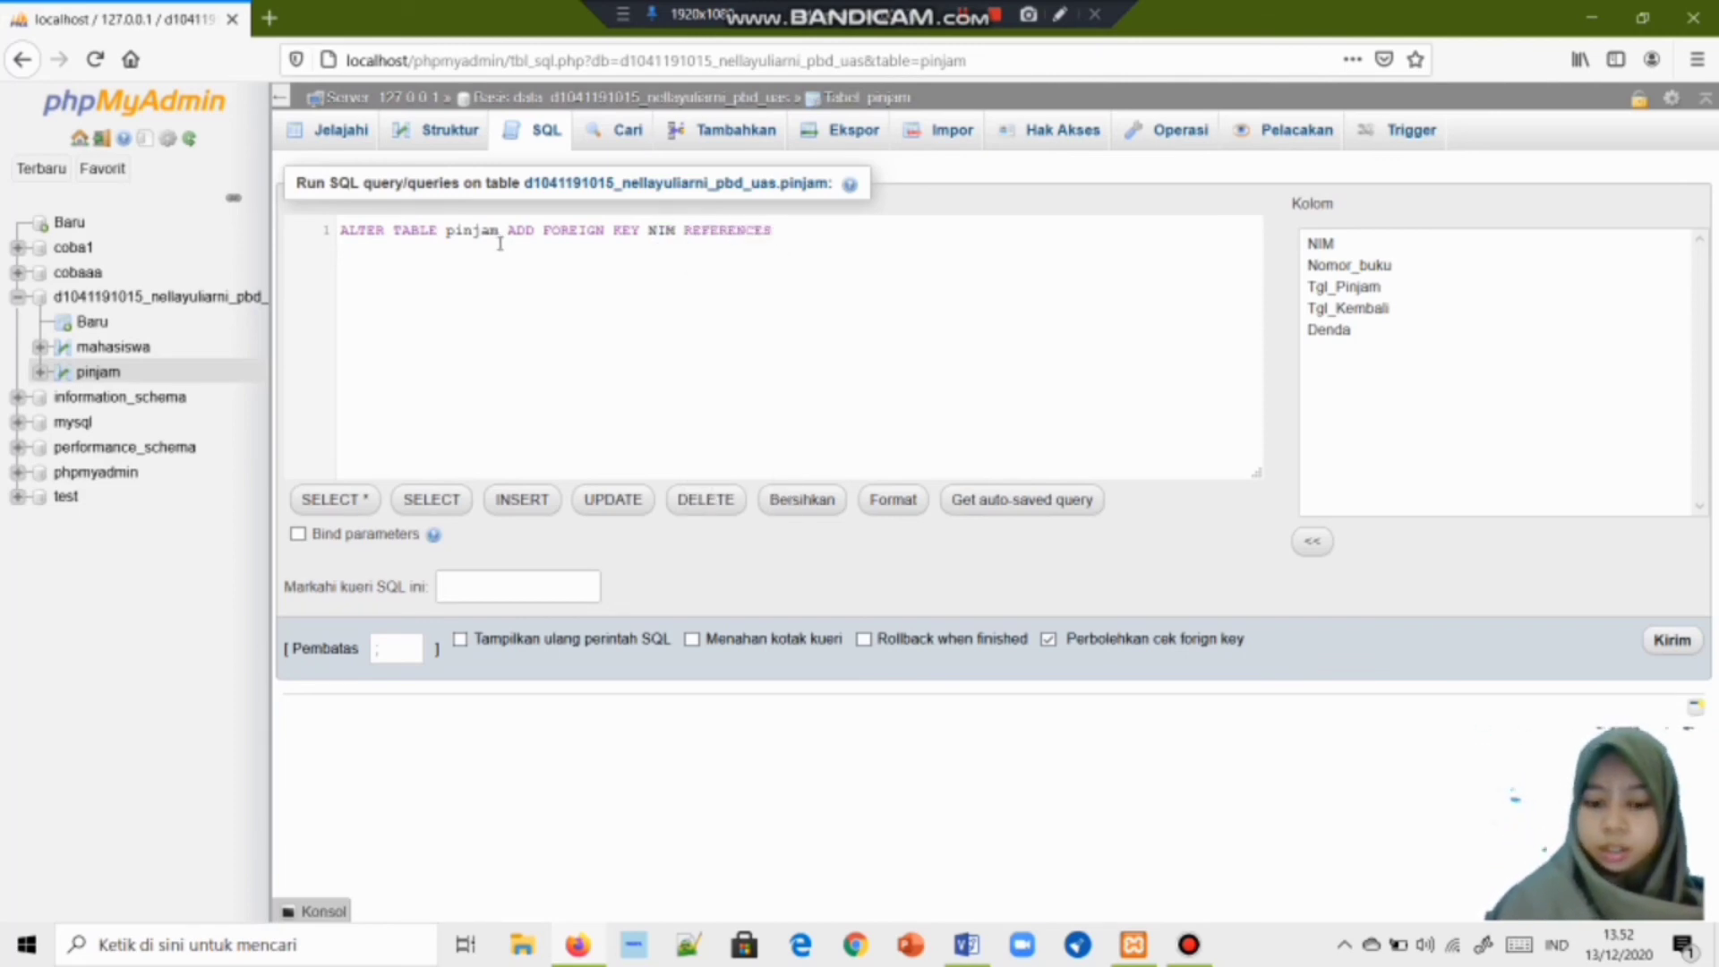
pyautogui.write('M')
pyautogui.press('BackSpace')
pyautogui.press('BackSpace')
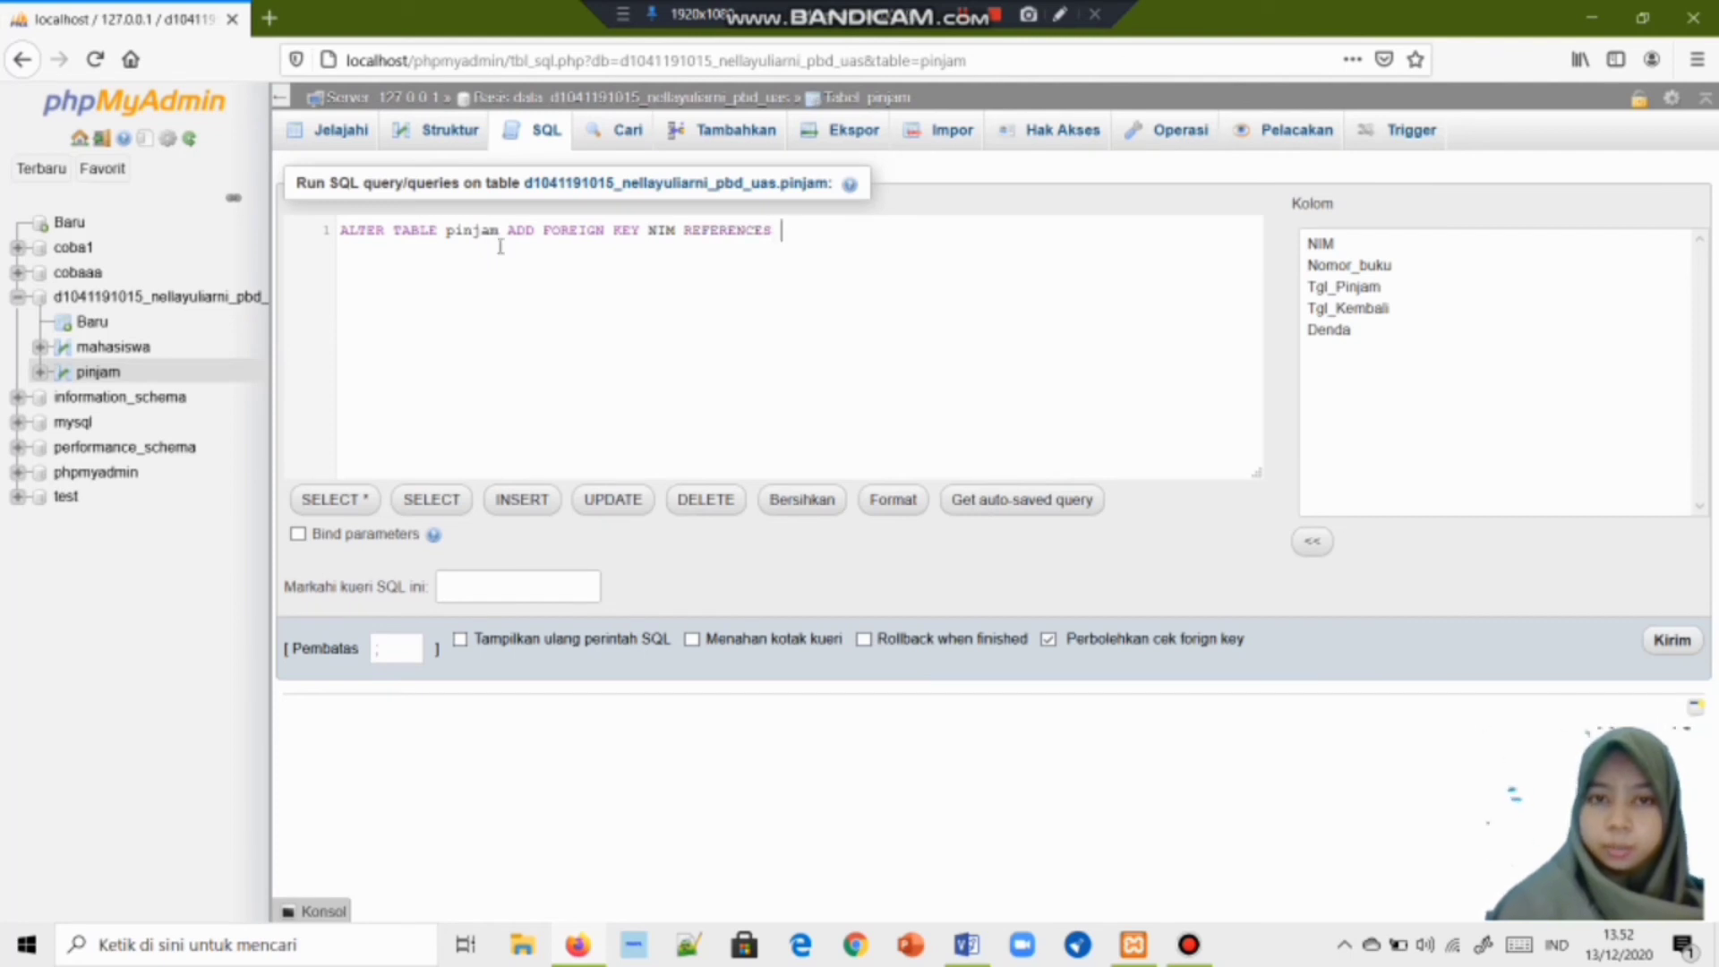
pyautogui.write('MN')
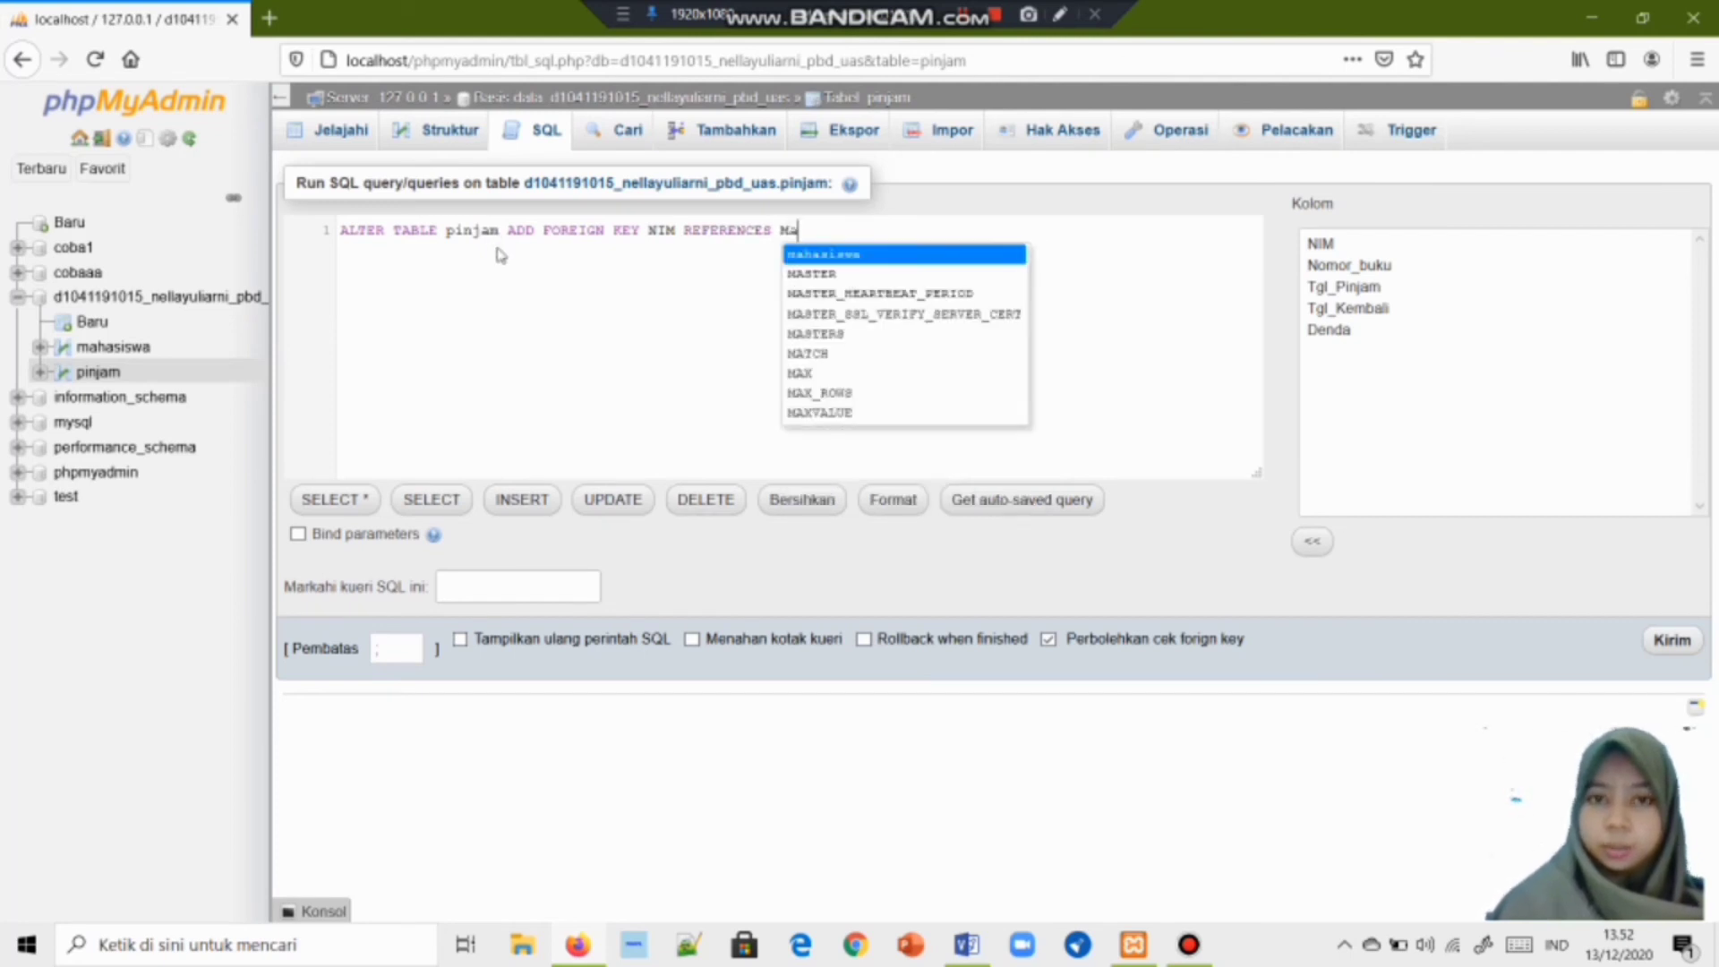
pyautogui.press('Return')
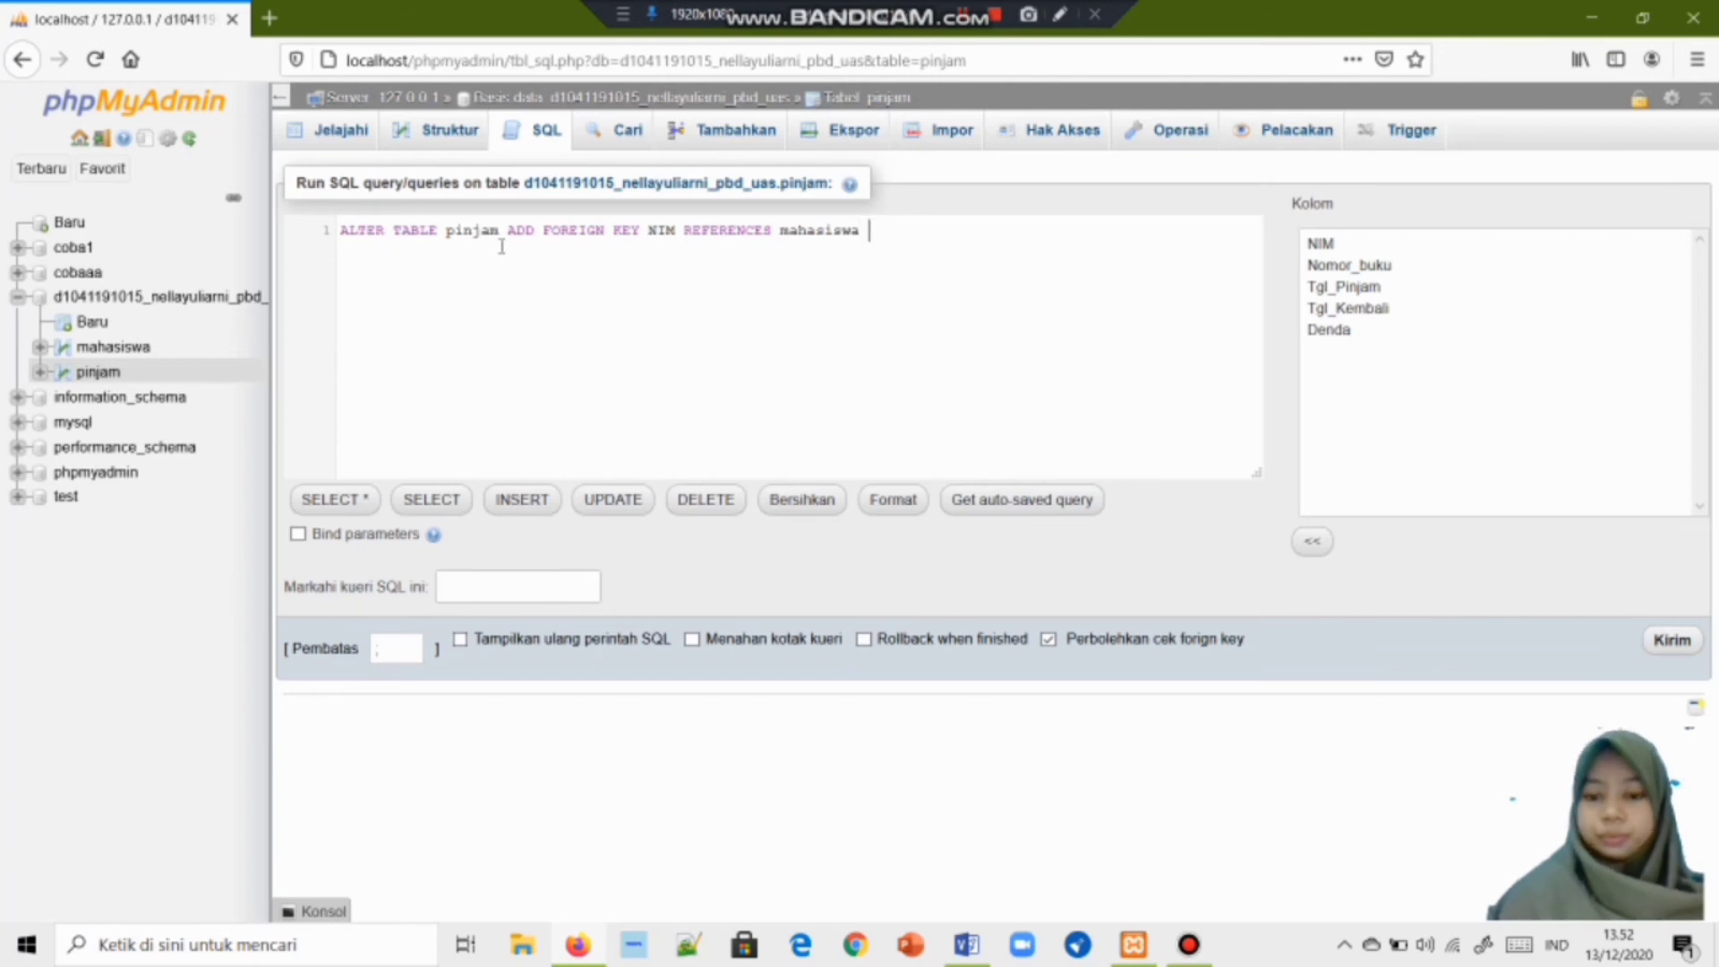
pyautogui.write('(N')
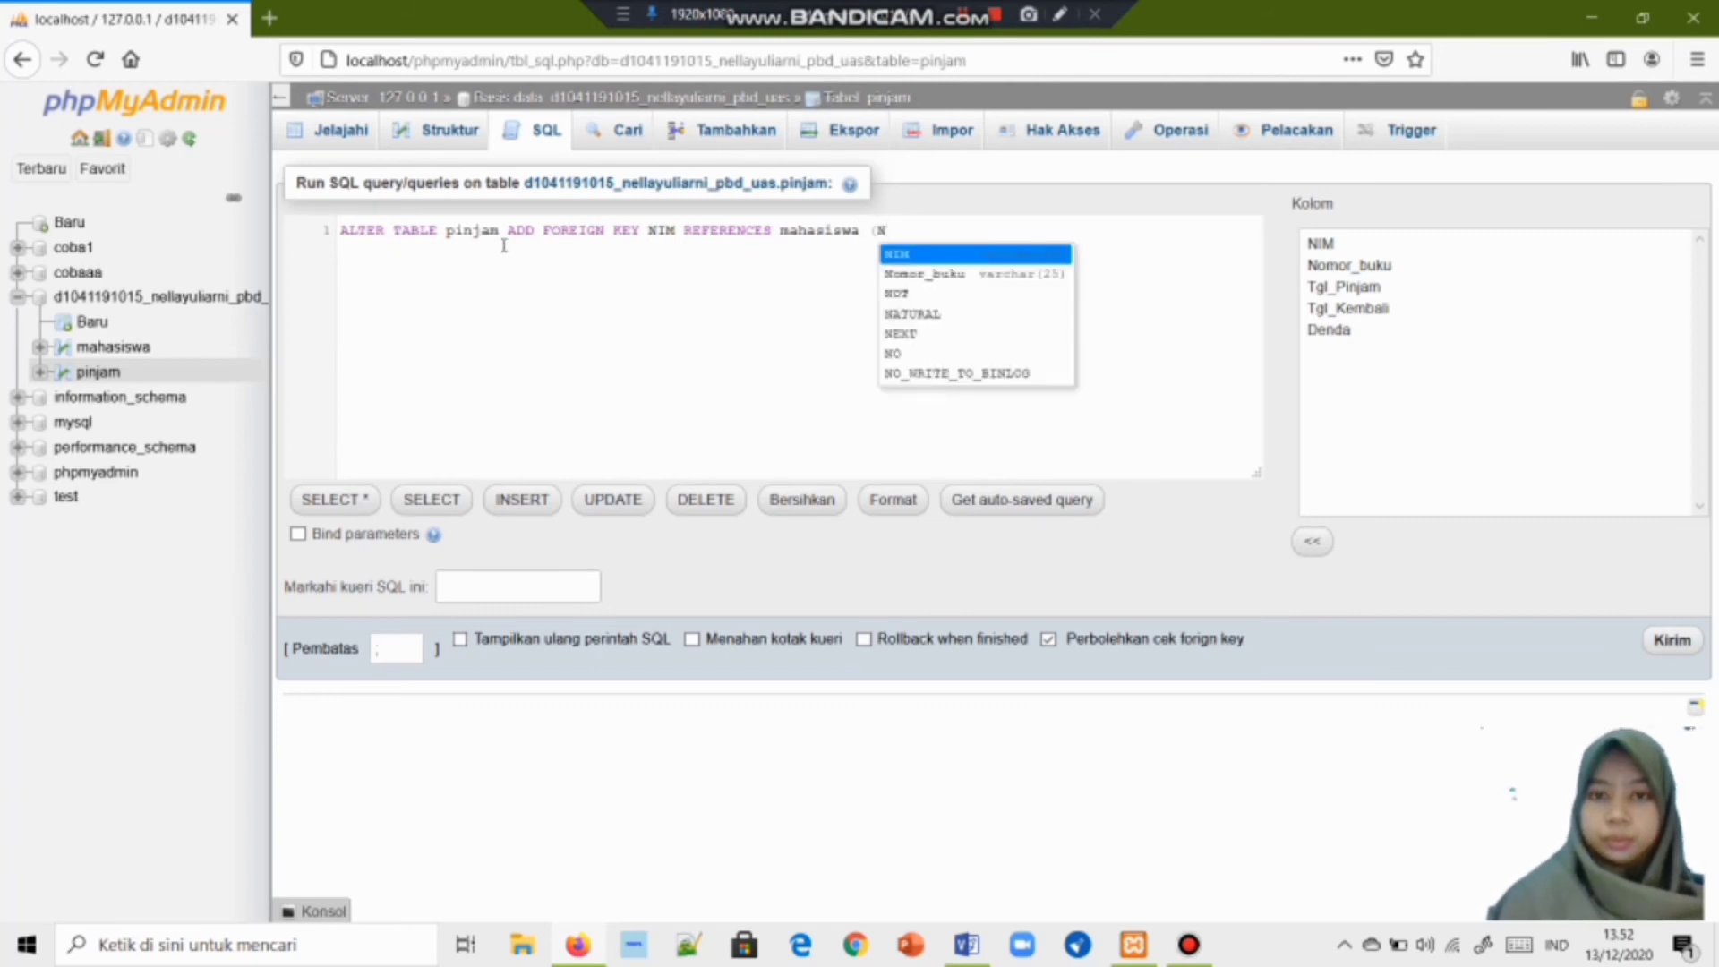
pyautogui.press('Return')
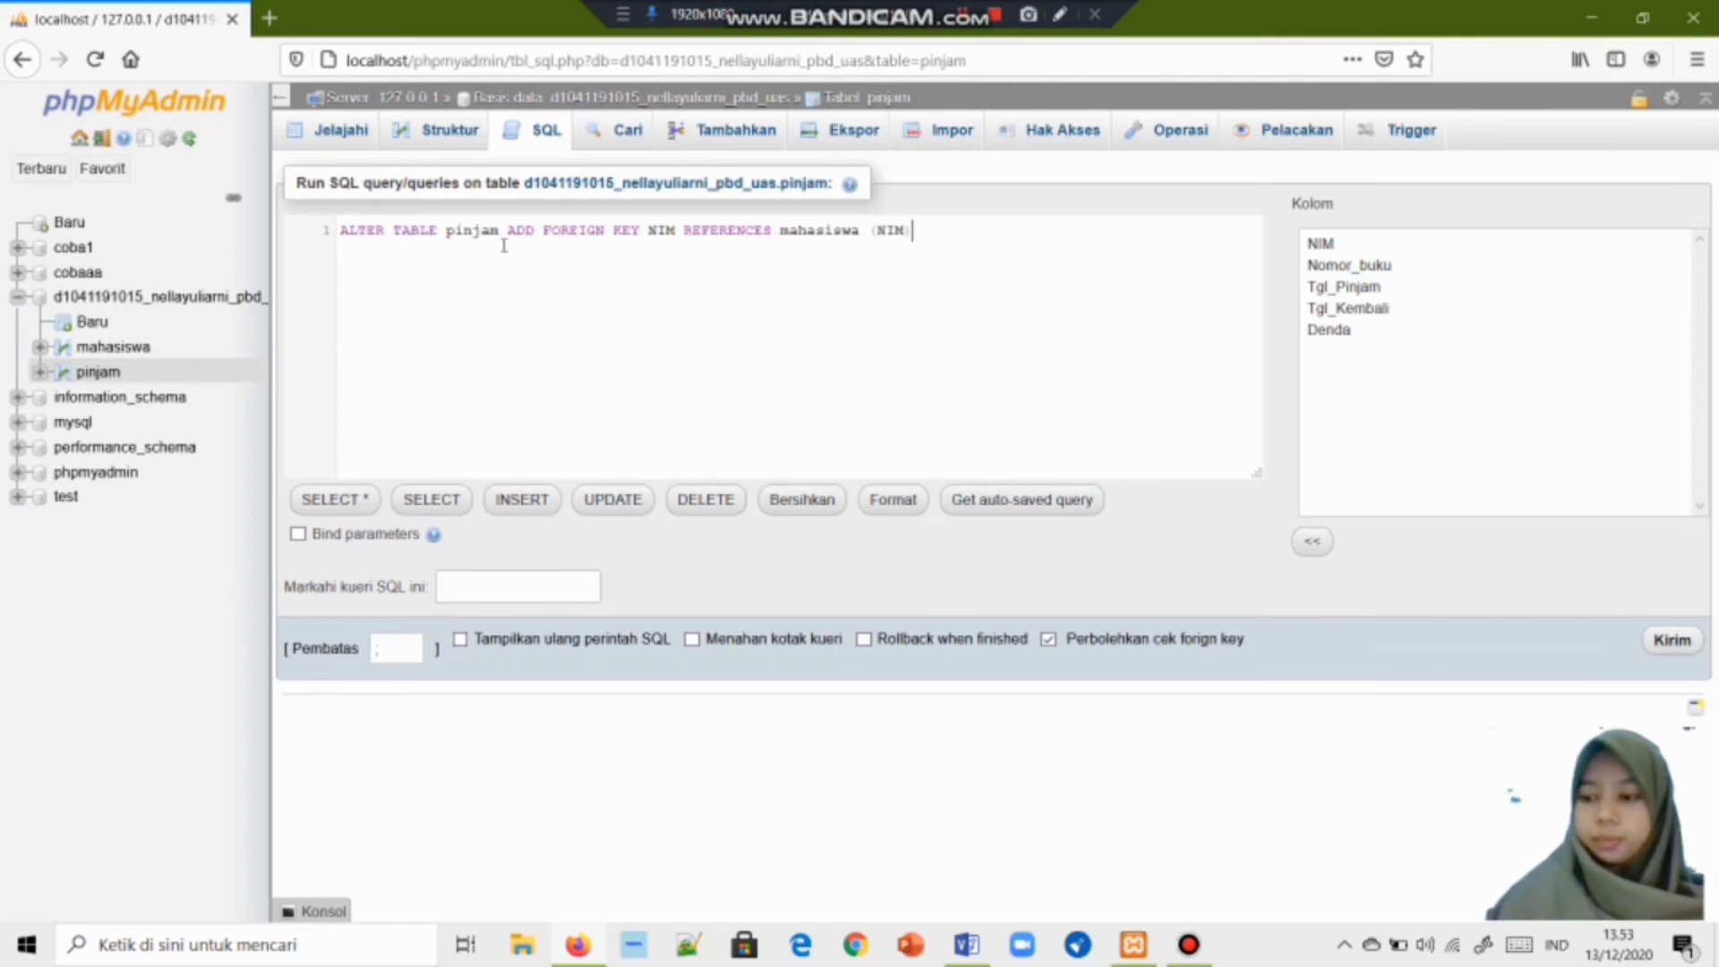
pyautogui.write(';')
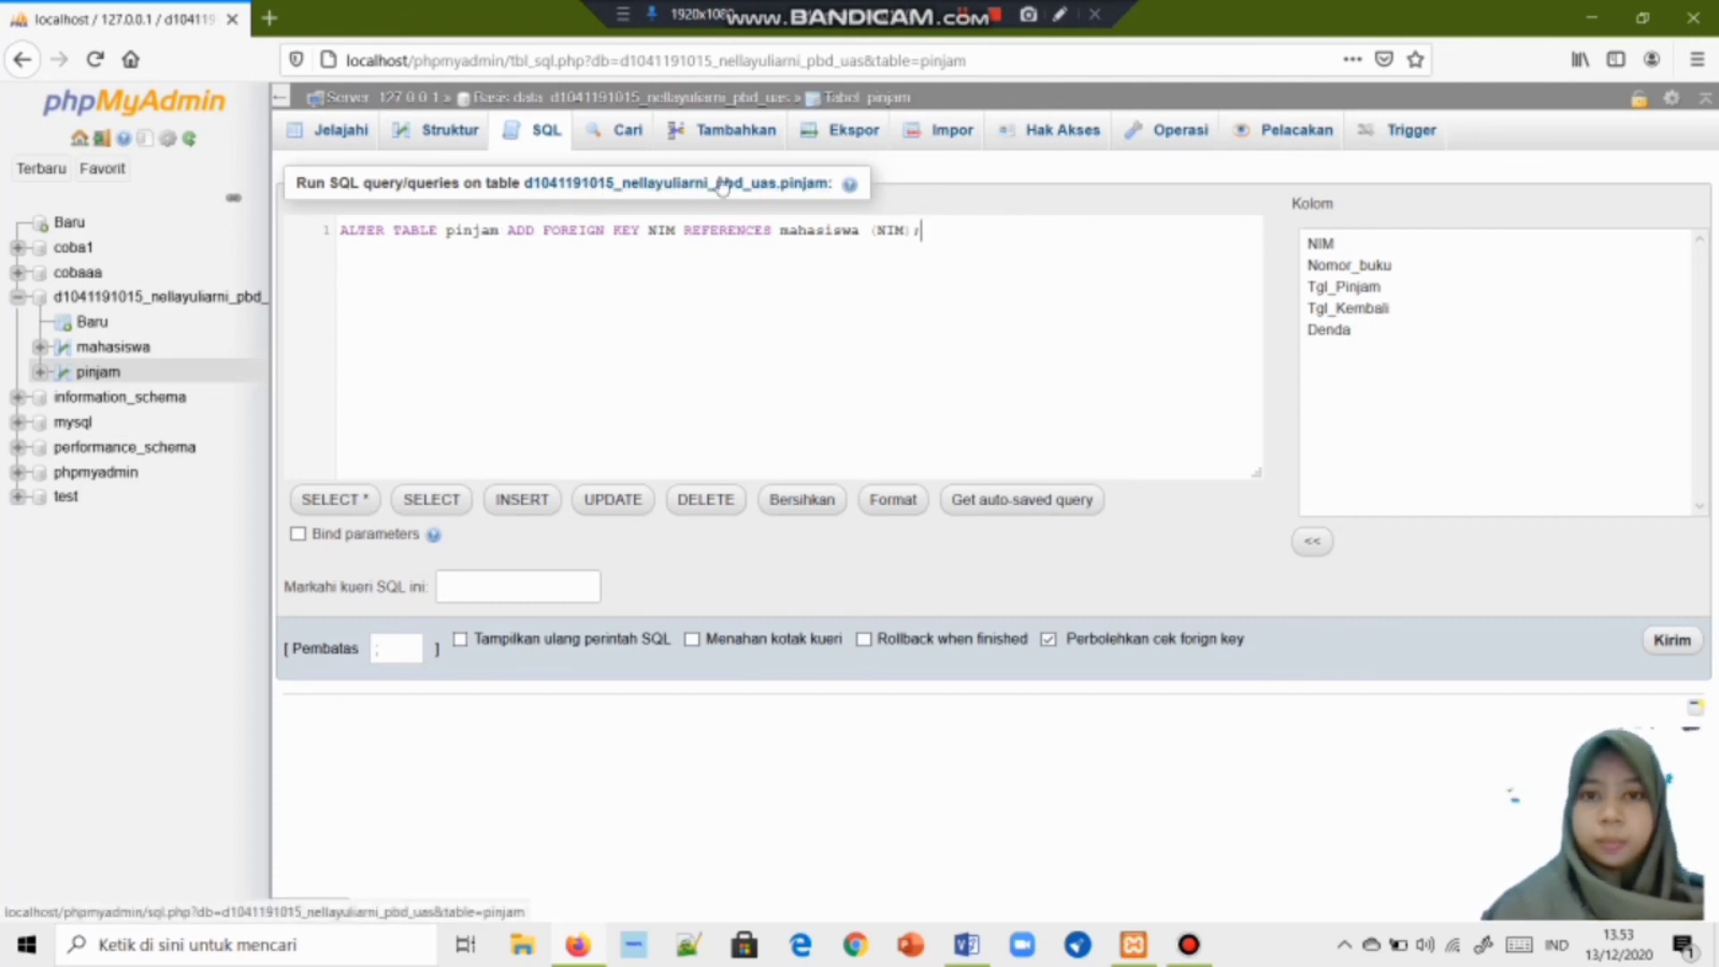
pyautogui.moveTo(675, 230); pyautogui.dragTo(648, 230)
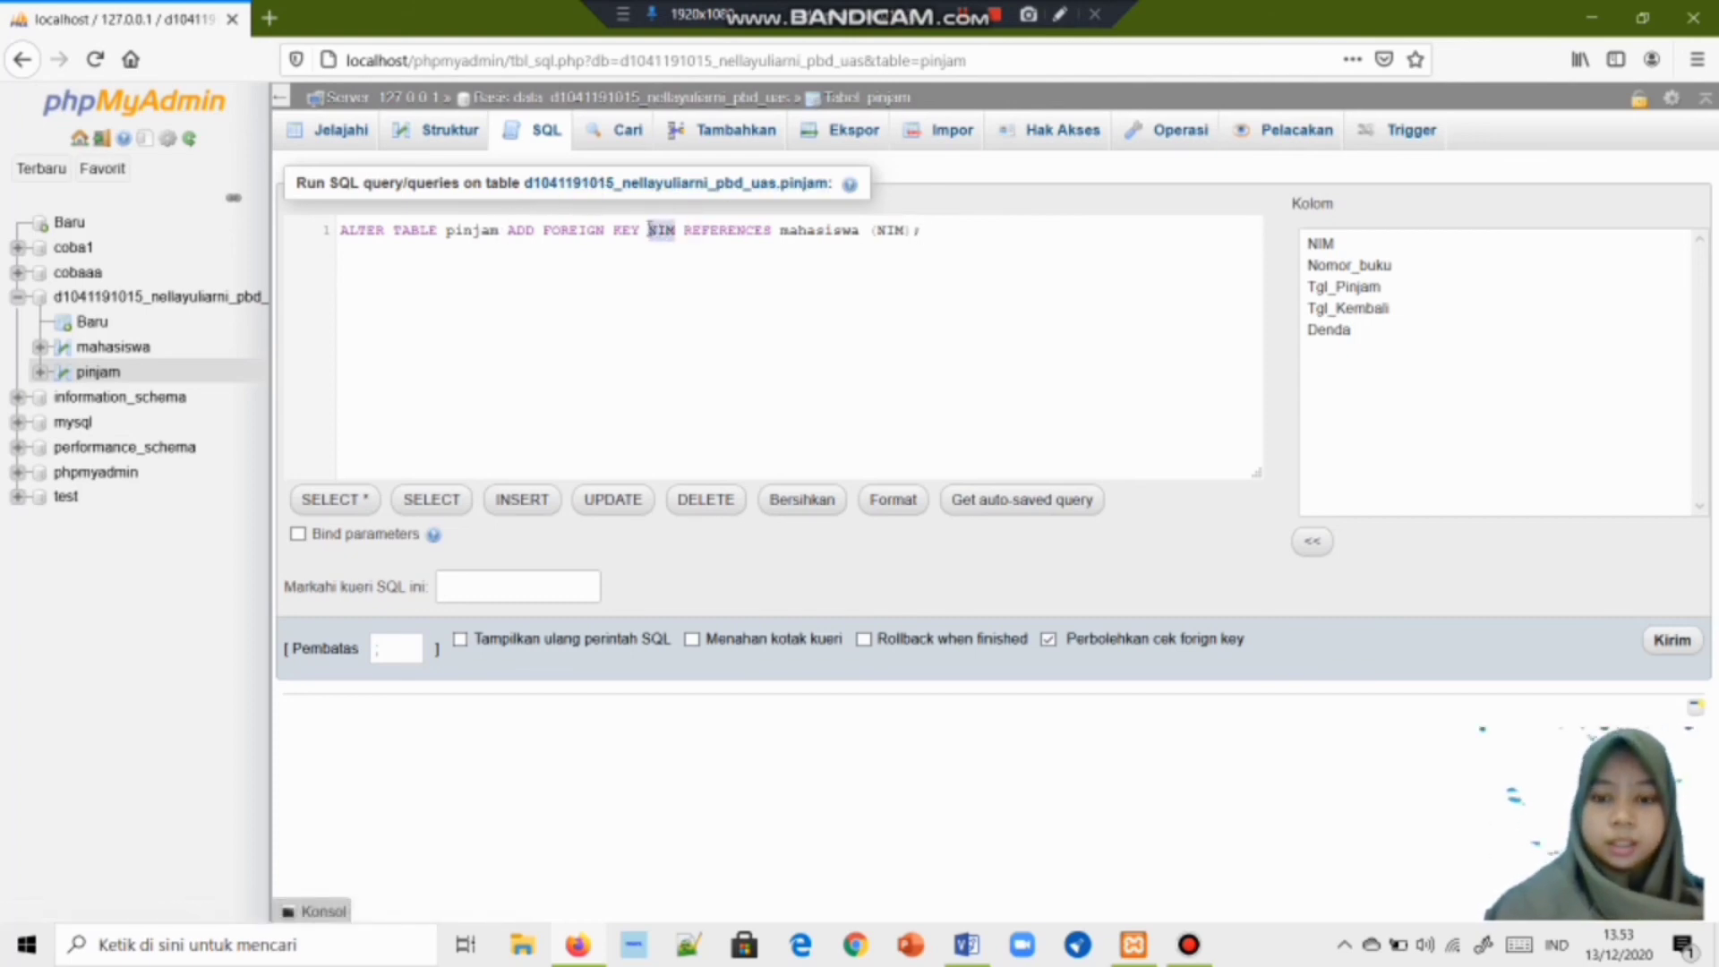
pyautogui.press('BackSpace')
pyautogui.write('(n')
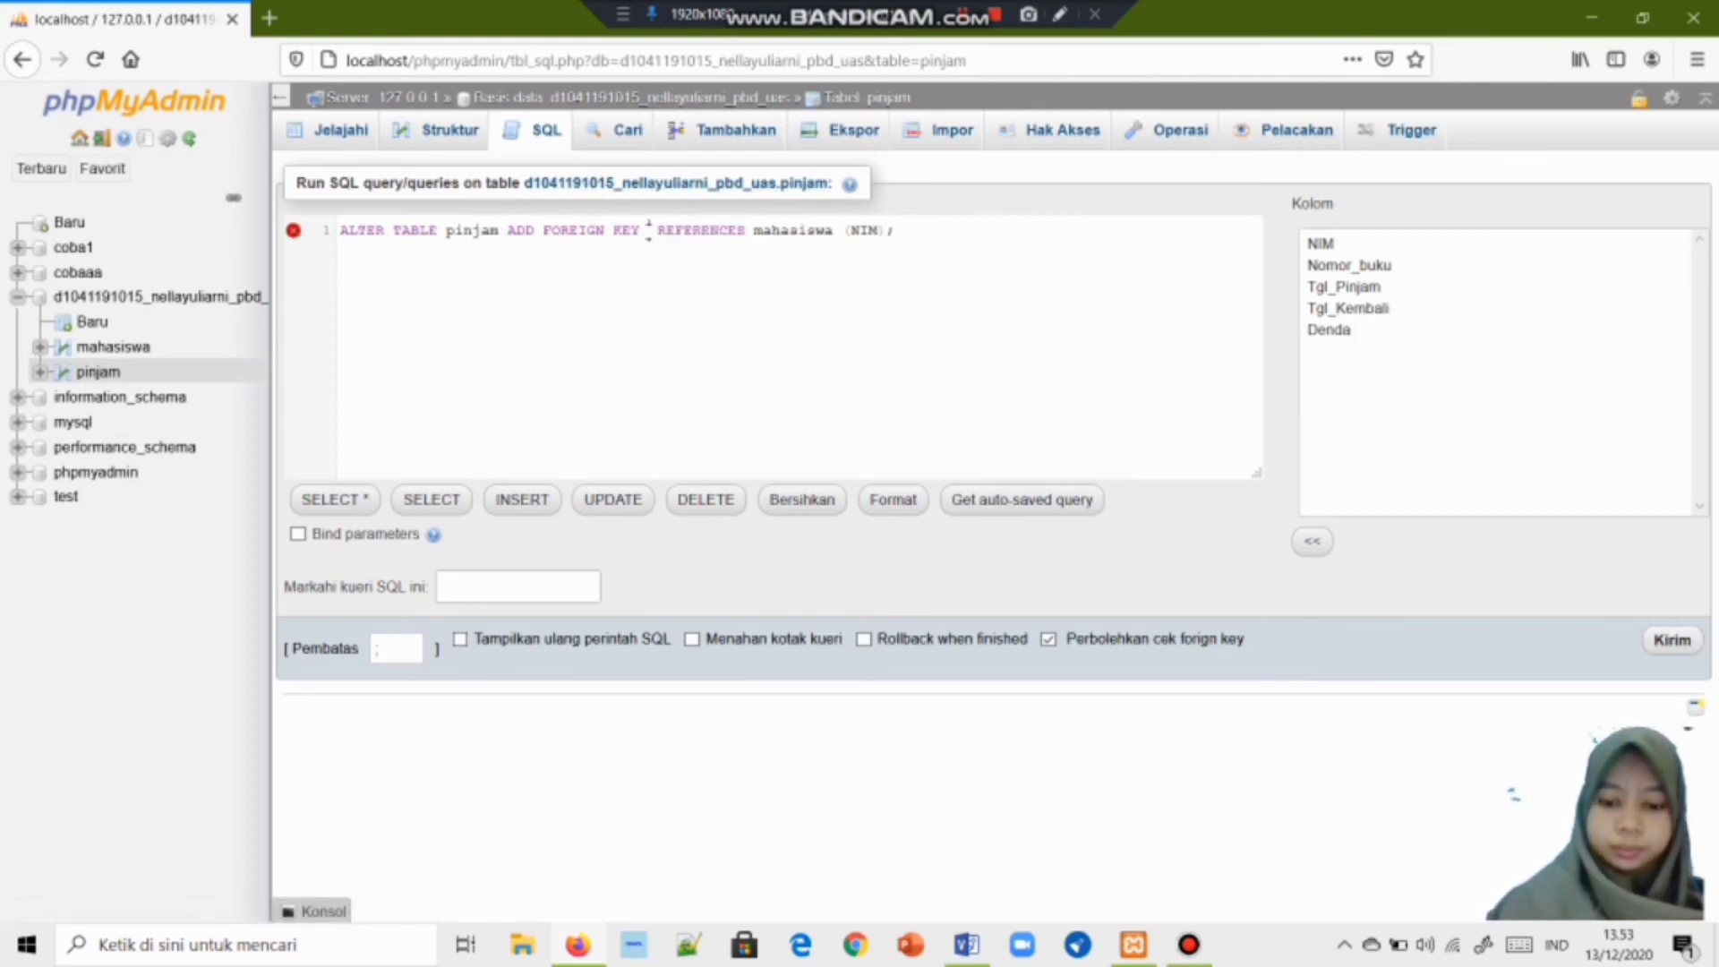
pyautogui.press('Return')
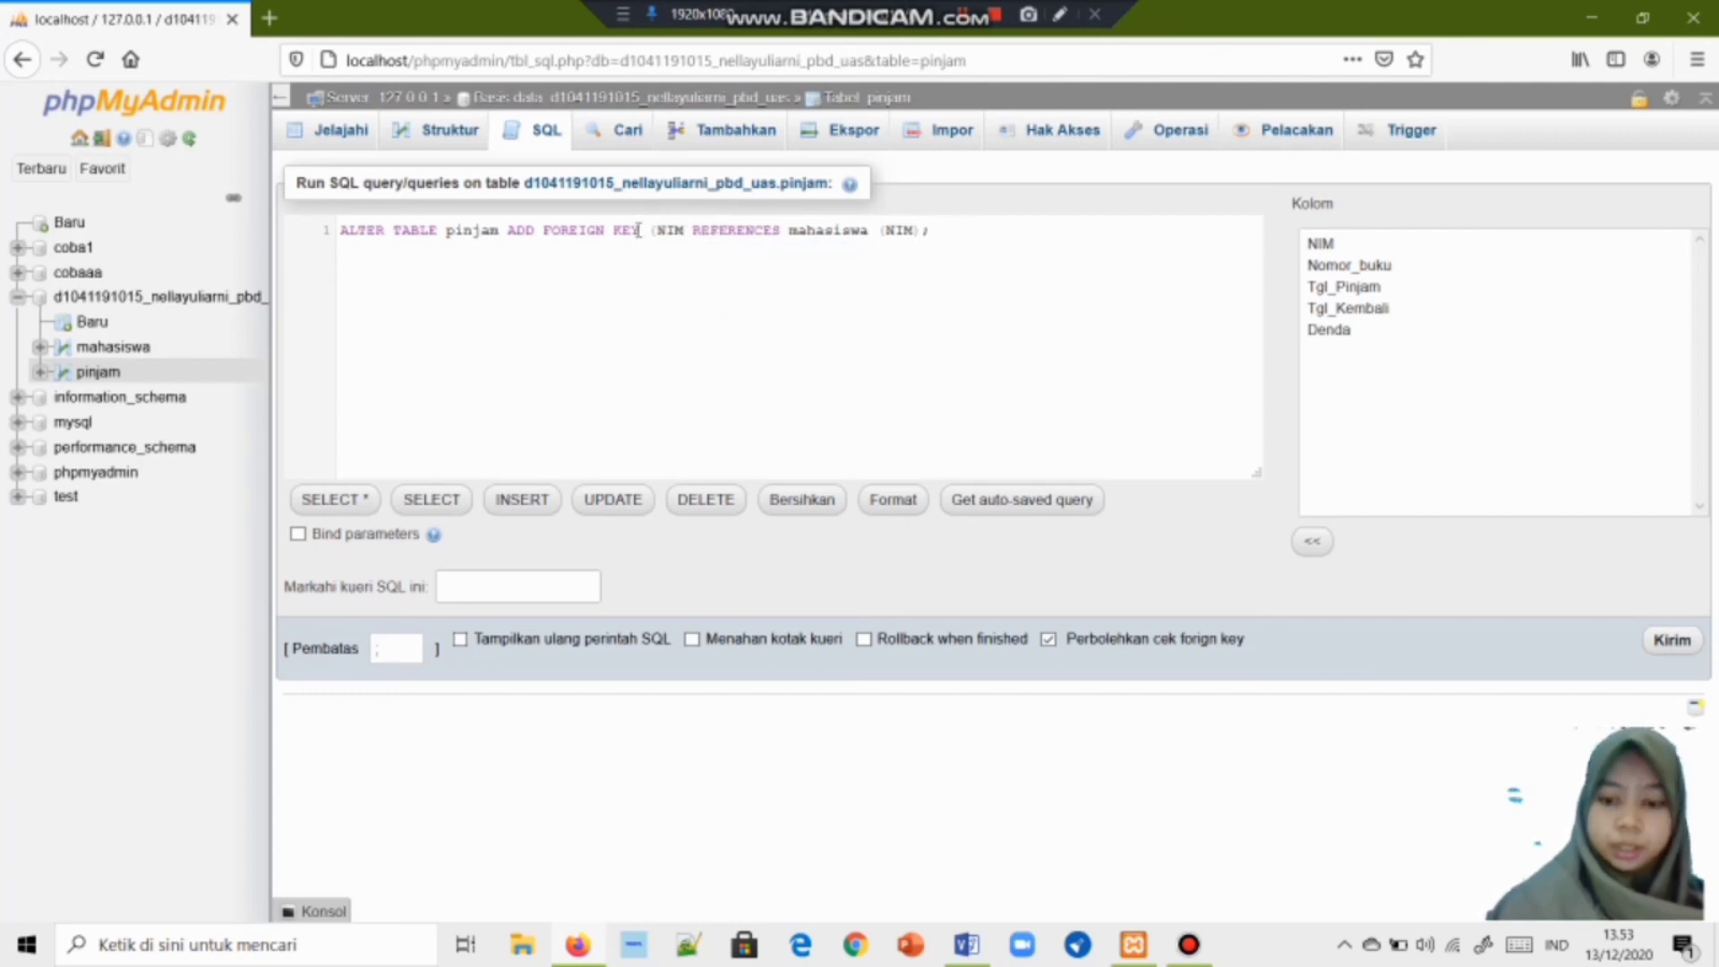
pyautogui.write(')')
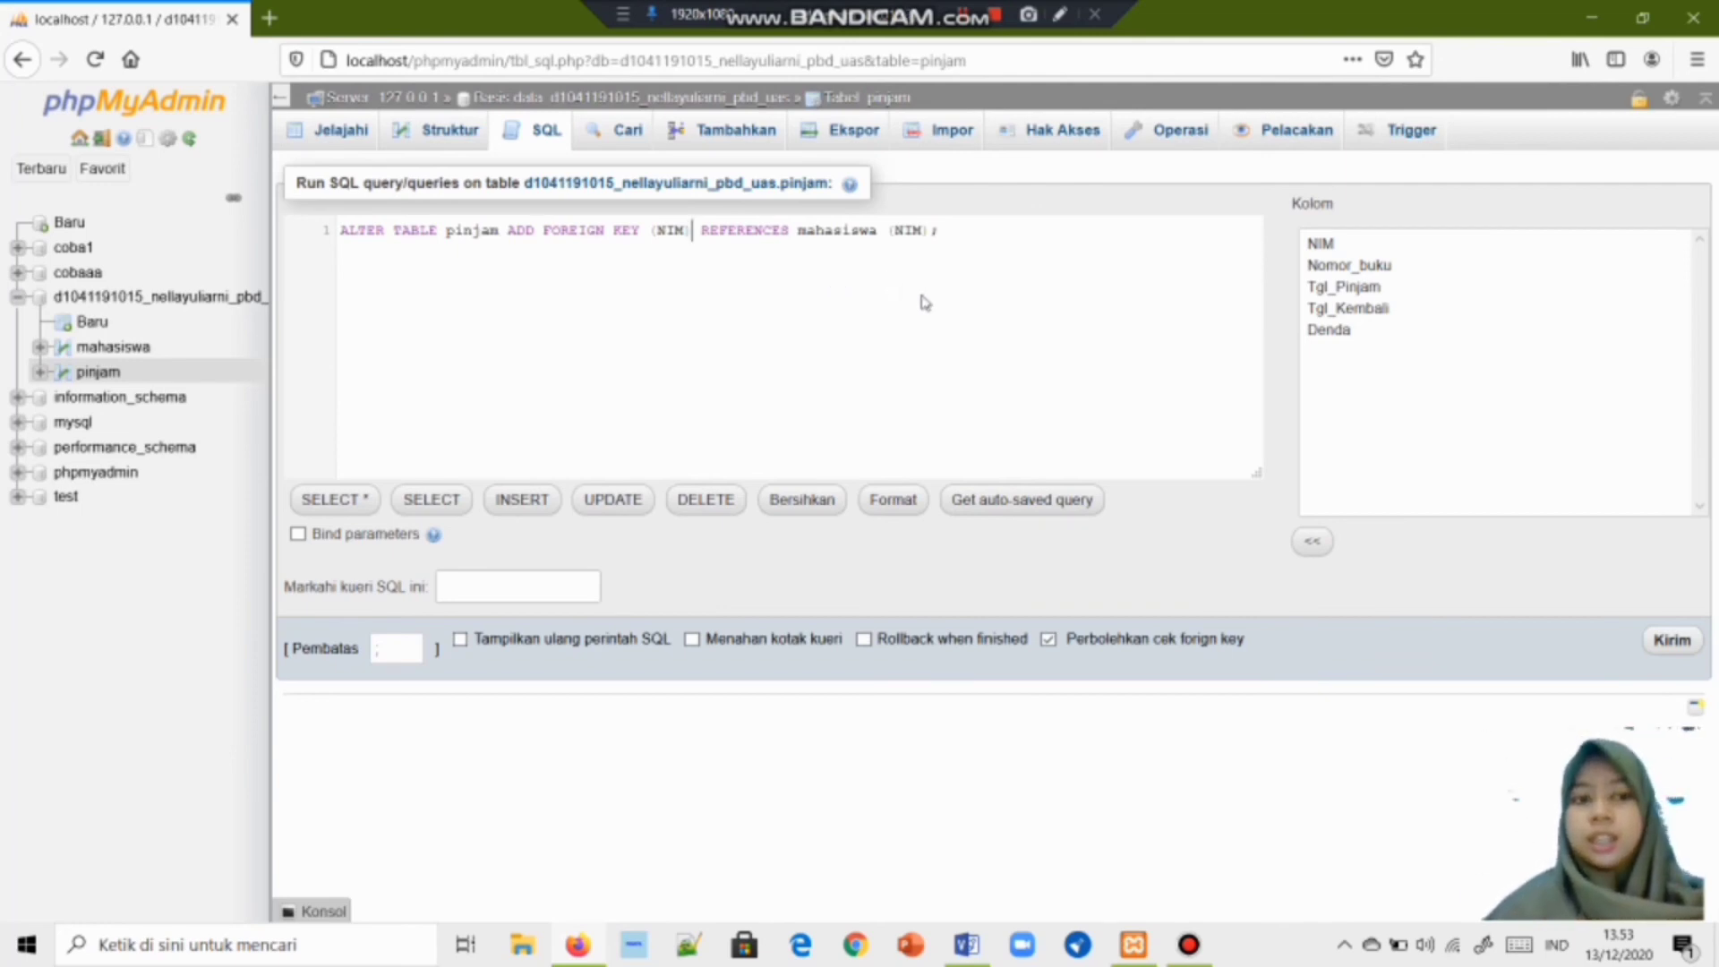
pyautogui.click(1674, 641)
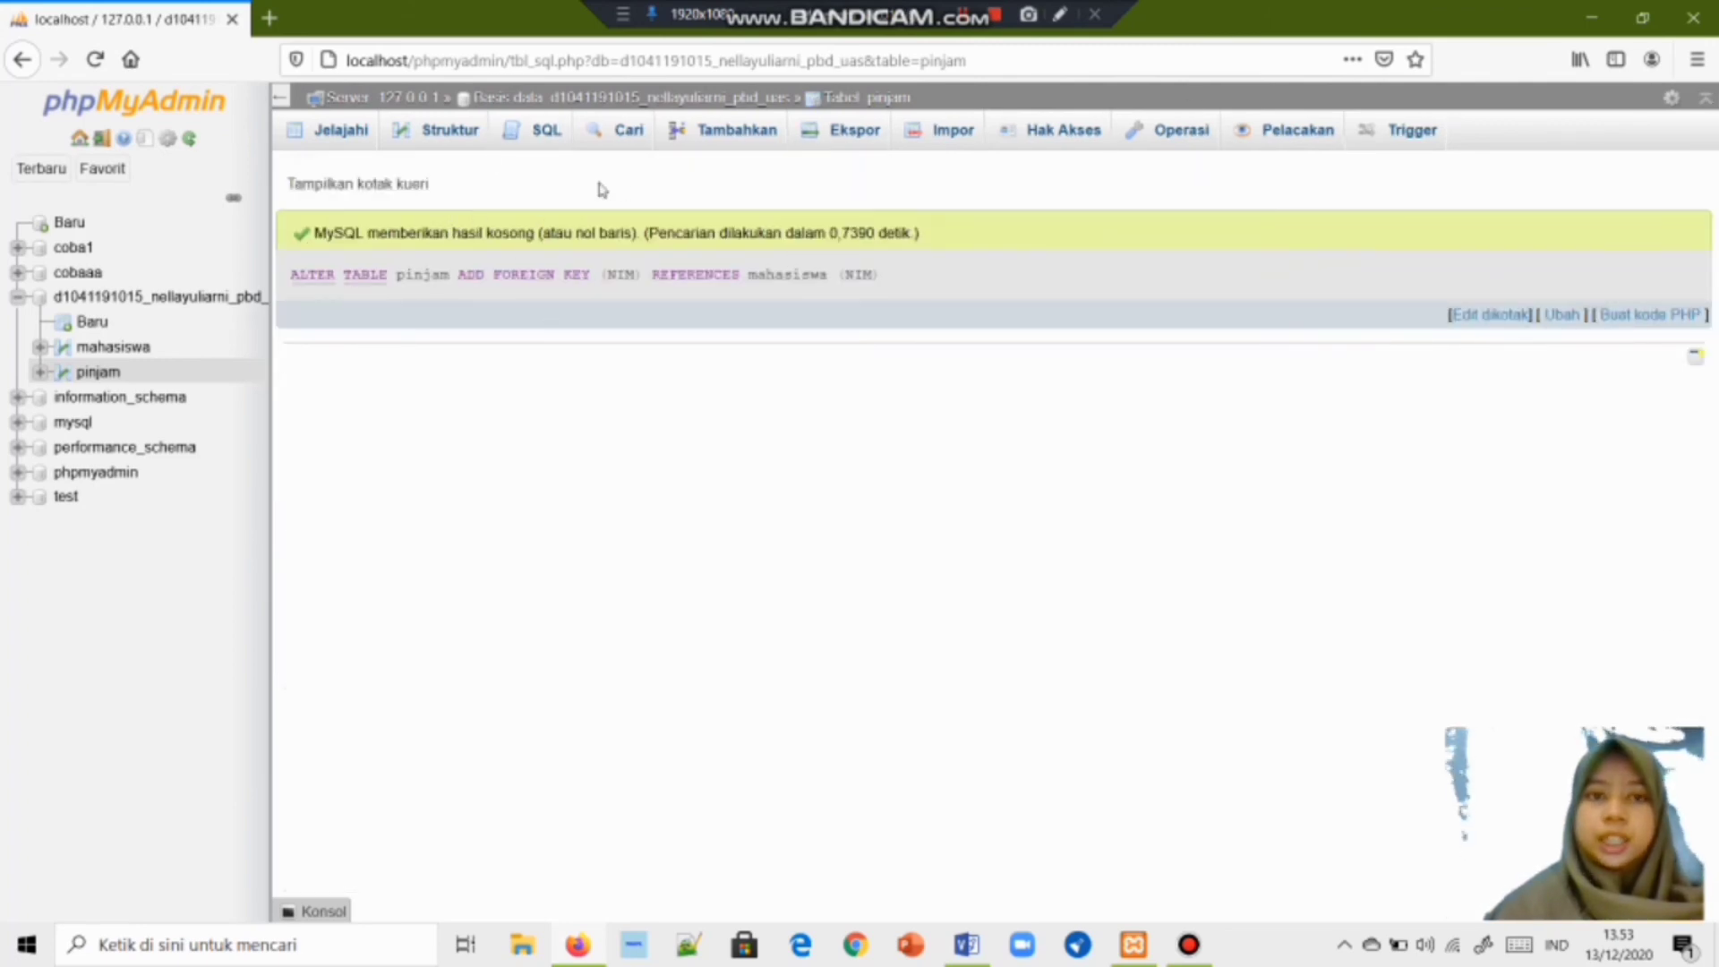
# Replace the default SQL query with 'ALTER TABLE pinjam ADD FOREIGN KEY (Nomor_buku'.
pyautogui.click(536, 134)
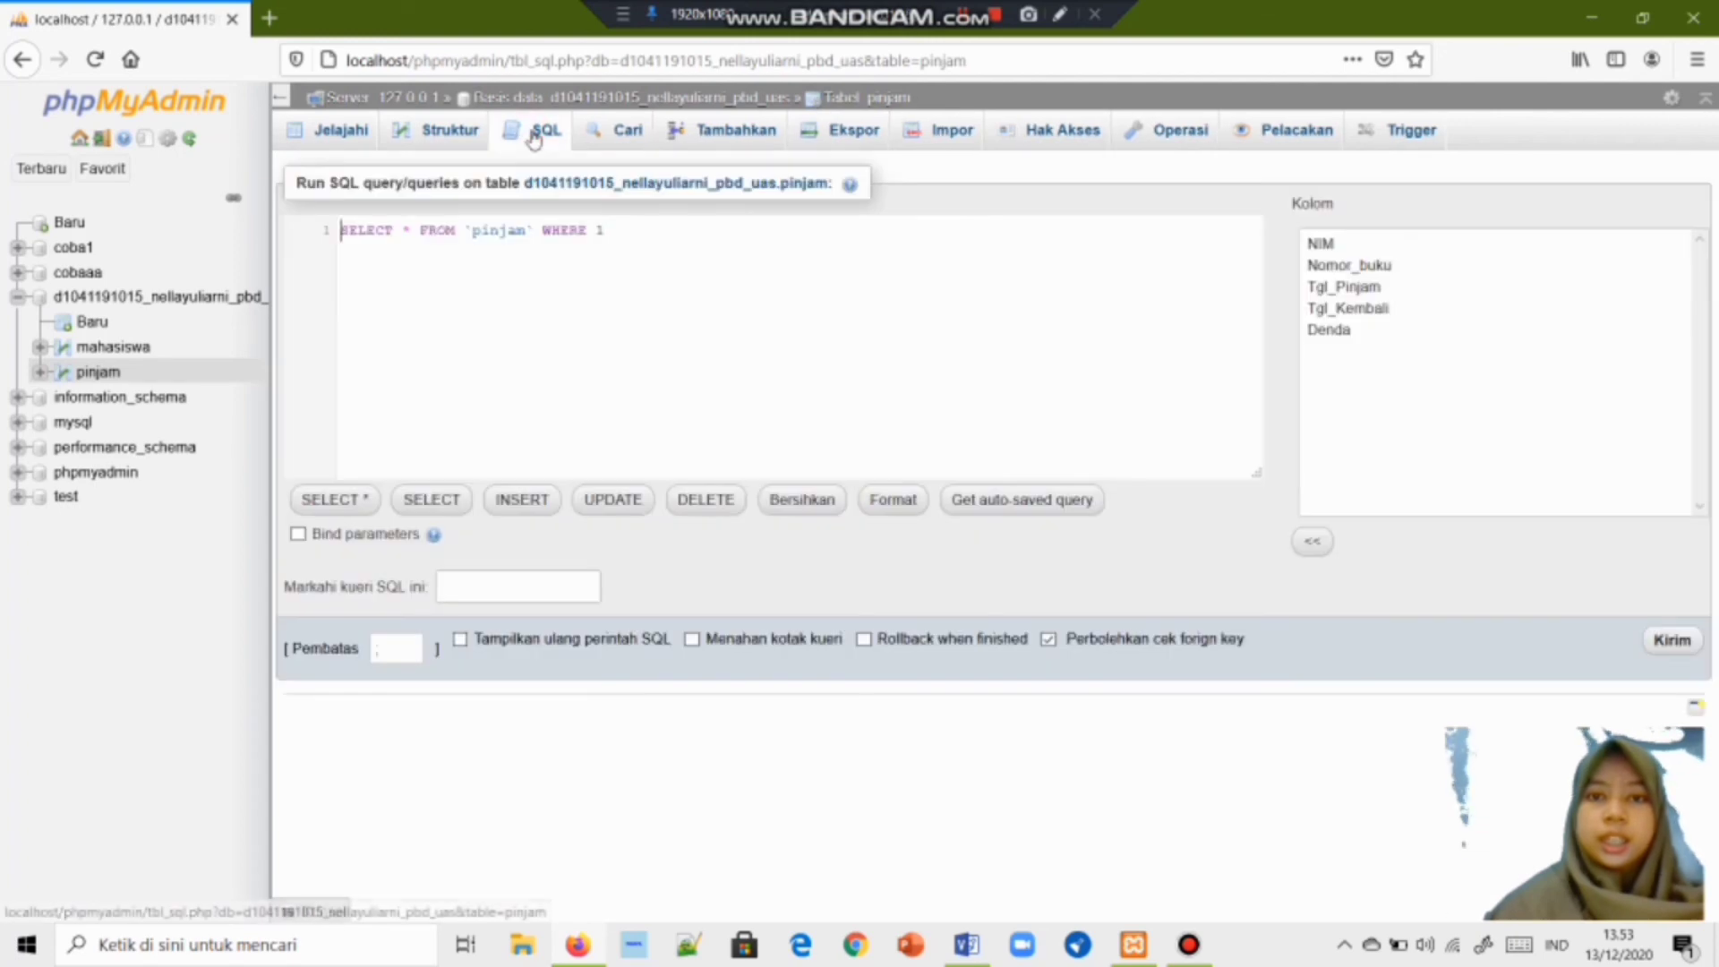
pyautogui.click(570, 231)
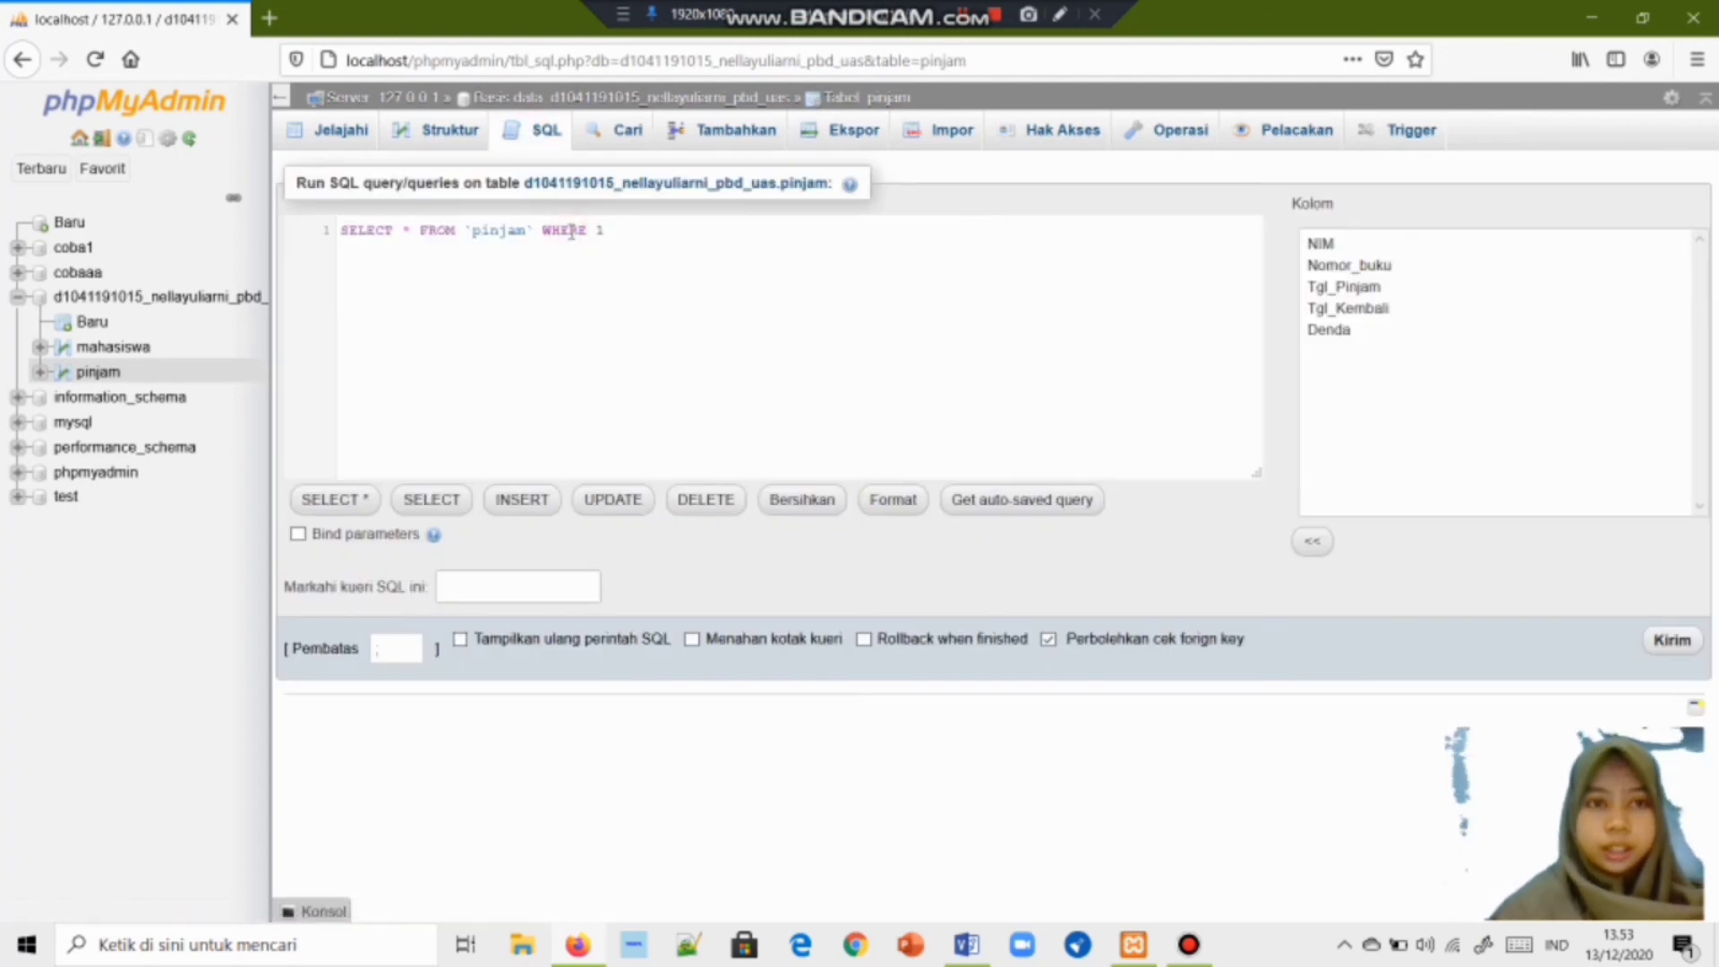
pyautogui.hotkey('ctrl', 'a')
pyautogui.write('ALTER')
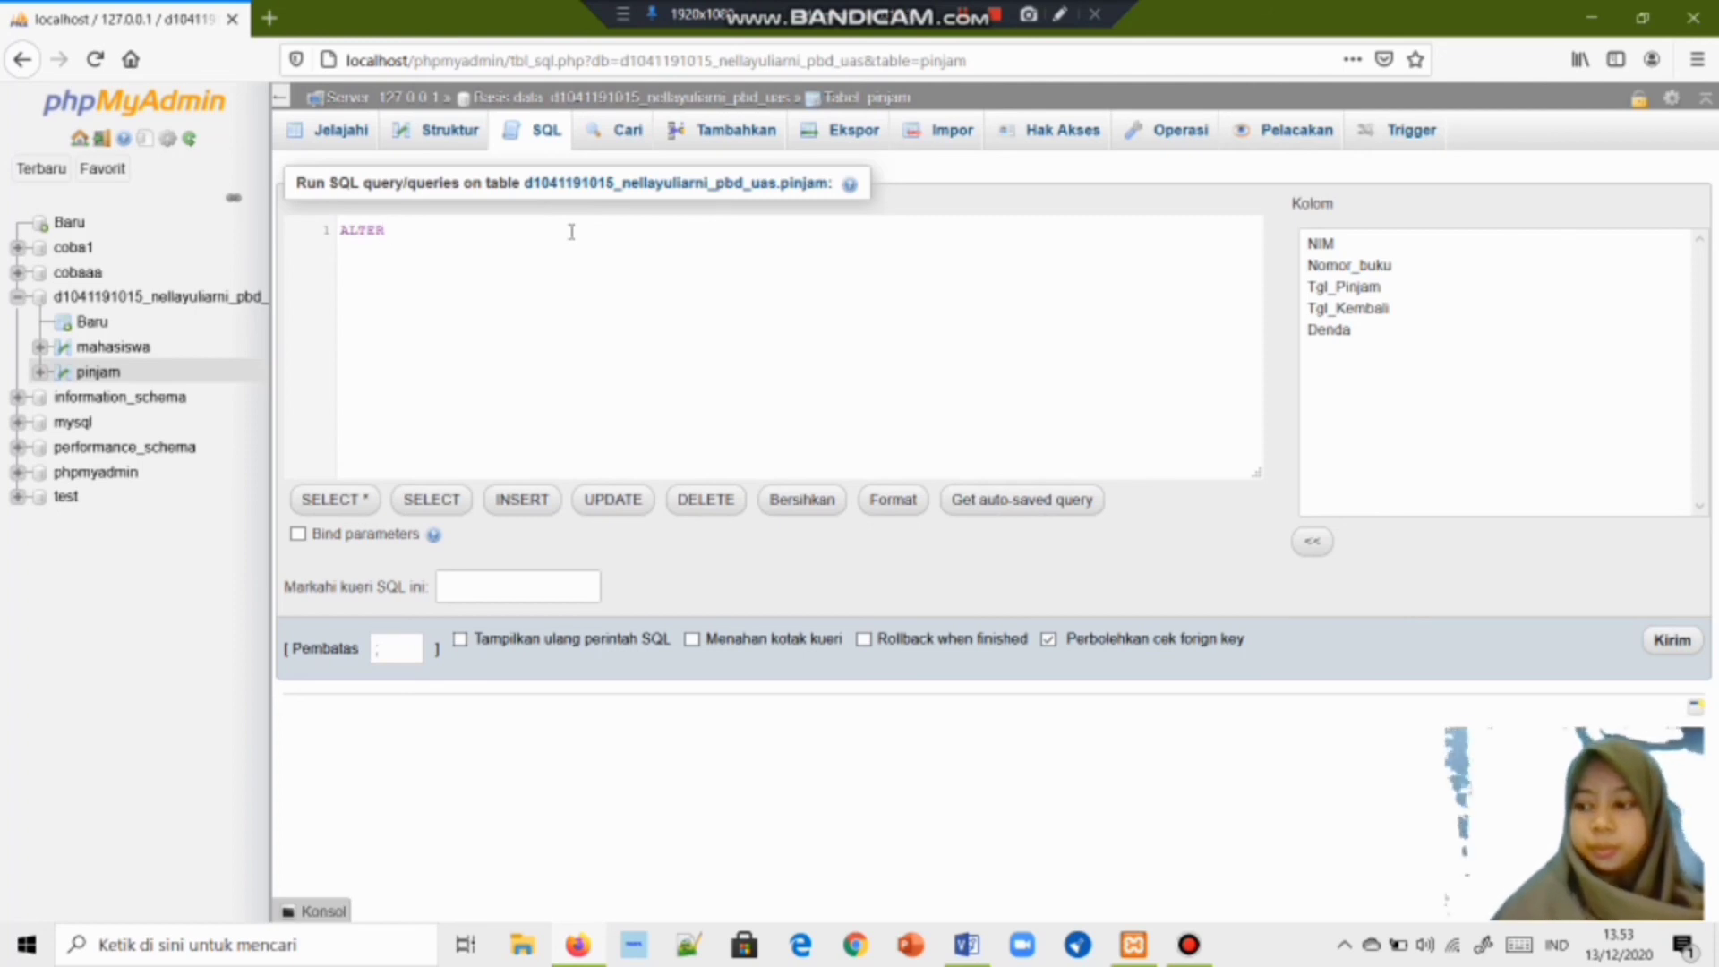
pyautogui.write(' Ta')
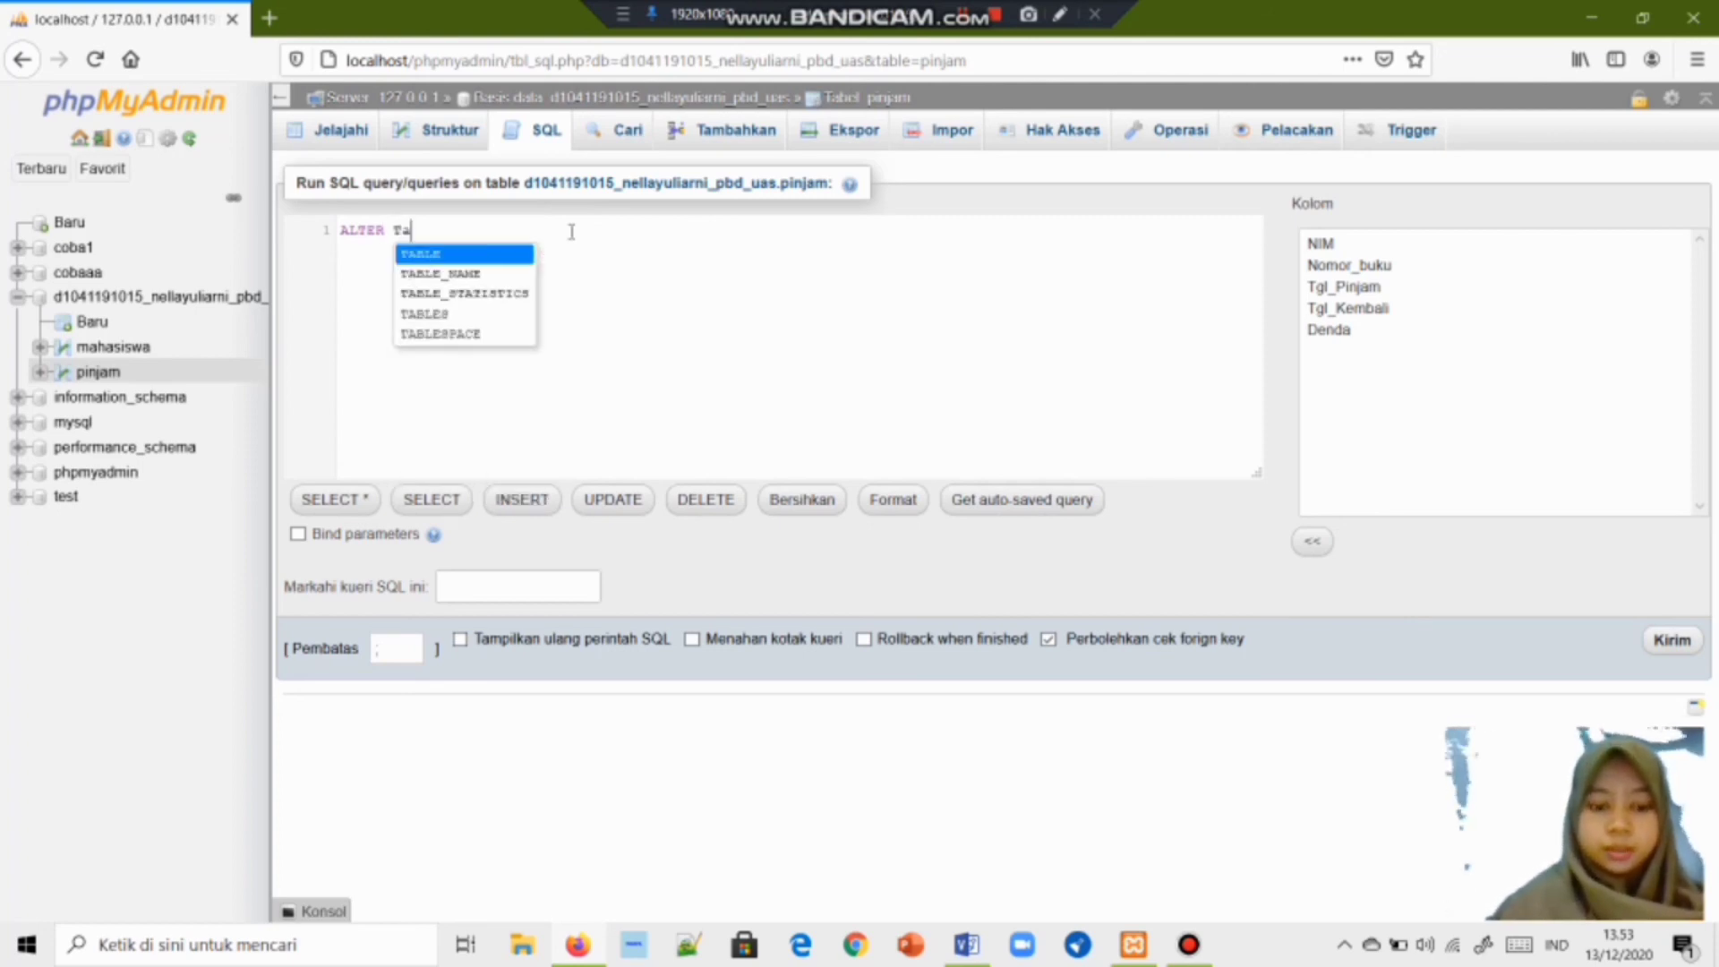
pyautogui.write('b')
pyautogui.press('Return')
pyautogui.write('pi')
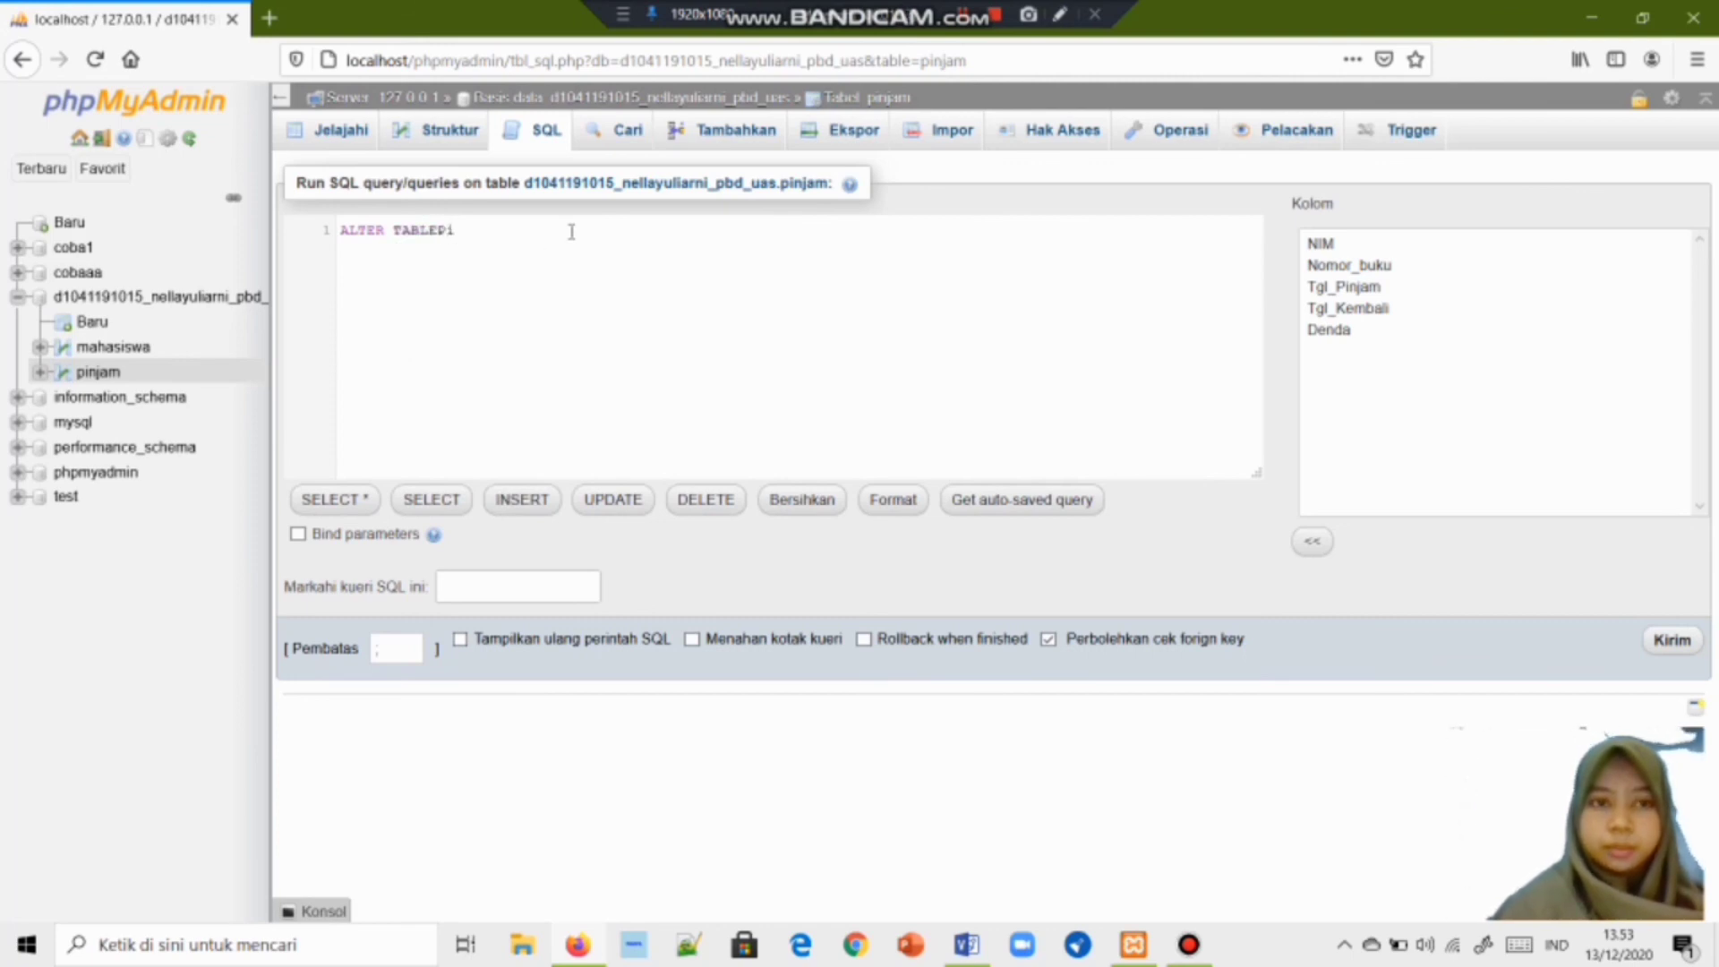
pyautogui.press('BackSpace')
pyautogui.press('BackSpace')
pyautogui.write('pinjam')
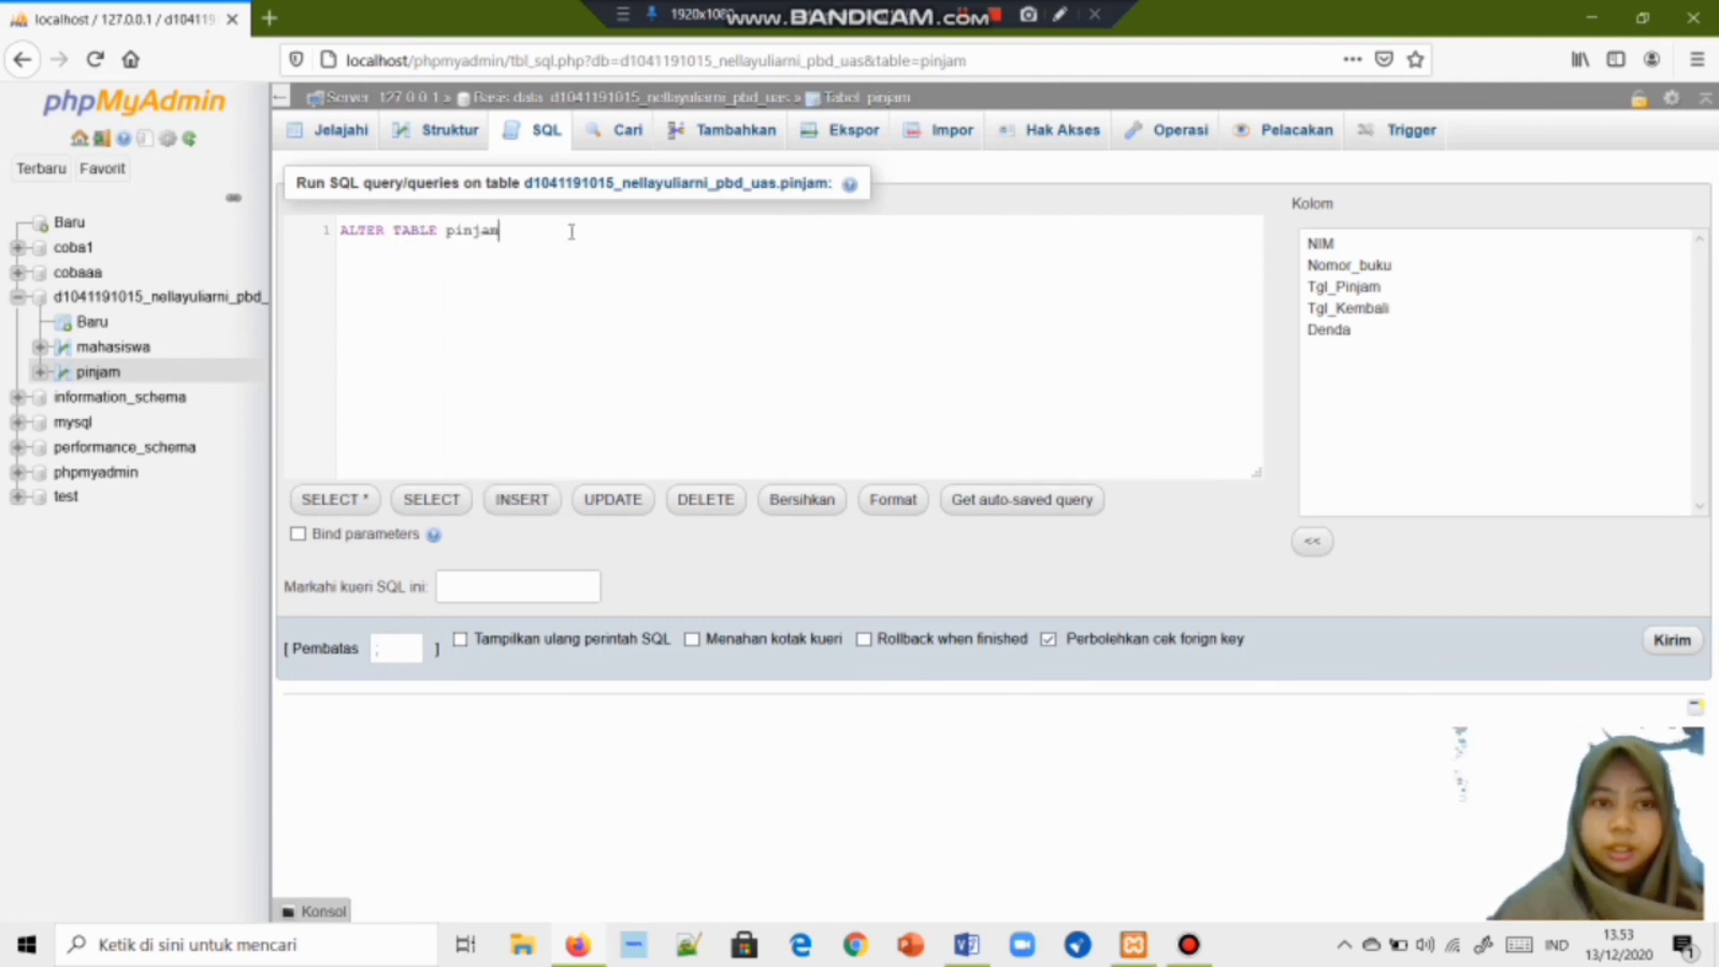
pyautogui.write(' A')
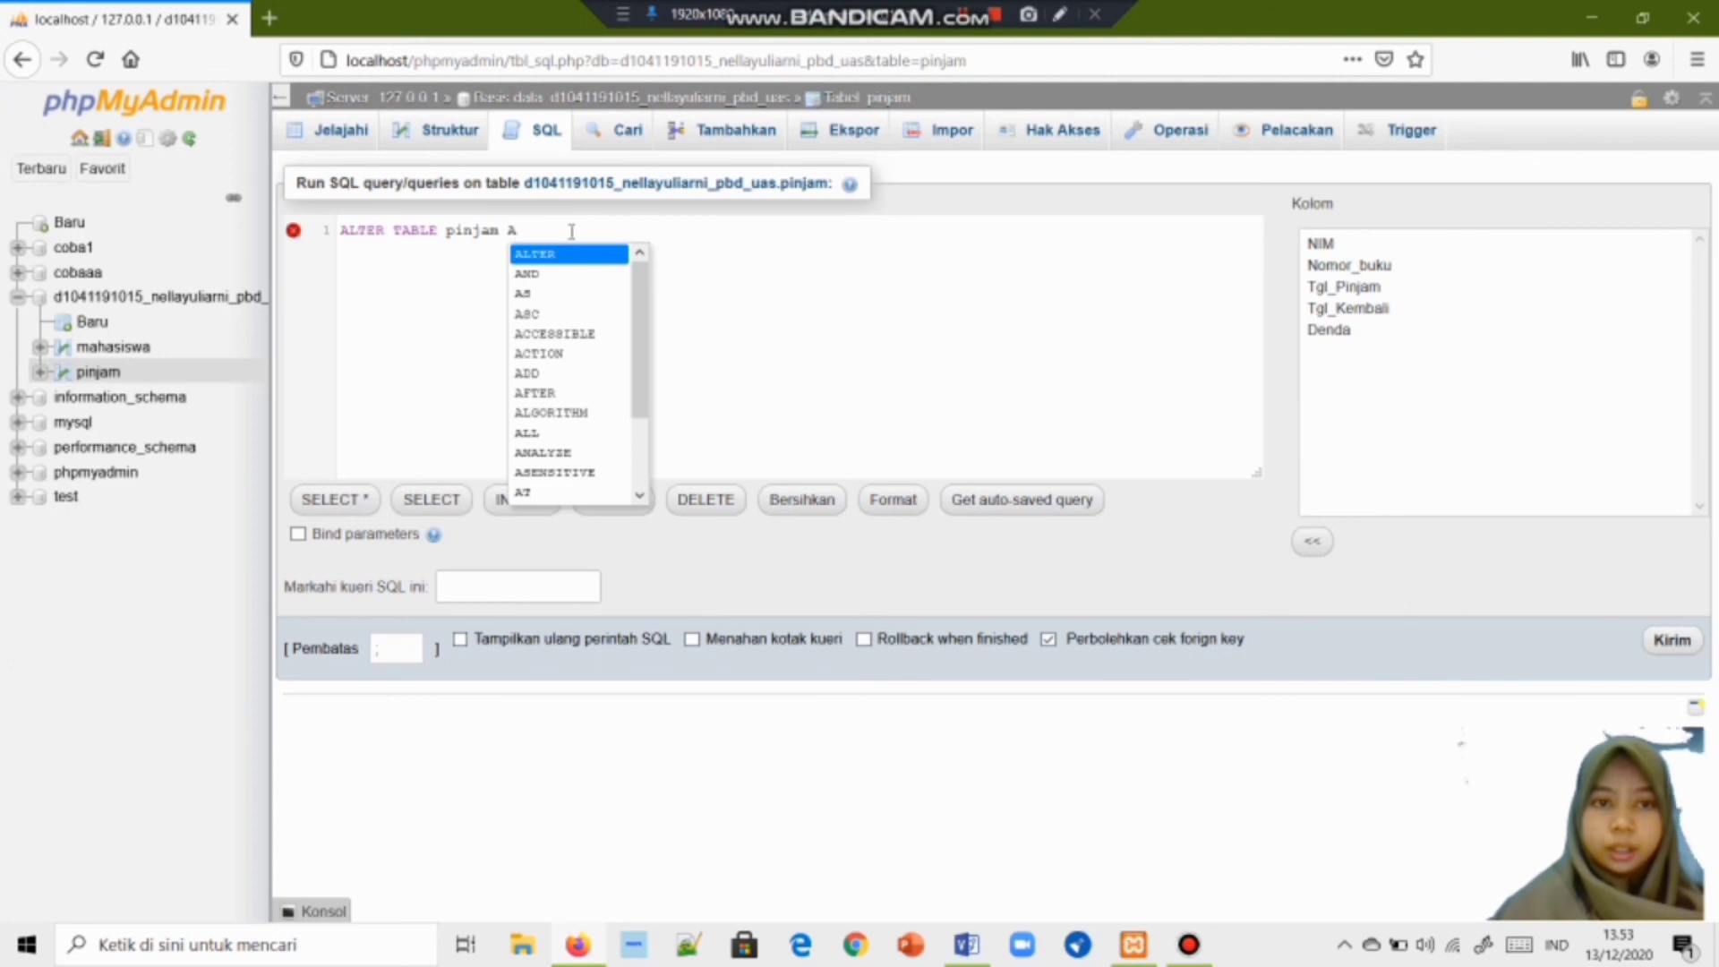
pyautogui.write('DD')
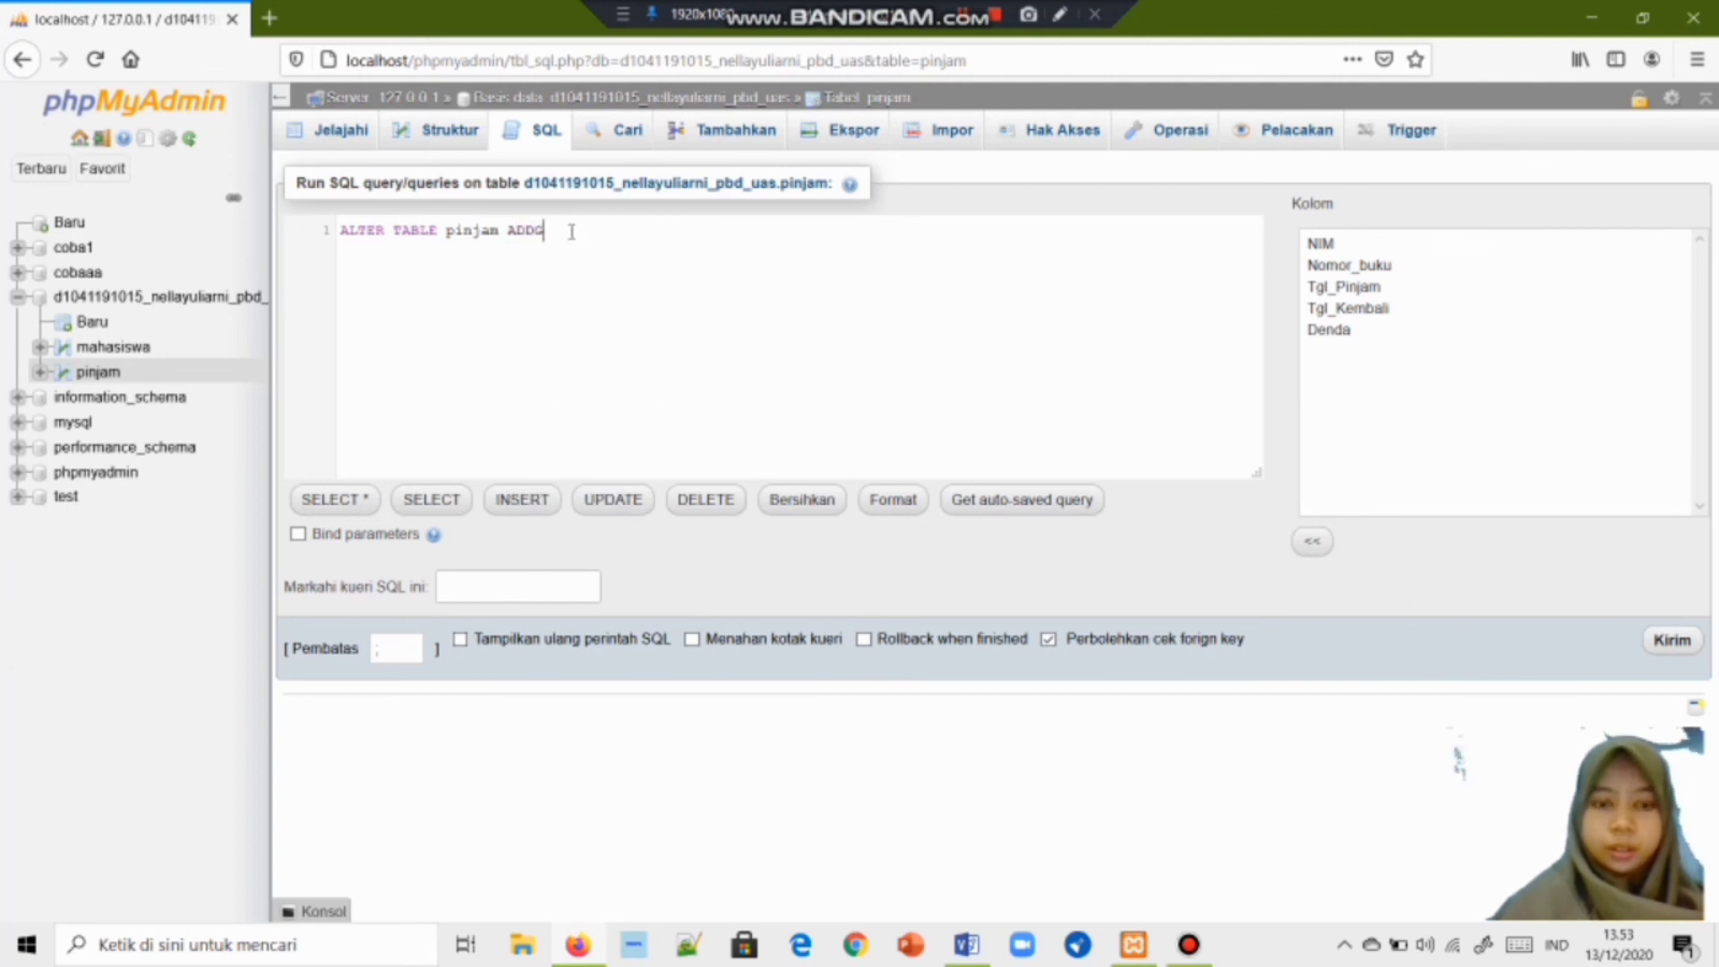
pyautogui.write(' For')
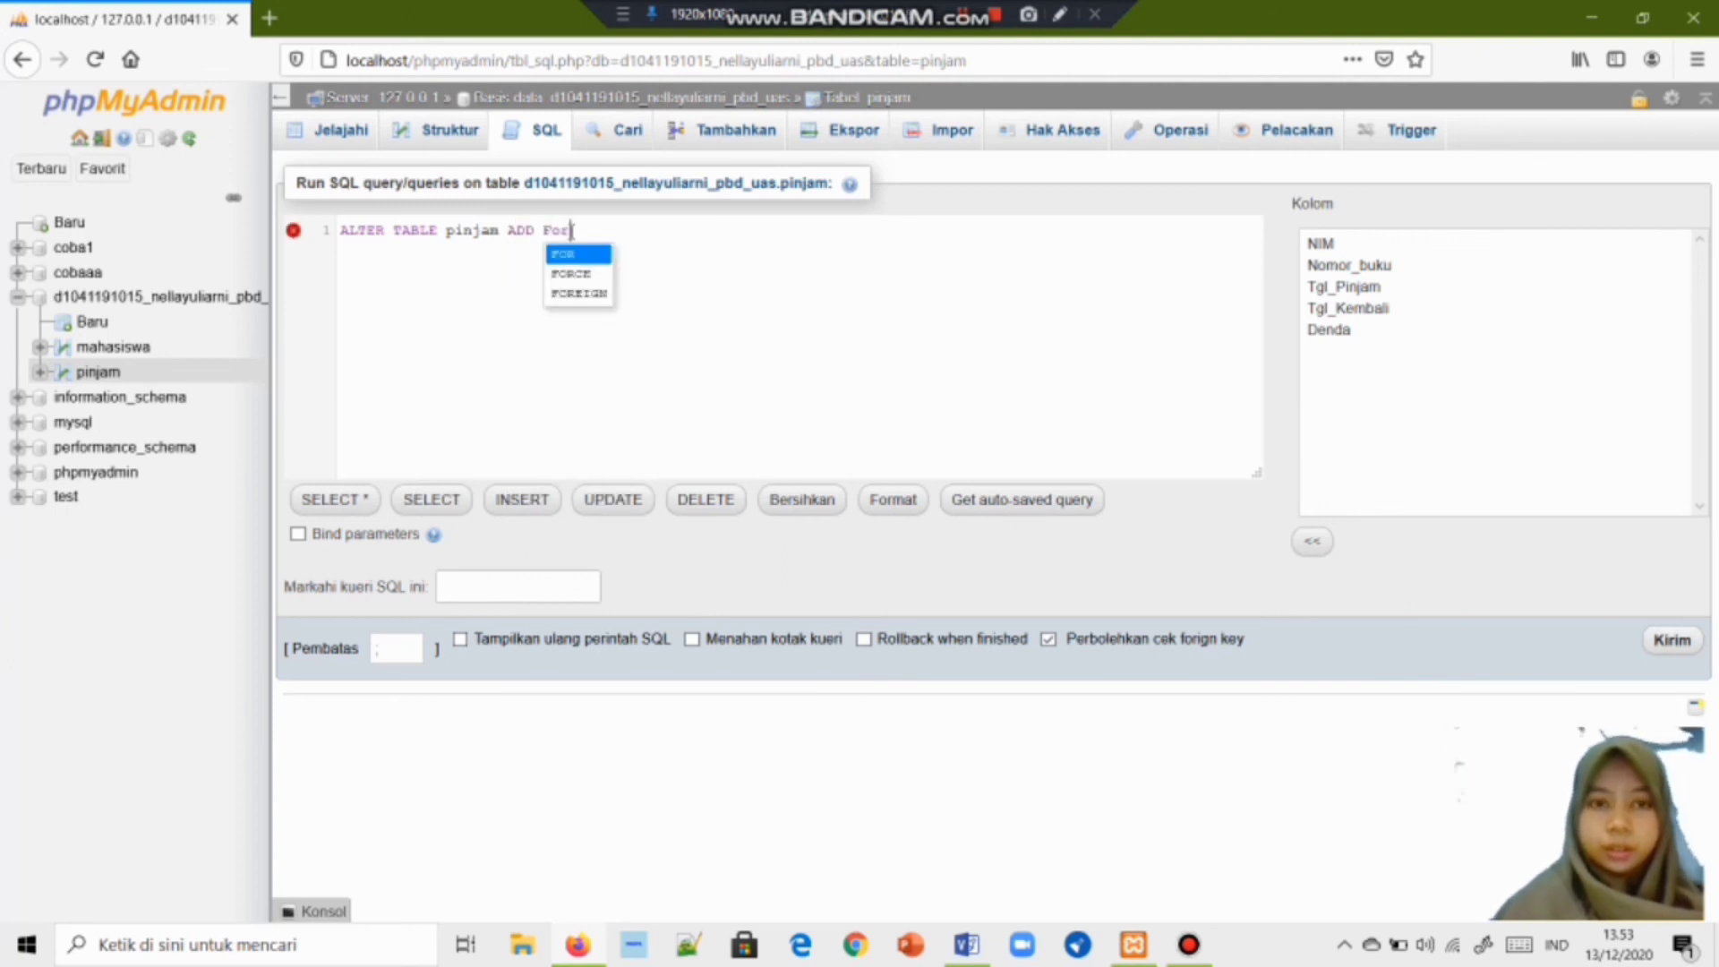
pyautogui.press('Down')
pyautogui.press('Down')
pyautogui.press('Return')
pyautogui.write('Ke')
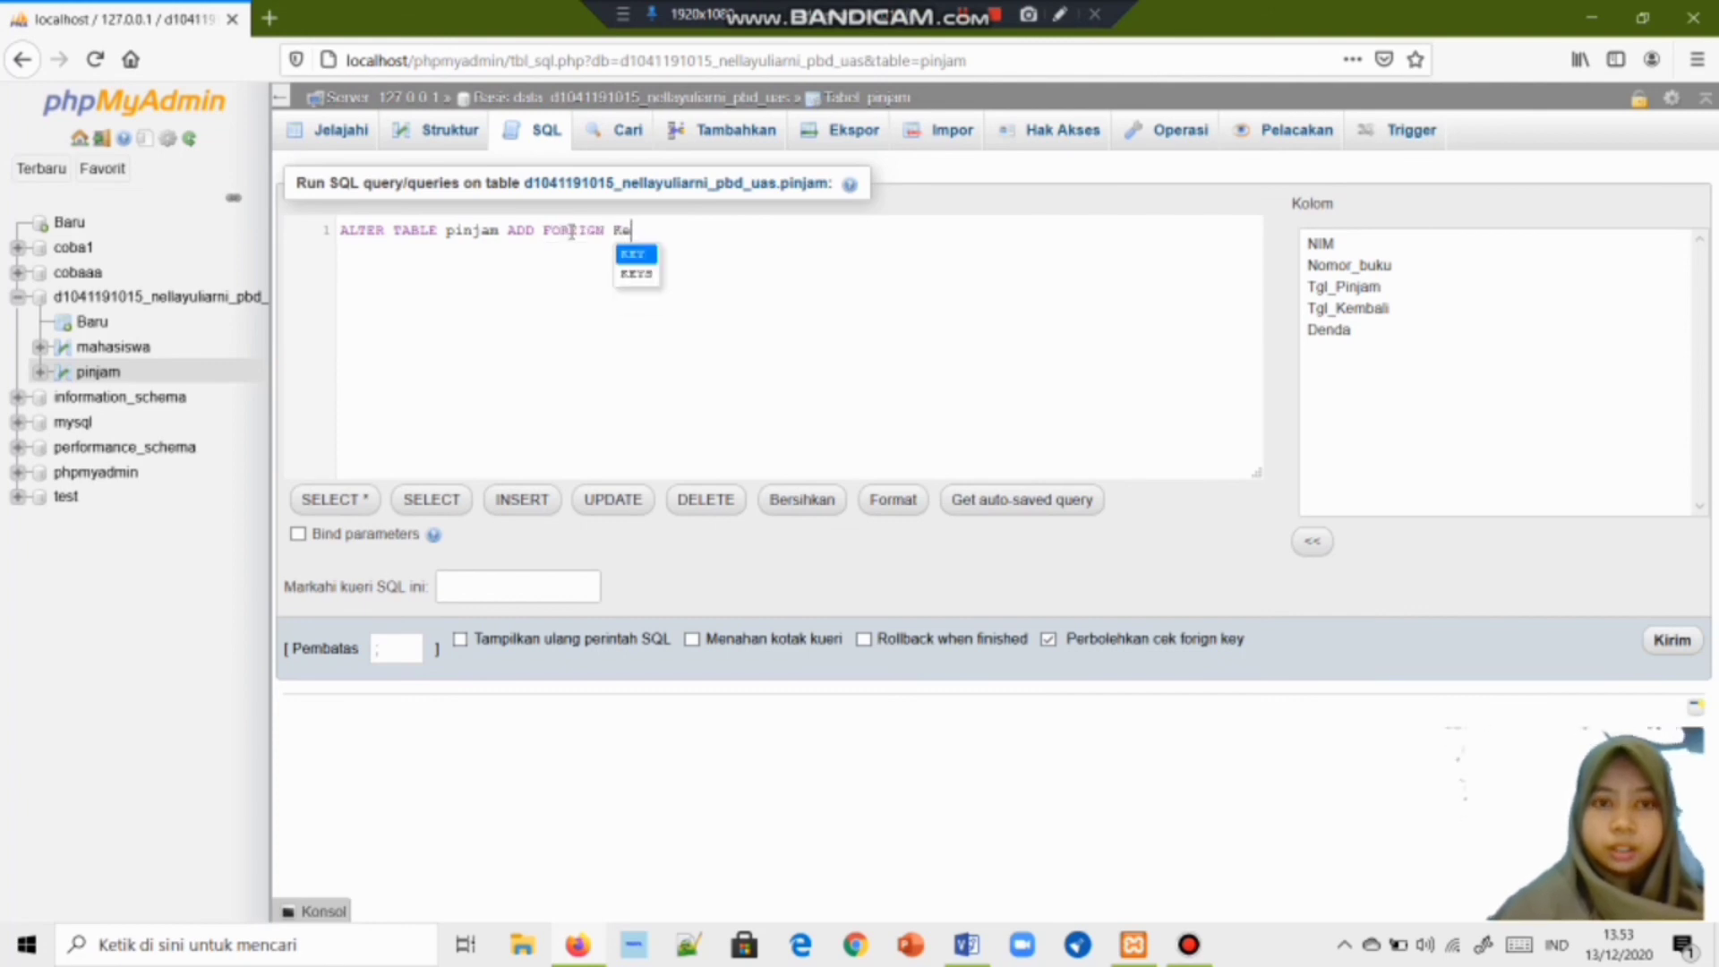
pyautogui.press('Return')
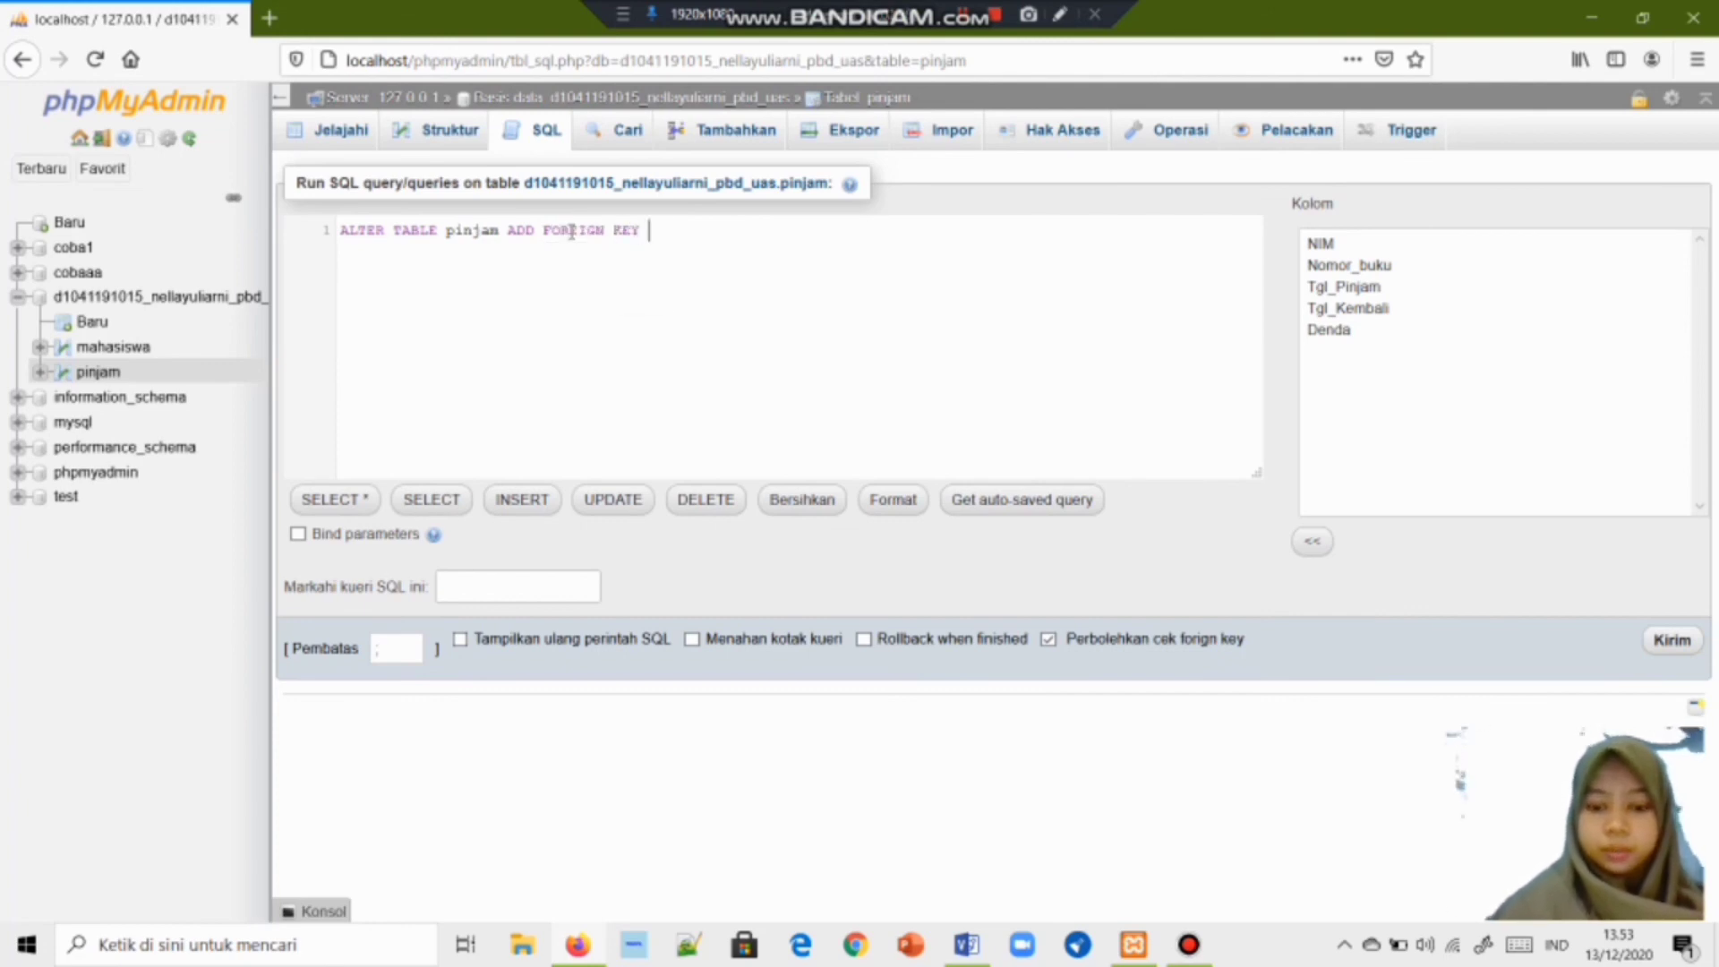
pyautogui.write('(No')
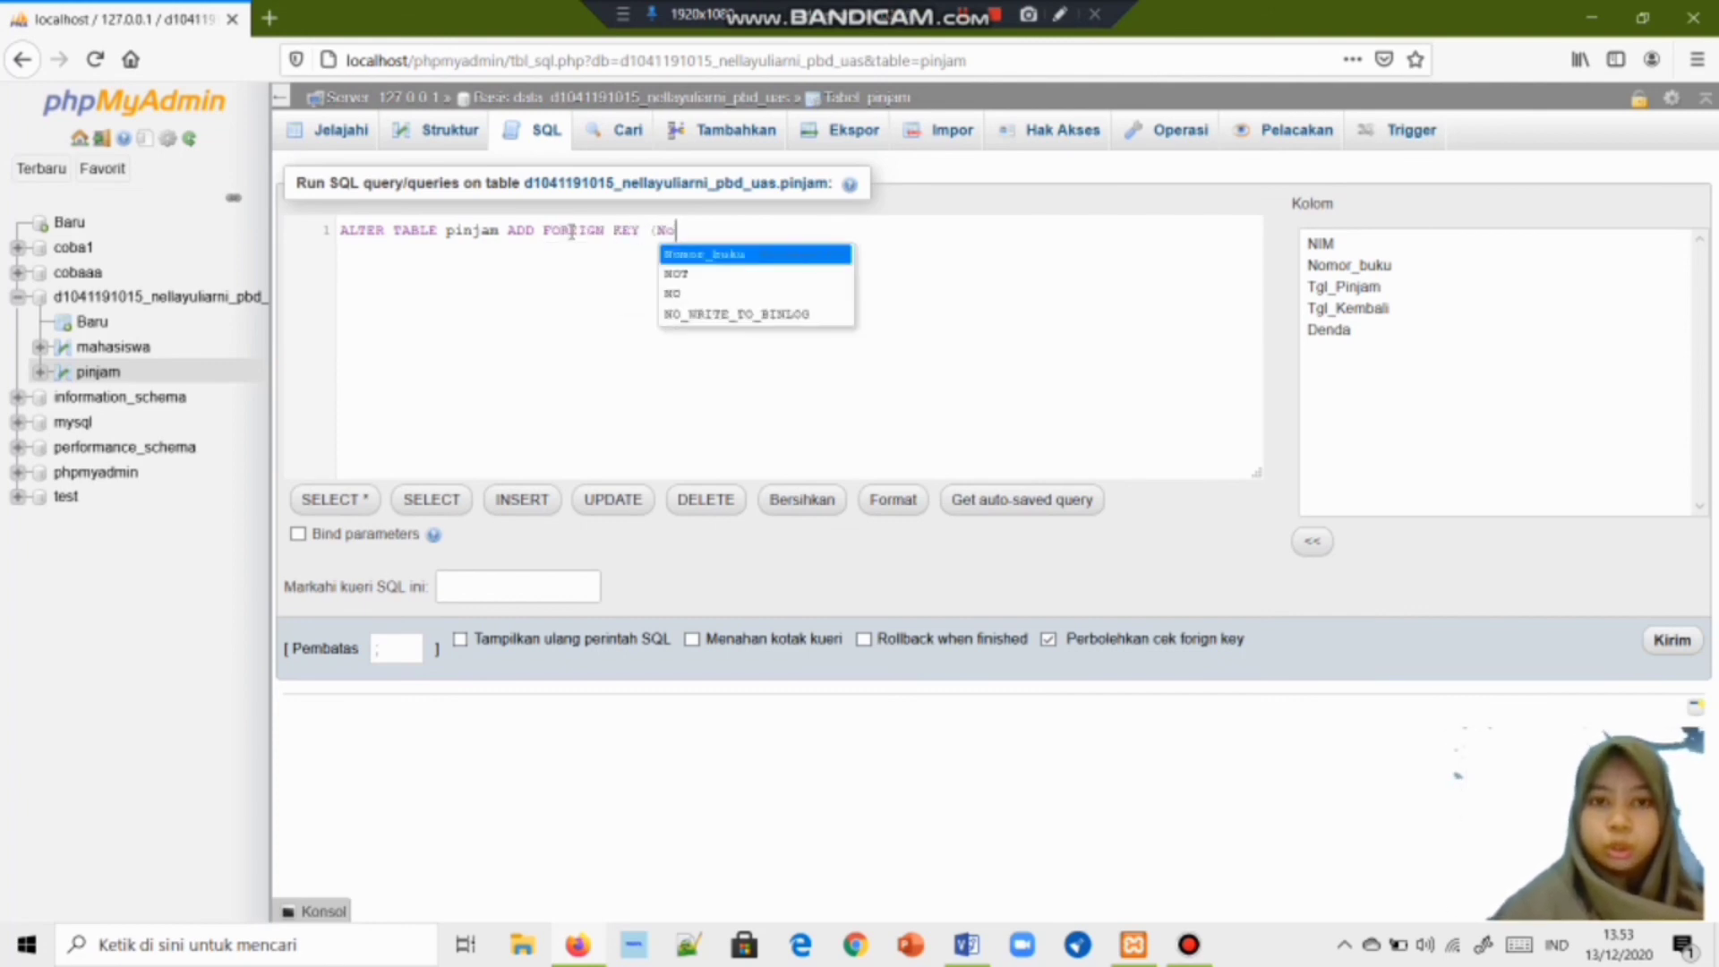
pyautogui.press('Return')
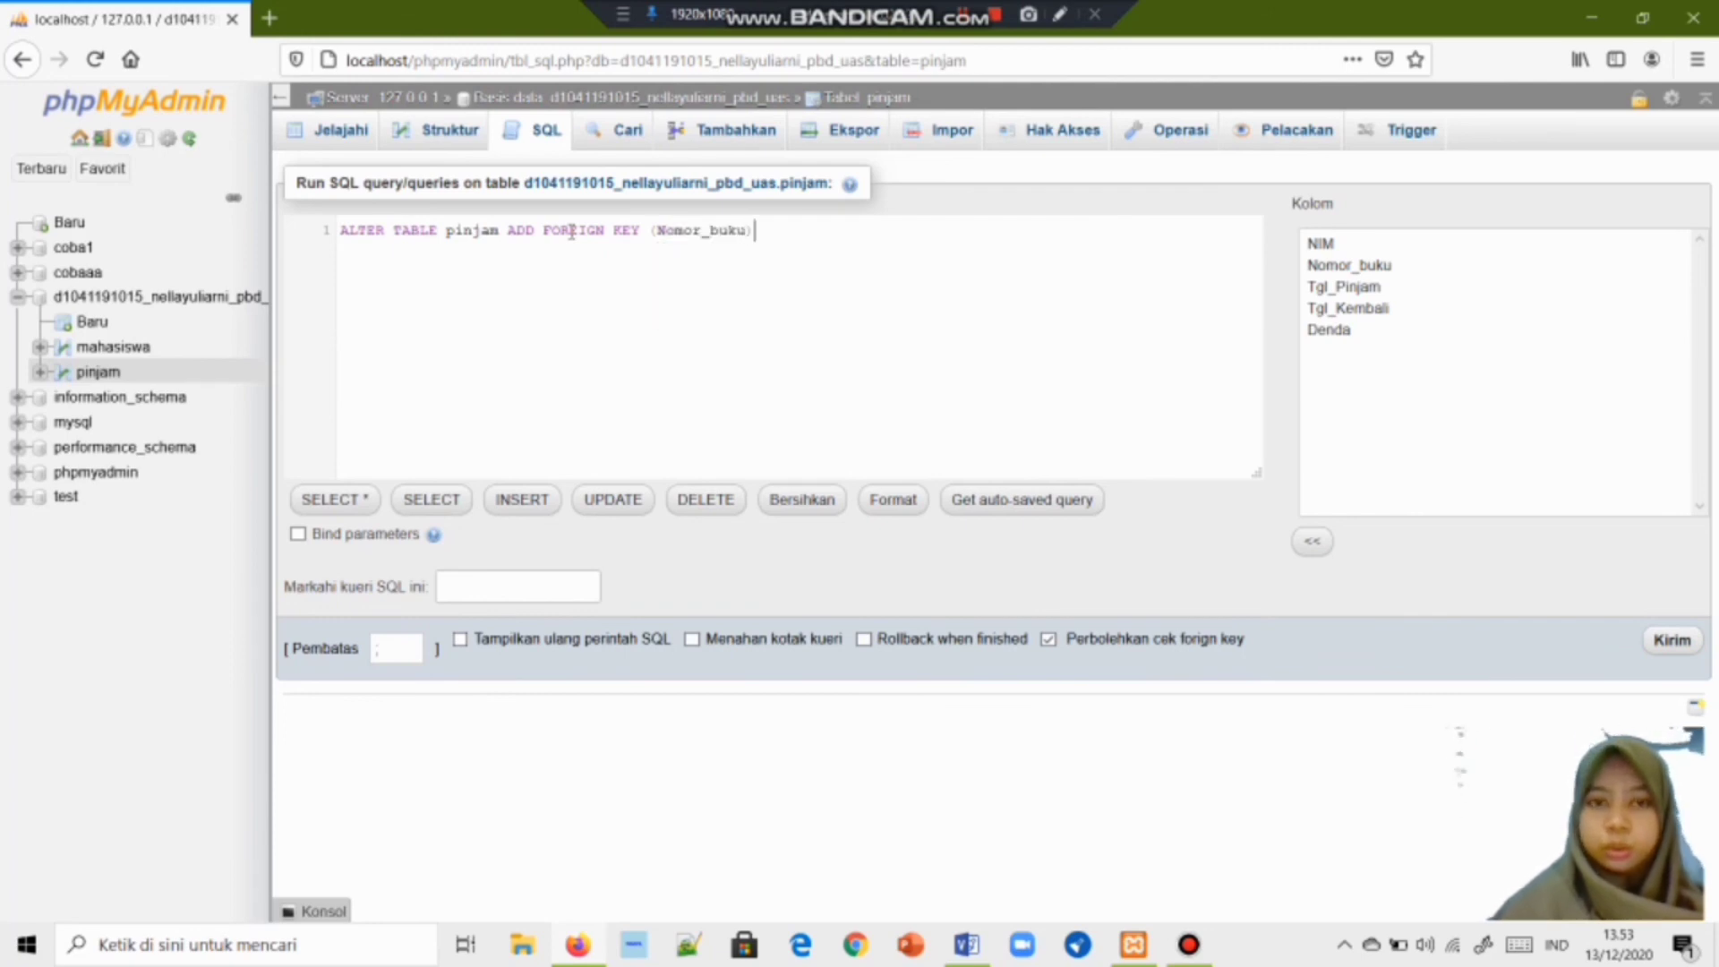
# Finish the statement with 'REFERENCES buku(Nomor_buku)' and run it with Kirim.
pyautogui.write(') Ree')
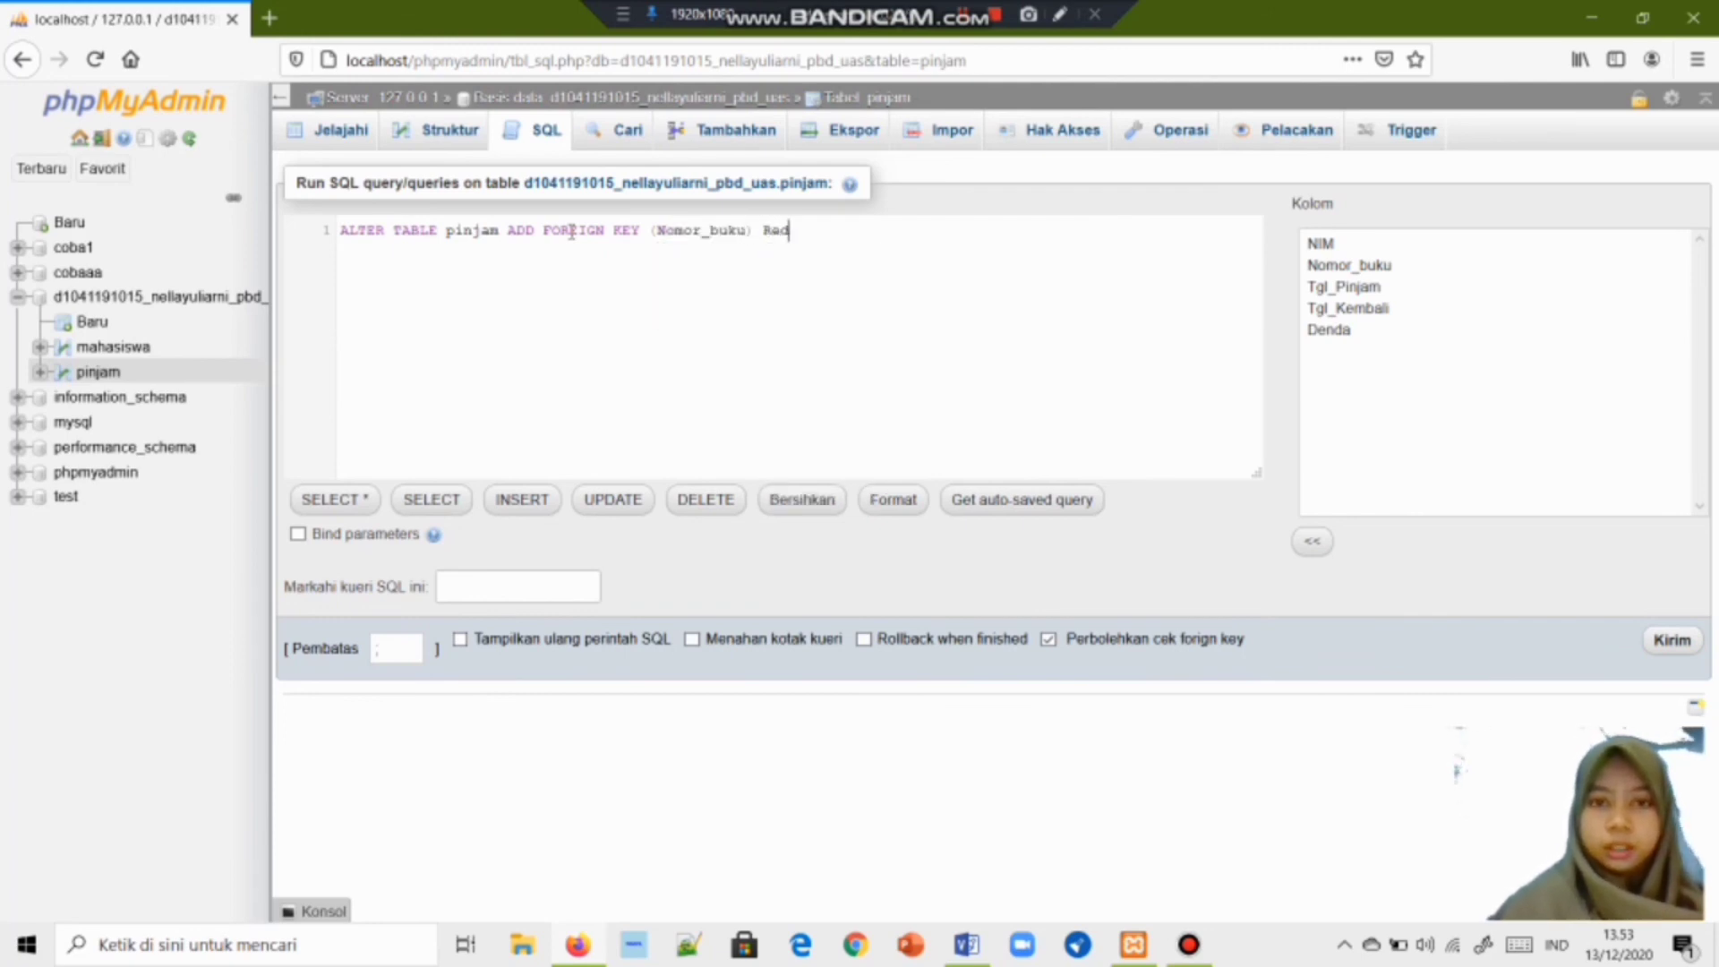
pyautogui.press('BackSpace')
pyautogui.press('BackSpace')
pyautogui.write('f')
pyautogui.press('BackSpace')
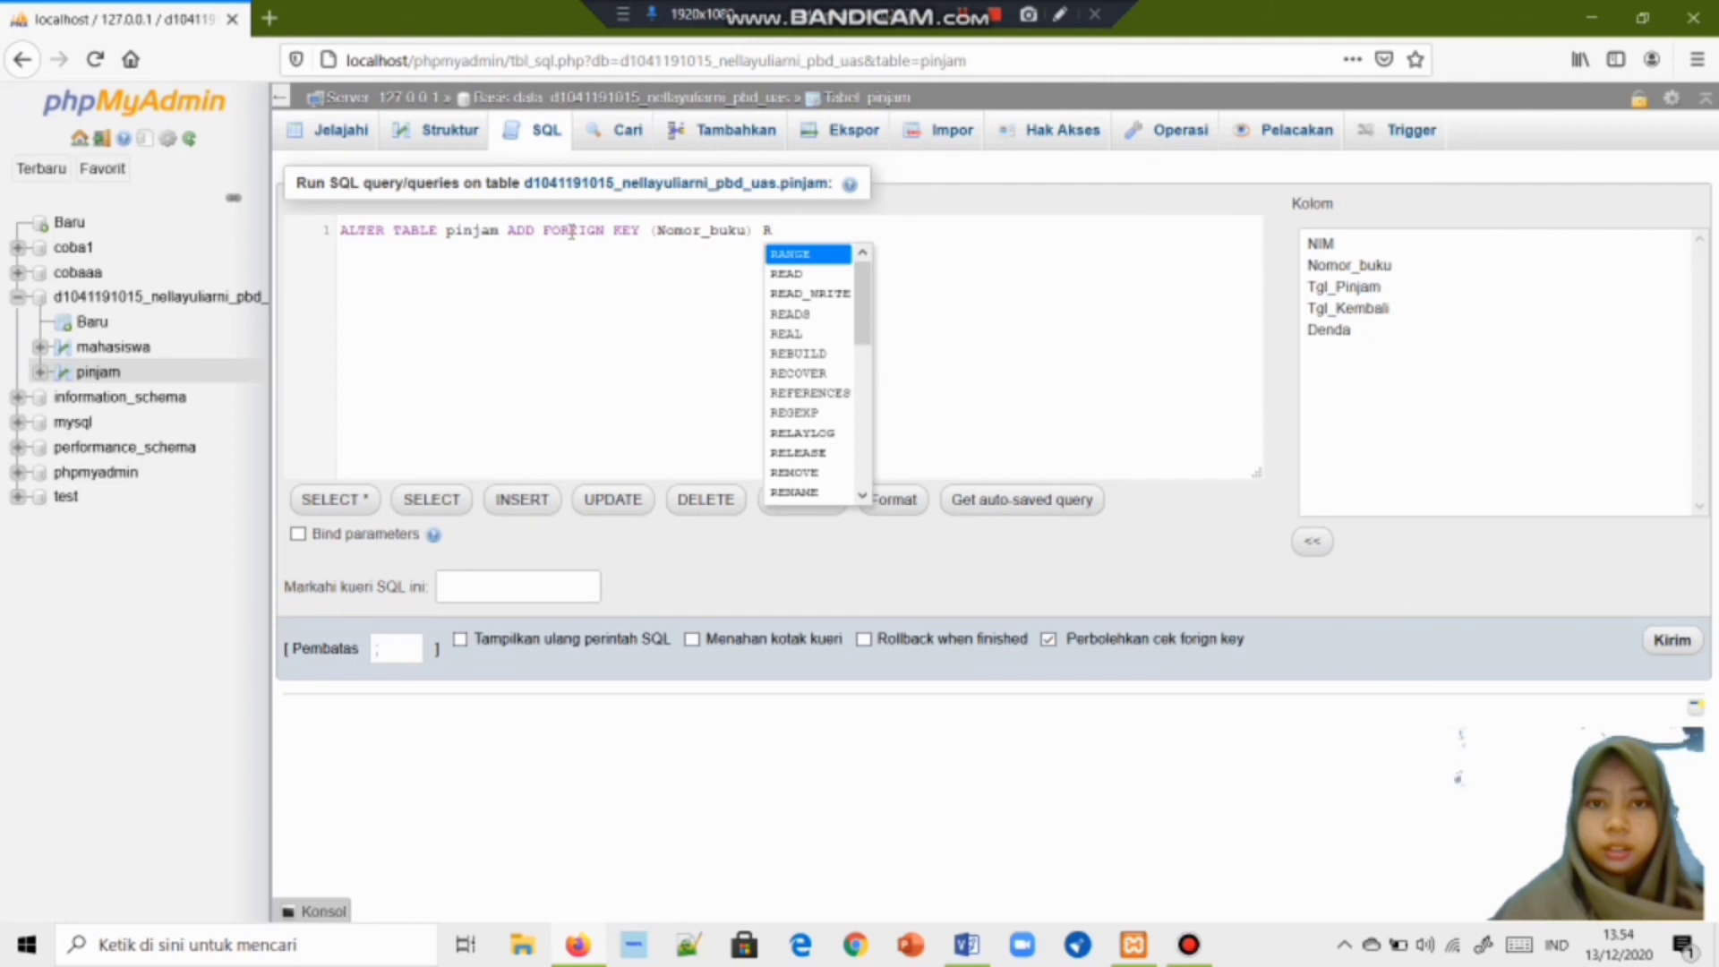
pyautogui.write('ef')
pyautogui.press('Return')
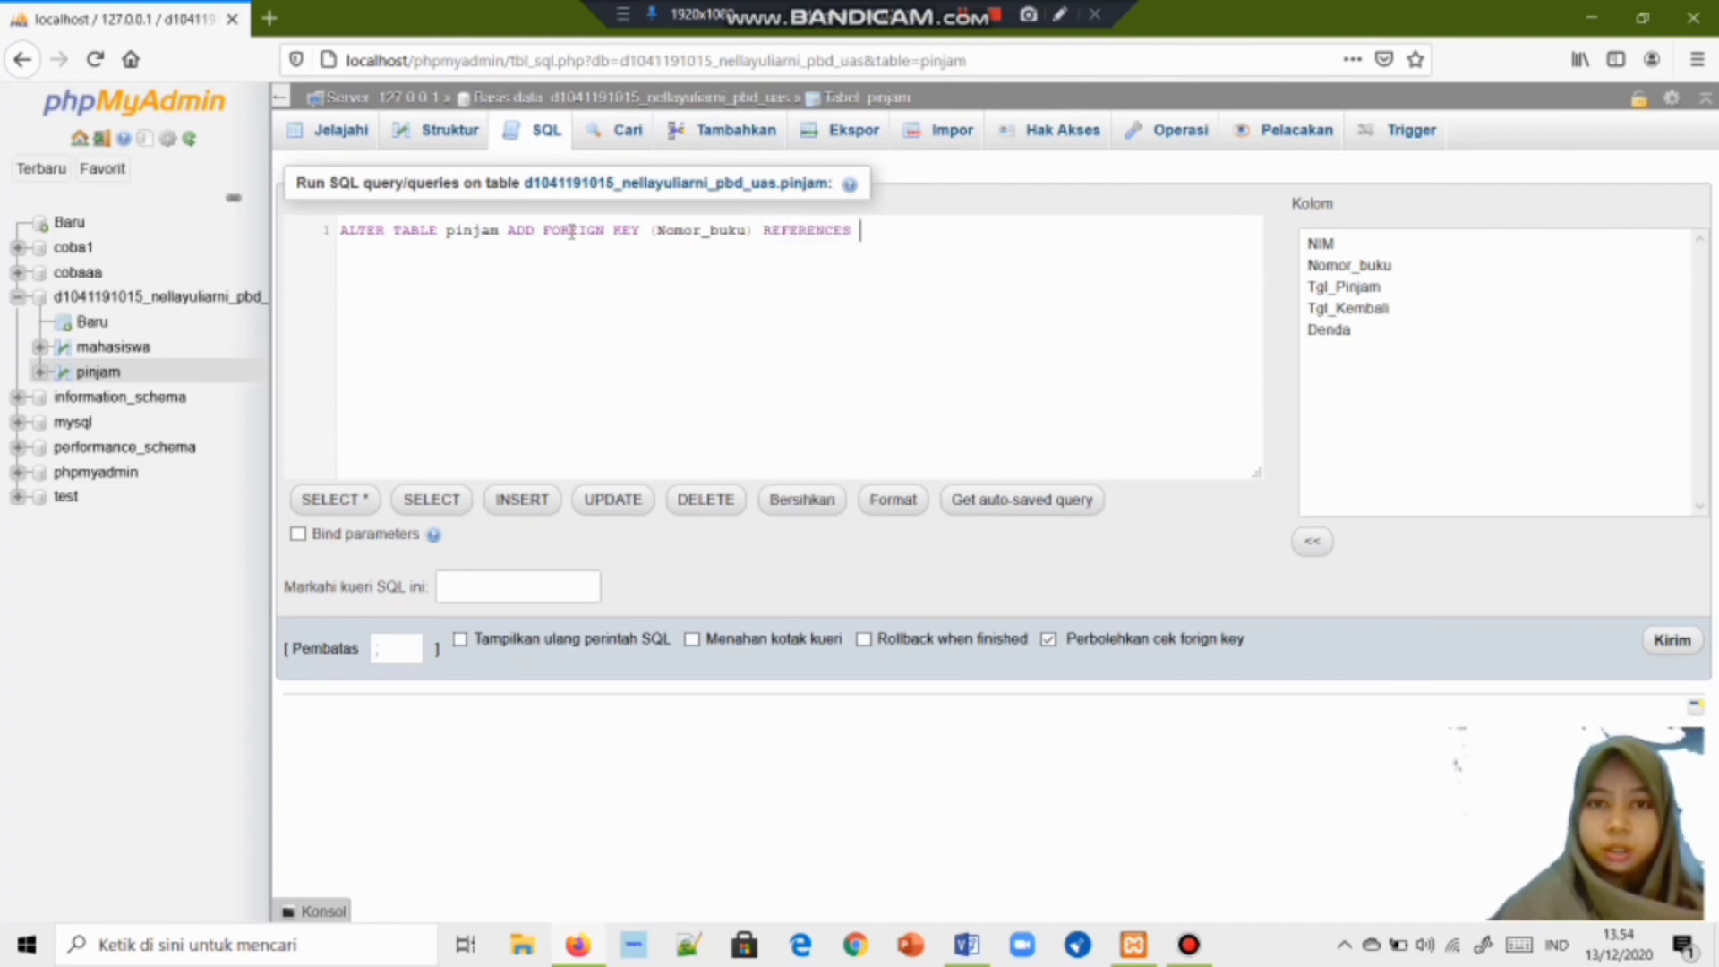
pyautogui.write('Bu')
pyautogui.press('Return')
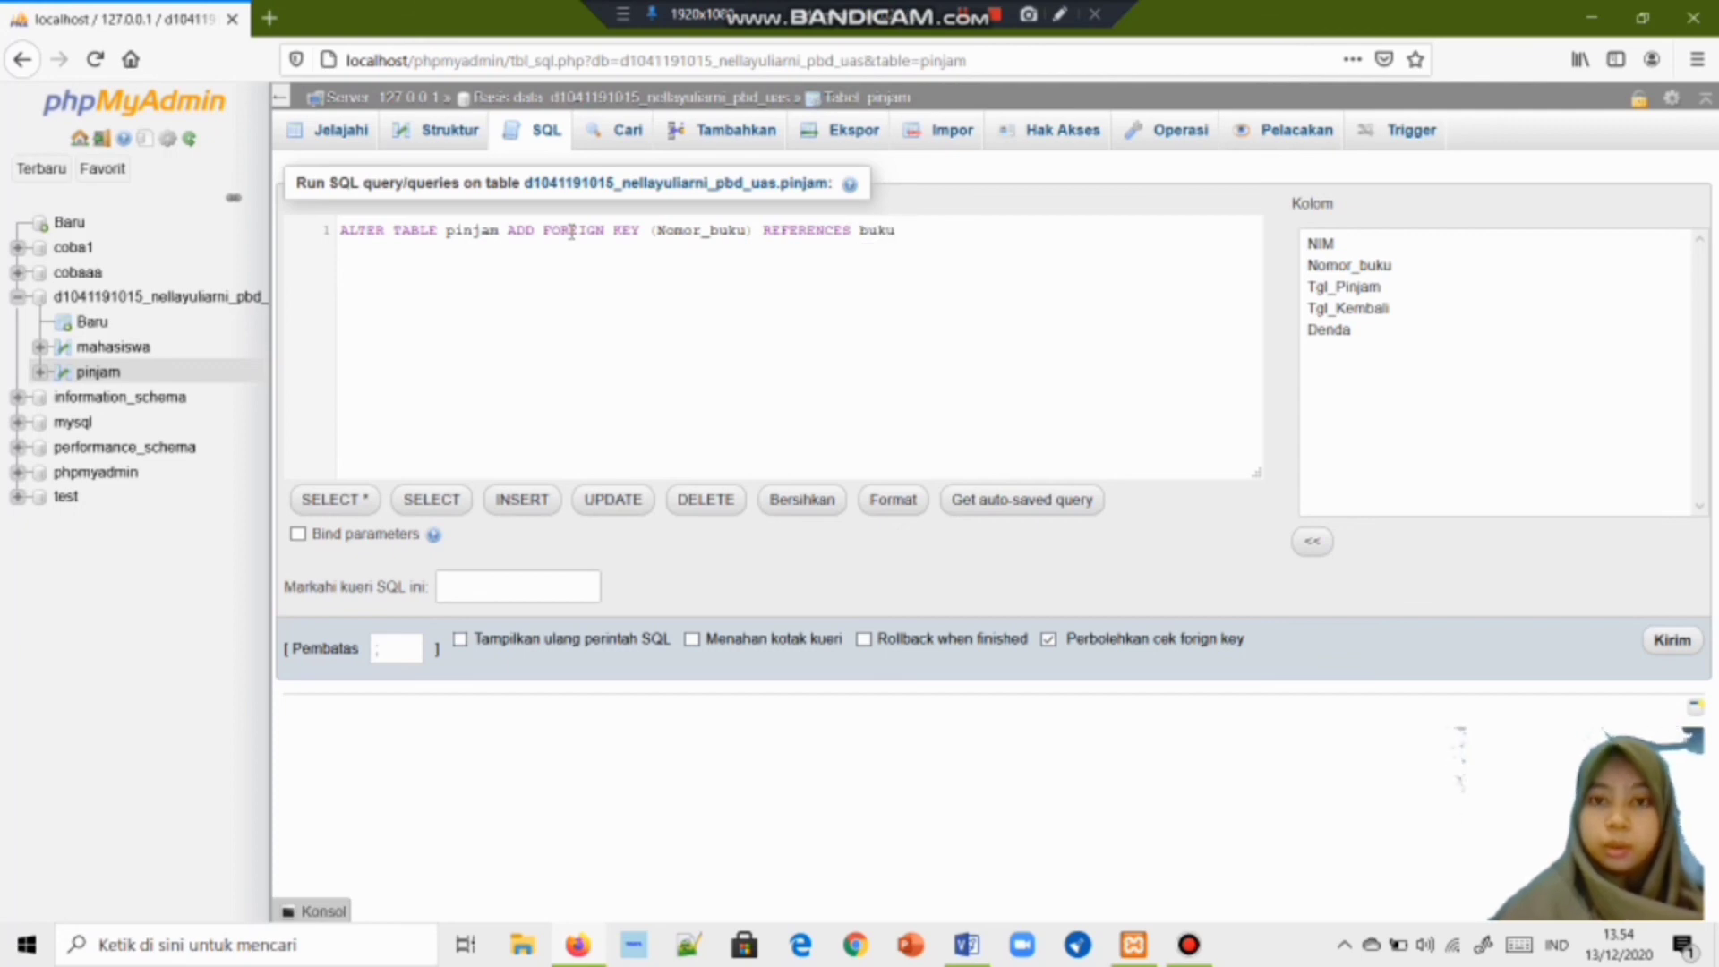
pyautogui.write('(No')
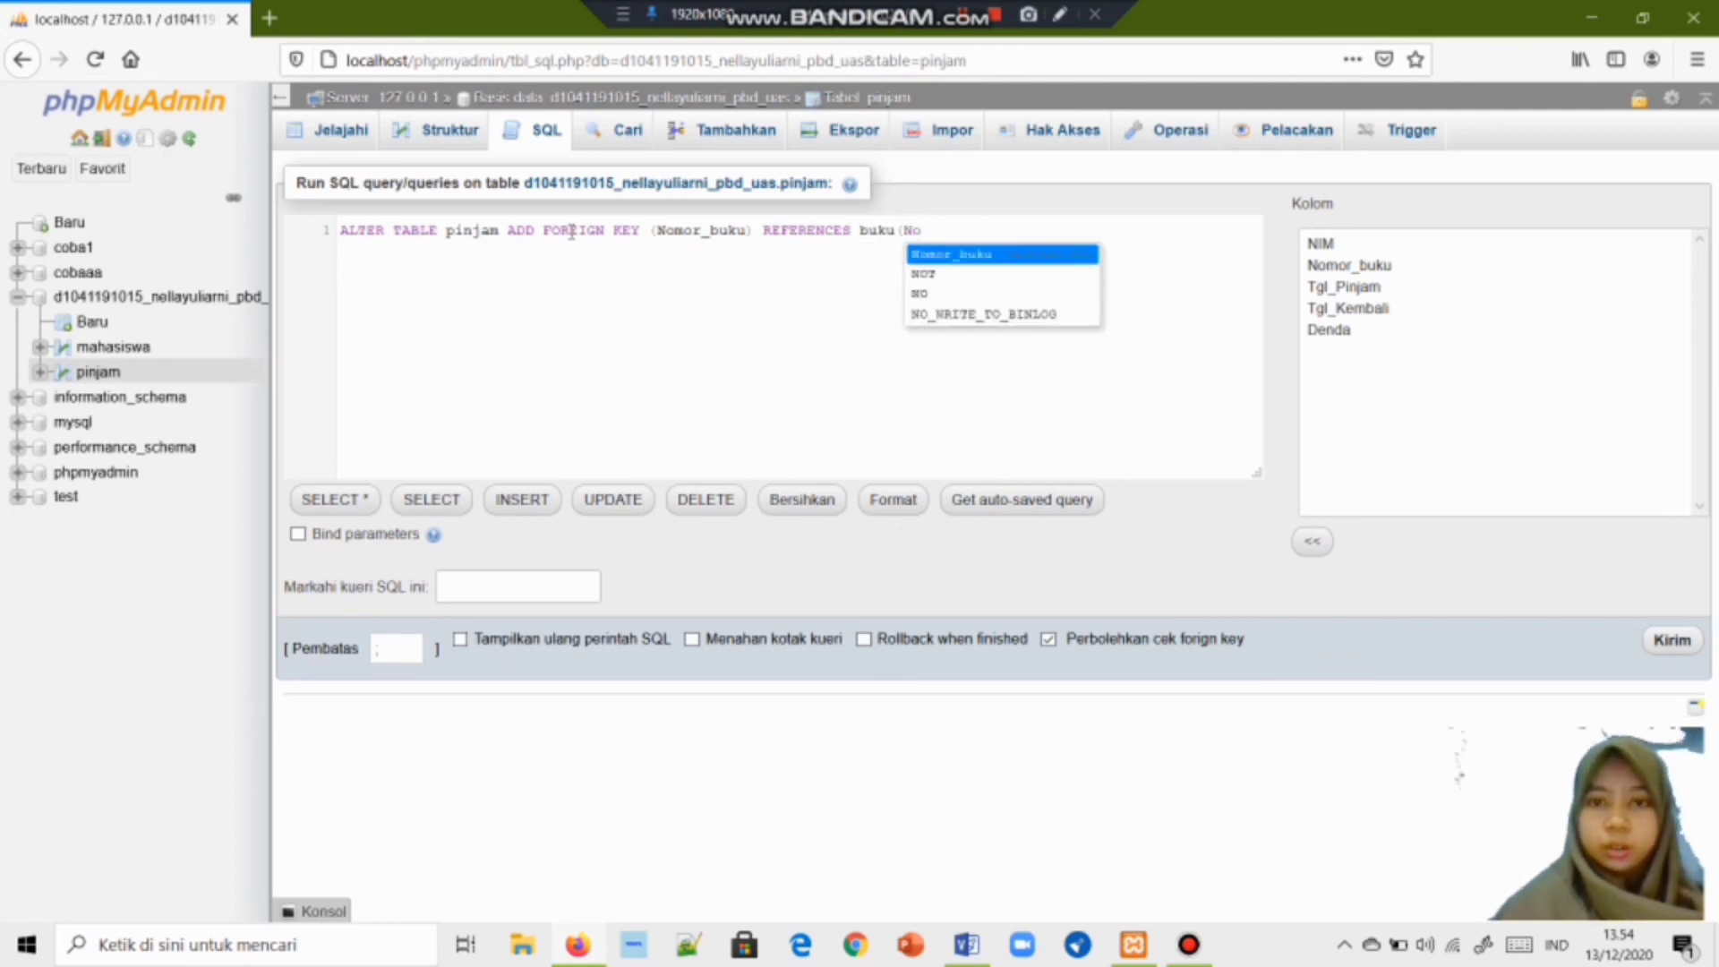
pyautogui.press('Return')
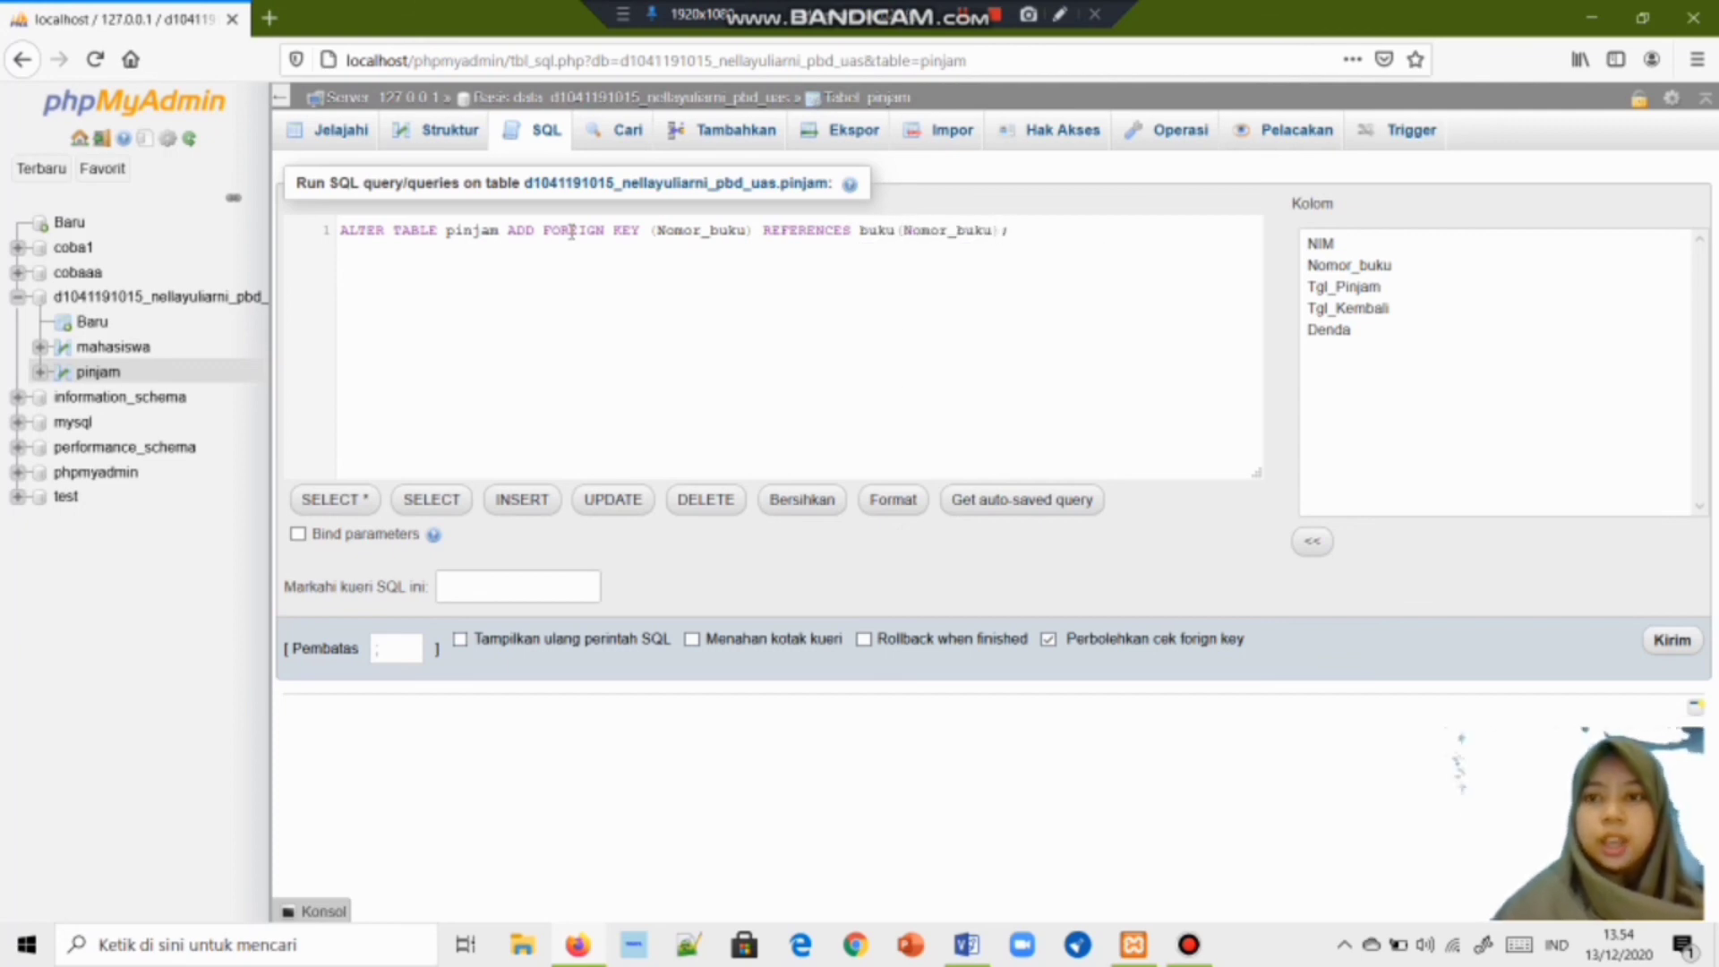
pyautogui.doubleClick(1005, 235)
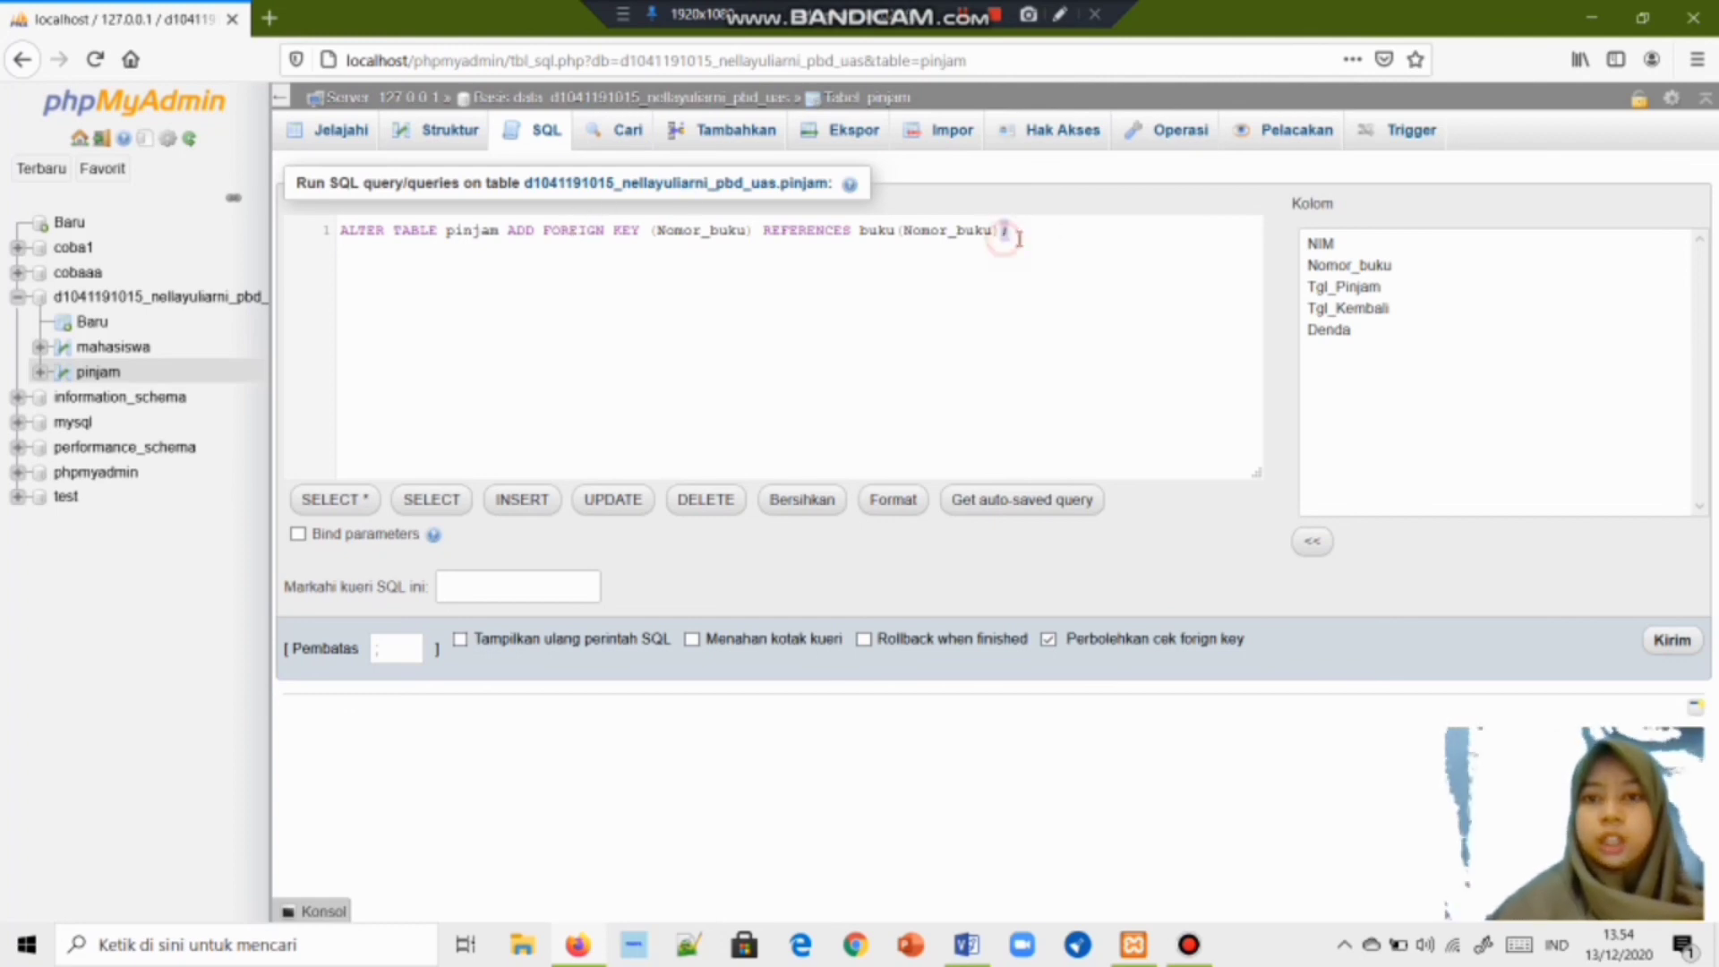
pyautogui.click(1671, 651)
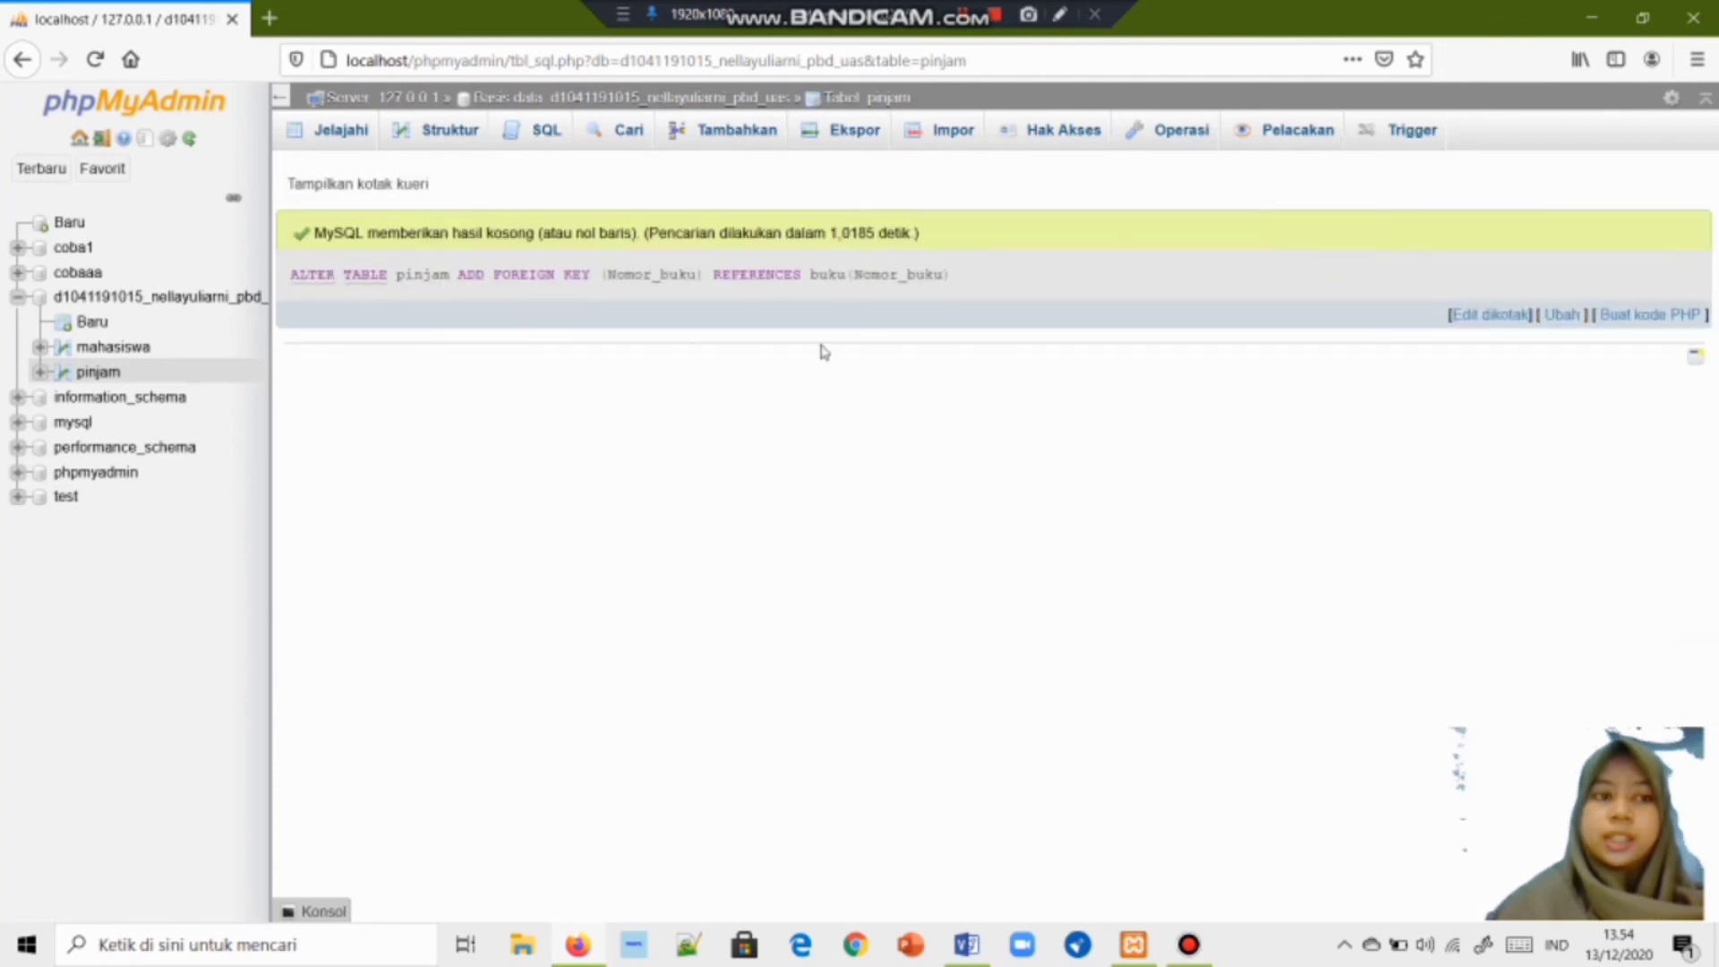
# Open the Designer diagram for the database via Lainnya > Desainer.
pyautogui.click(576, 103)
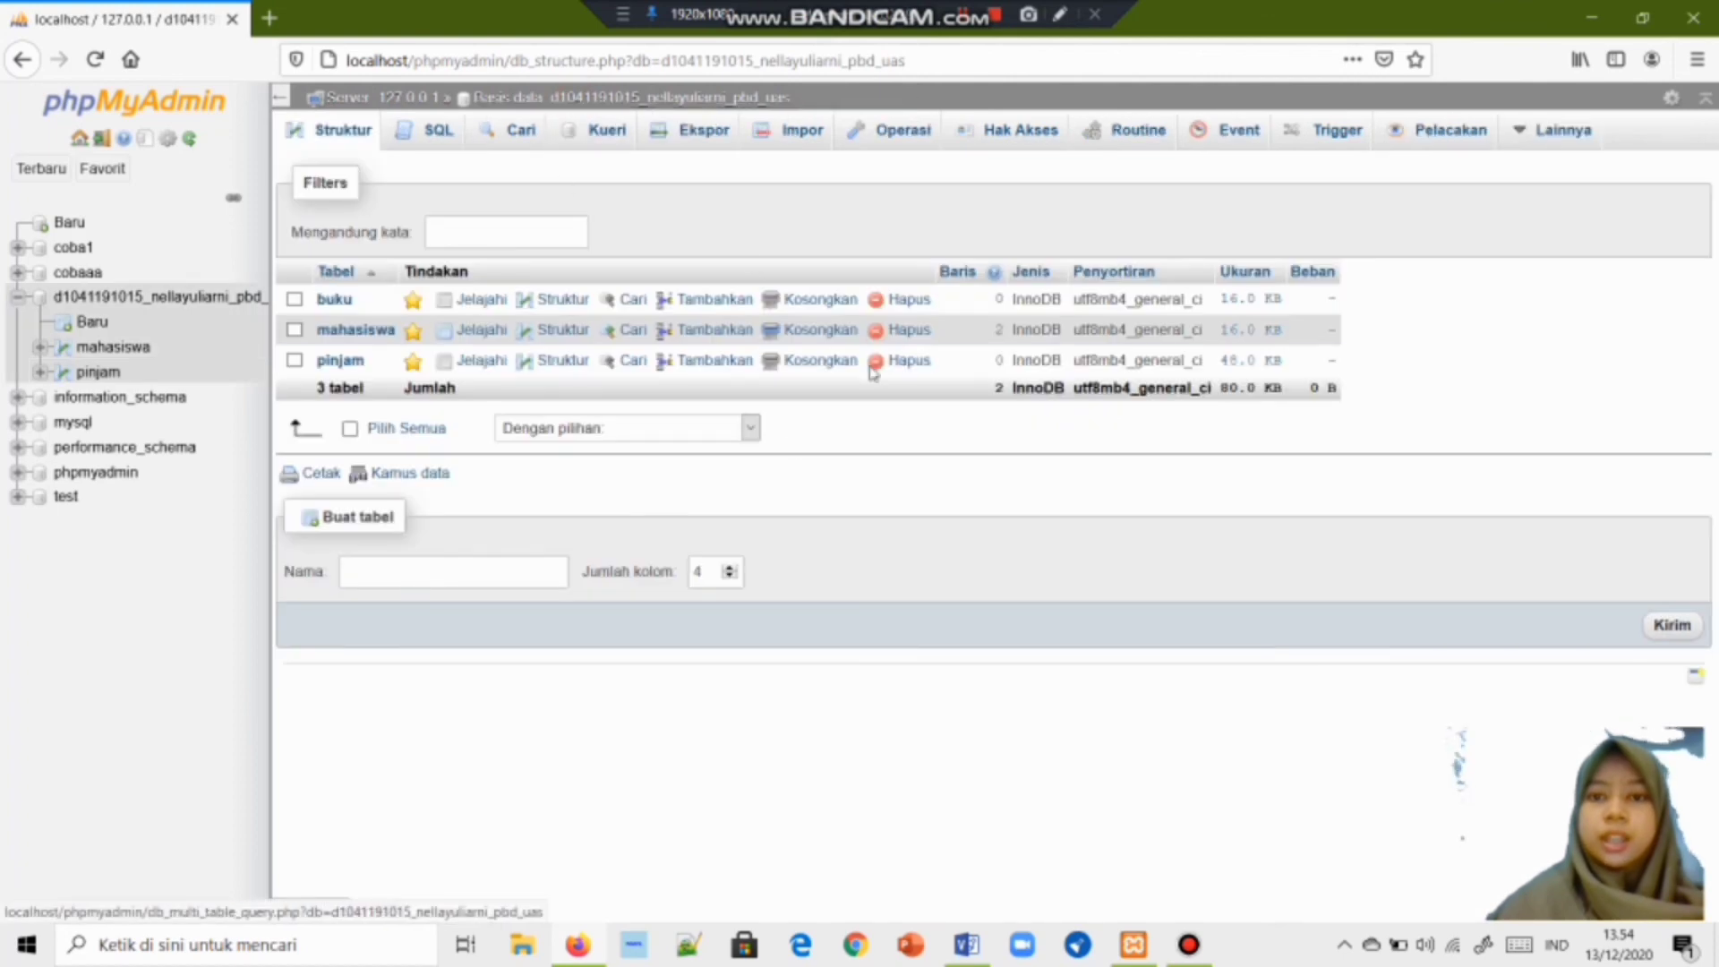
pyautogui.moveTo(1562, 132)
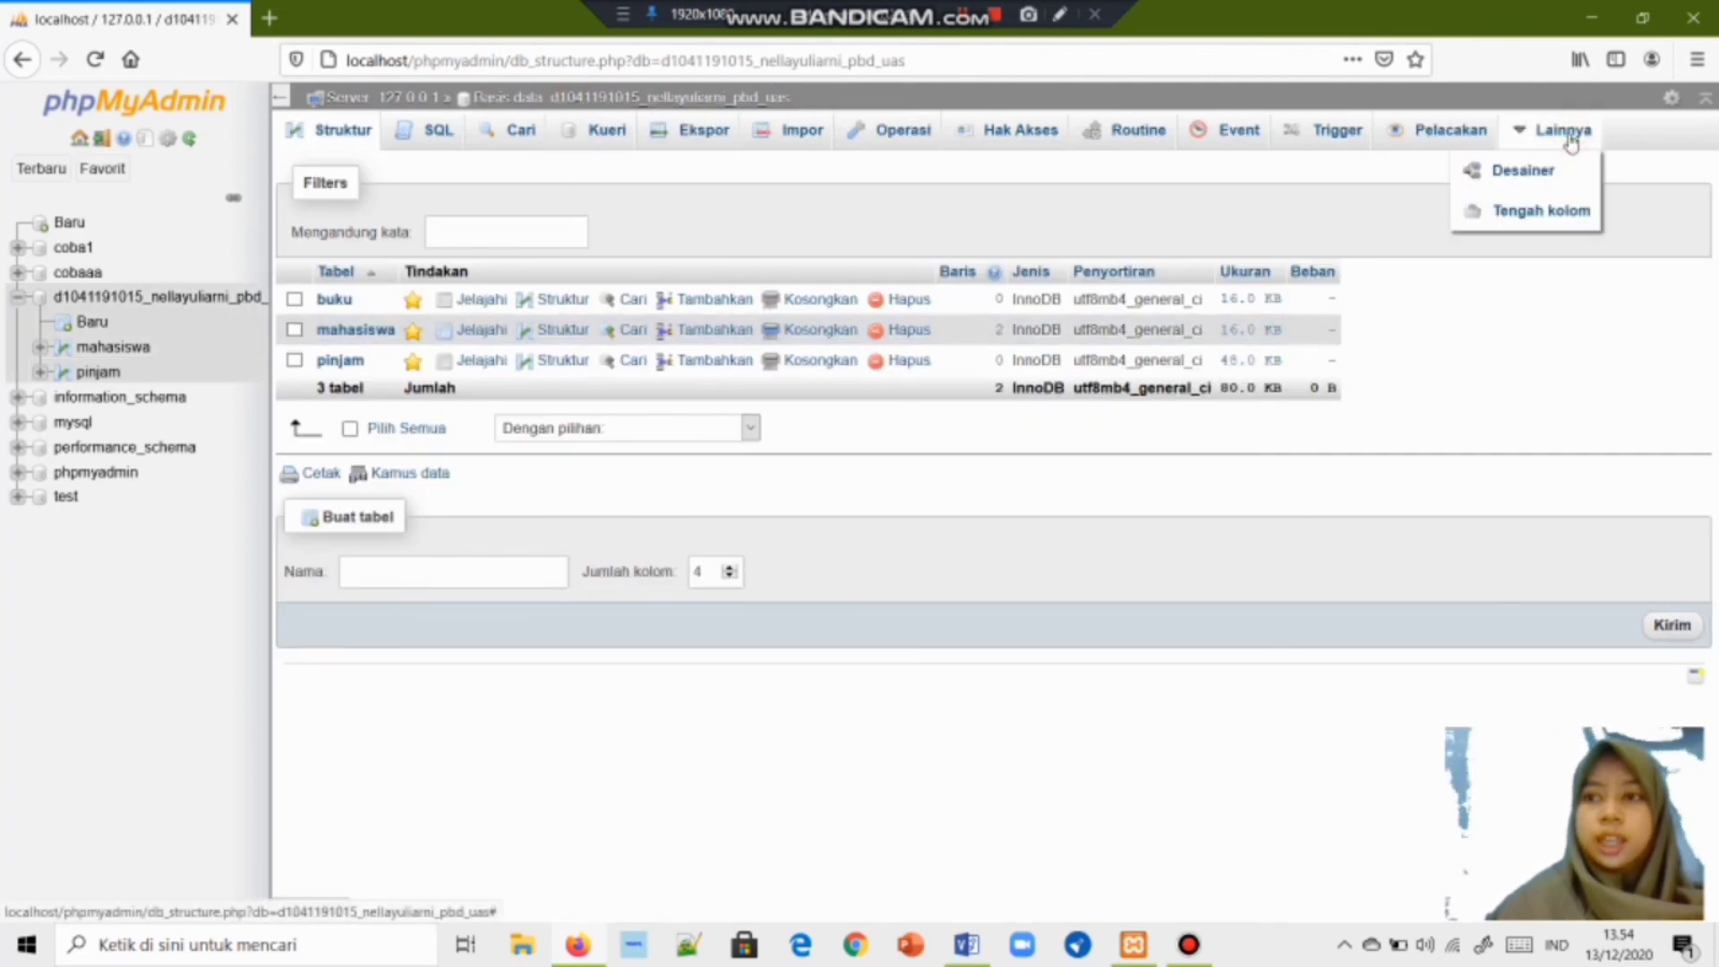
pyautogui.click(1551, 177)
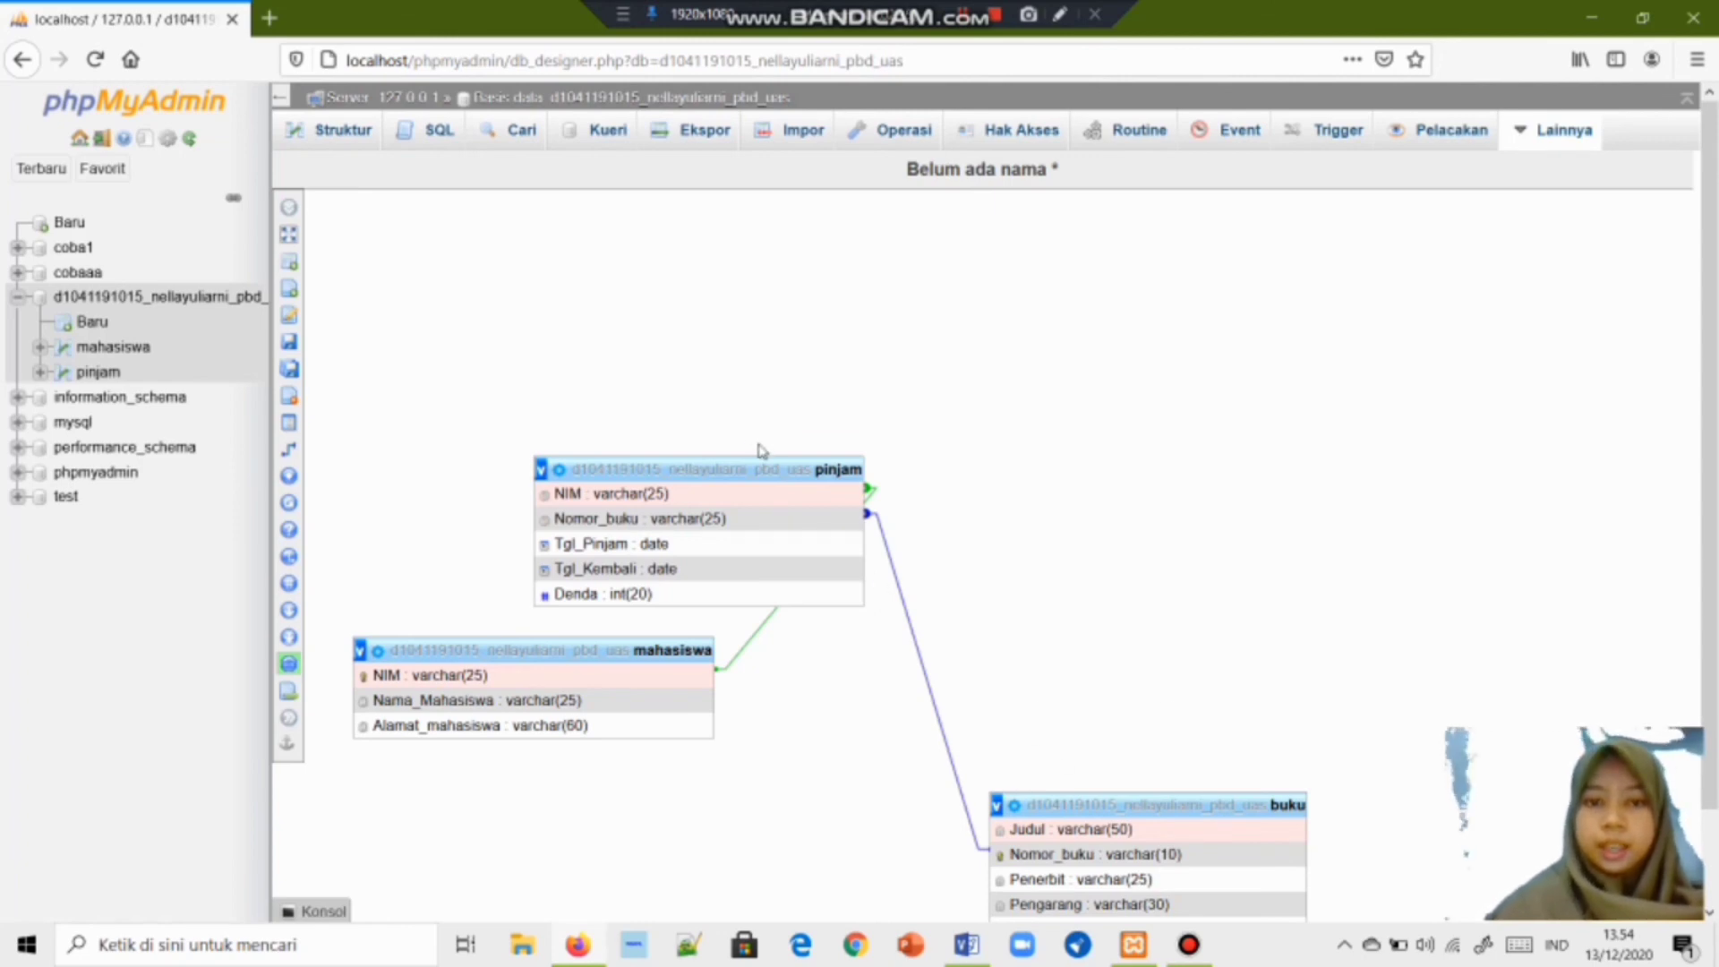
# Arrange the mahasiswa, pinjam and buku tables side by side in one row.
pyautogui.scroll(-2, 1204, 410)
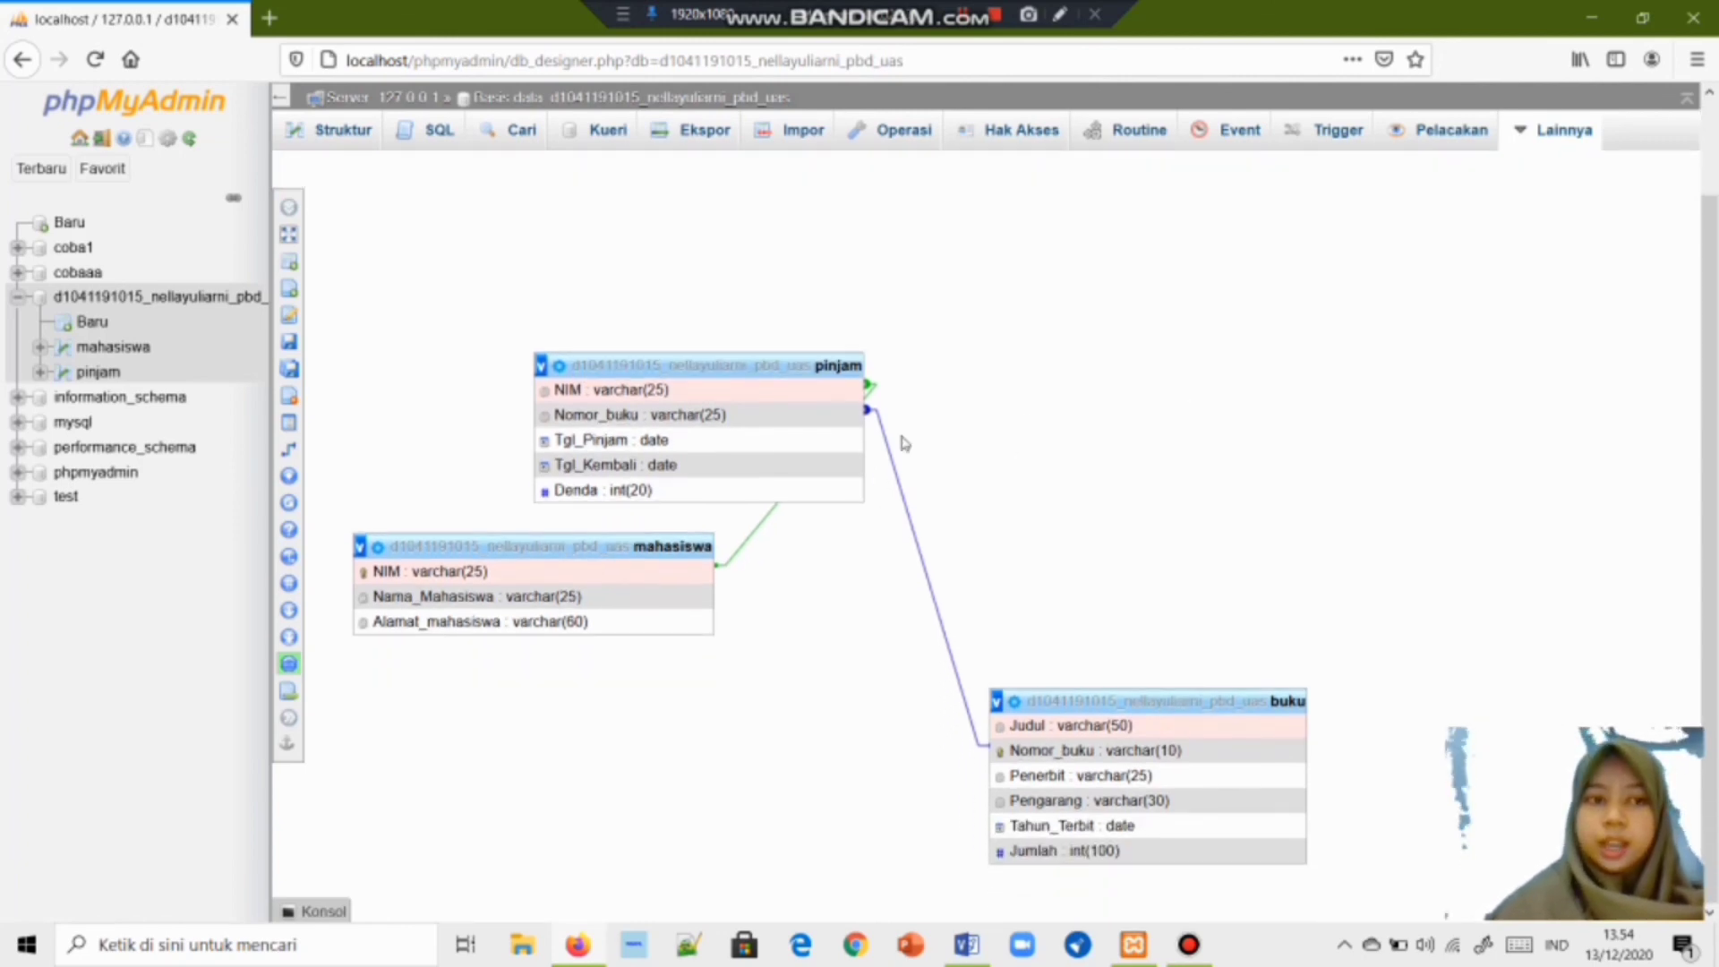
pyautogui.scroll(1, 716, 369)
pyautogui.moveTo(716, 424); pyautogui.dragTo(999, 436)
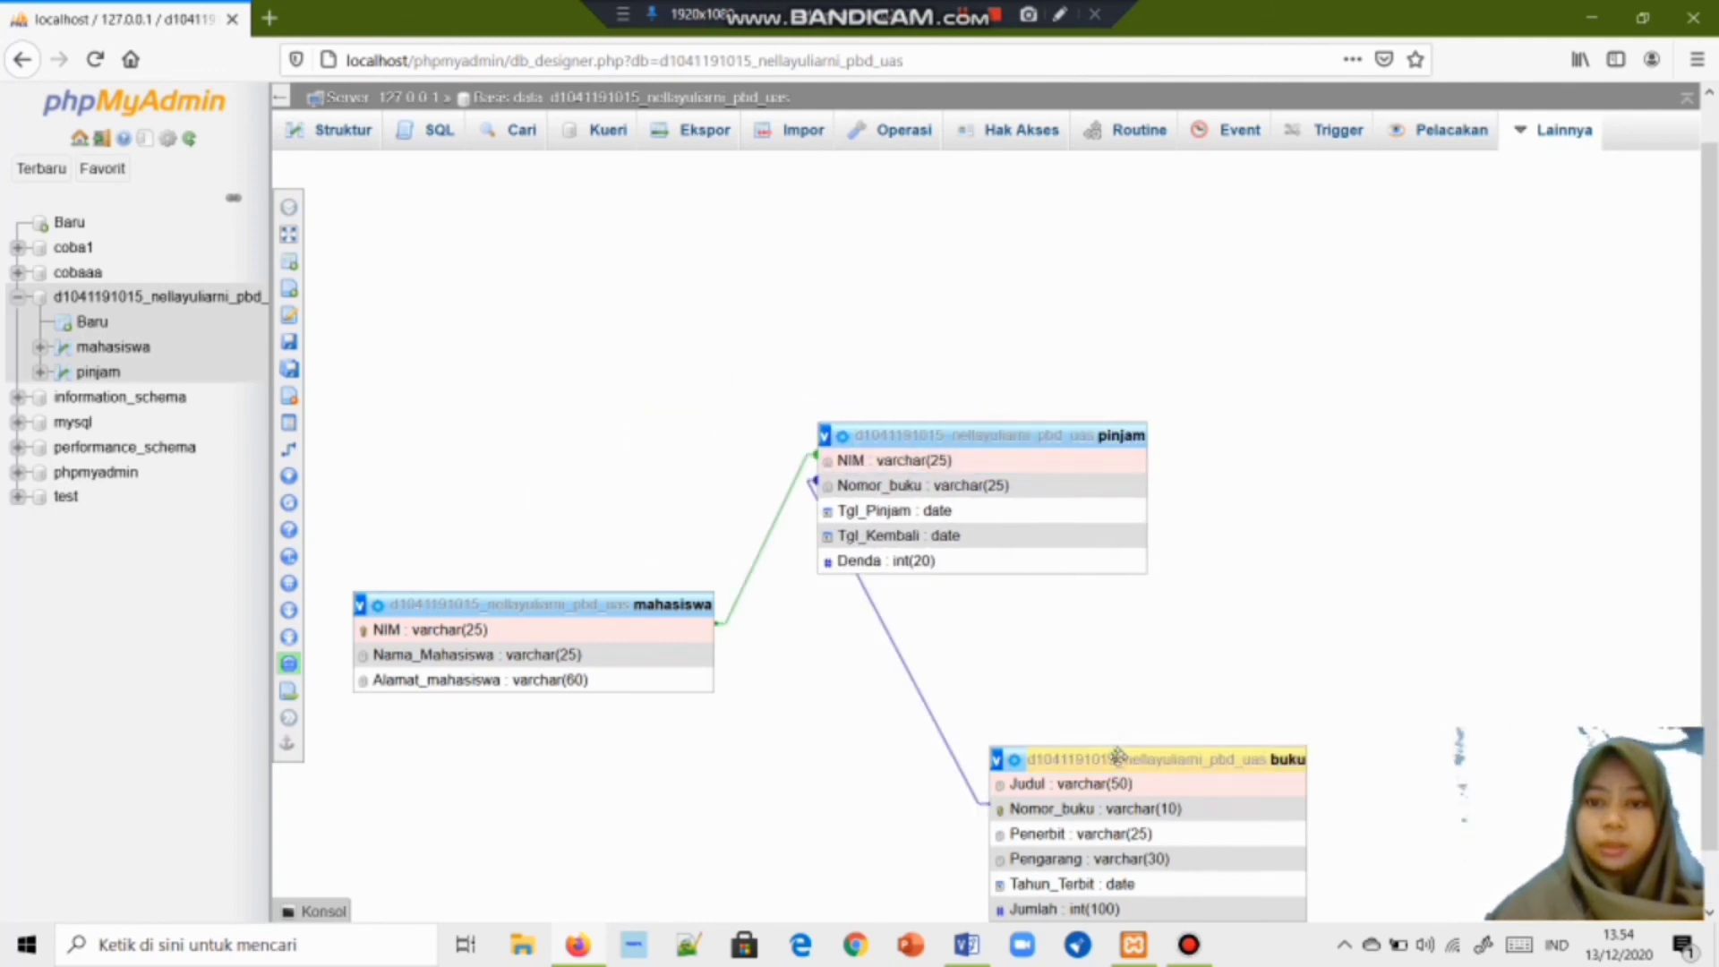
pyautogui.moveTo(1118, 756); pyautogui.dragTo(1380, 458)
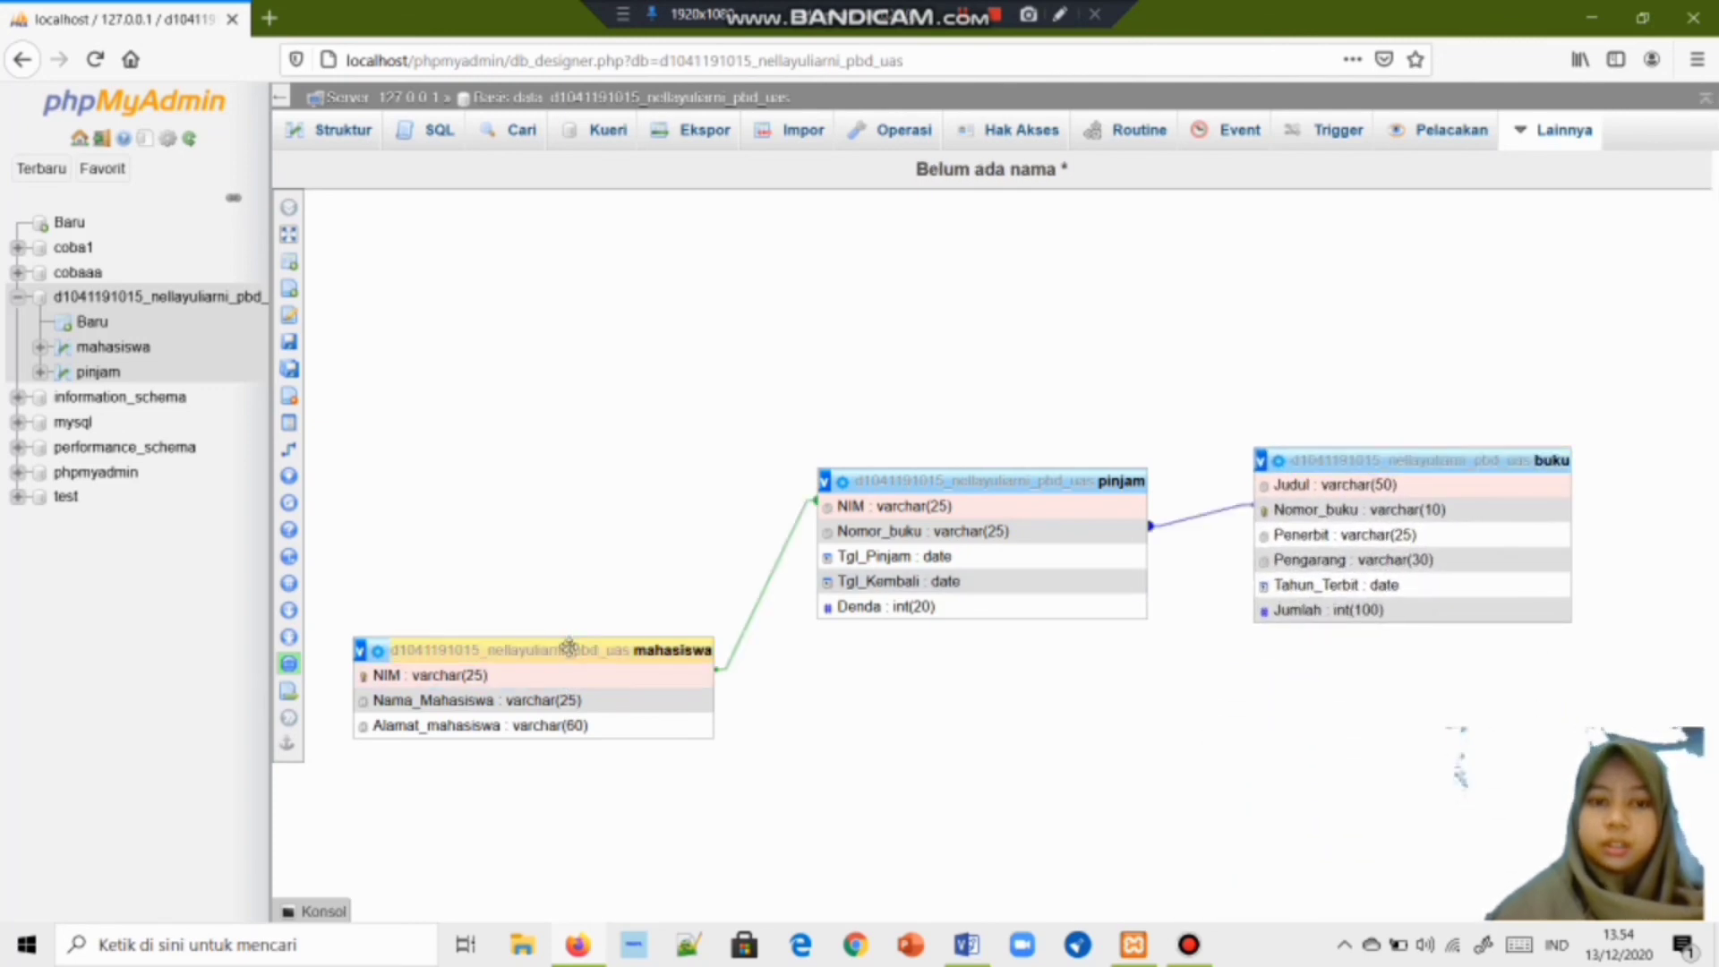
pyautogui.moveTo(577, 649); pyautogui.dragTo(571, 510)
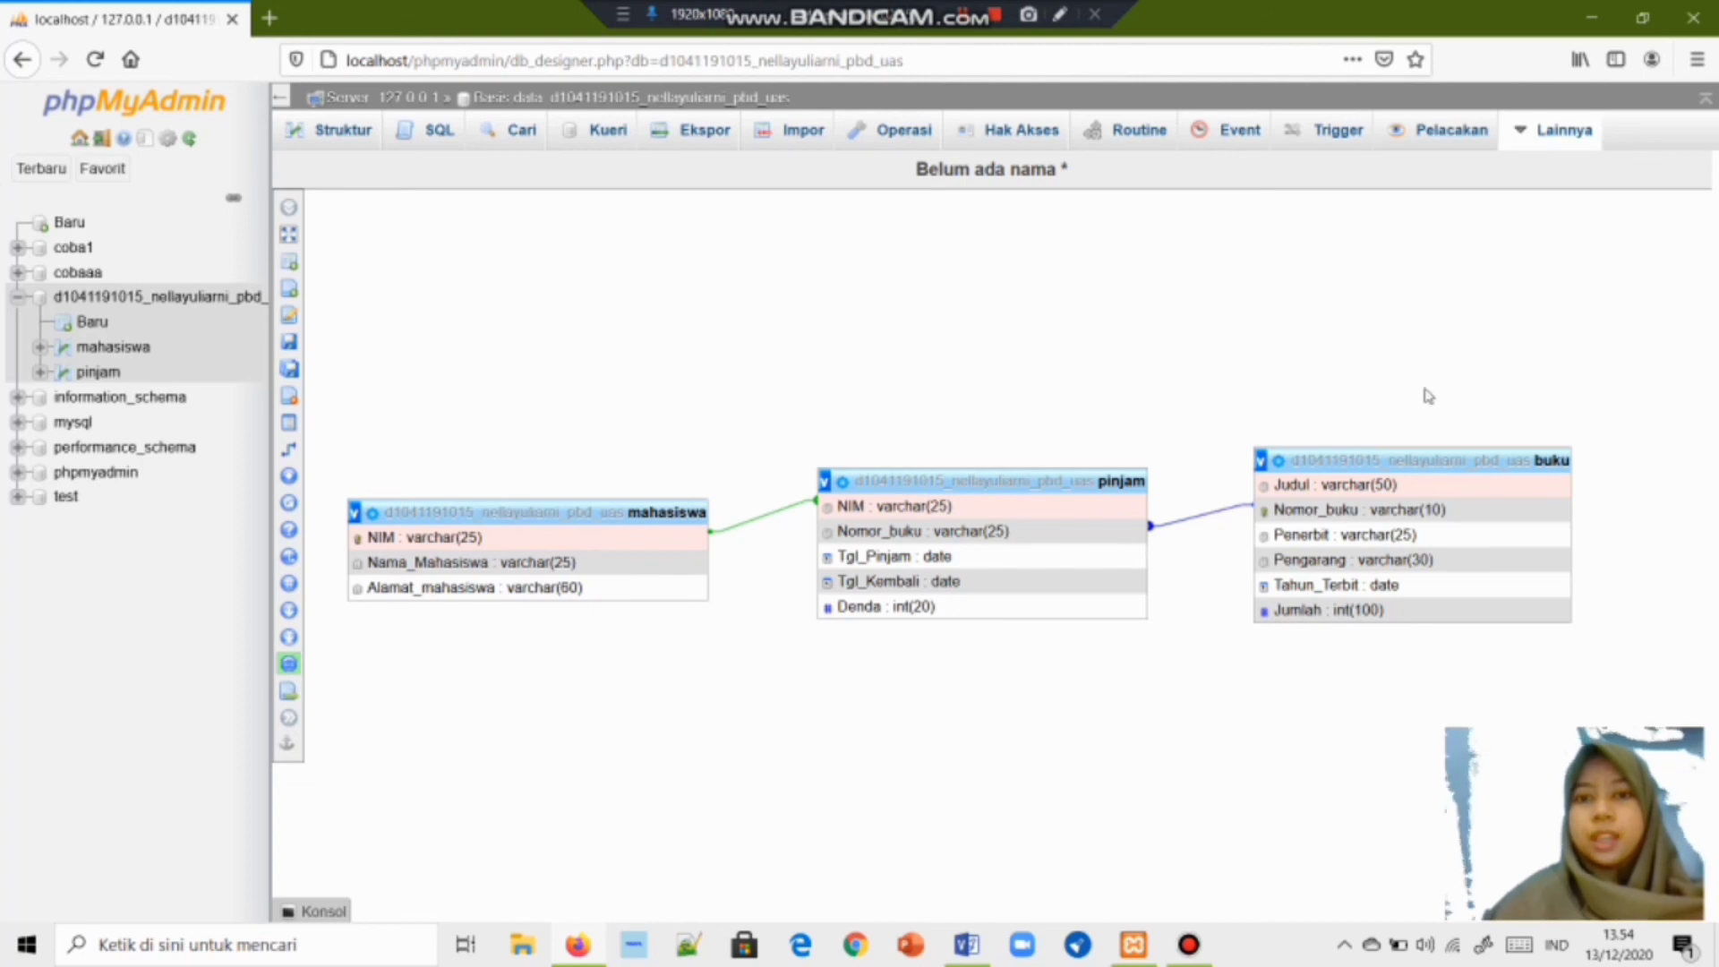